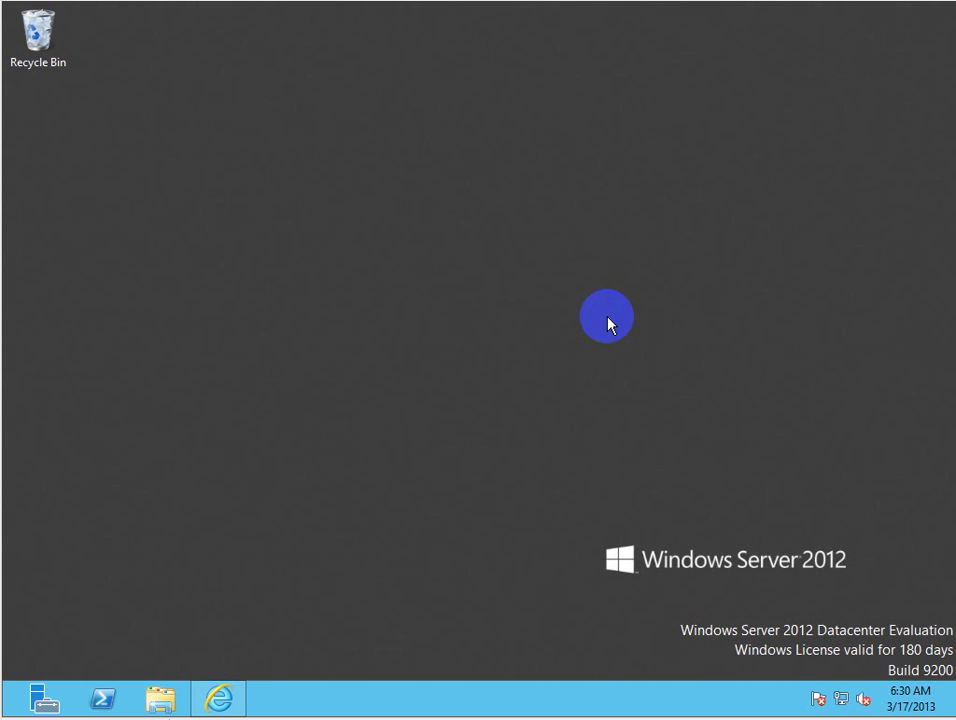
# Switch to Internet Explorer and run the downloaded SQLEXPR_x64_ENU.exe installer from the SQL Server 2012 Express download page.
pyautogui.click(40, 698)
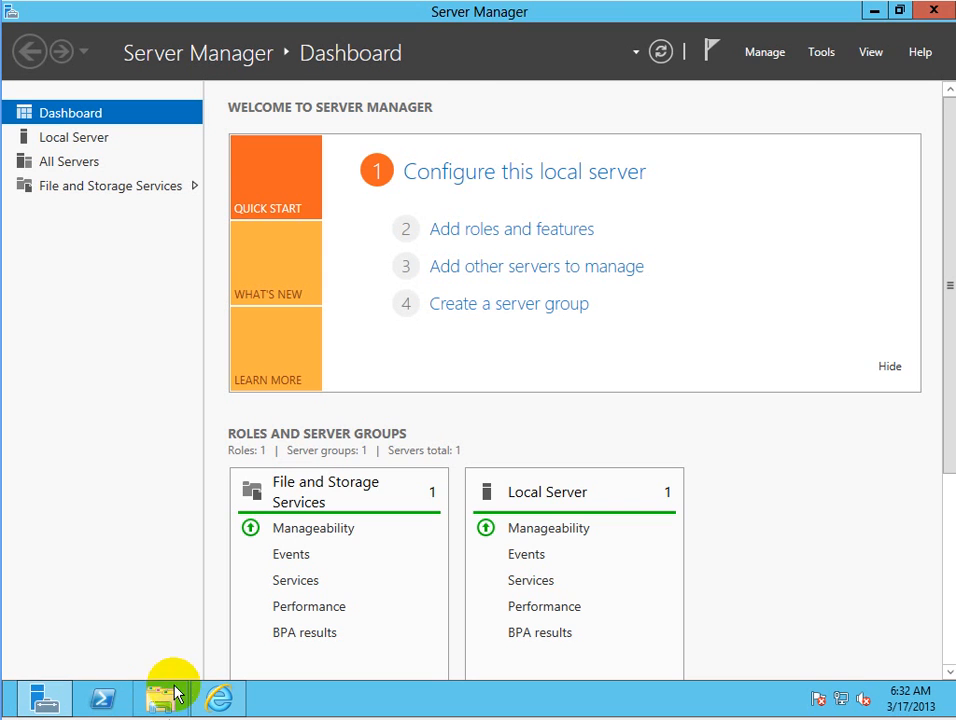
pyautogui.click(218, 697)
pyautogui.click(172, 38)
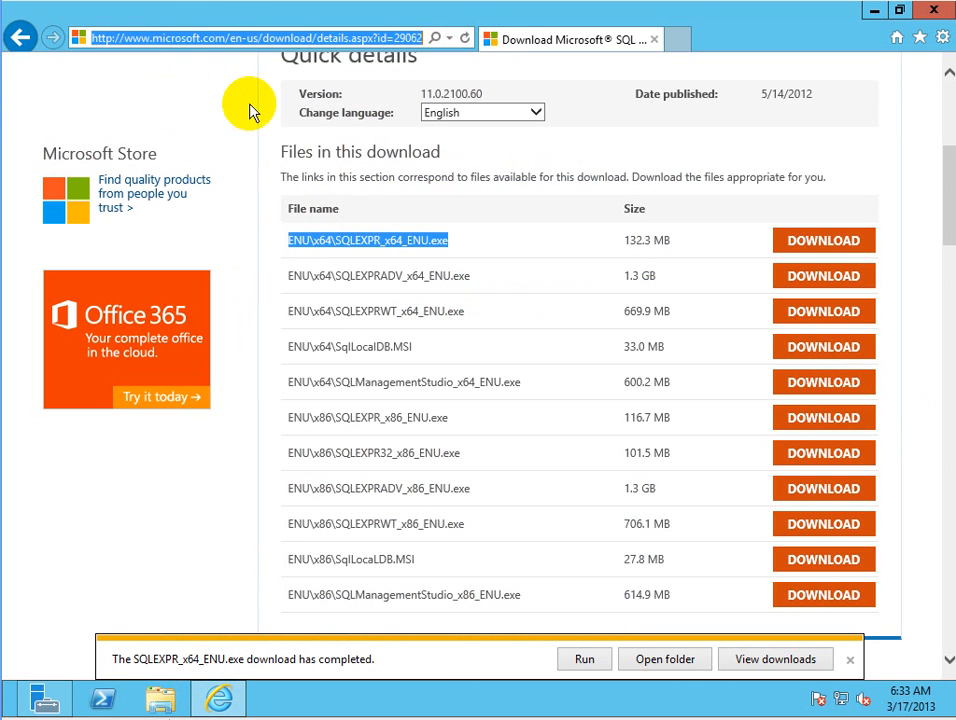
pyautogui.moveTo(288, 240); pyautogui.dragTo(481, 235)
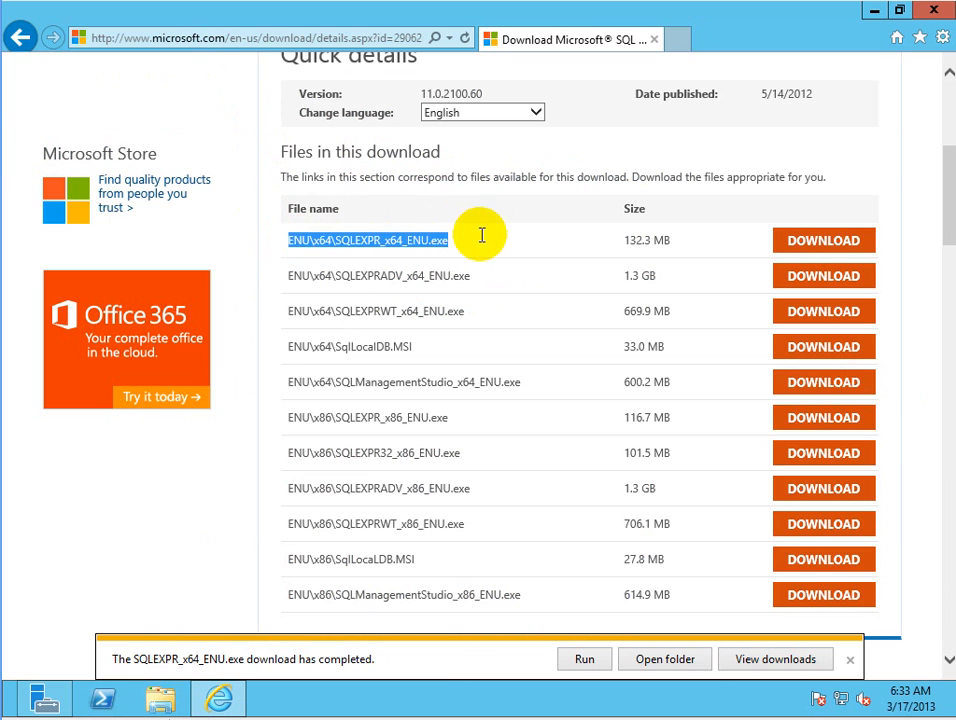
pyautogui.click(284, 238)
pyautogui.moveTo(396, 240); pyautogui.dragTo(440, 240)
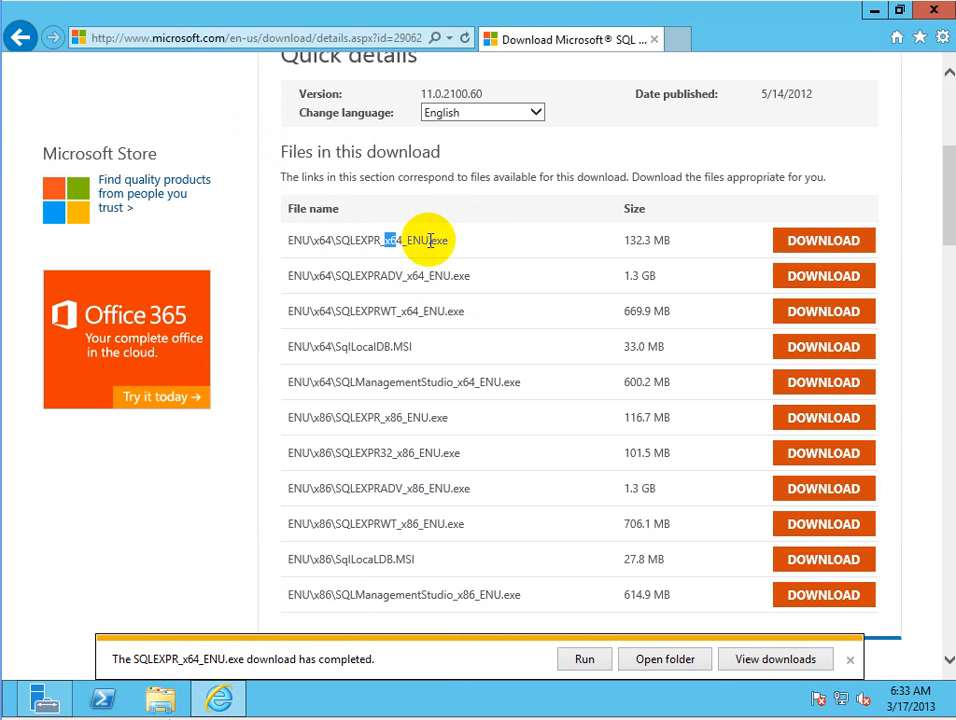
pyautogui.click(528, 252)
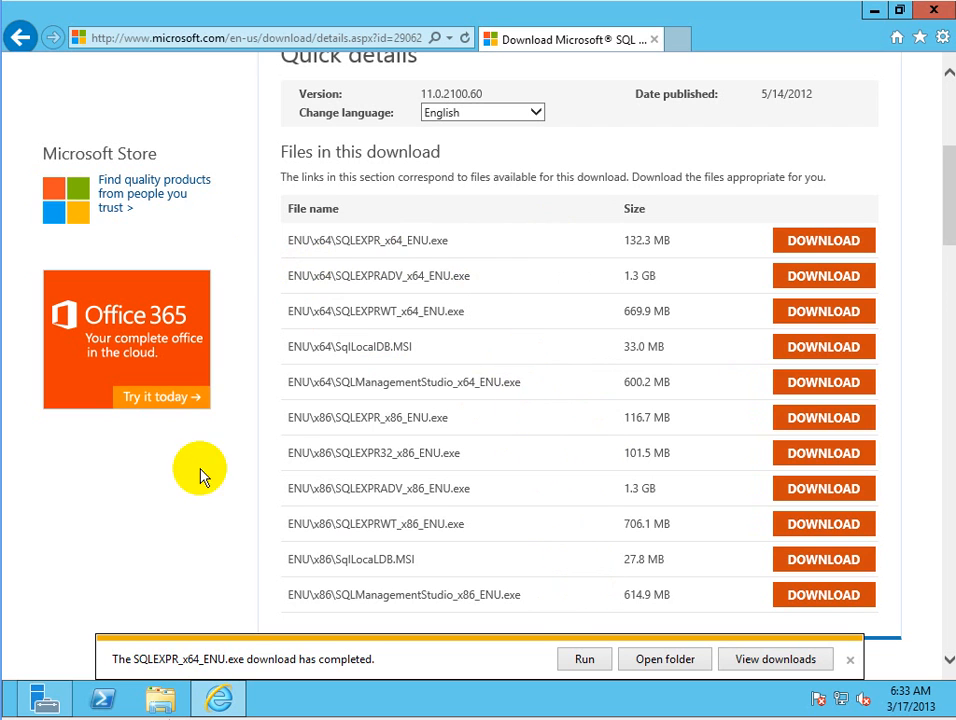
pyautogui.click(563, 664)
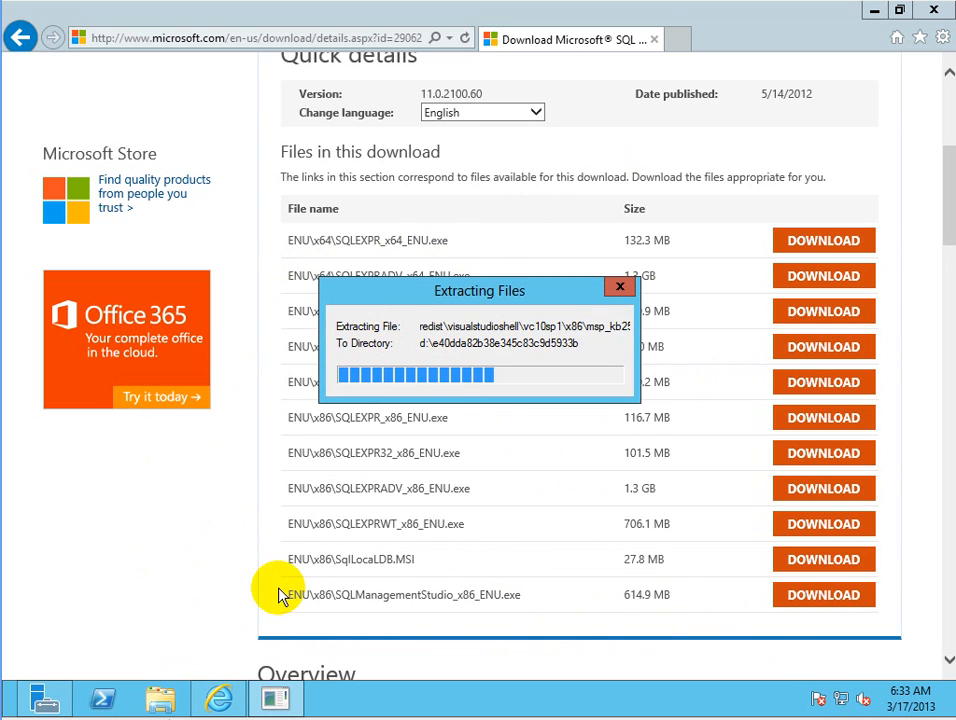
# Download and save SQLManagementStudio_x86_ENU.exe, and minimize the browser and Server Manager to reach the desktop.
pyautogui.click(798, 605)
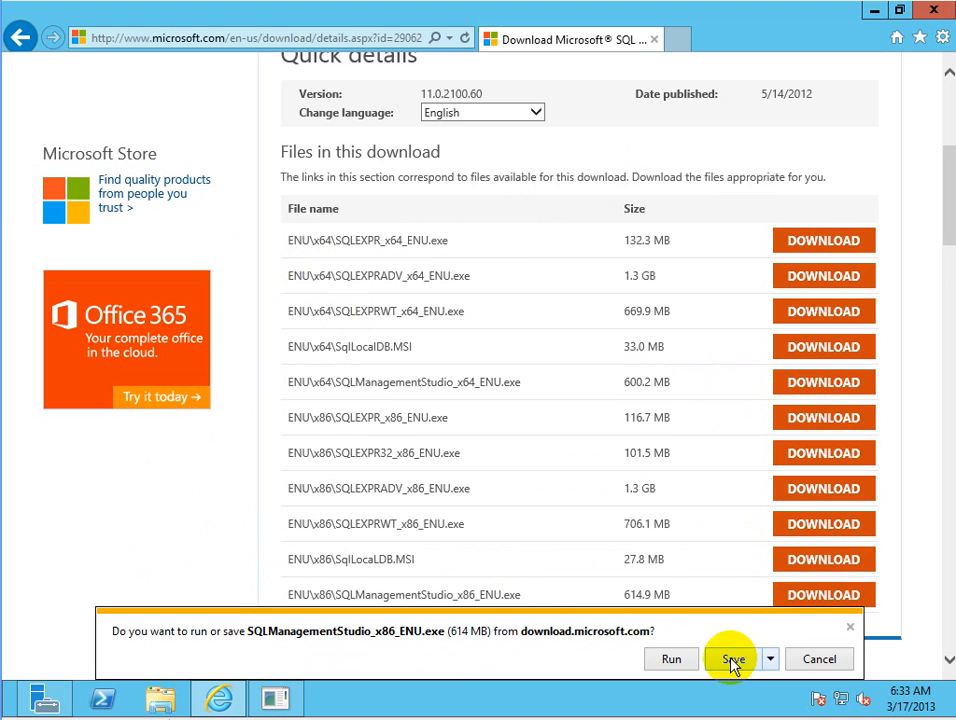
pyautogui.click(733, 659)
pyautogui.click(874, 11)
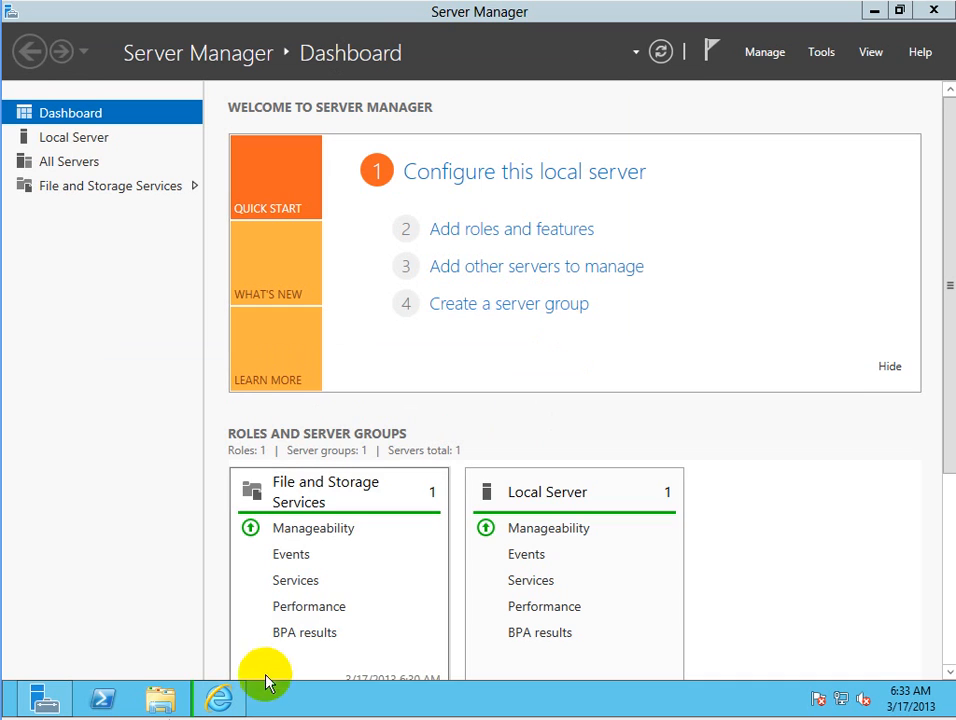
pyautogui.click(874, 11)
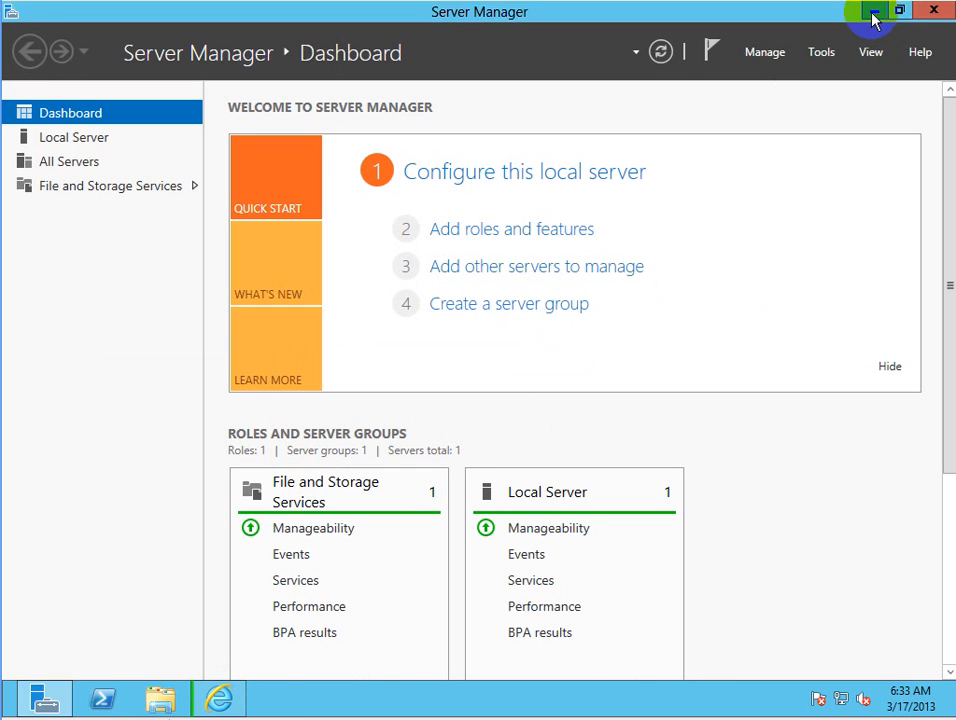
# Check the server's CPU performance in Task Manager and close it.
pyautogui.rightClick(418, 699)
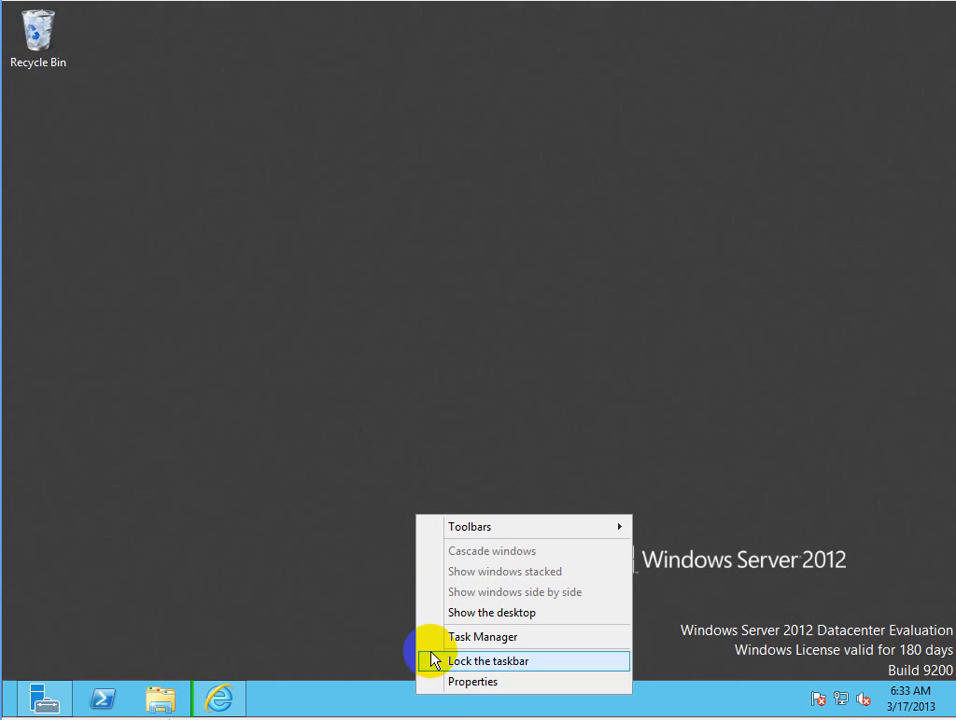
pyautogui.click(482, 637)
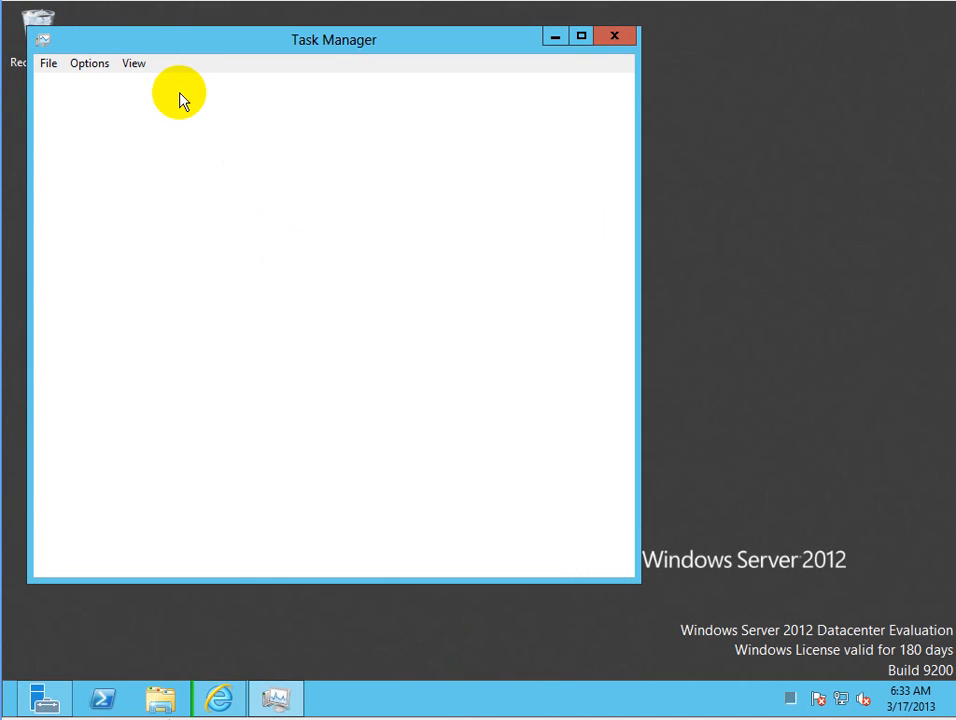
pyautogui.click(135, 87)
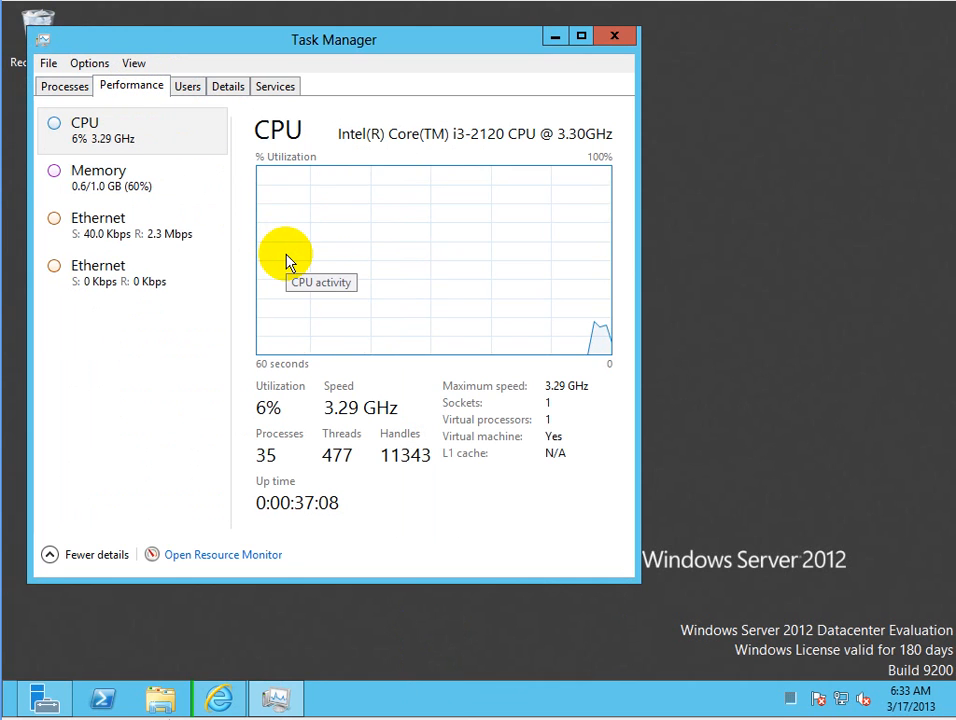
pyautogui.click(610, 40)
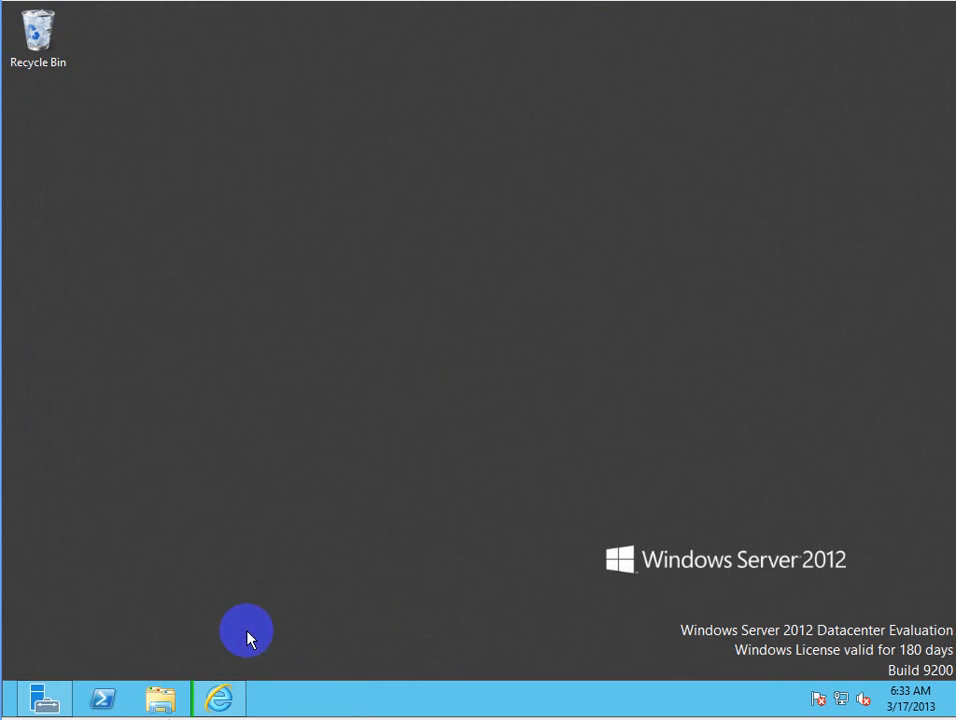
# Open File Explorer at Computer and move its window clear of the SQL Server 2012 setup message.
pyautogui.moveTo(3, 716)
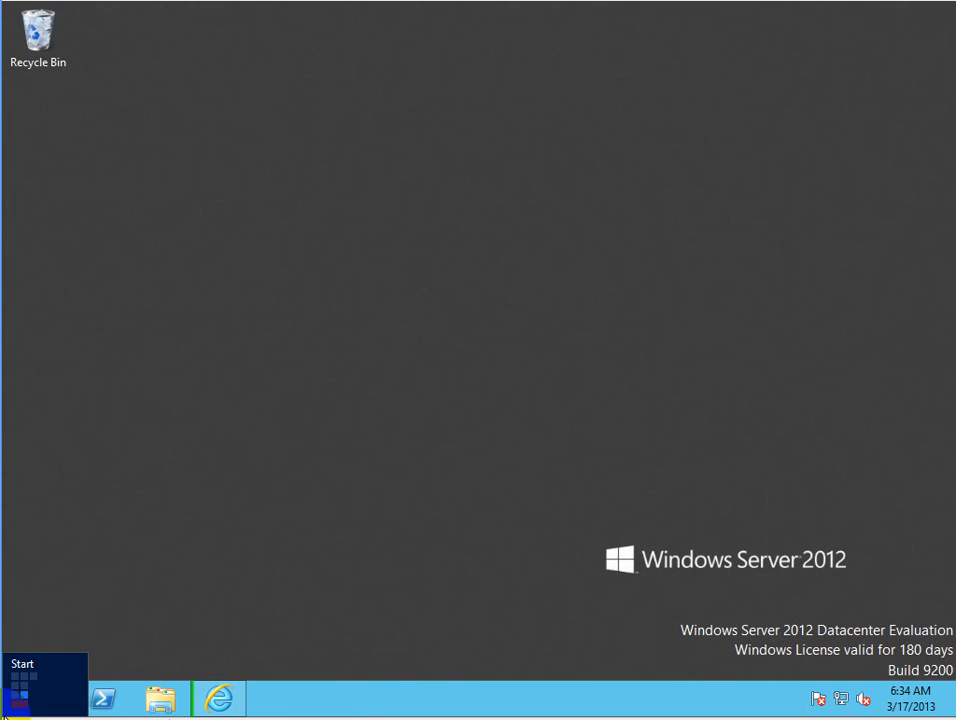
pyautogui.rightClick(4, 714)
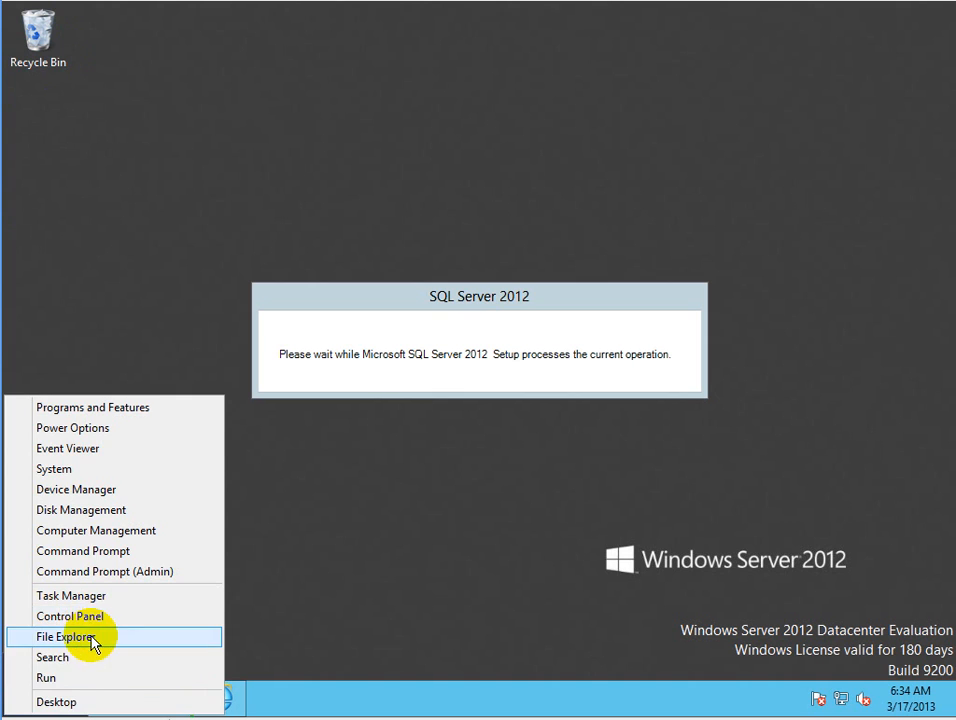
pyautogui.click(88, 640)
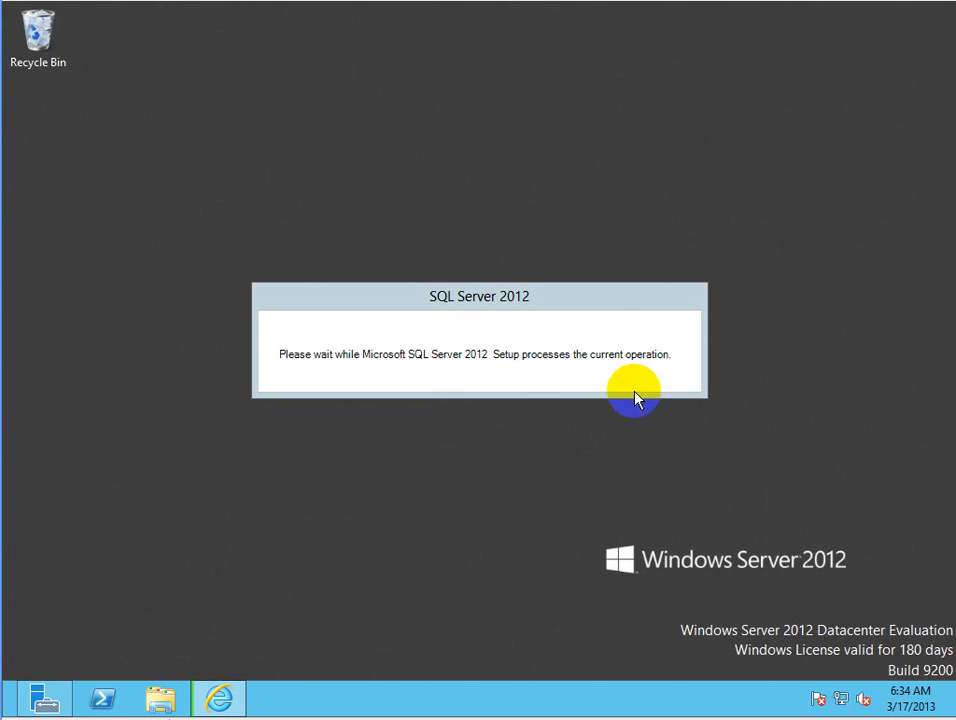
pyautogui.press('super+e')
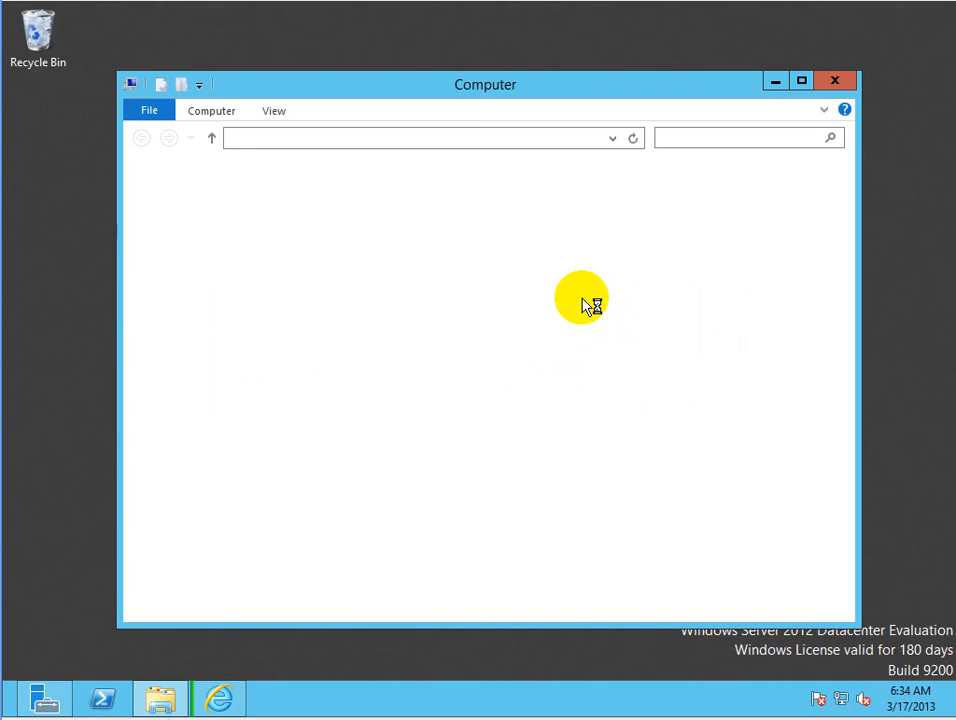
pyautogui.moveTo(476, 94); pyautogui.dragTo(488, 459)
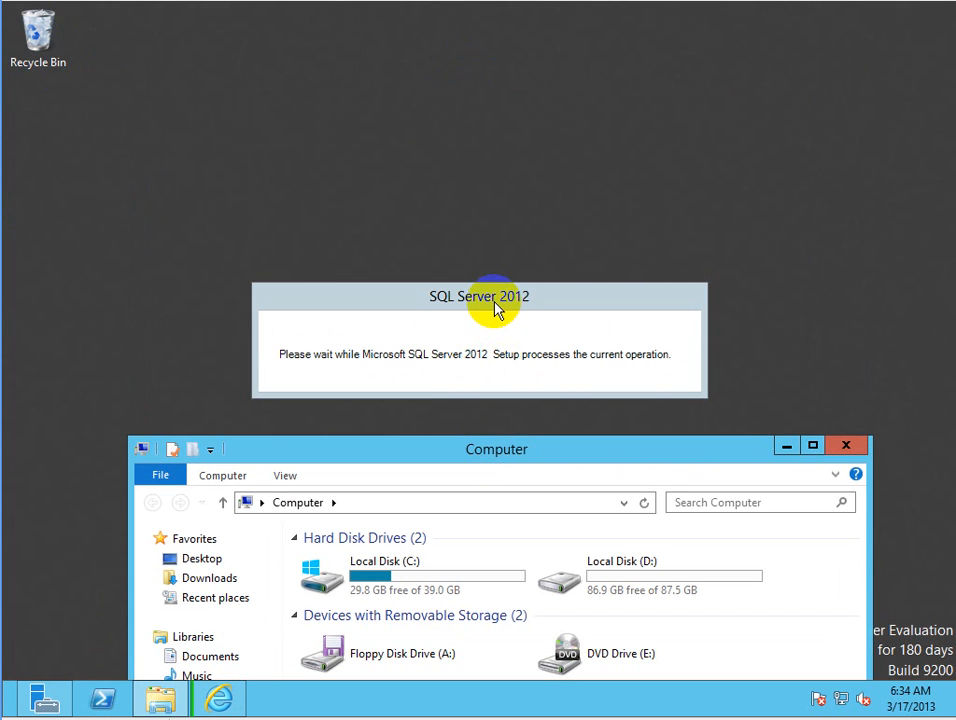
pyautogui.moveTo(497, 303); pyautogui.dragTo(500, 128)
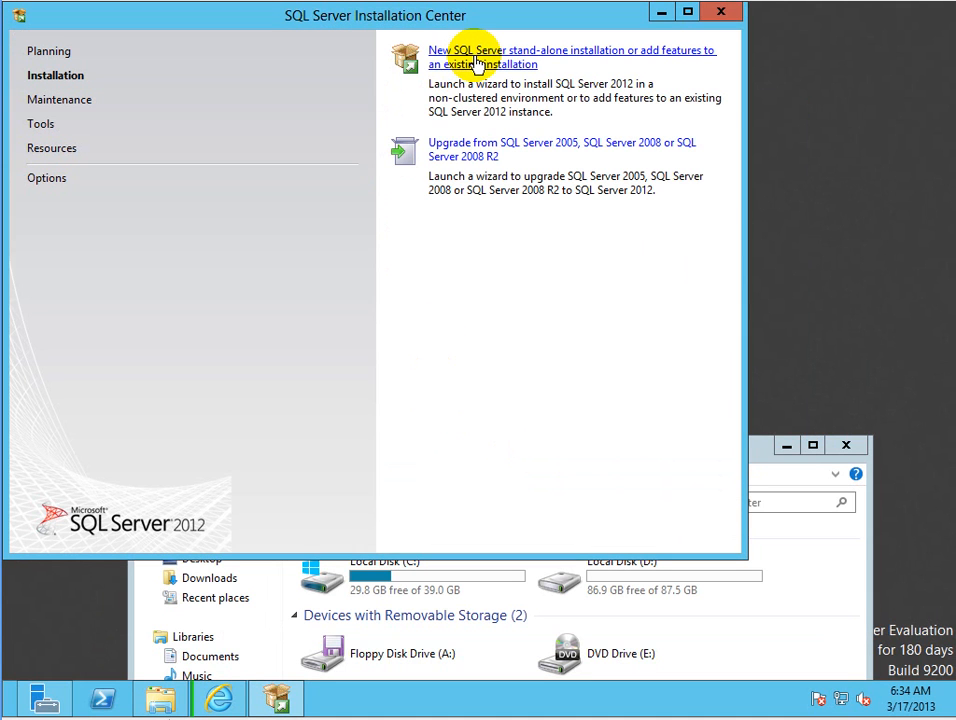
# Start a new SQL Server stand-alone installation and accept the license terms without enabling feature usage reporting.
pyautogui.click(476, 63)
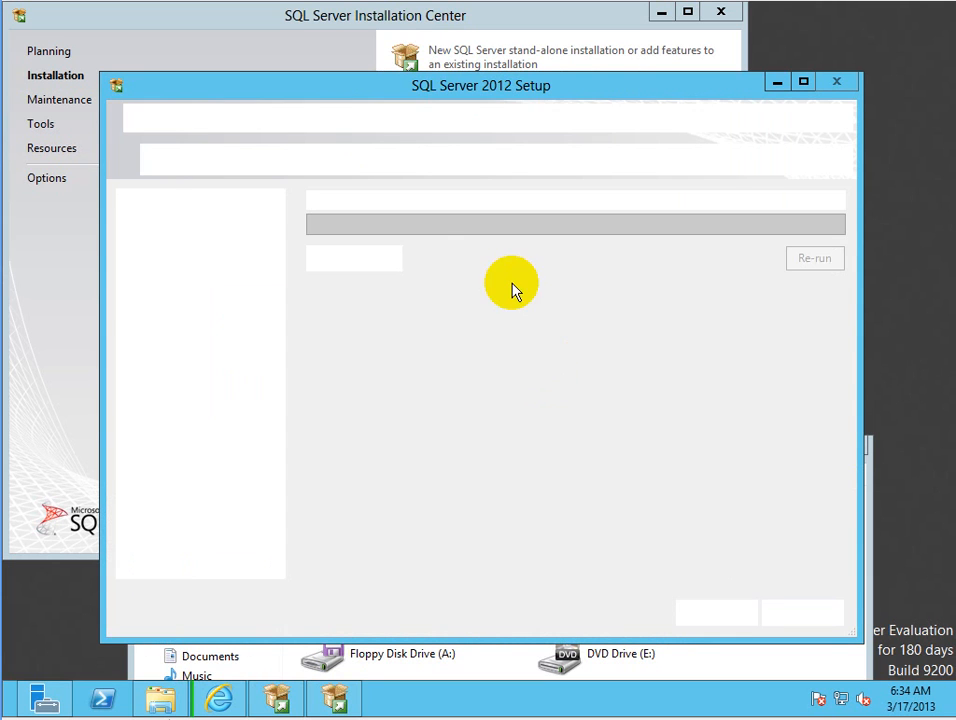
pyautogui.click(366, 263)
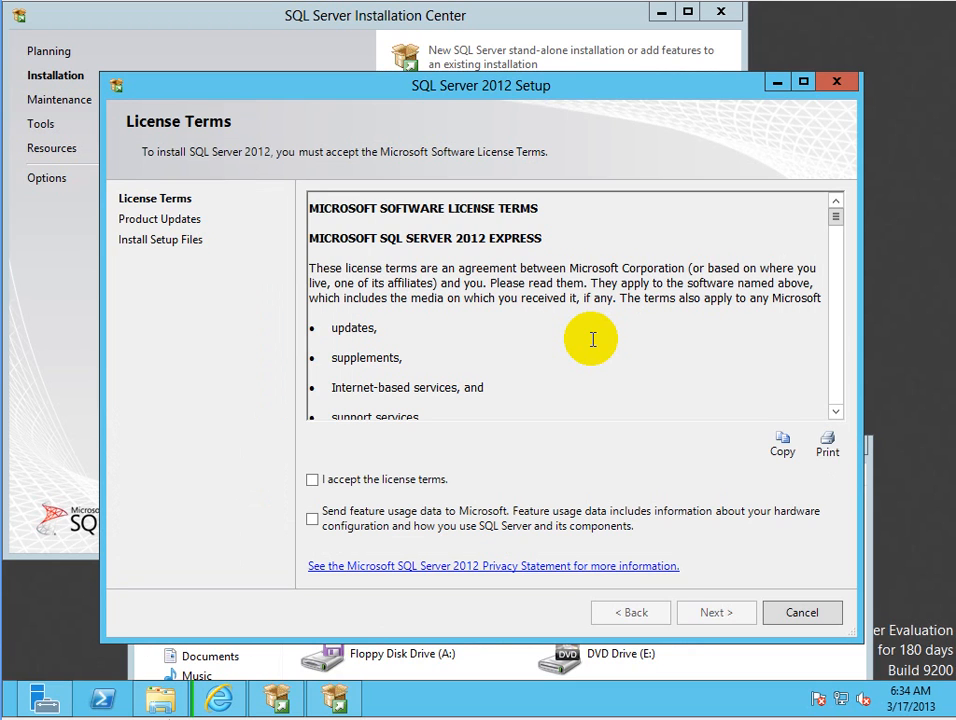
pyautogui.click(380, 484)
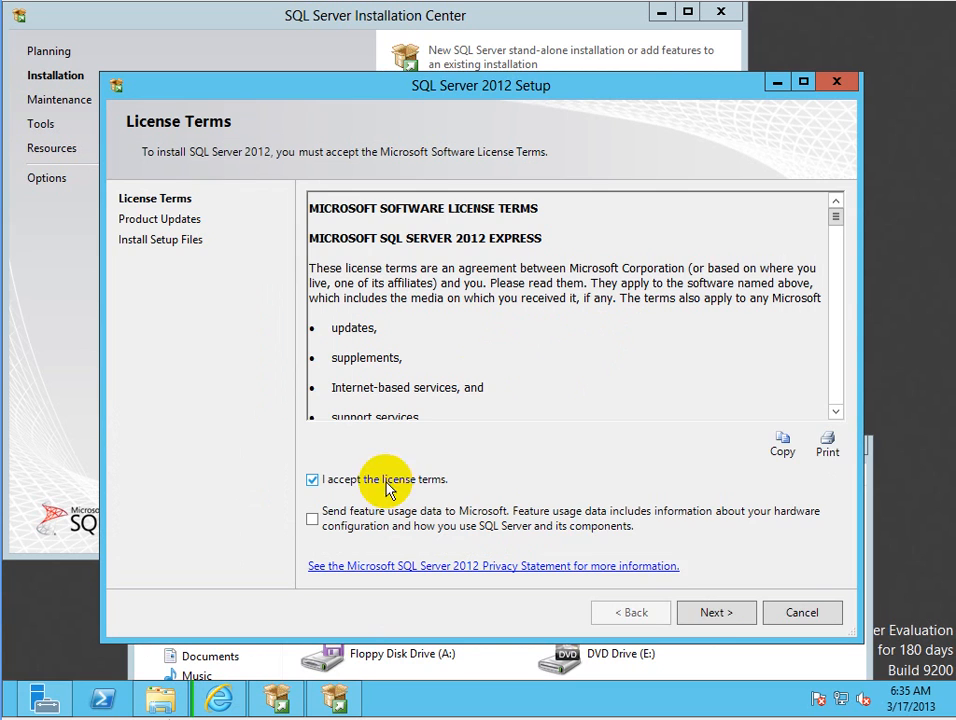
pyautogui.click(701, 620)
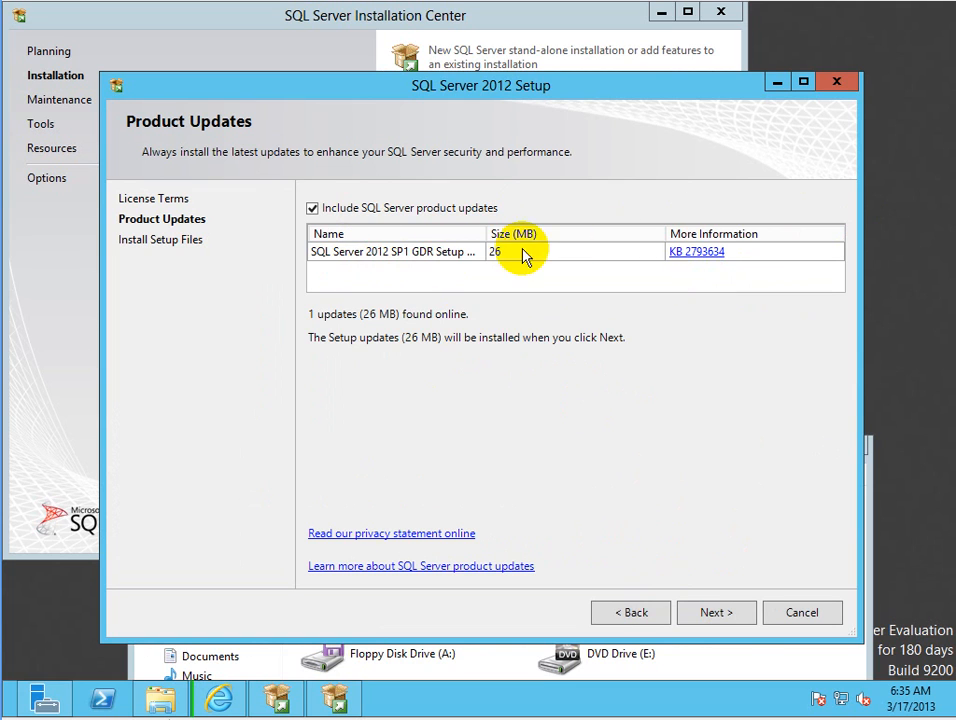
# Include the SQL Server product updates and proceed with Database Engine Services, SQL Server Replication and SQL Client Connectivity SDK selected.
pyautogui.click(726, 616)
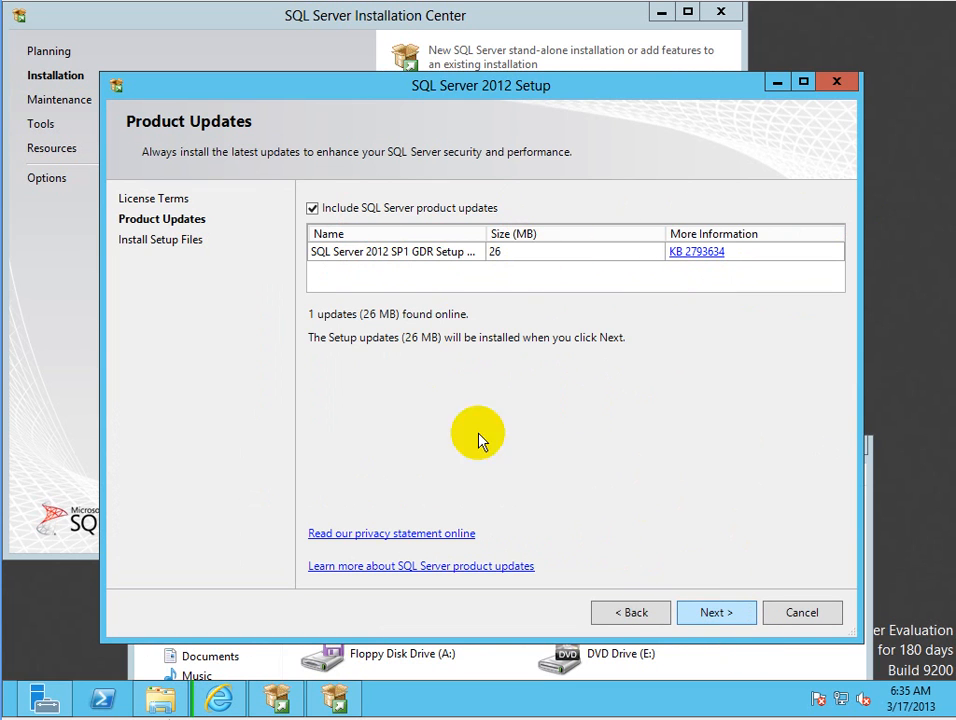
pyautogui.click(715, 610)
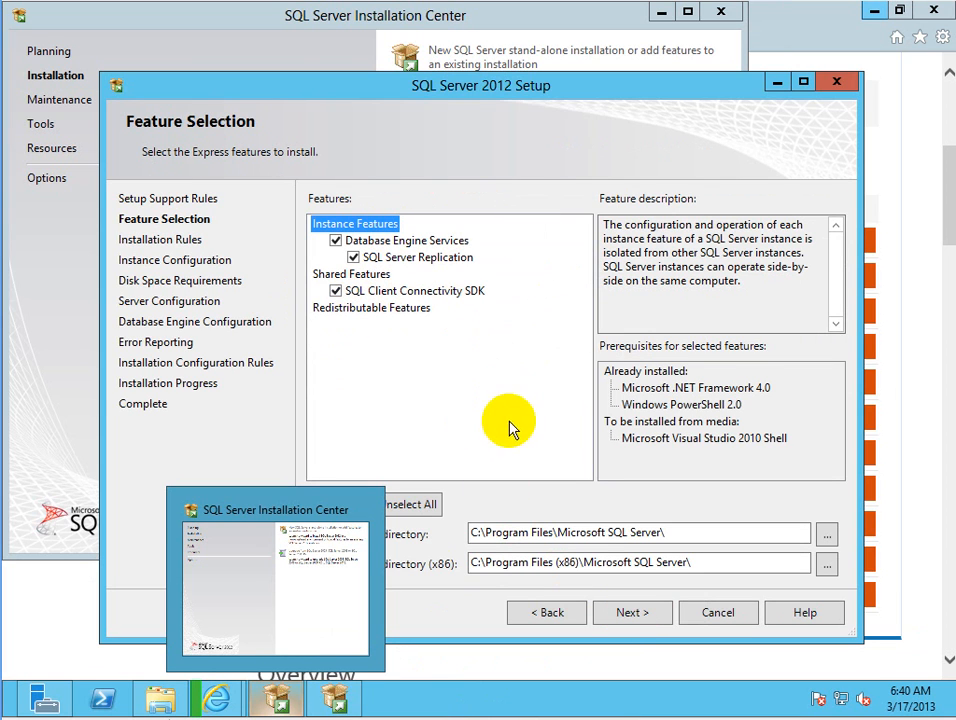
pyautogui.click(634, 613)
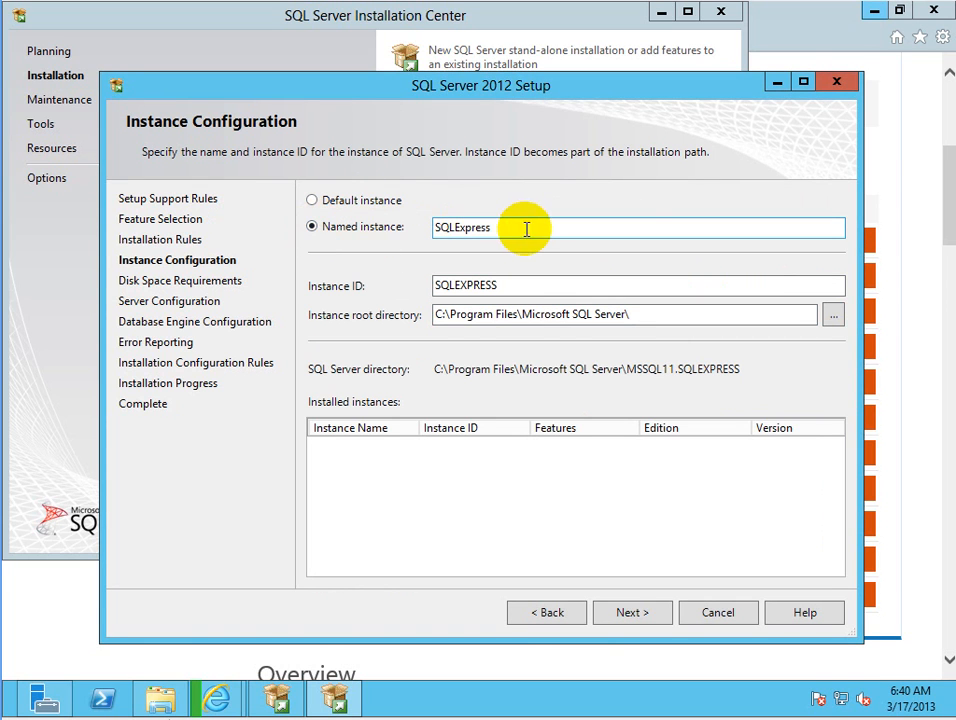
# Continue with the named instance SQLExpress in C:\Program Files\Microsoft SQL Server\, and check the free space on the local disks.
pyautogui.doubleClick(469, 228)
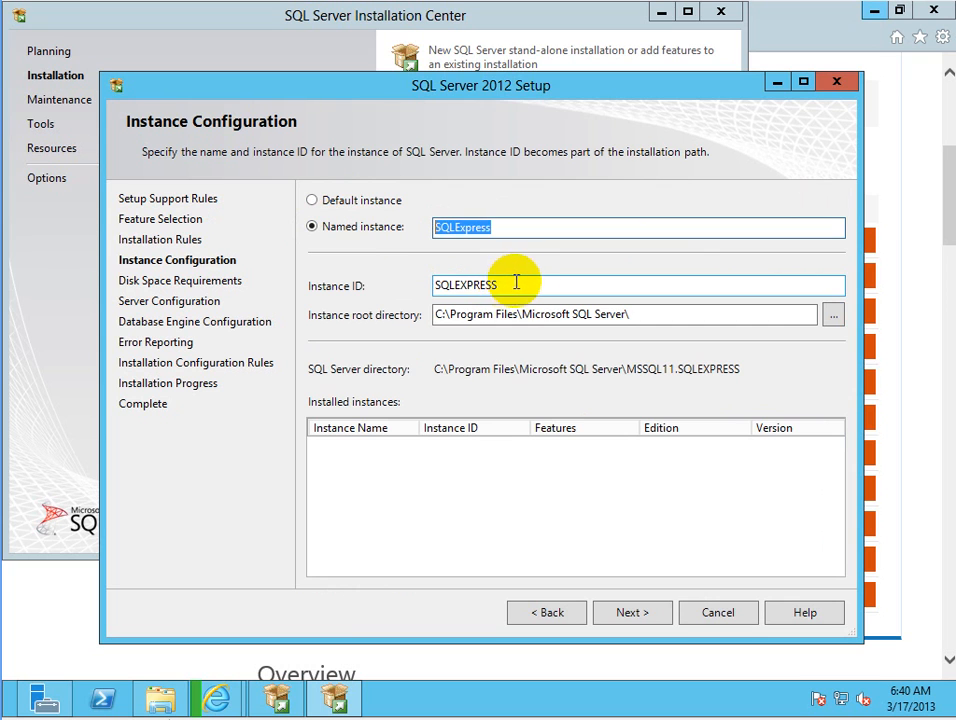
pyautogui.doubleClick(470, 285)
pyautogui.moveTo(655, 316); pyautogui.dragTo(432, 314)
pyautogui.click(634, 611)
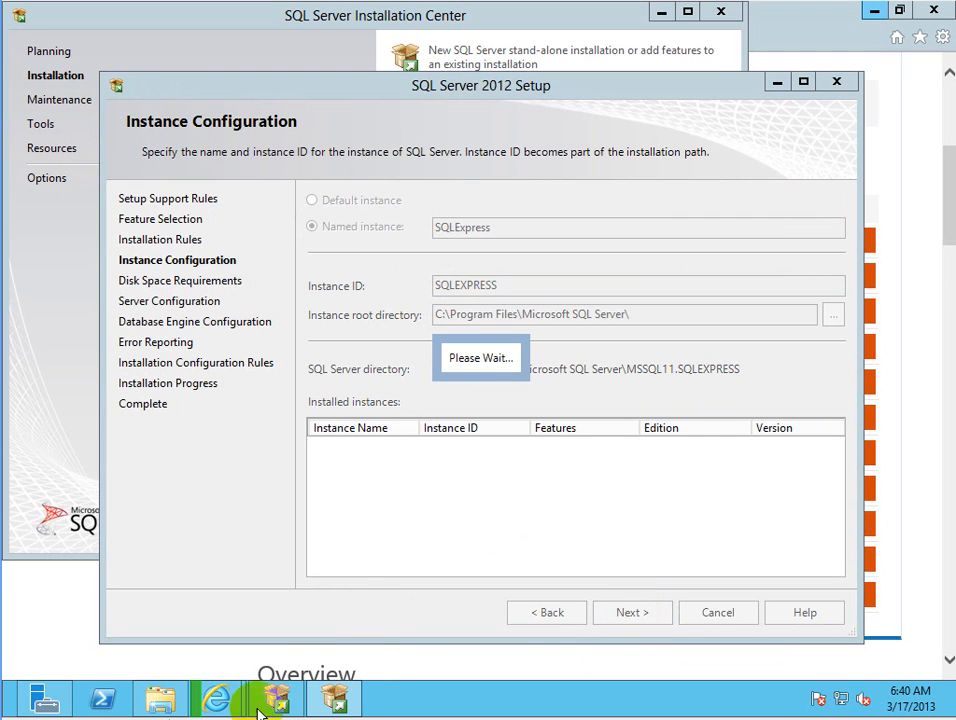
pyautogui.click(161, 698)
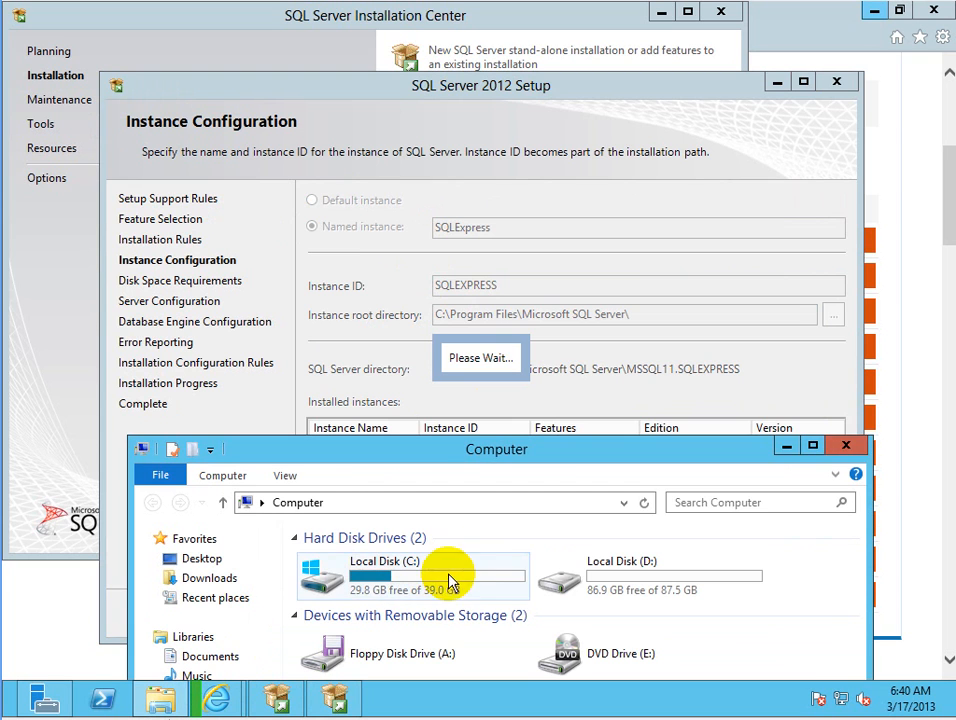
pyautogui.click(786, 450)
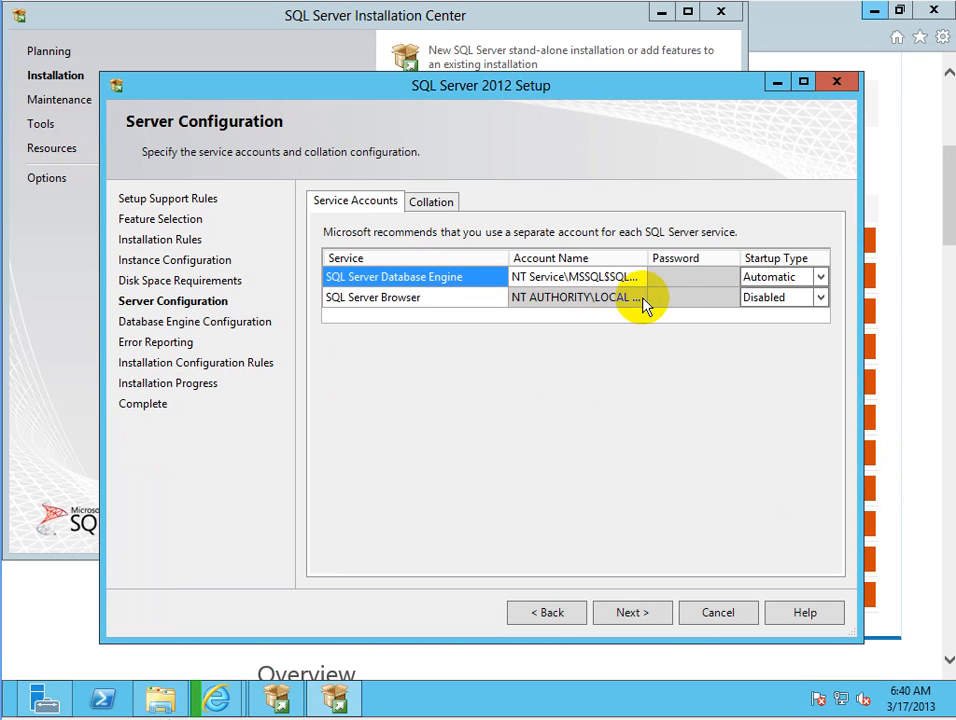
# Install with the default service accounts, Windows authentication mode and error reporting off, and close the completed setup wizard.
pyautogui.click(636, 616)
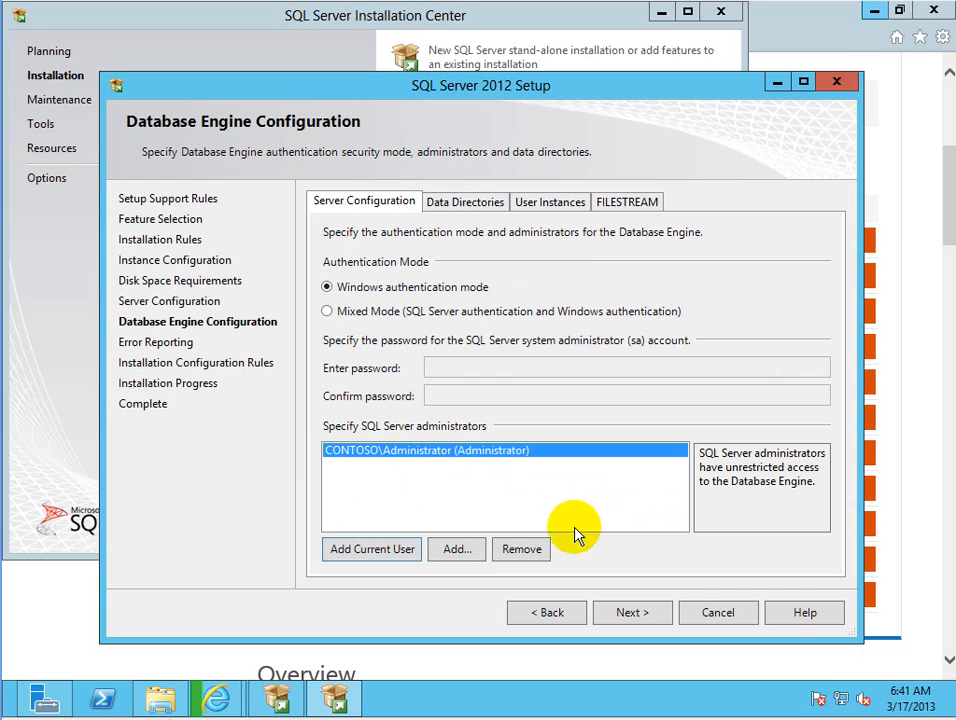
pyautogui.click(632, 614)
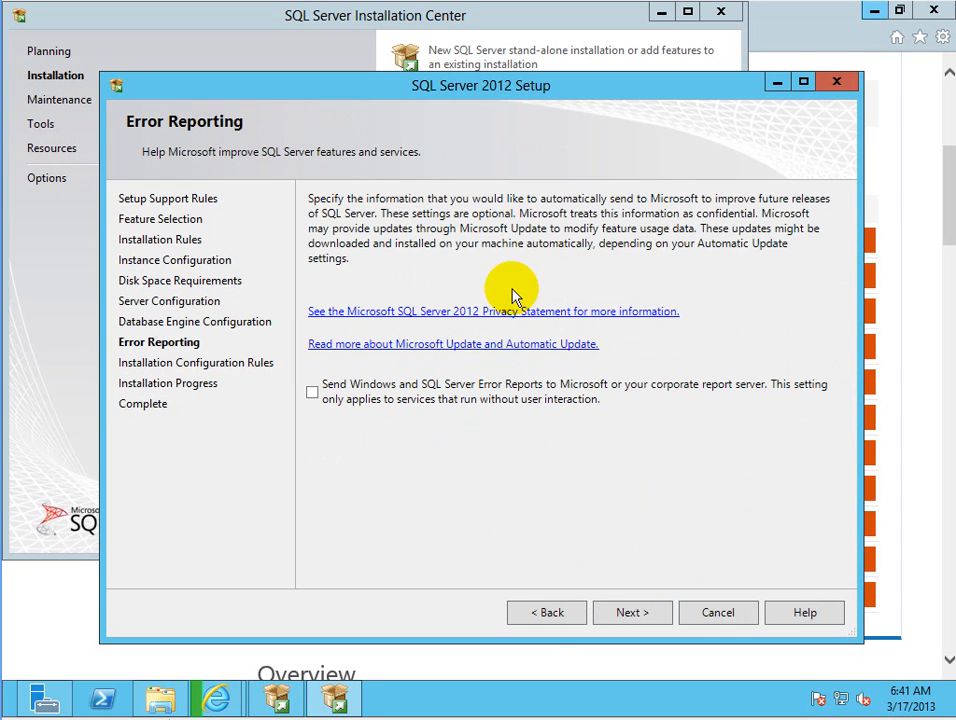
pyautogui.click(650, 614)
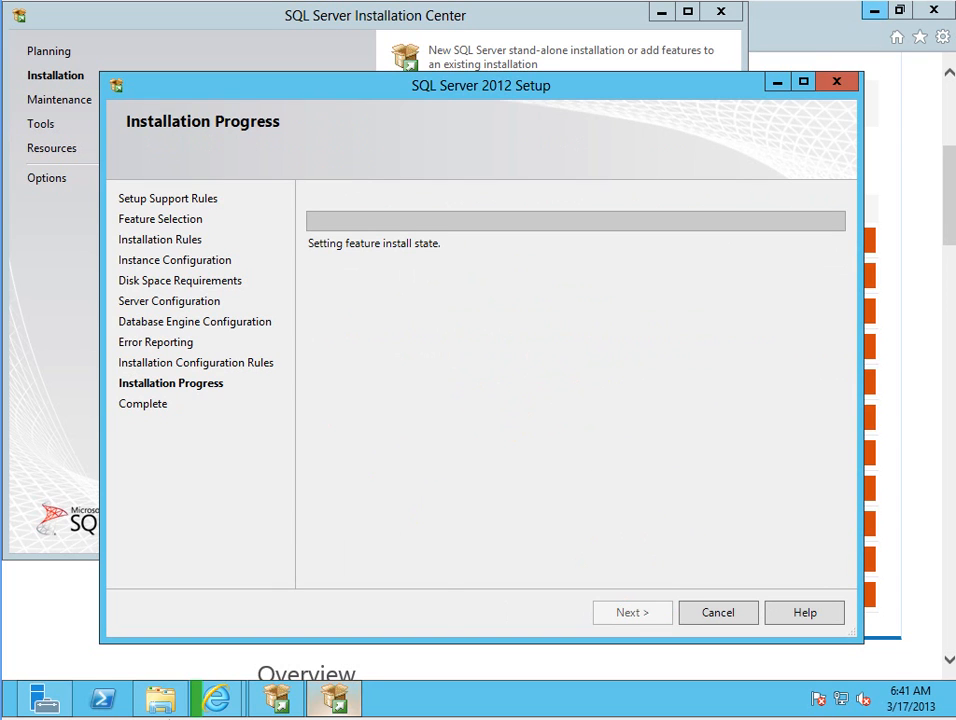
pyautogui.moveTo(335, 698)
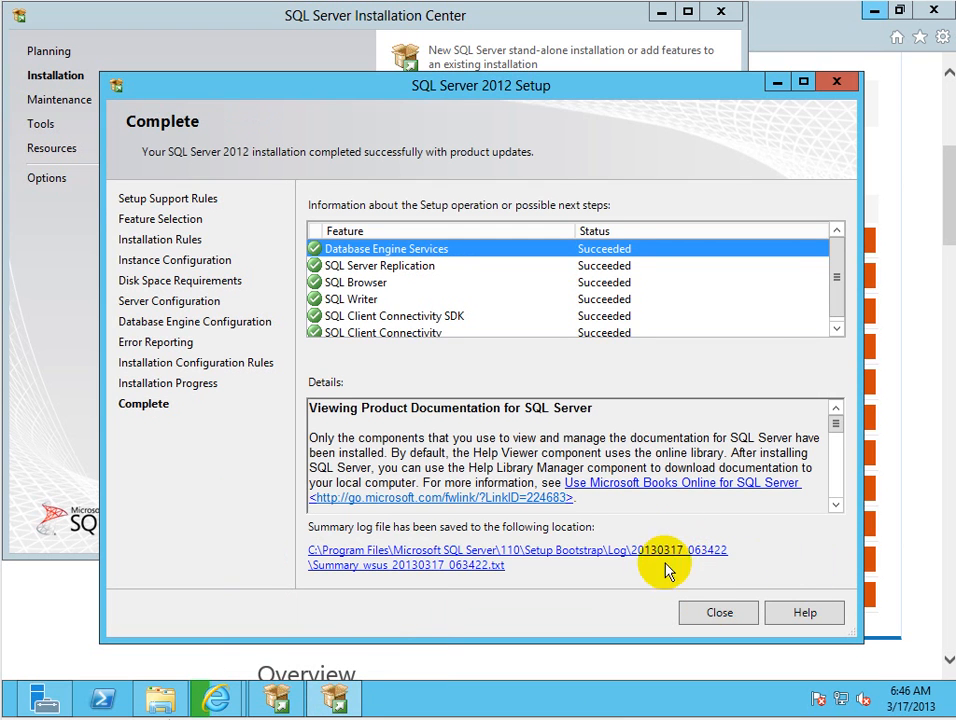
pyautogui.click(719, 612)
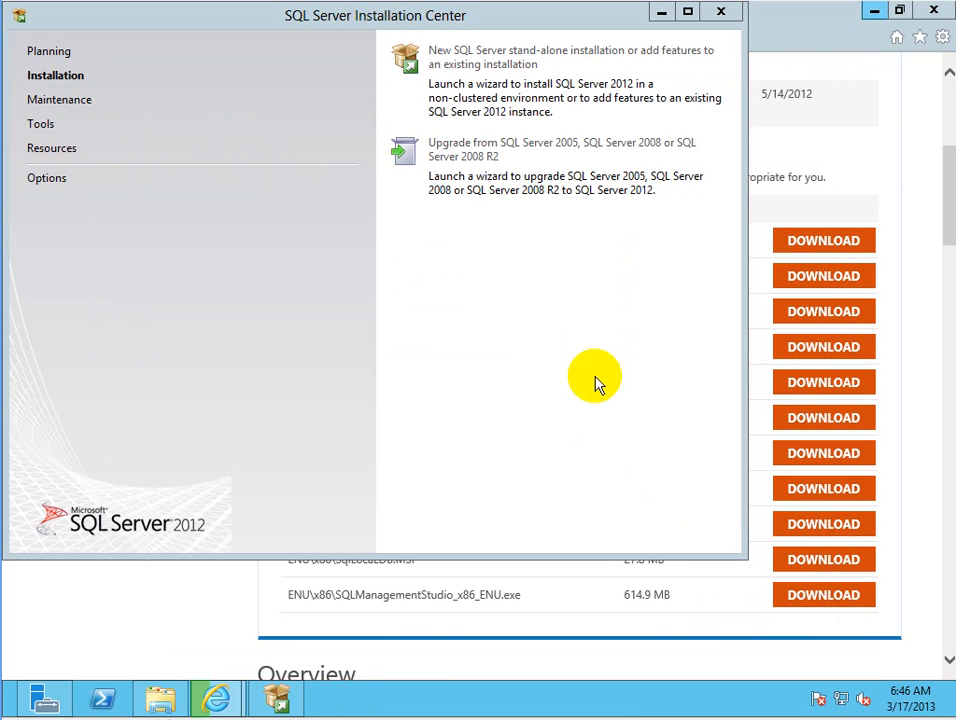
# Close the SQL Server Installation Center, minimize the browser and start adding roles and features in Server Manager.
pyautogui.click(721, 11)
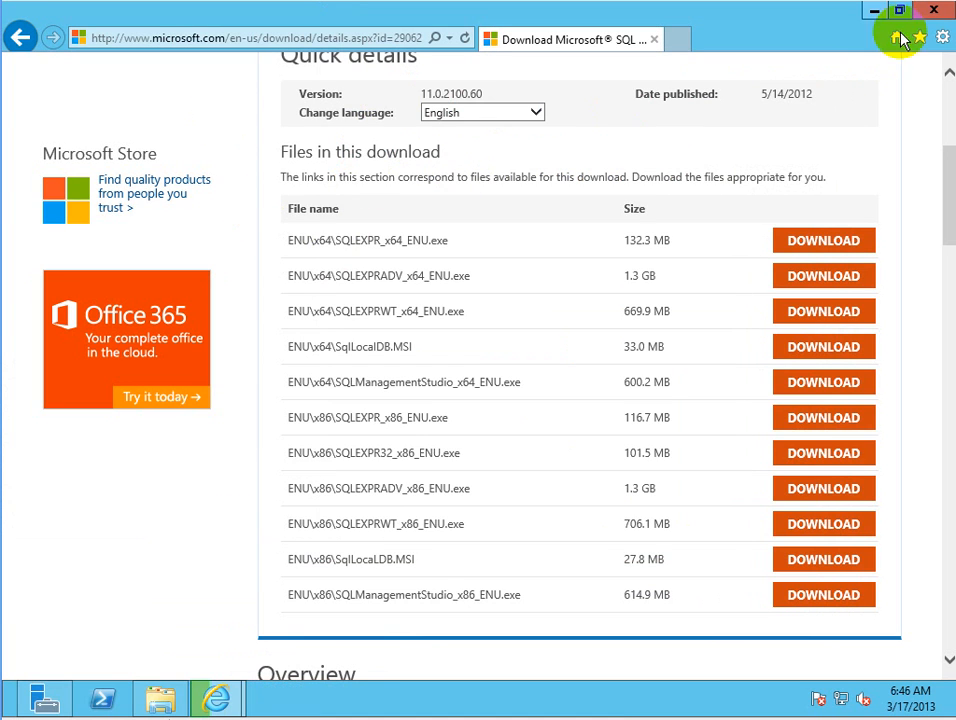
pyautogui.click(873, 17)
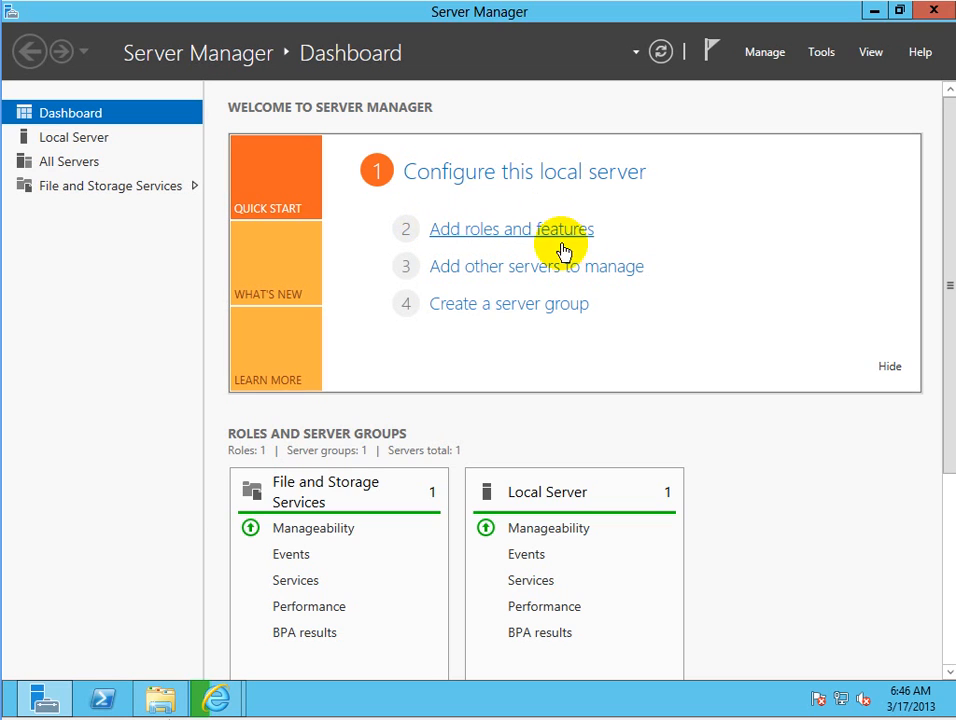
pyautogui.click(527, 229)
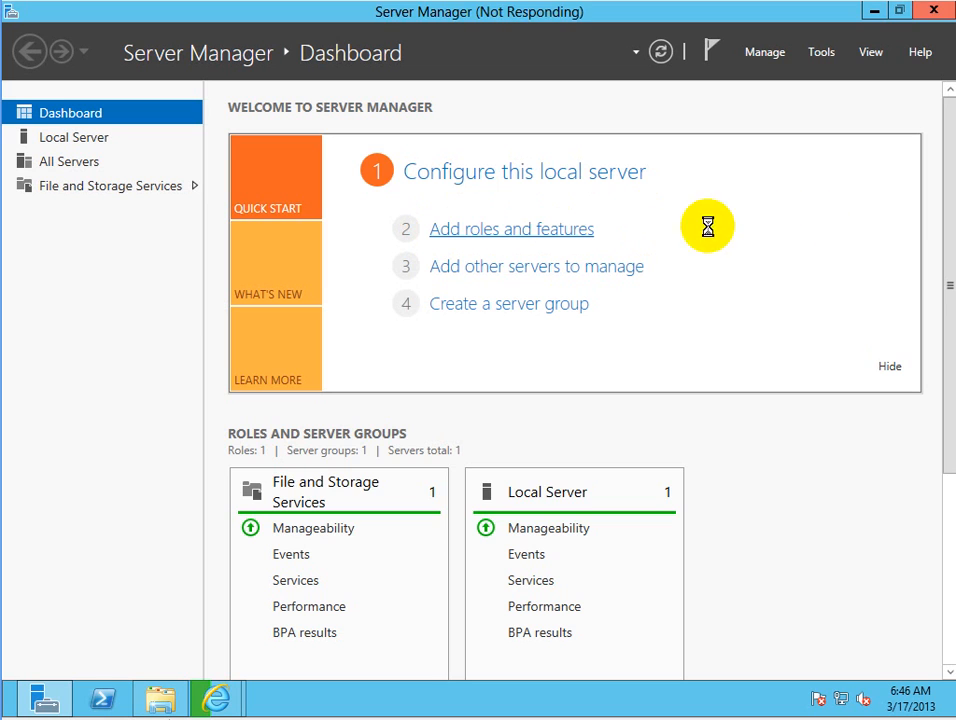
# Open Task Manager and minimize its window.
pyautogui.rightClick(476, 704)
pyautogui.click(502, 637)
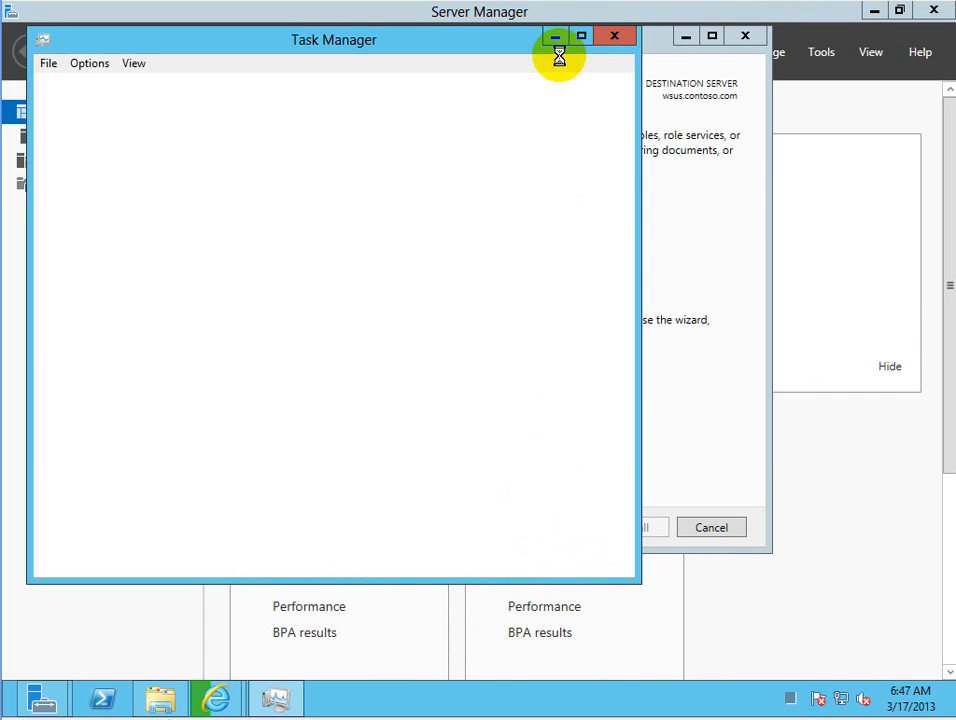
pyautogui.click(556, 38)
# Choose a role-based or feature-based installation on the server wsus.contoso.com.
pyautogui.click(550, 528)
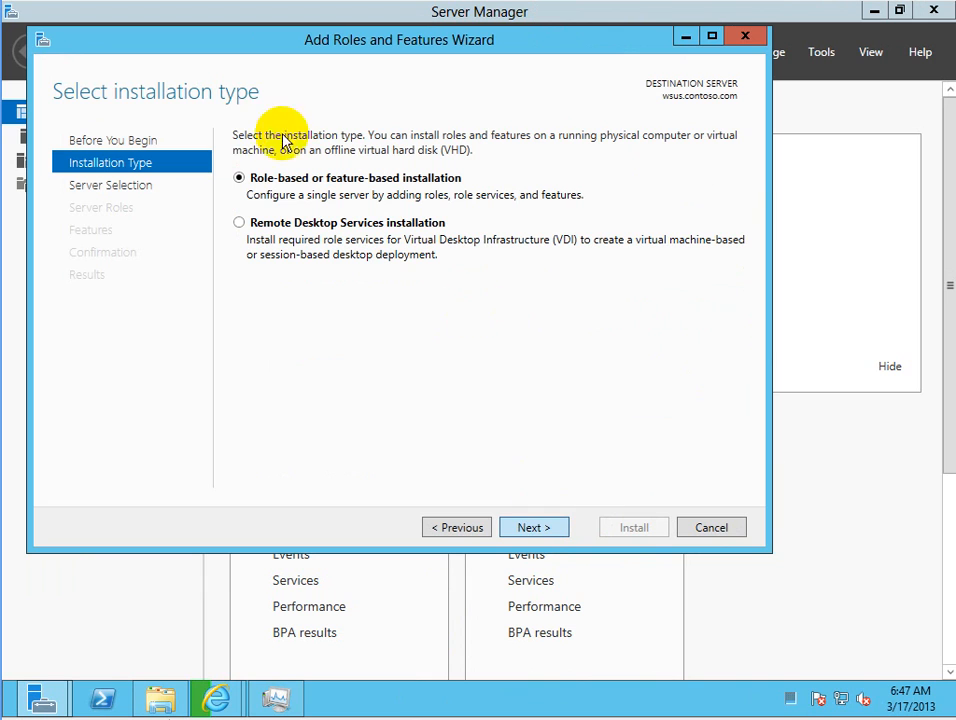
pyautogui.click(538, 540)
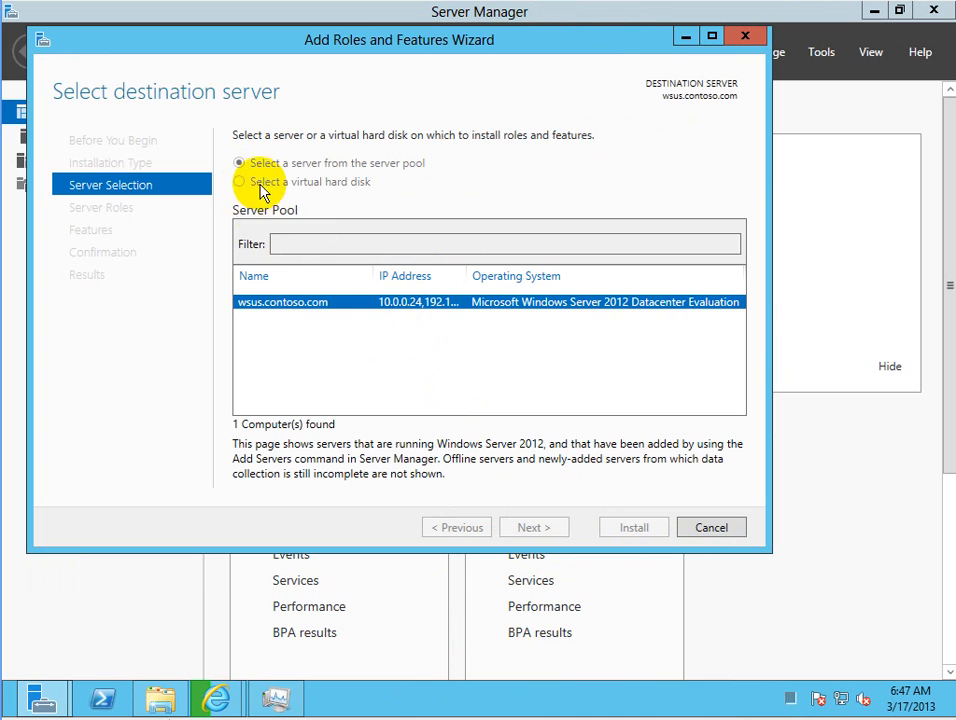
pyautogui.press('Return')
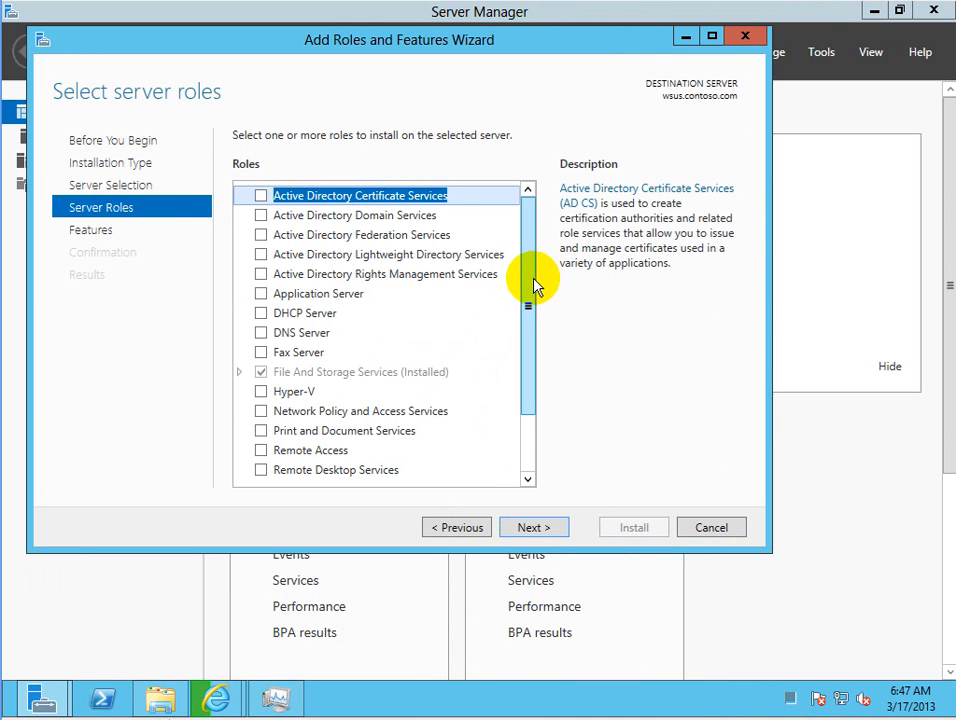
# Select the Windows Server Update Services role, including its required features and management tools.
pyautogui.scroll(-2, 531, 277)
pyautogui.click(330, 476)
pyautogui.click(260, 472)
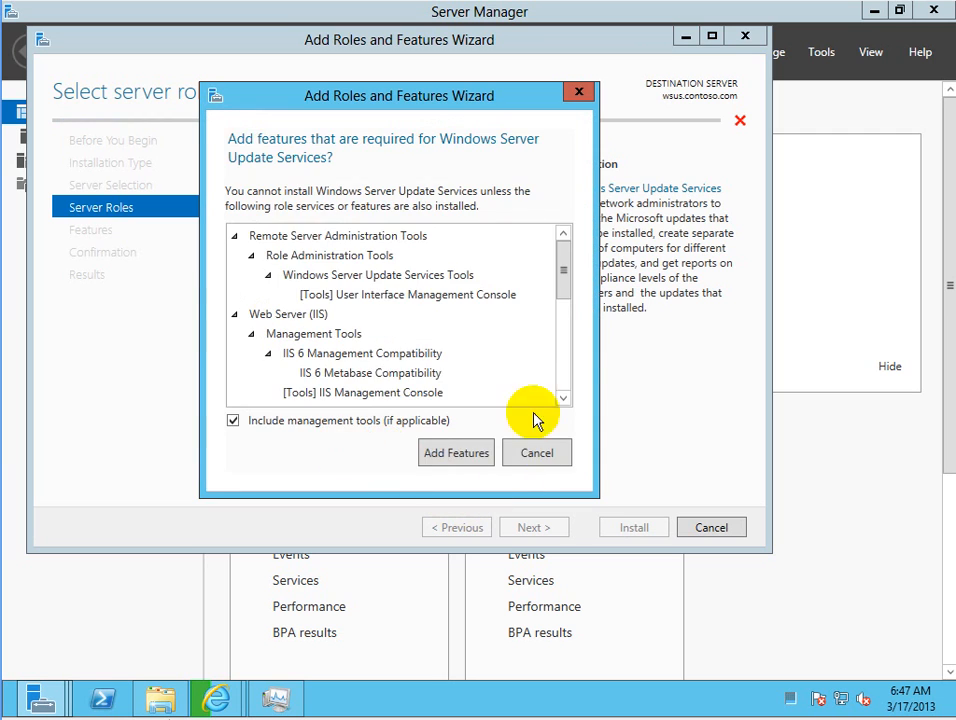
pyautogui.click(452, 455)
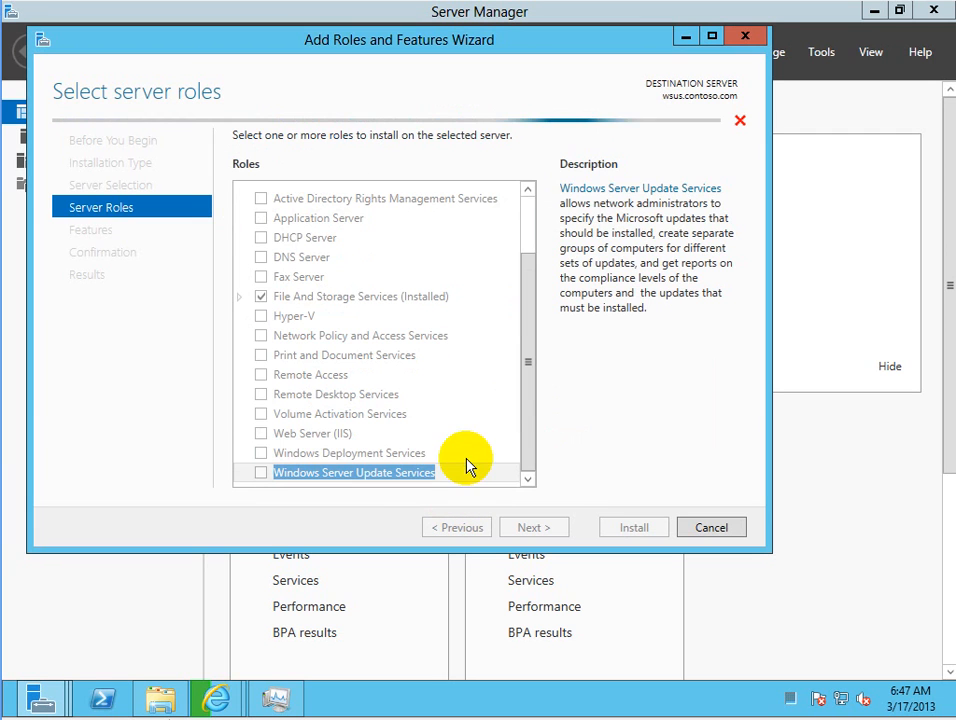
pyautogui.click(534, 527)
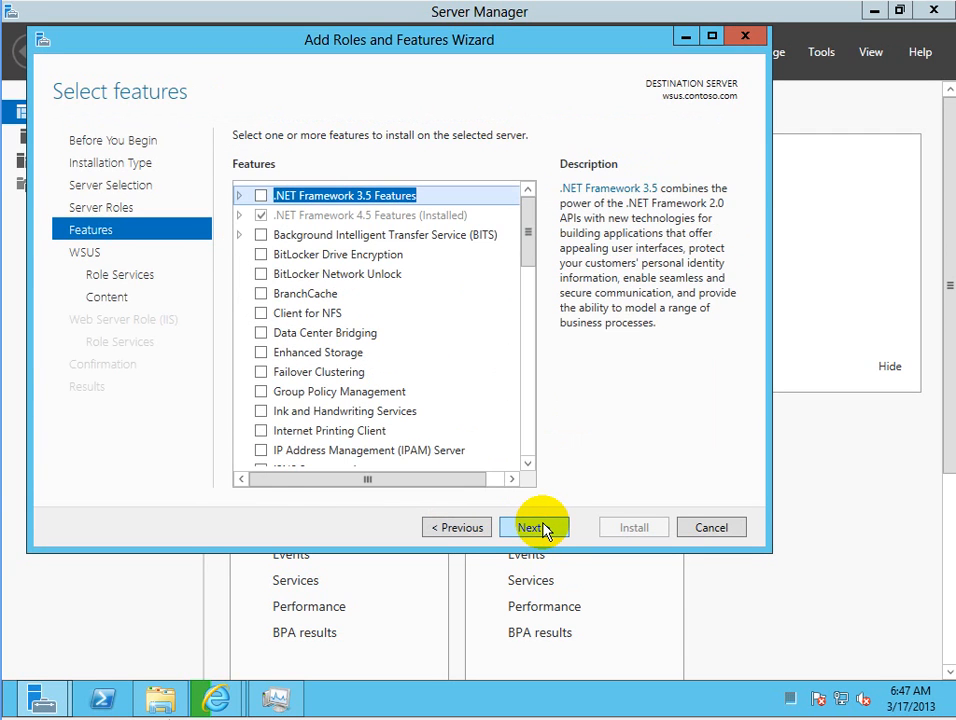
# Continue without extra features and select the Database role service instead of WID Database, alongside WSUS Services.
pyautogui.click(534, 527)
pyautogui.click(544, 528)
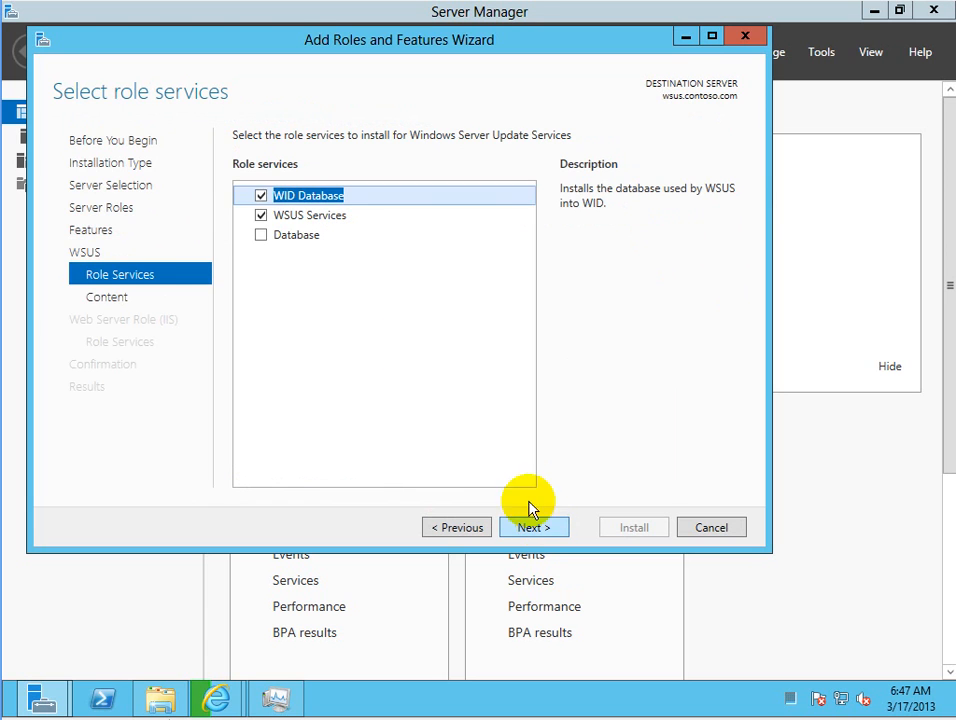
pyautogui.click(261, 196)
pyautogui.click(261, 235)
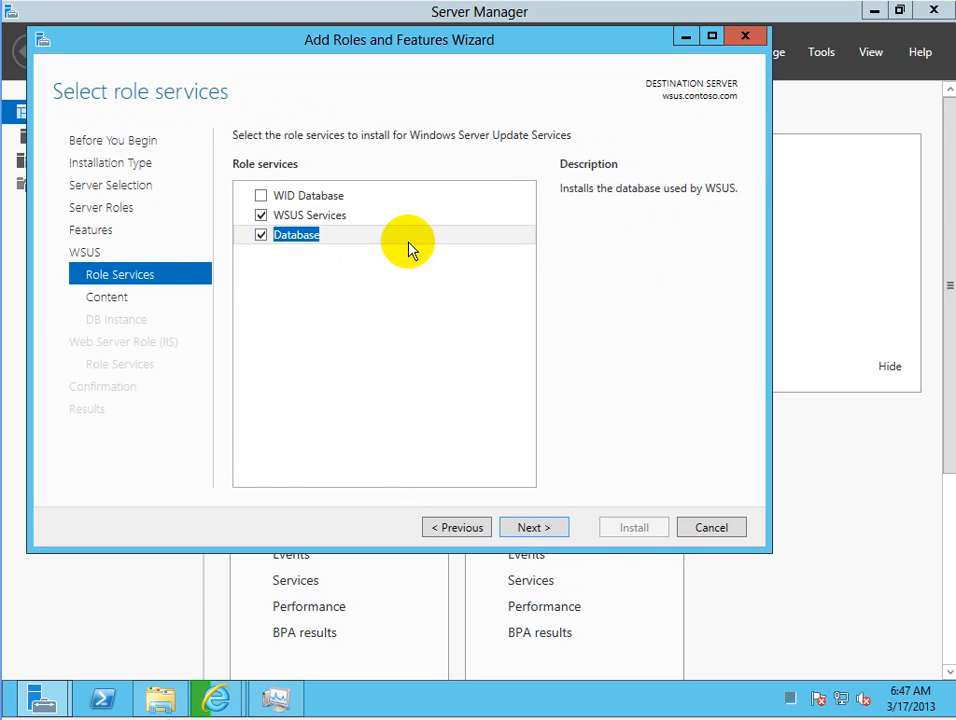
pyautogui.click(544, 528)
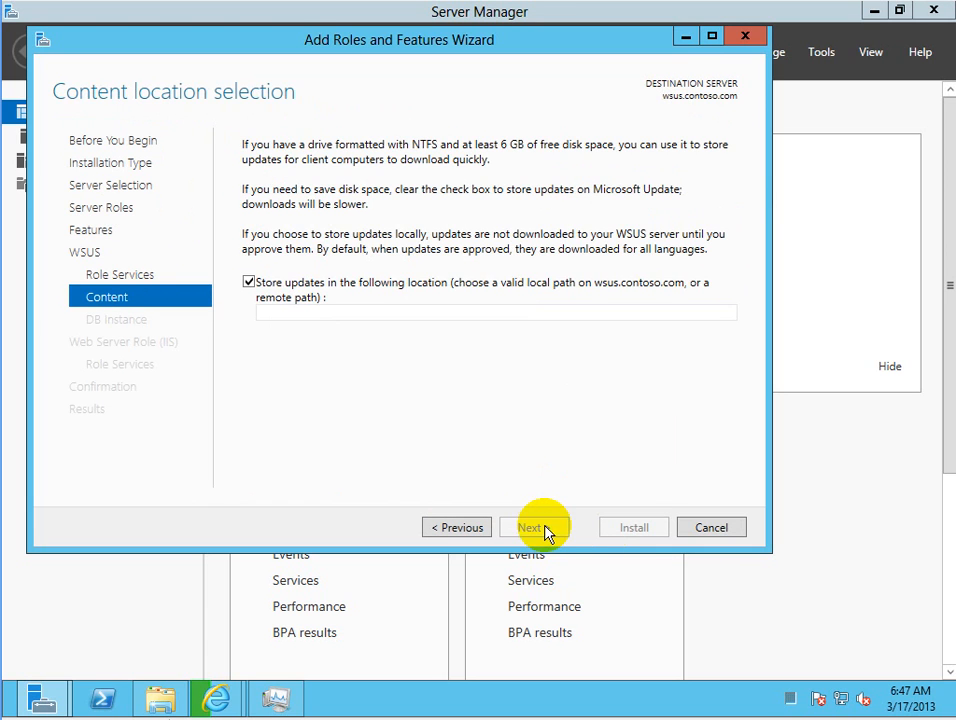
# Check the Wsus folder on Local Disk (D:) and set d:\wsus as the location for storing updates.
pyautogui.click(293, 312)
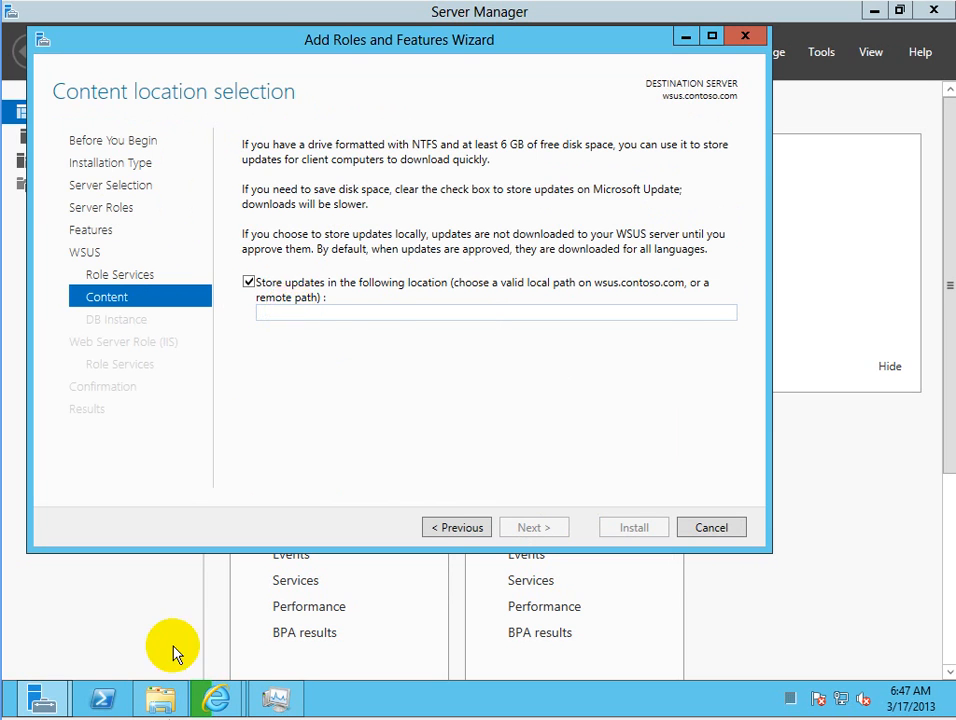
pyautogui.write('d')
pyautogui.click(160, 698)
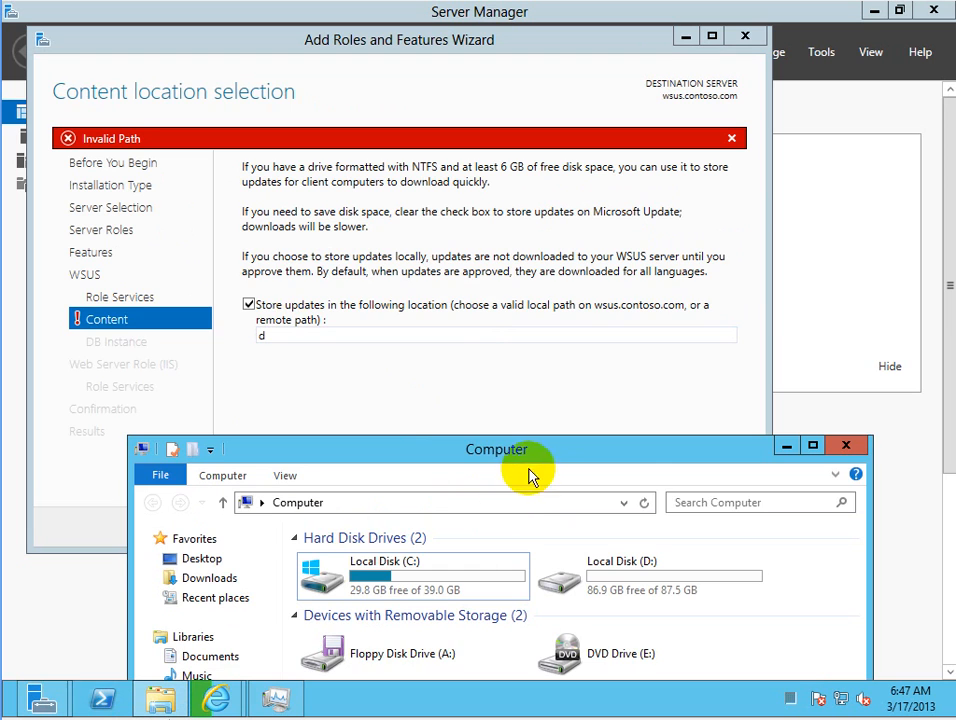
pyautogui.moveTo(500, 449); pyautogui.dragTo(447, 281)
pyautogui.doubleClick(497, 425)
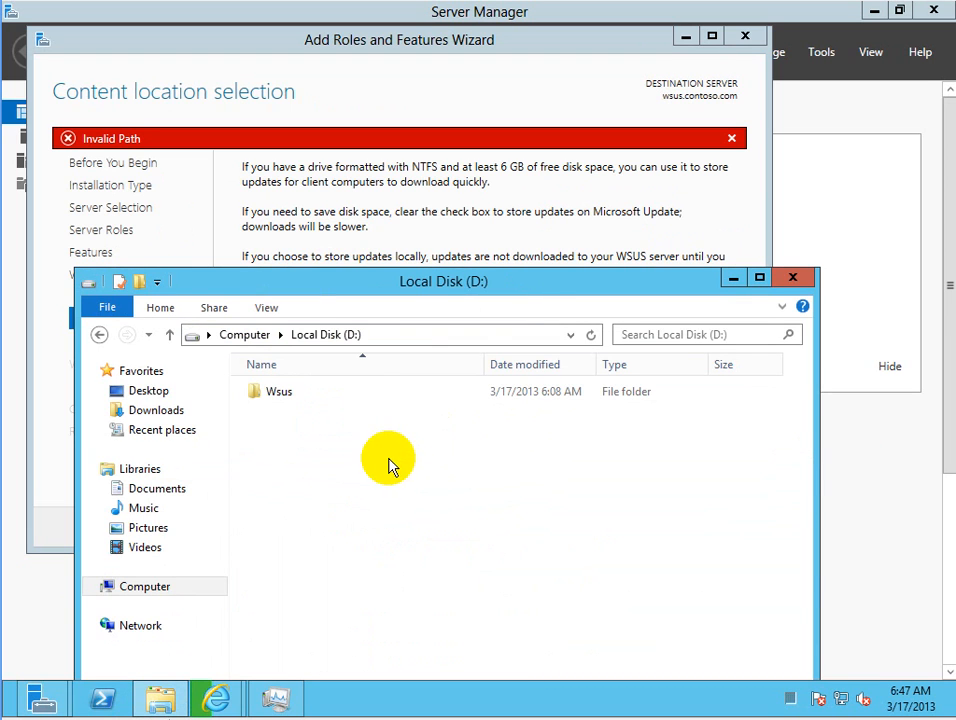
pyautogui.doubleClick(280, 390)
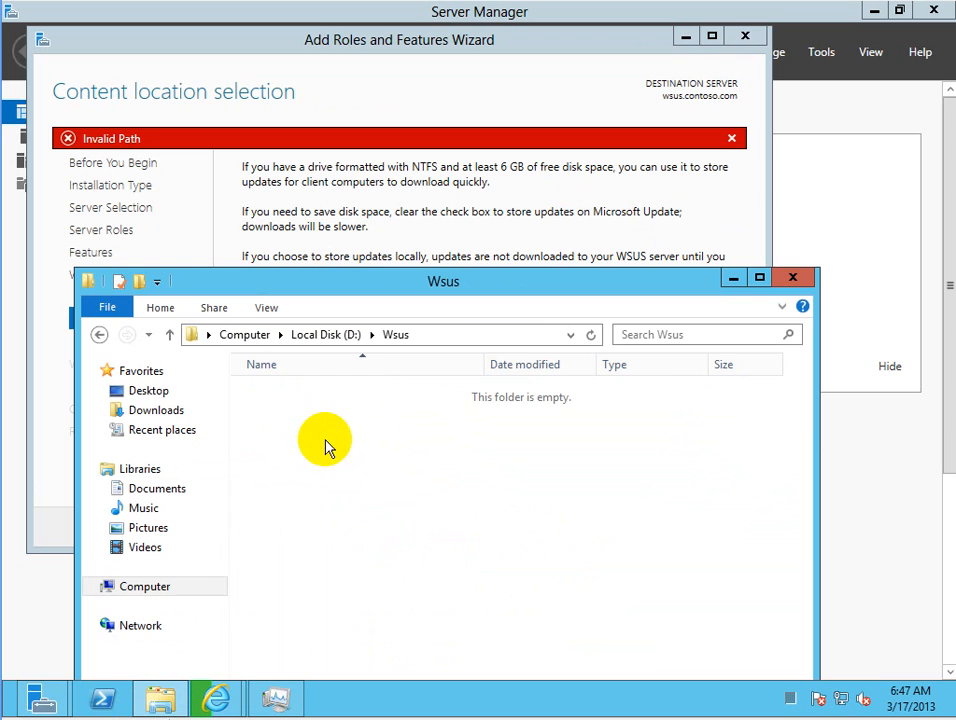
pyautogui.click(100, 334)
pyautogui.click(474, 160)
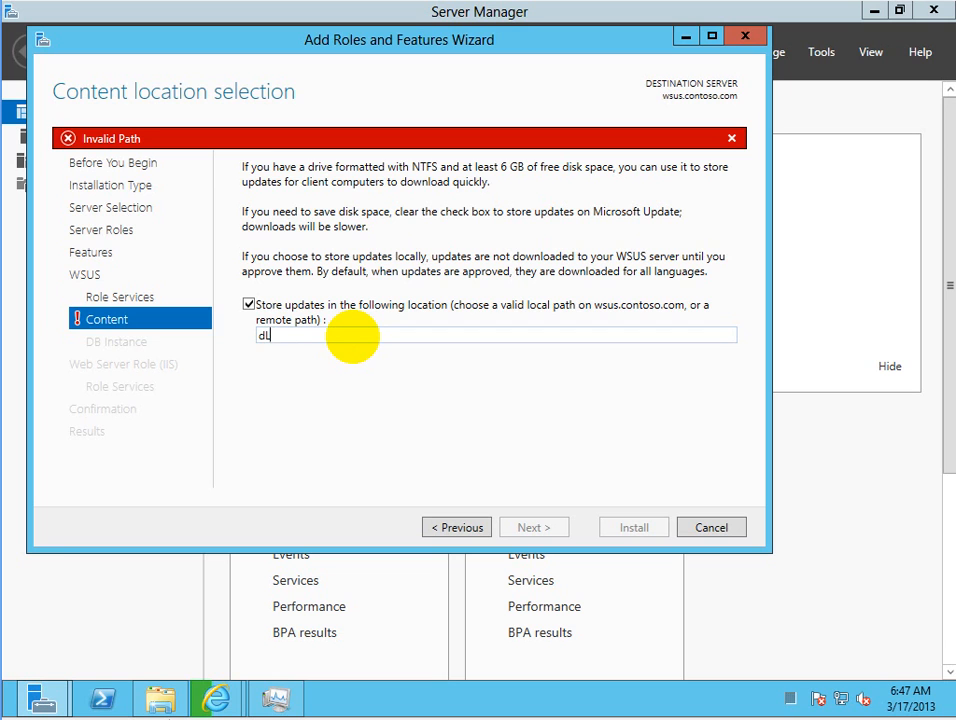
pyautogui.write(':\\wsus')
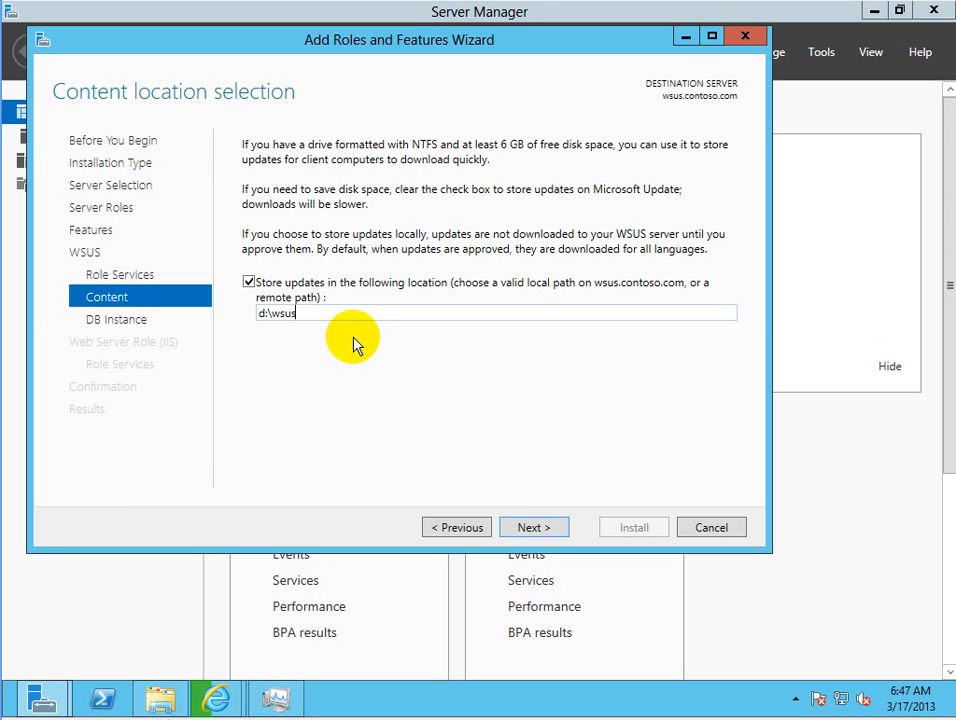
pyautogui.click(551, 528)
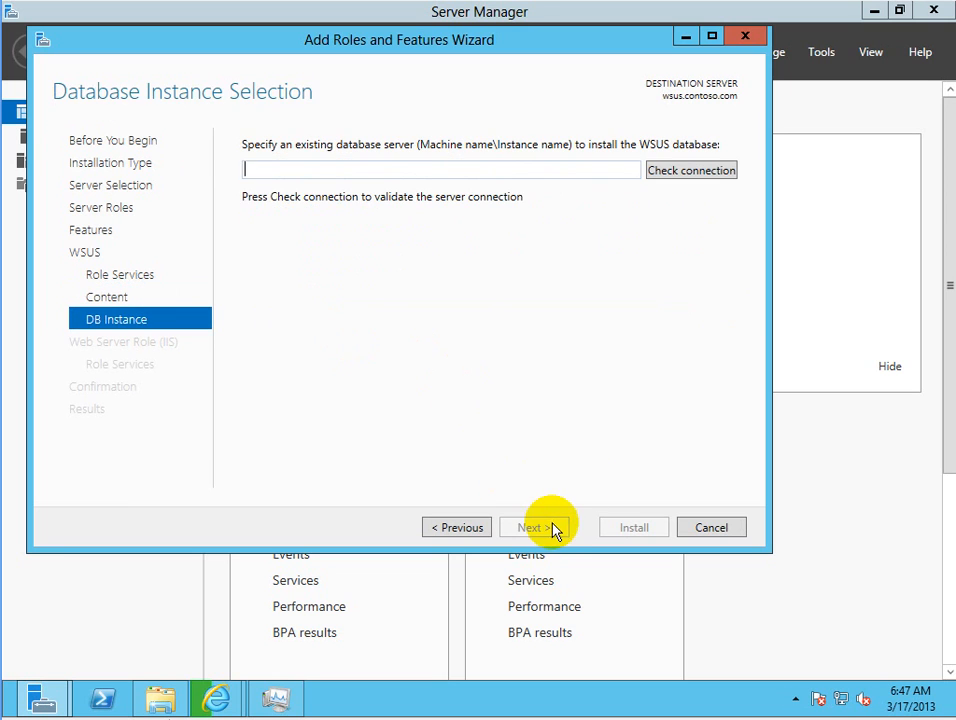
# Specify wsus.contoso.com as the database server for the WSUS database and check the connection.
pyautogui.click(427, 171)
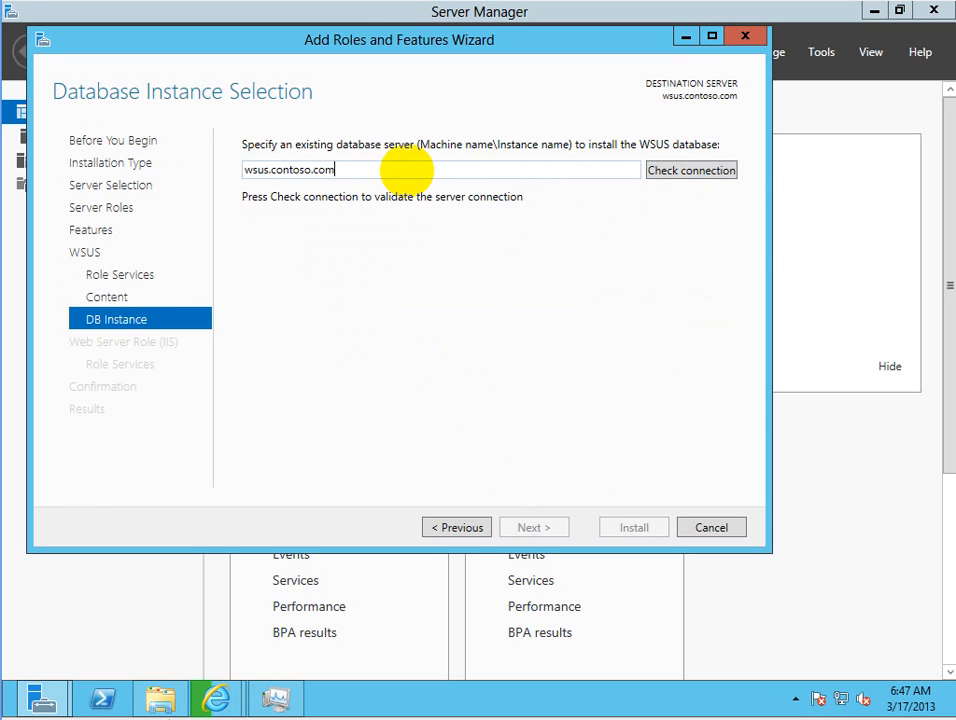
pyautogui.click(674, 172)
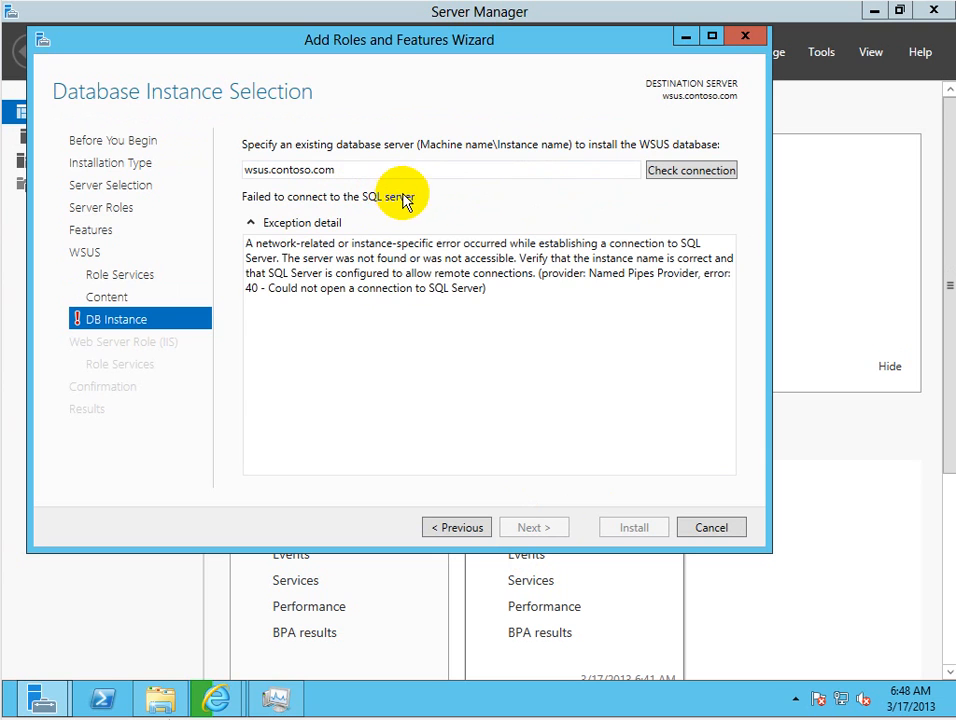
# Open SQL Server Configuration Manager and examine the client protocols of SQL Native Client 11.0 Configuration (32bit).
pyautogui.click(5, 712)
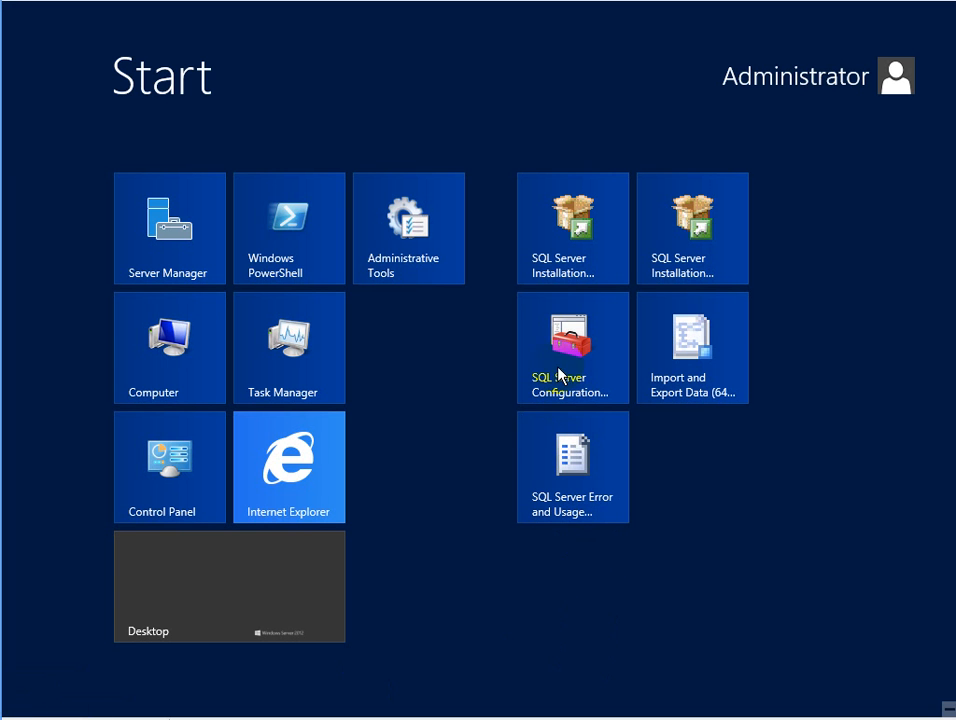
pyautogui.press('Escape')
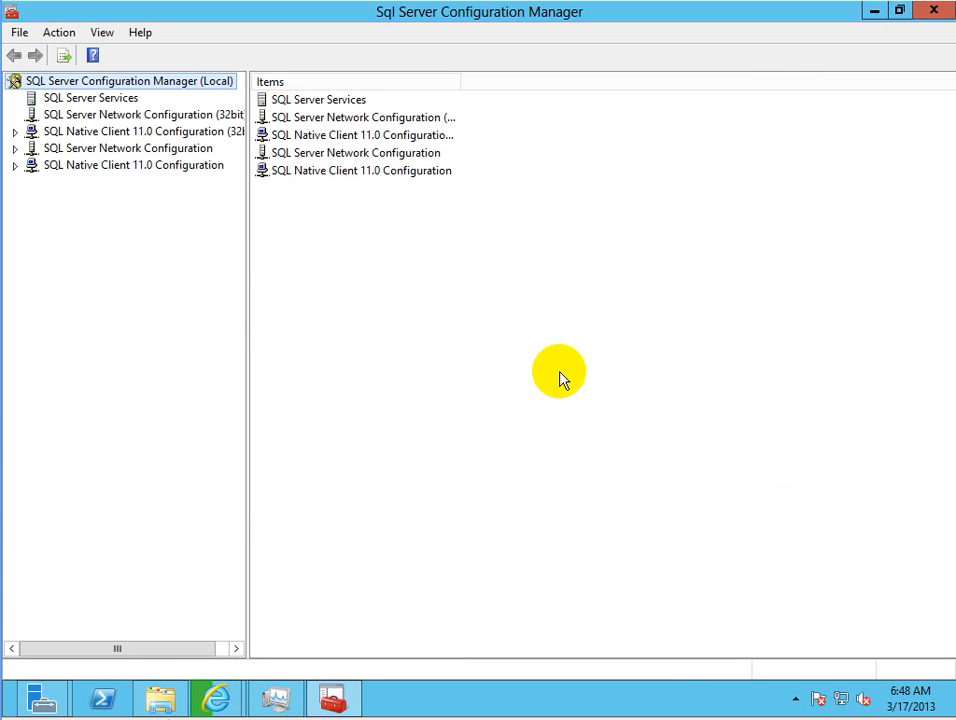
pyautogui.click(15, 132)
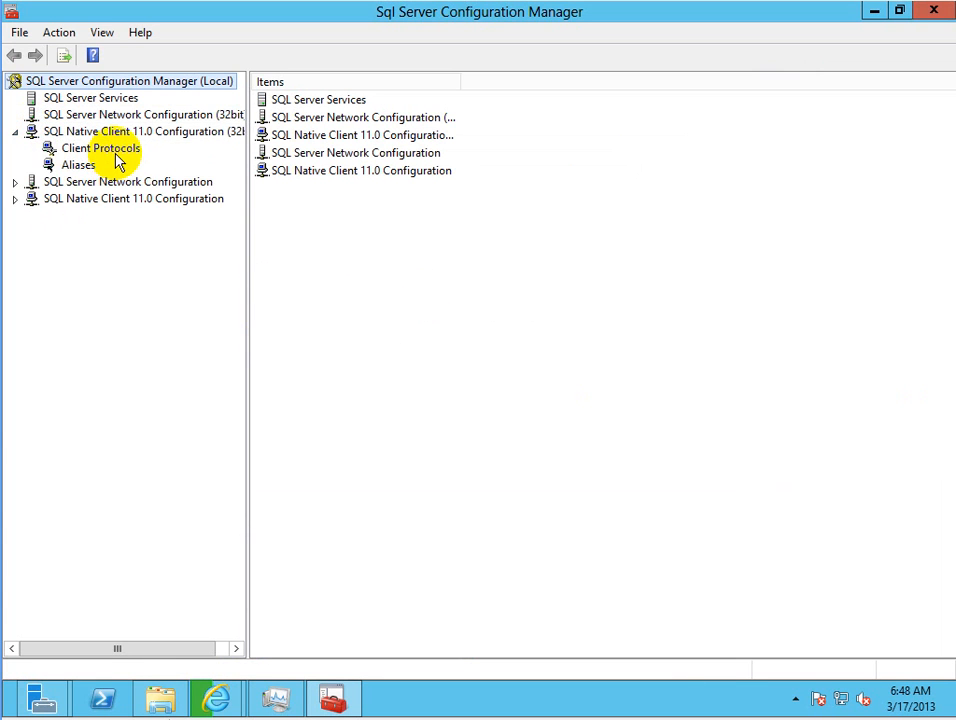
pyautogui.click(112, 151)
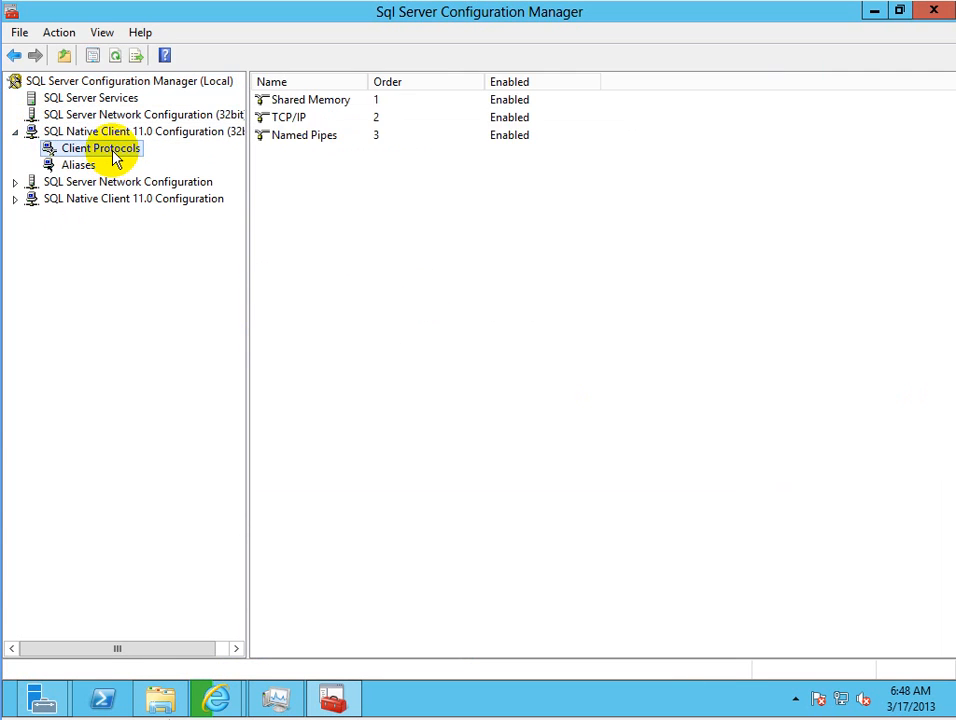
pyautogui.click(289, 146)
# Enable the Named Pipes protocol for the SQLEXPRESS instance in SQL Server Network Configuration.
pyautogui.click(16, 182)
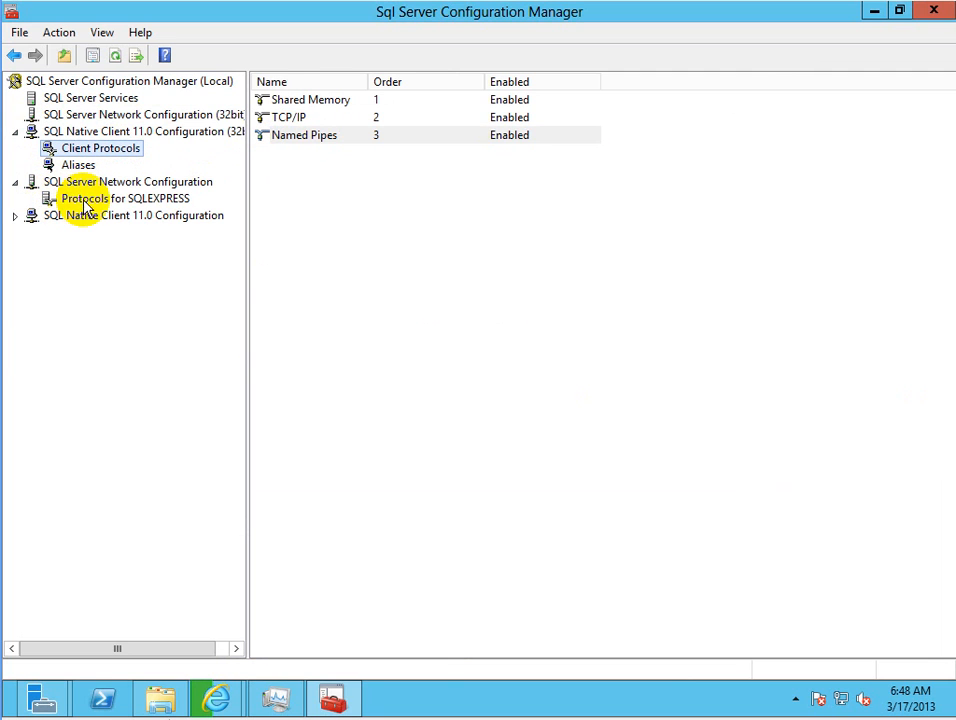
pyautogui.click(85, 200)
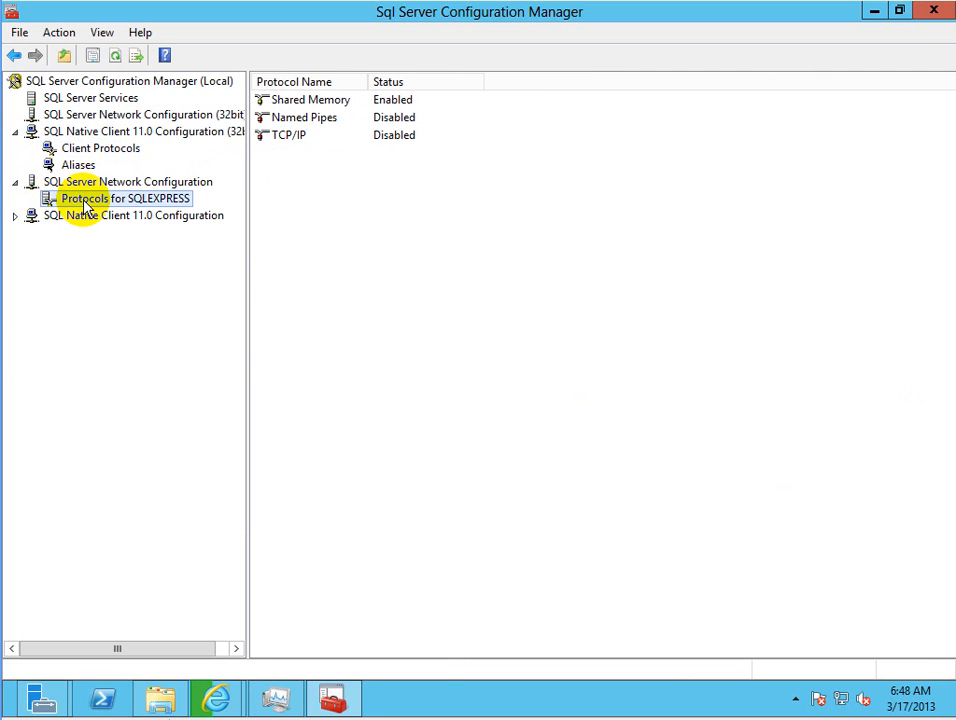
pyautogui.doubleClick(326, 120)
pyautogui.click(644, 203)
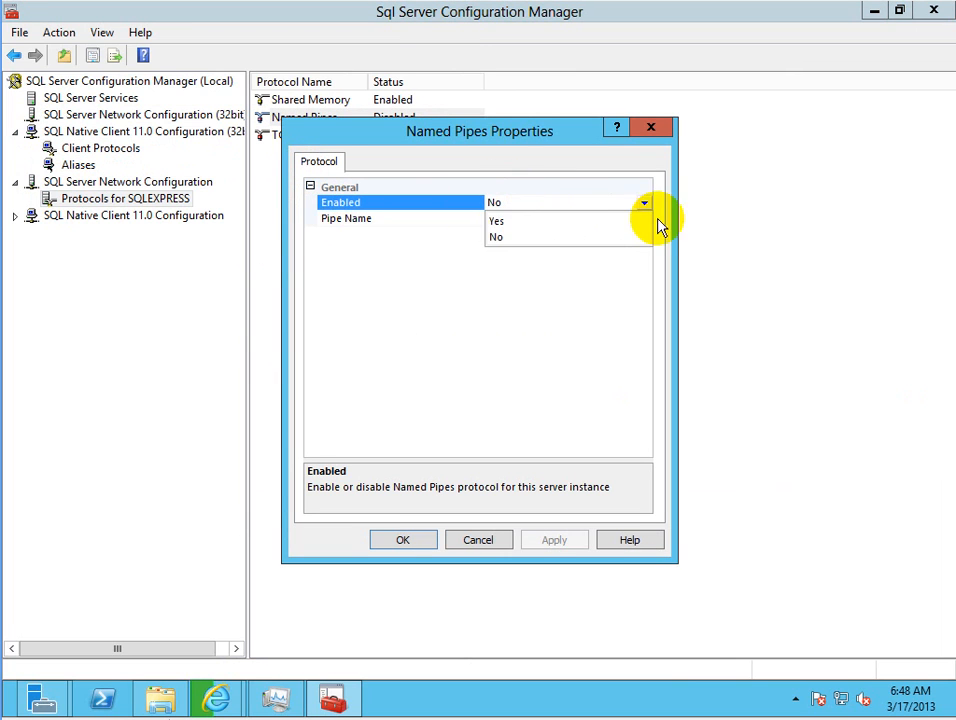
pyautogui.click(533, 218)
pyautogui.click(556, 541)
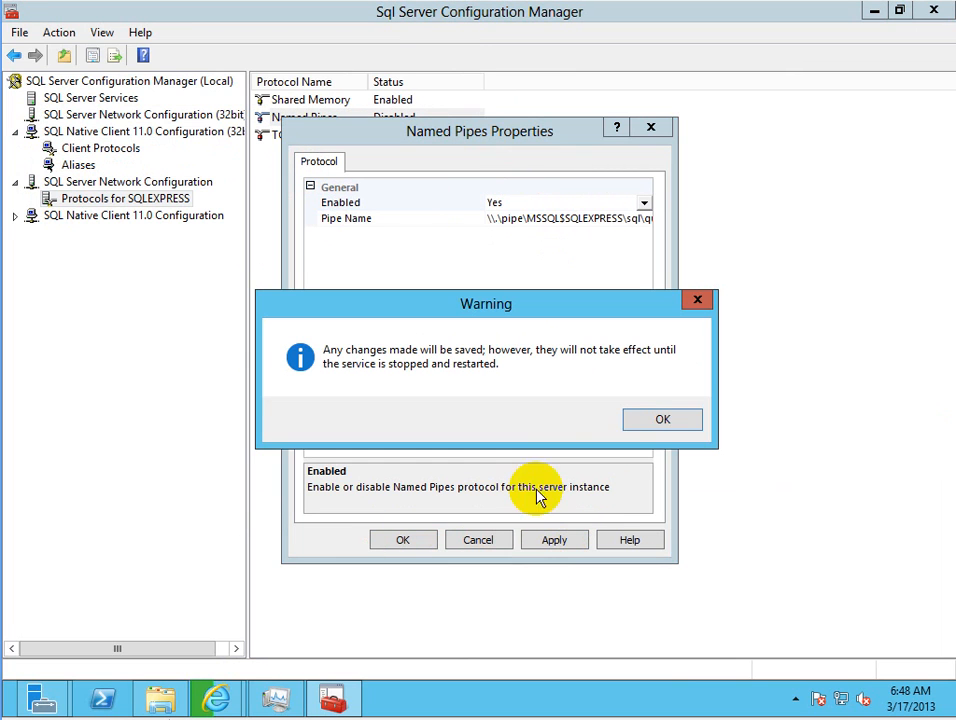
pyautogui.click(662, 421)
pyautogui.click(408, 540)
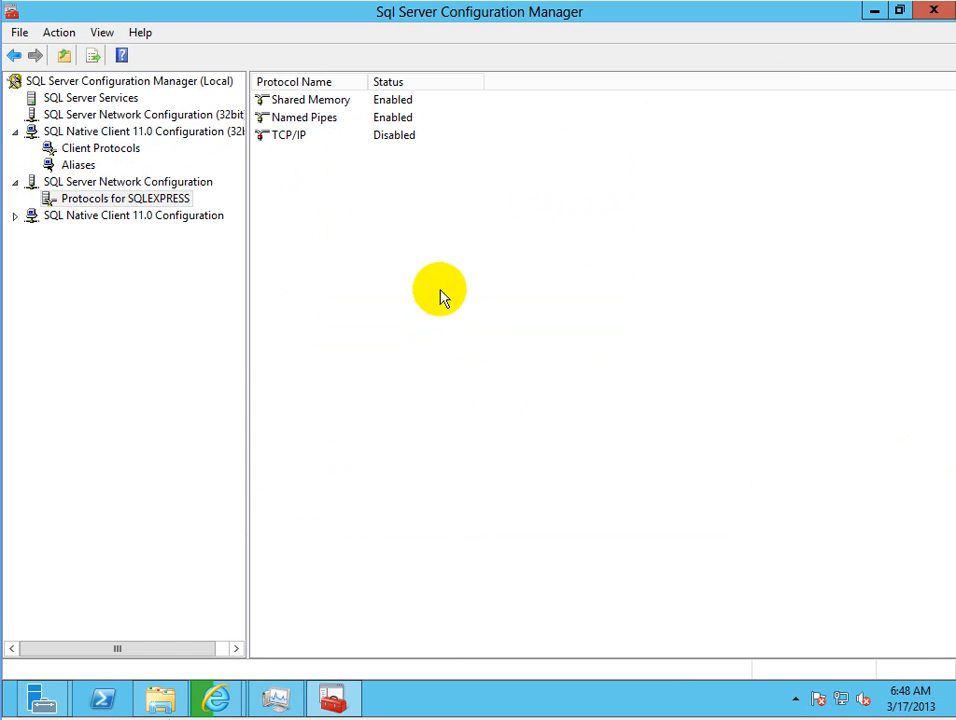
# Restart the SQL Server (SQLEXPRESS) service and return to the Add Roles and Features Wizard.
pyautogui.click(86, 98)
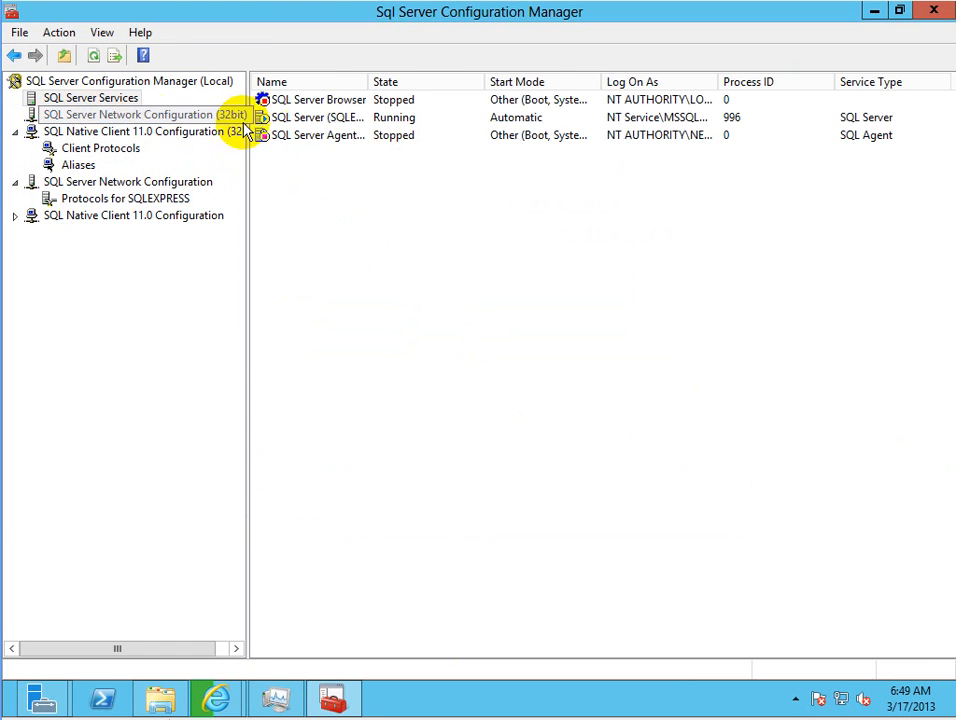
pyautogui.click(322, 117)
pyautogui.rightClick(321, 116)
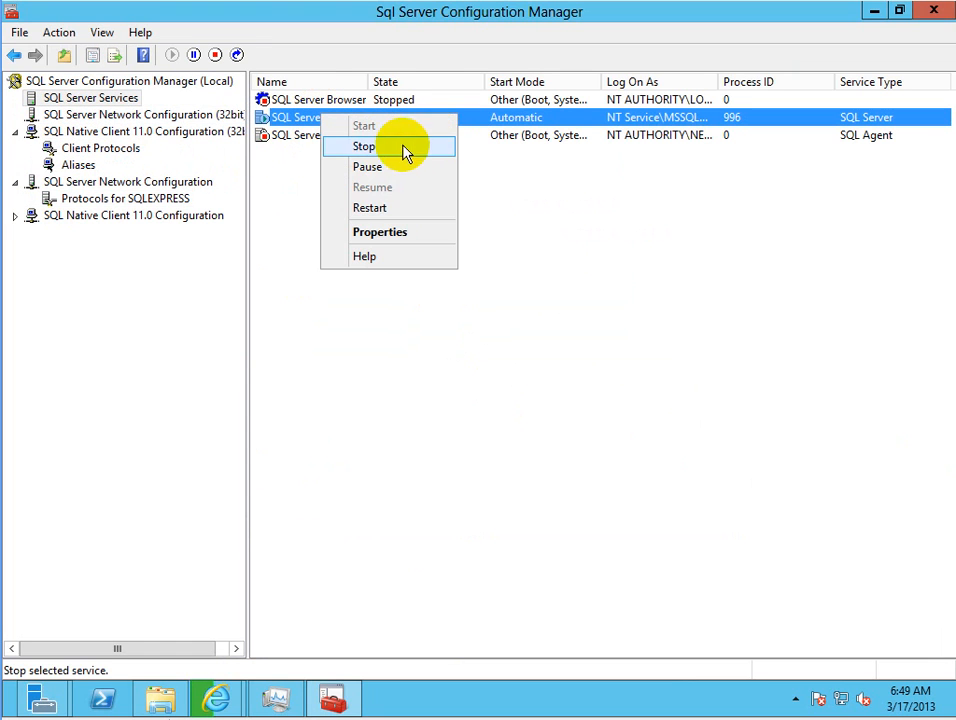
pyautogui.click(384, 210)
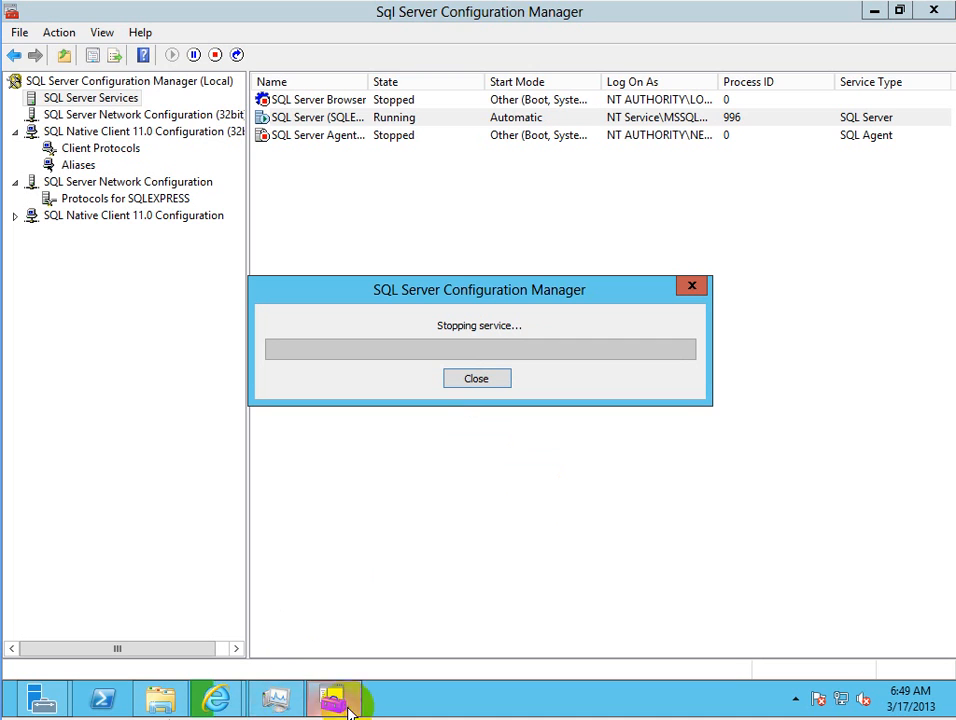
pyautogui.click(62, 699)
pyautogui.click(320, 590)
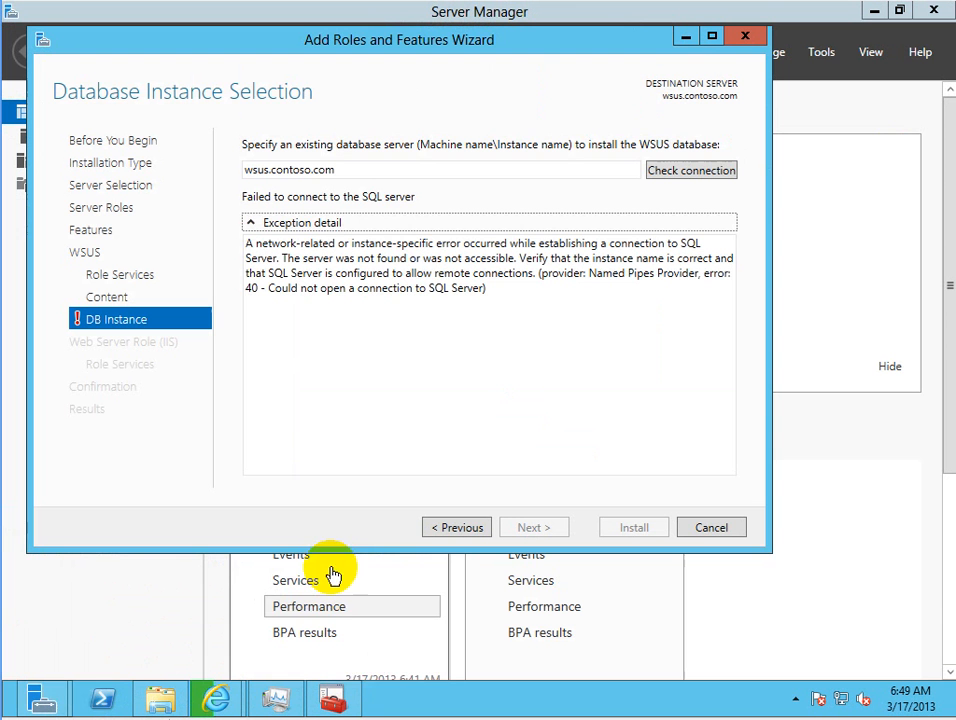
# Set the WSUS database server to wsus.contoso.com\sqlexpress and check the connection.
pyautogui.tripleClick(363, 176)
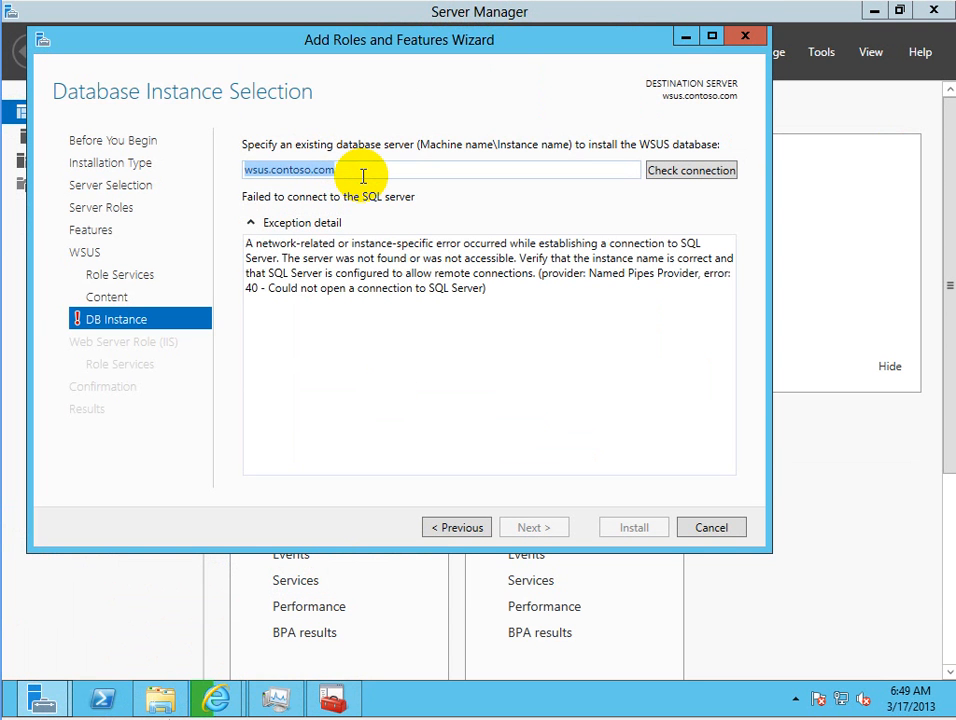
pyautogui.write('12')
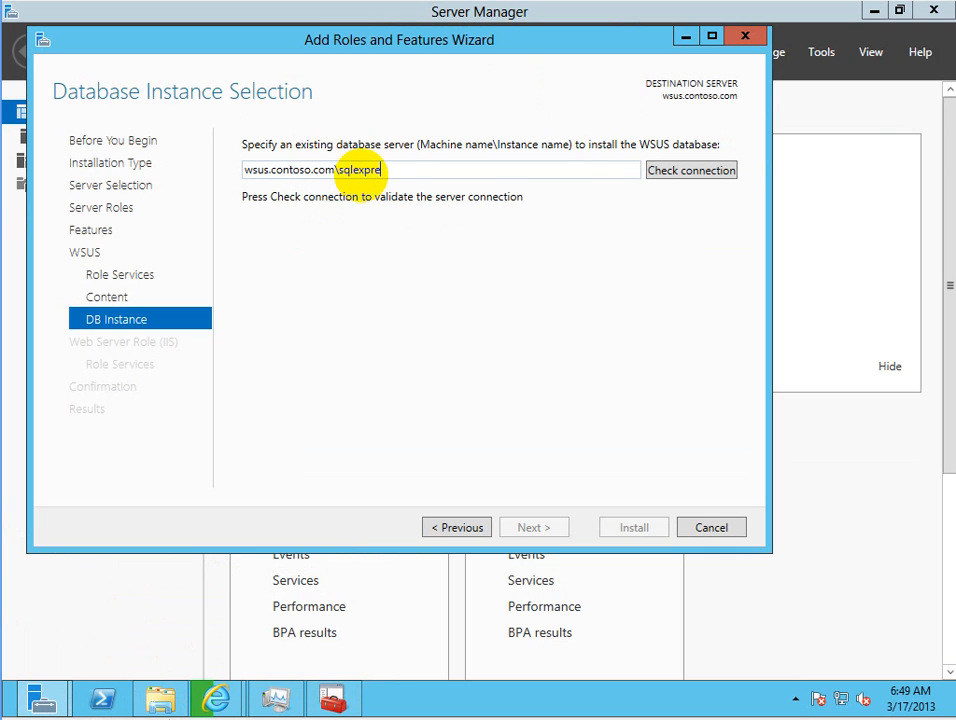
pyautogui.write('ss')
pyautogui.click(688, 176)
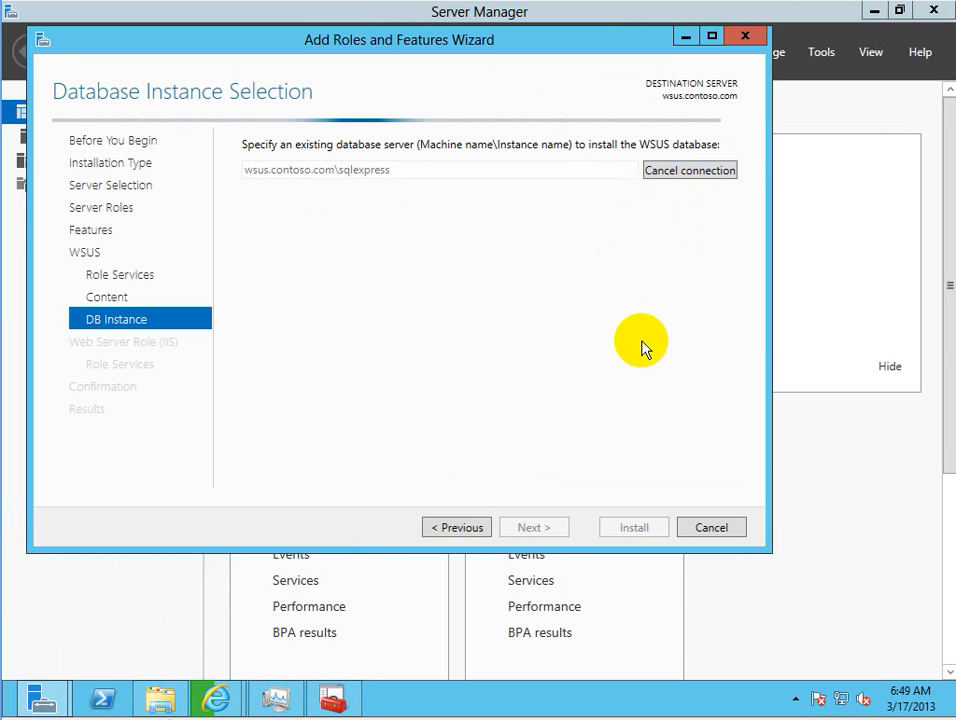
# Reduce SQL Server Configuration Manager to a smaller window and examine the wizard's exception detail for the failed SQL Server connection.
pyautogui.click(333, 697)
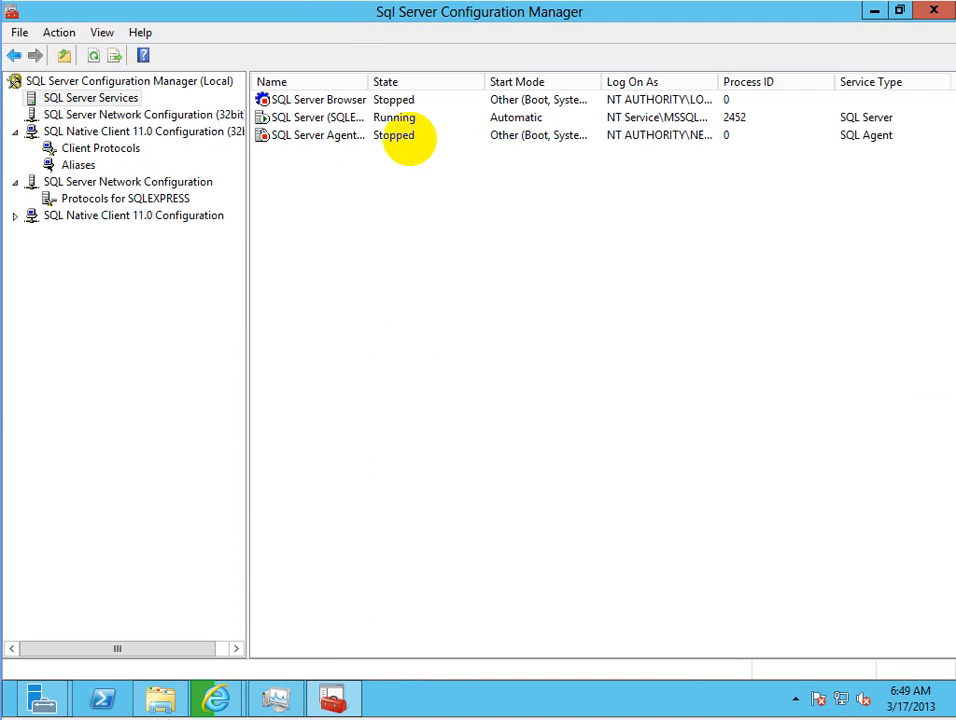
pyautogui.press('super+Down')
pyautogui.moveTo(390, 354); pyautogui.dragTo(576, 278)
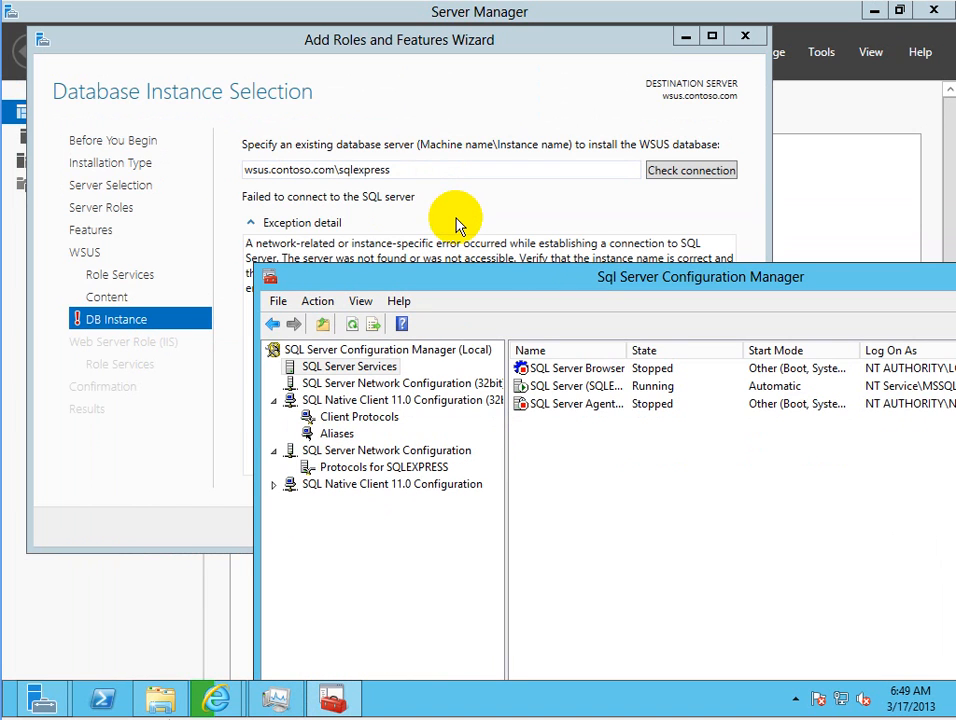
pyautogui.click(456, 222)
pyautogui.click(335, 223)
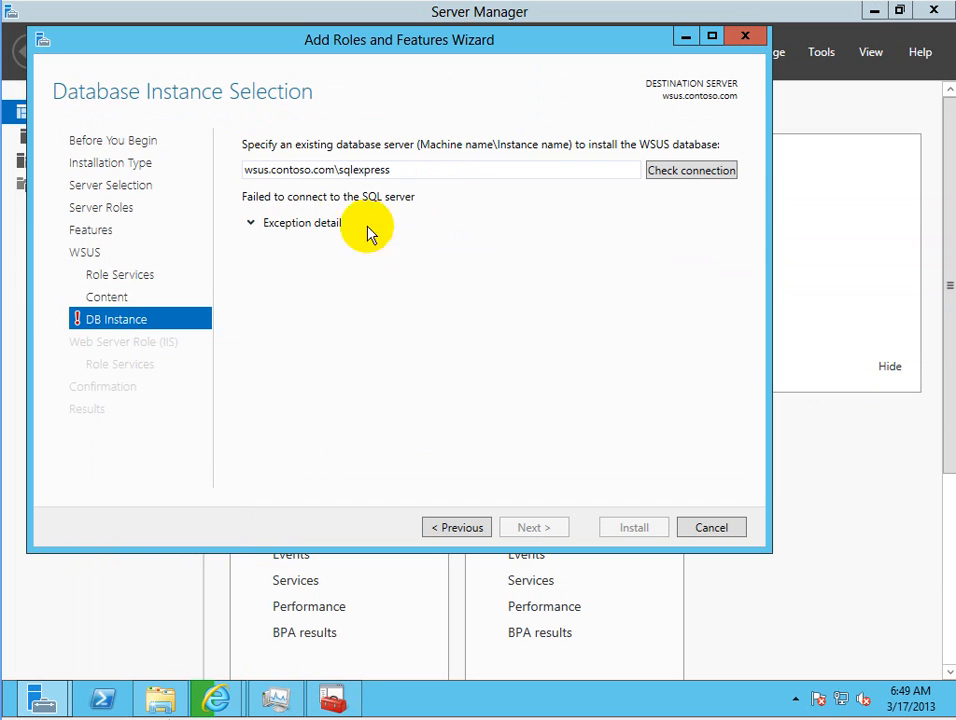
pyautogui.click(252, 224)
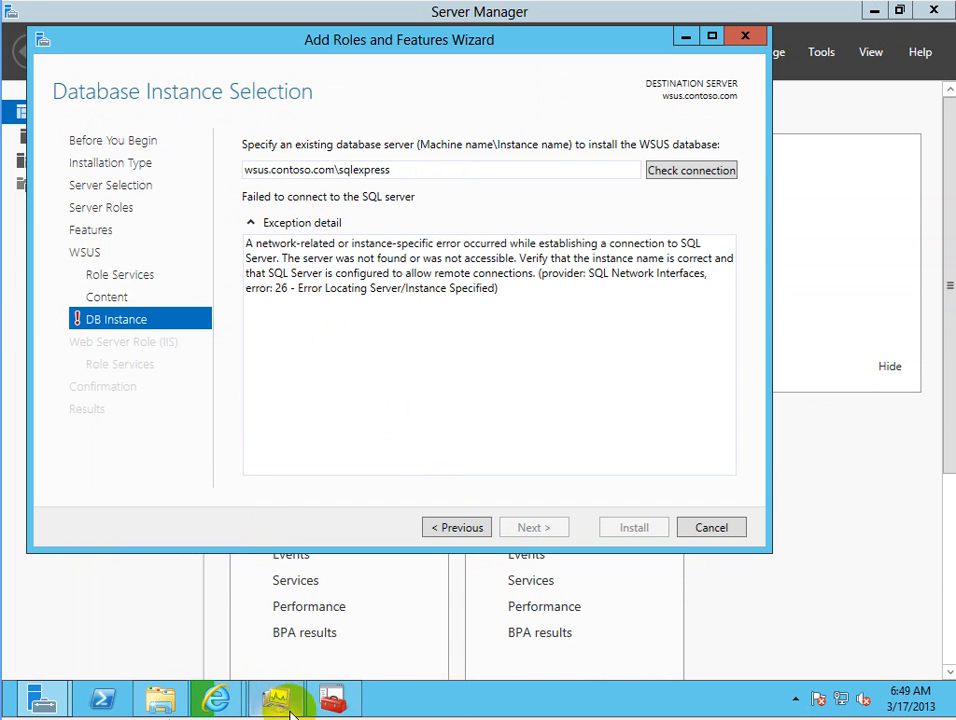
# Enable the TCP/IP protocol for the SQLEXPRESS instance in SQL Server Configuration Manager.
pyautogui.click(332, 699)
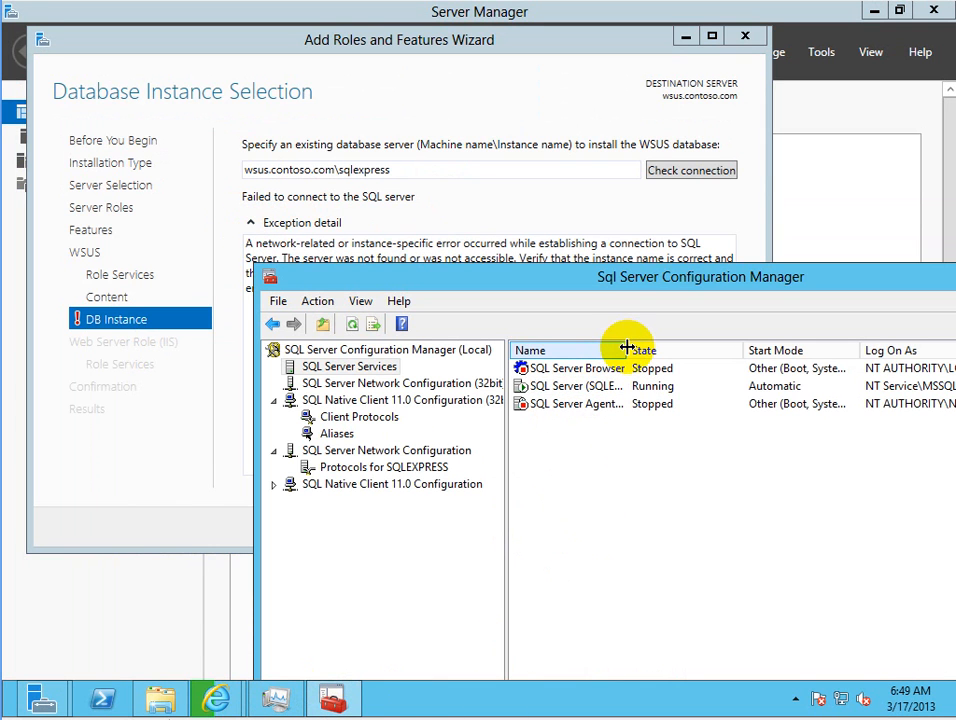
pyautogui.moveTo(762, 352); pyautogui.dragTo(785, 356)
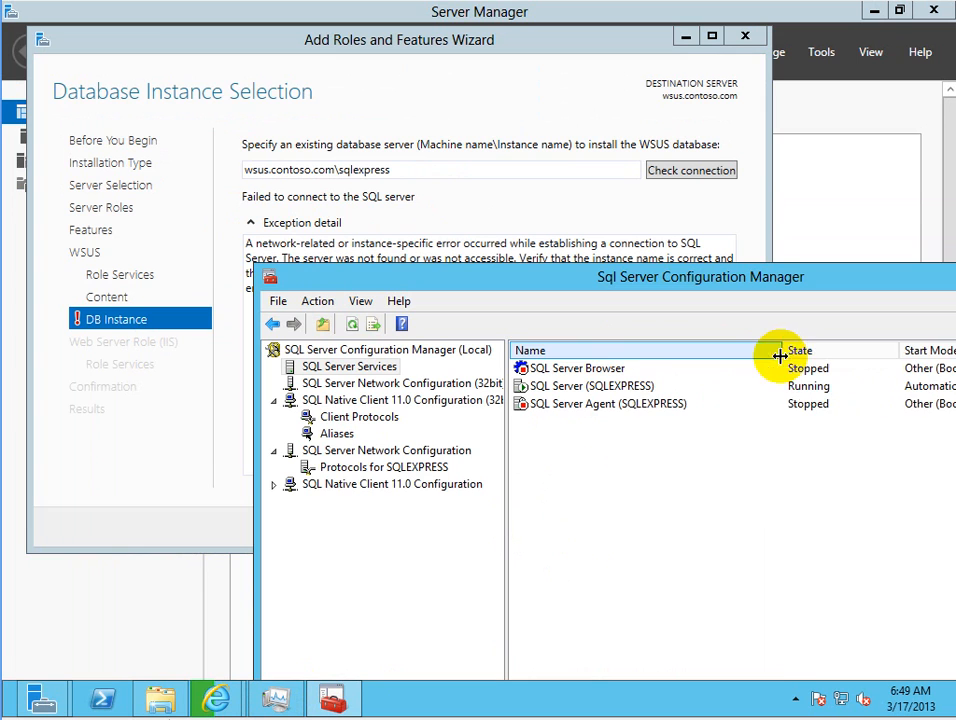
pyautogui.click(340, 434)
pyautogui.click(372, 467)
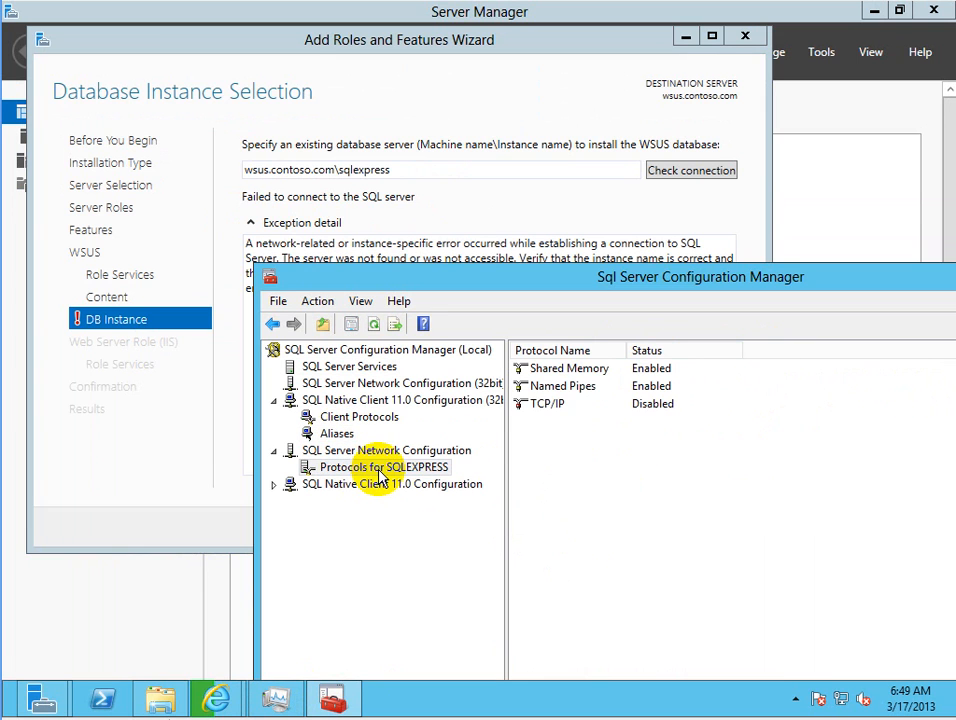
pyautogui.rightClick(553, 406)
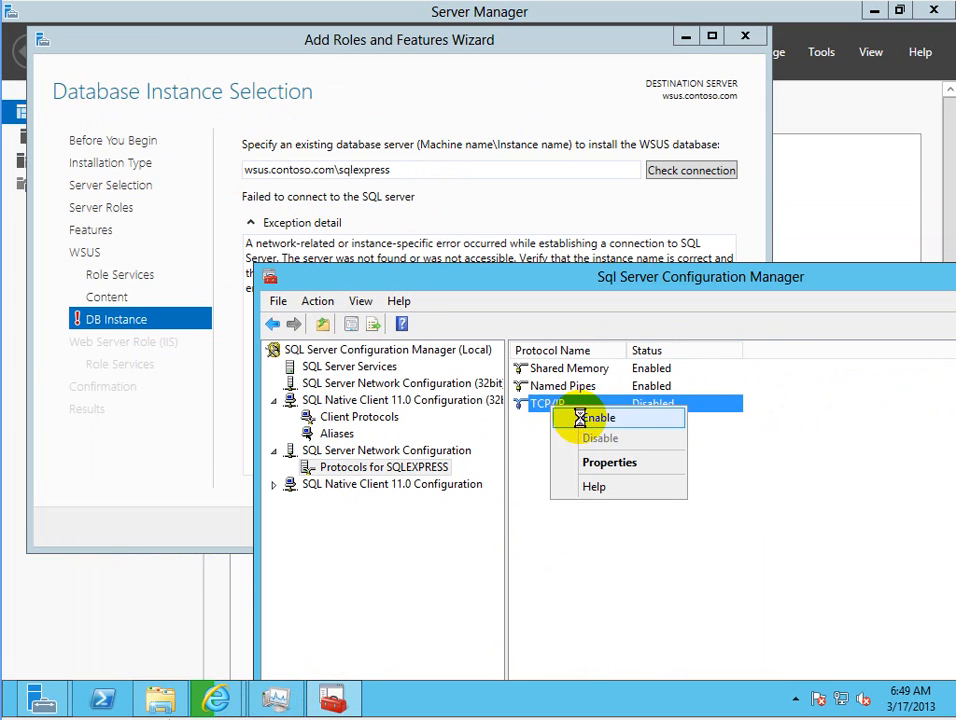
pyautogui.click(563, 414)
pyautogui.click(856, 648)
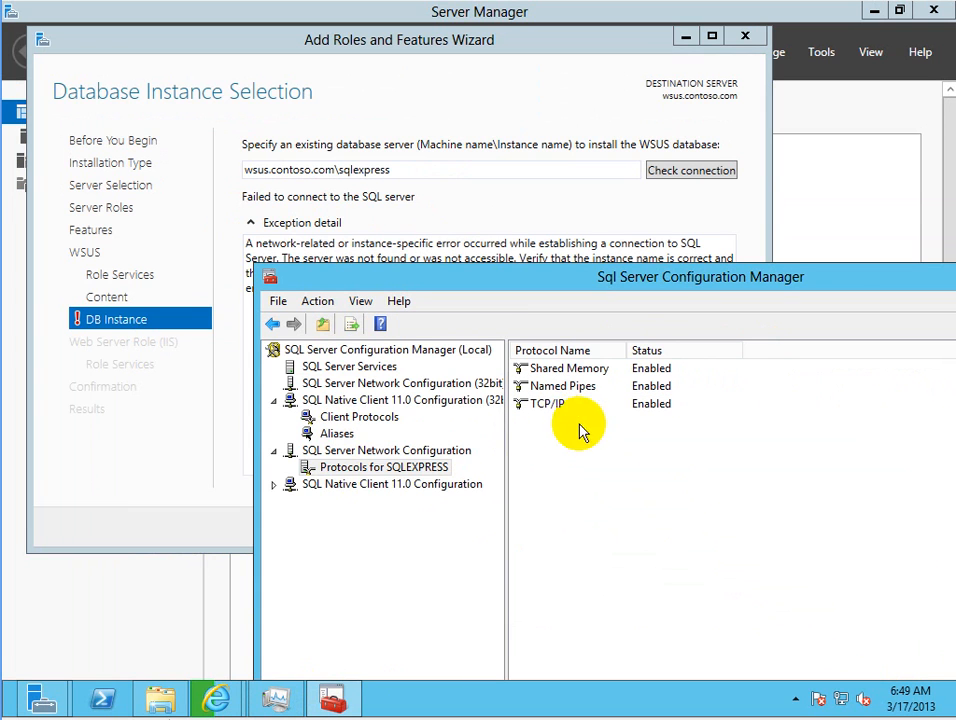
# Restart the SQL Server (SQLEXPRESS) service to apply the protocol change.
pyautogui.click(335, 390)
pyautogui.click(290, 367)
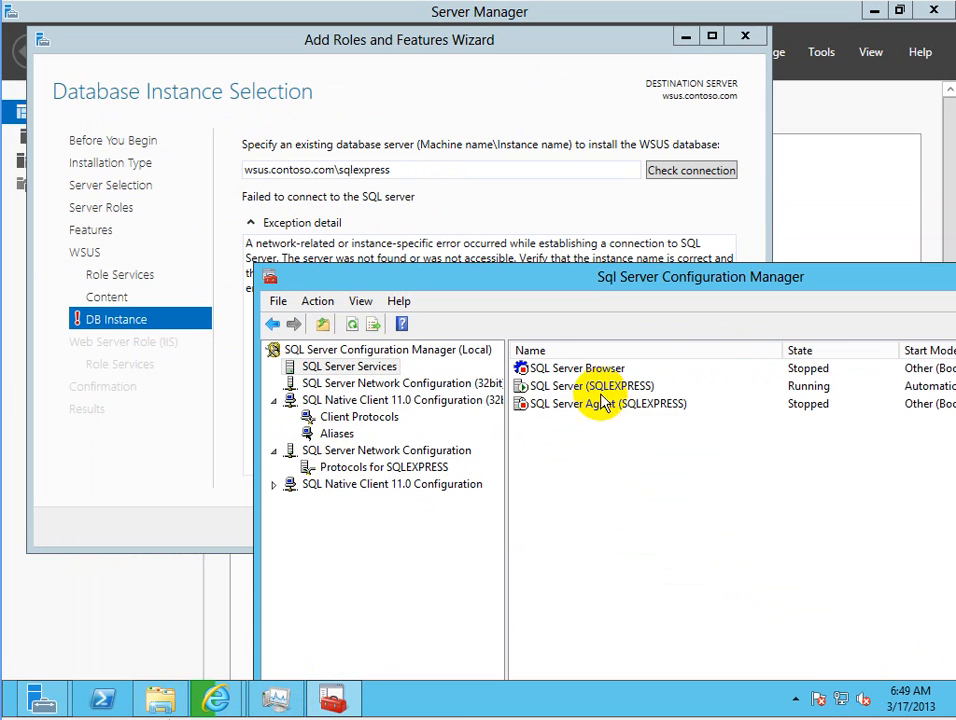
pyautogui.click(600, 396)
pyautogui.rightClick(565, 389)
pyautogui.click(647, 481)
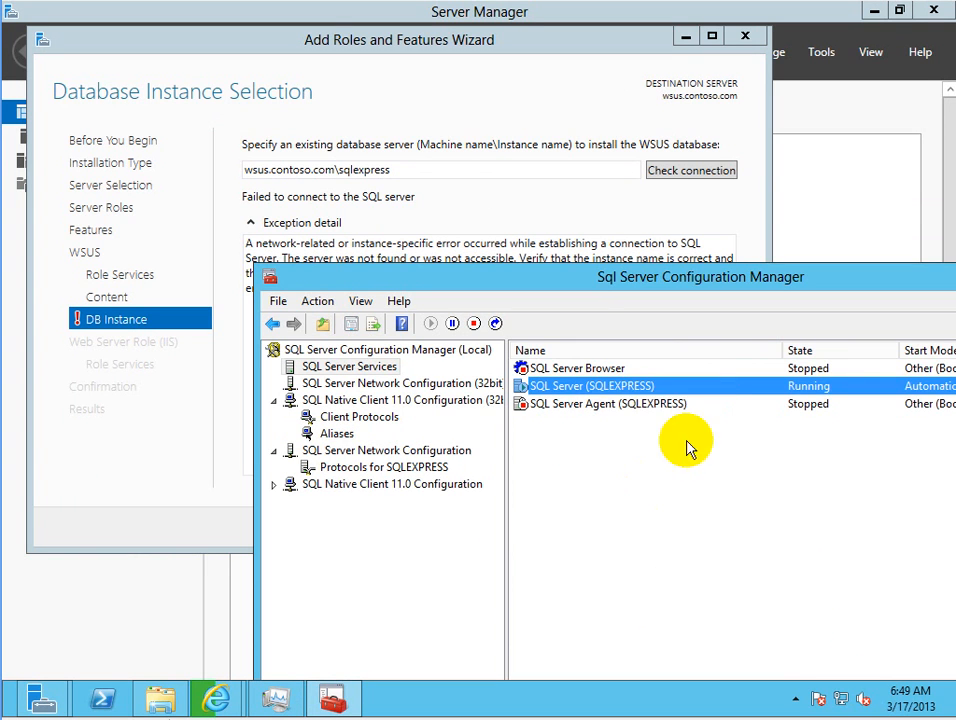
# Try 127.0.0.1 as the database server in the Add Roles and Features Wizard and check the connection.
pyautogui.doubleClick(337, 170)
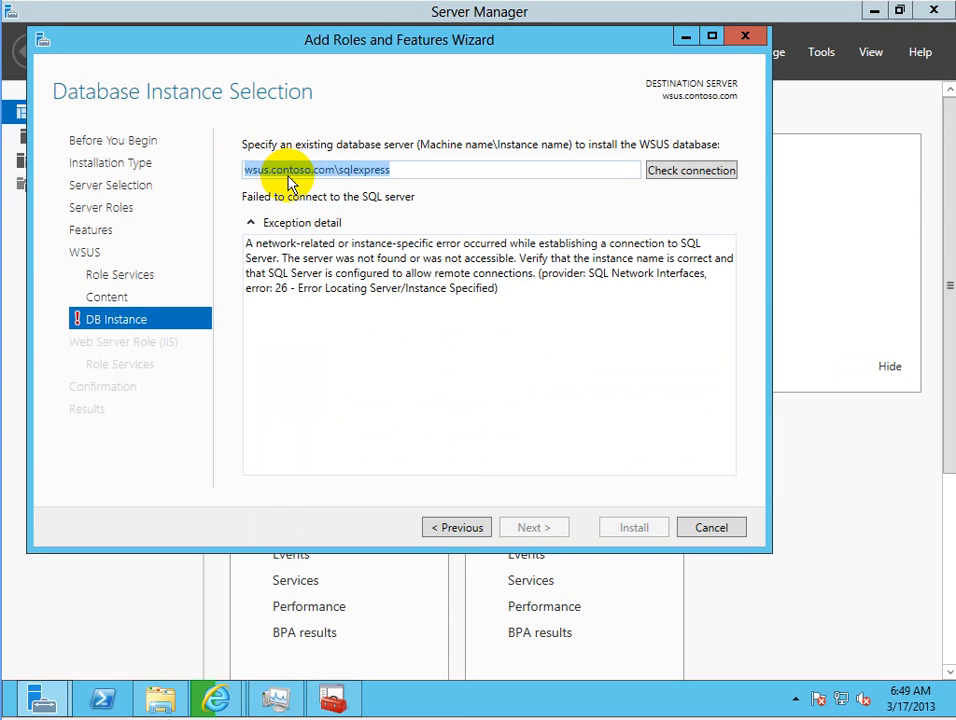
pyautogui.write('127.0.0.1')
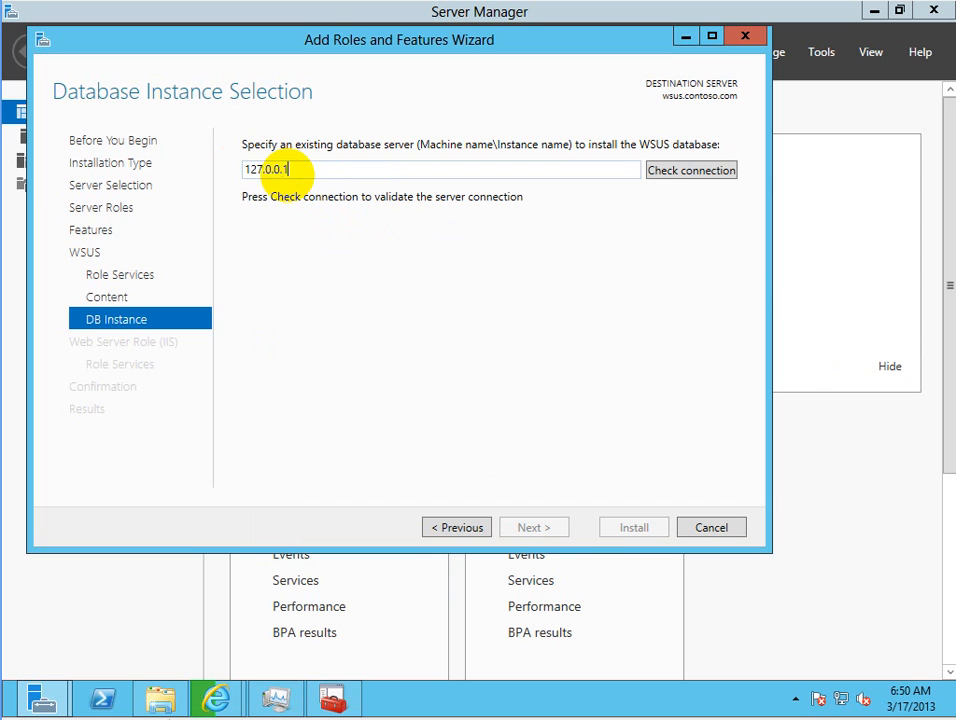
pyautogui.click(675, 178)
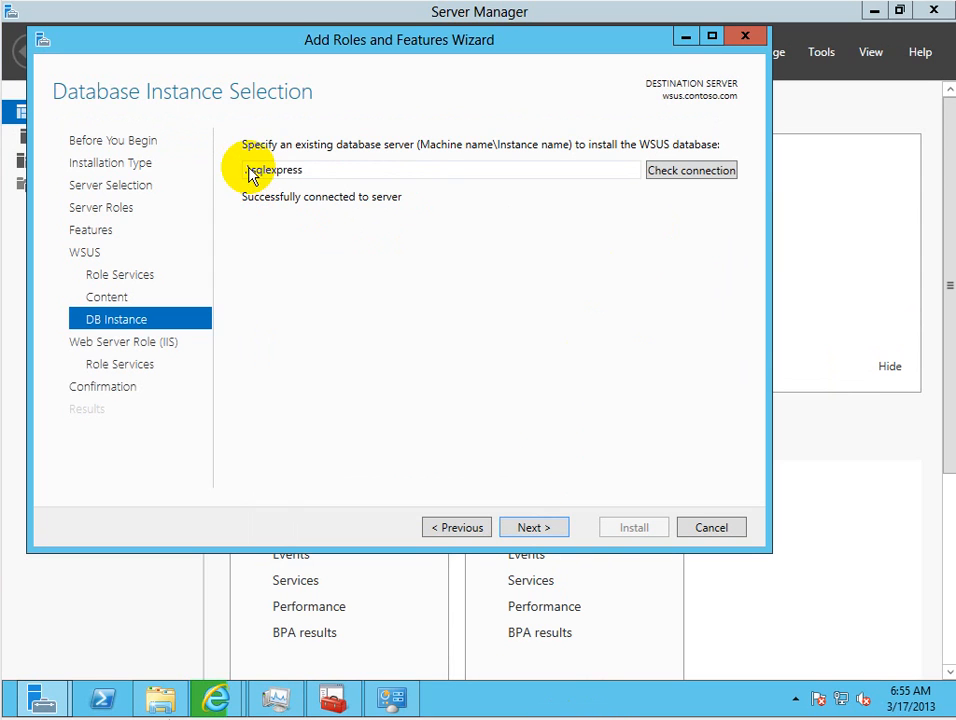
# Accept .\sqlexpress as the WSUS database server and the default Web Server (IIS) role services, proceeding to the installation confirmation.
pyautogui.doubleClick(249, 179)
pyautogui.moveTo(251, 170); pyautogui.dragTo(363, 193)
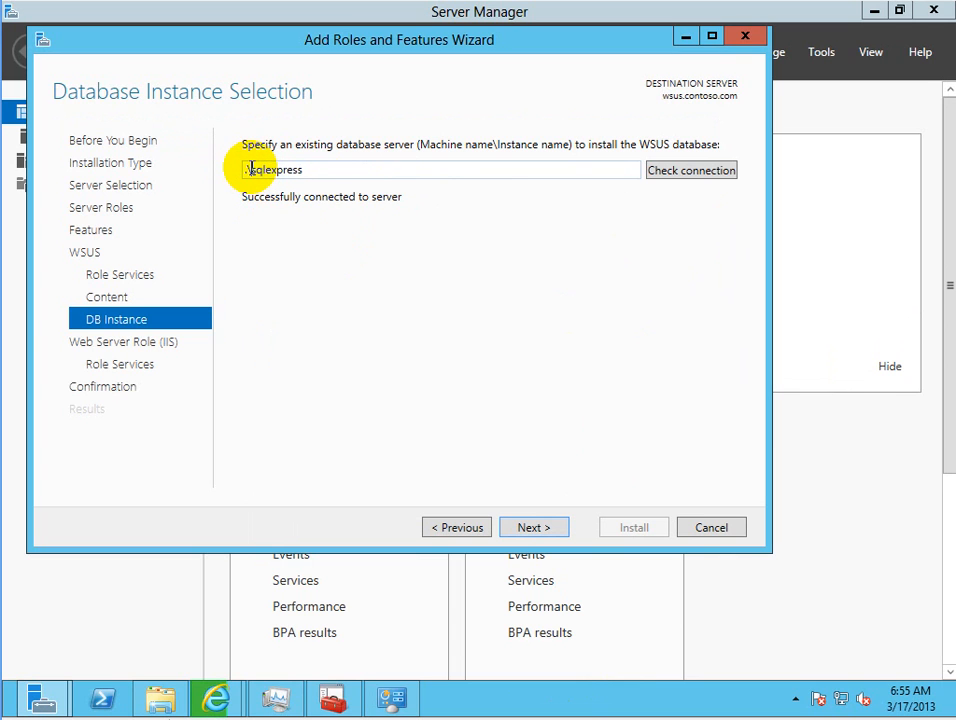
pyautogui.click(548, 530)
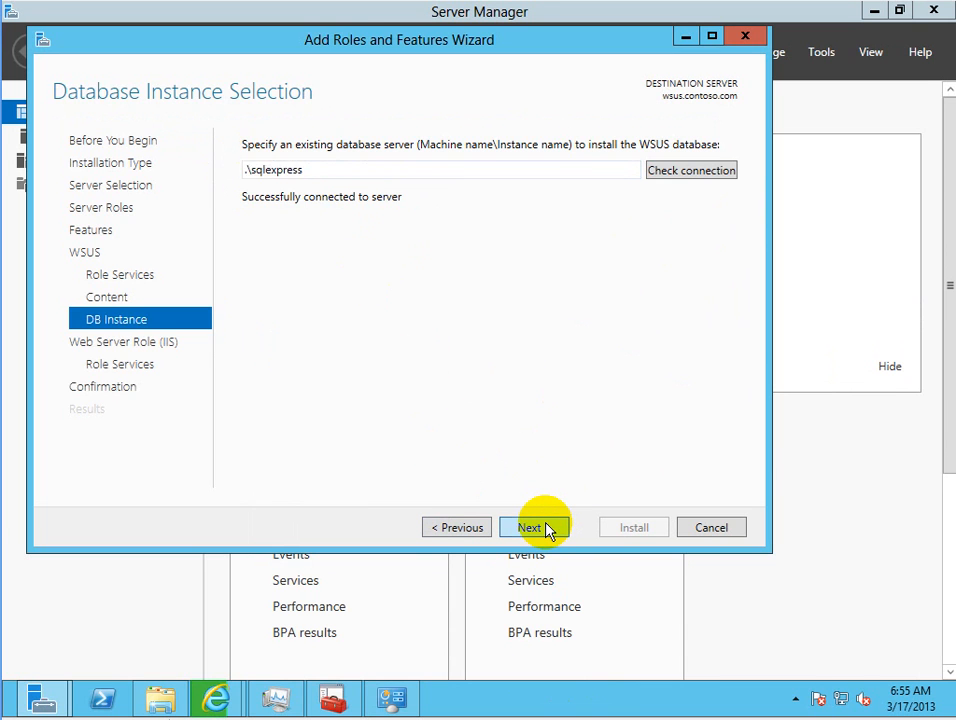
pyautogui.click(546, 529)
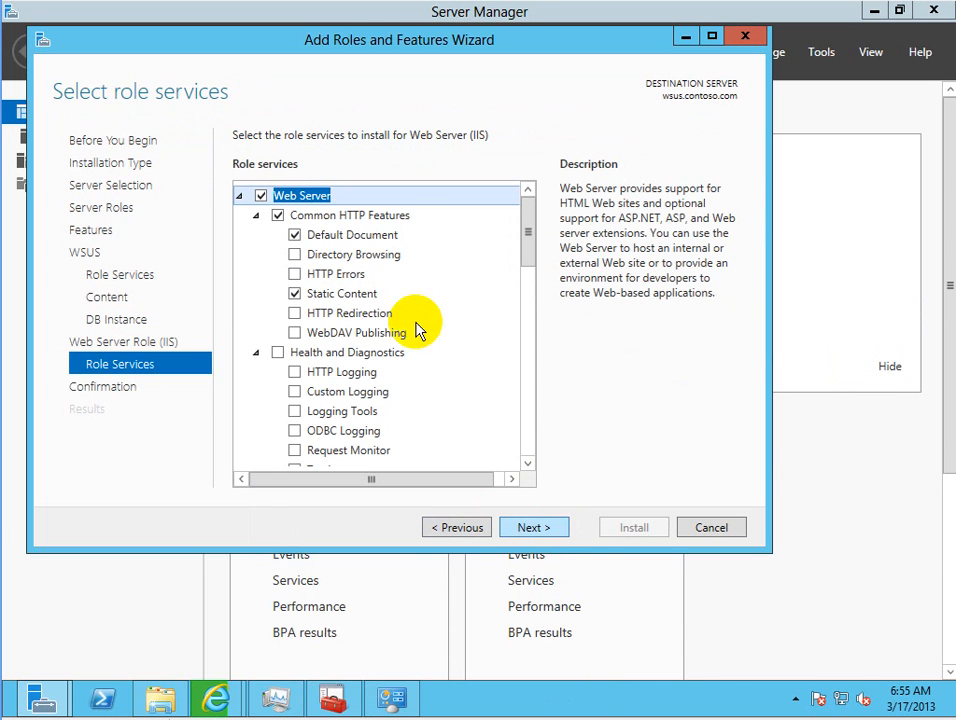
pyautogui.click(535, 530)
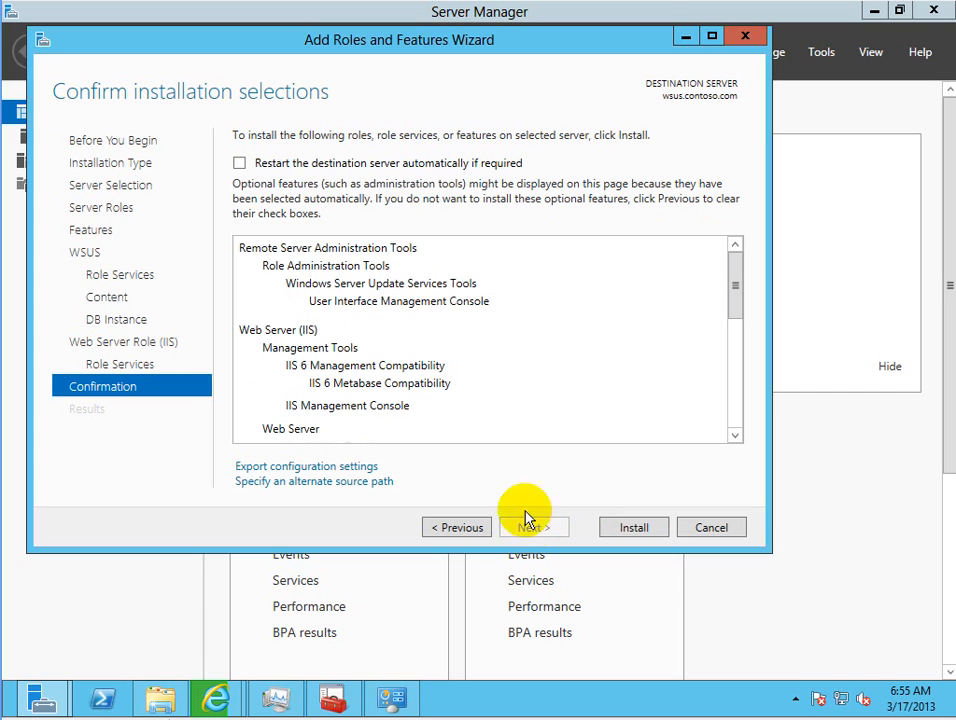
# Allow the destination server to restart automatically if required and start the role installation.
pyautogui.click(240, 162)
pyautogui.click(580, 419)
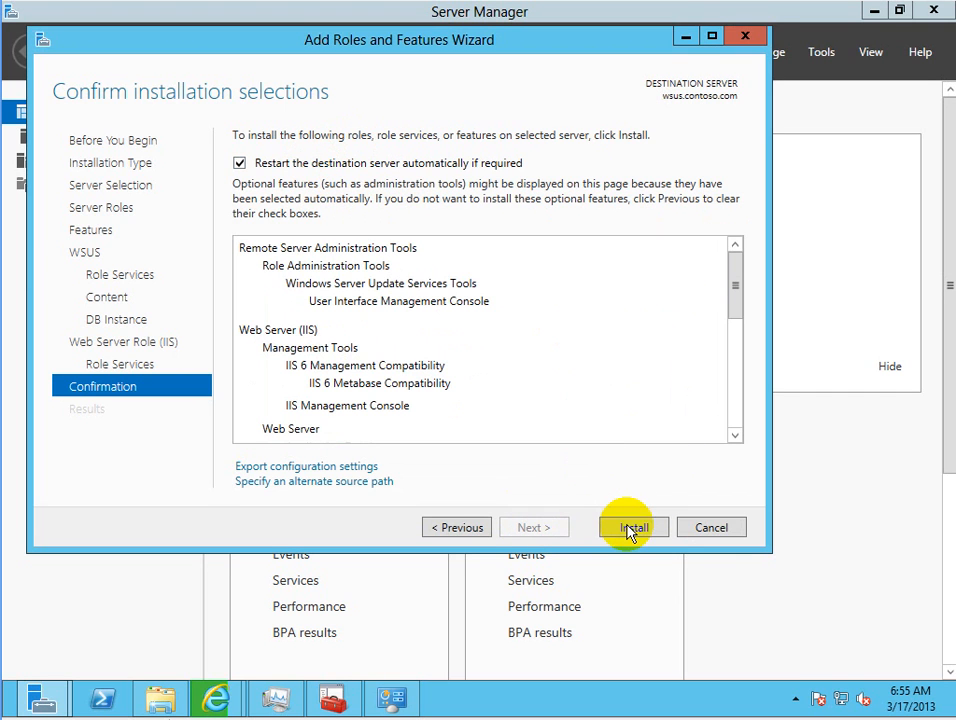
pyautogui.click(634, 528)
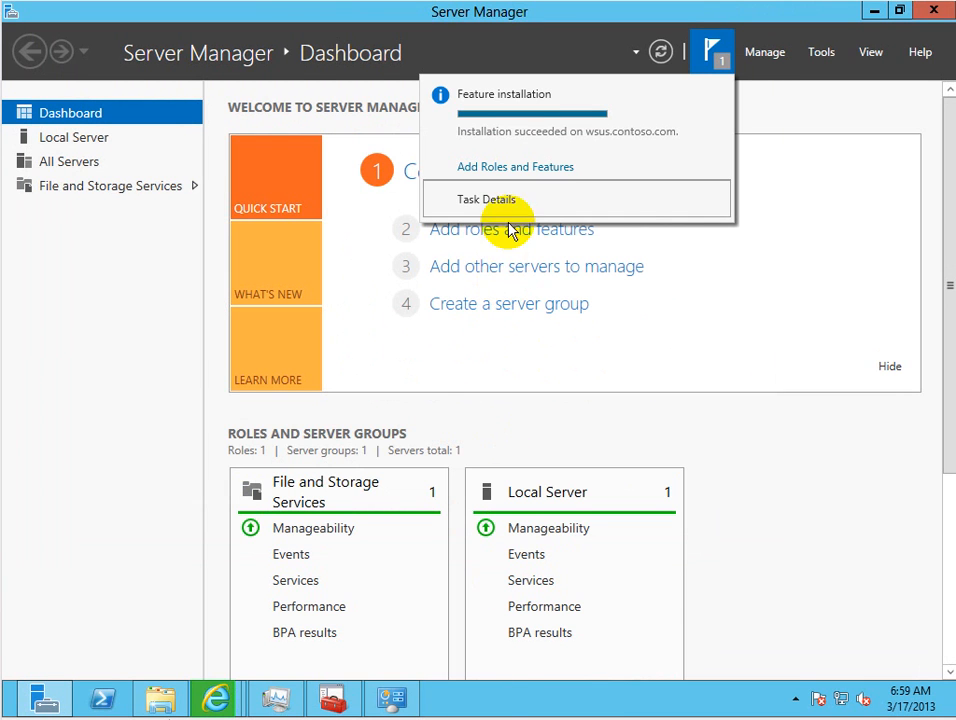
# Dismiss the feature installation notification and launch Windows Server Update Services from Server Manager.
pyautogui.moveTo(637, 130)
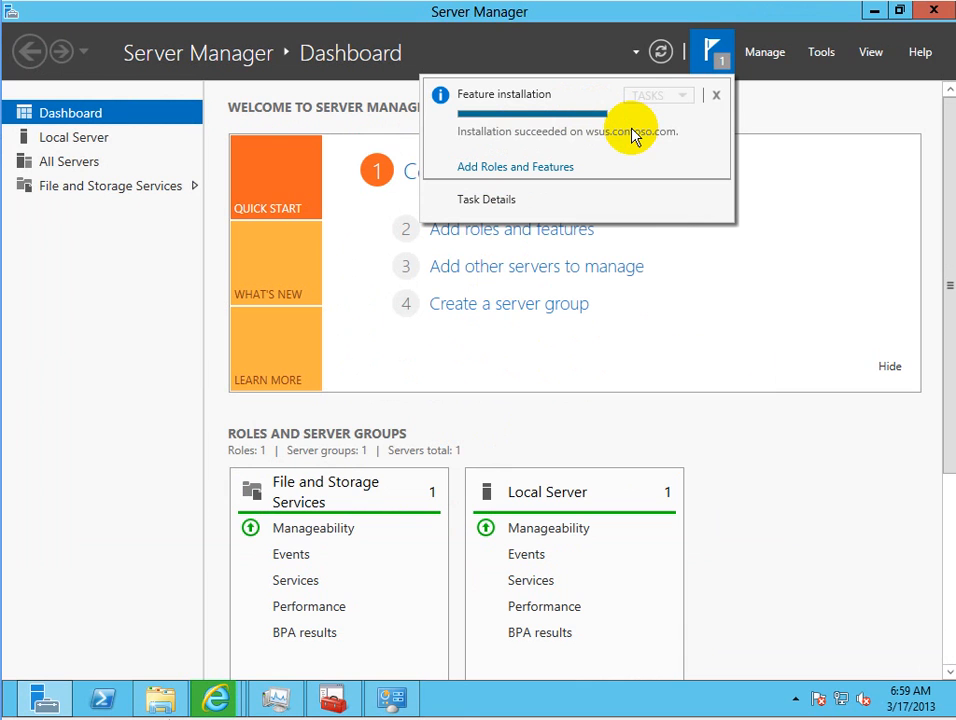
pyautogui.click(716, 95)
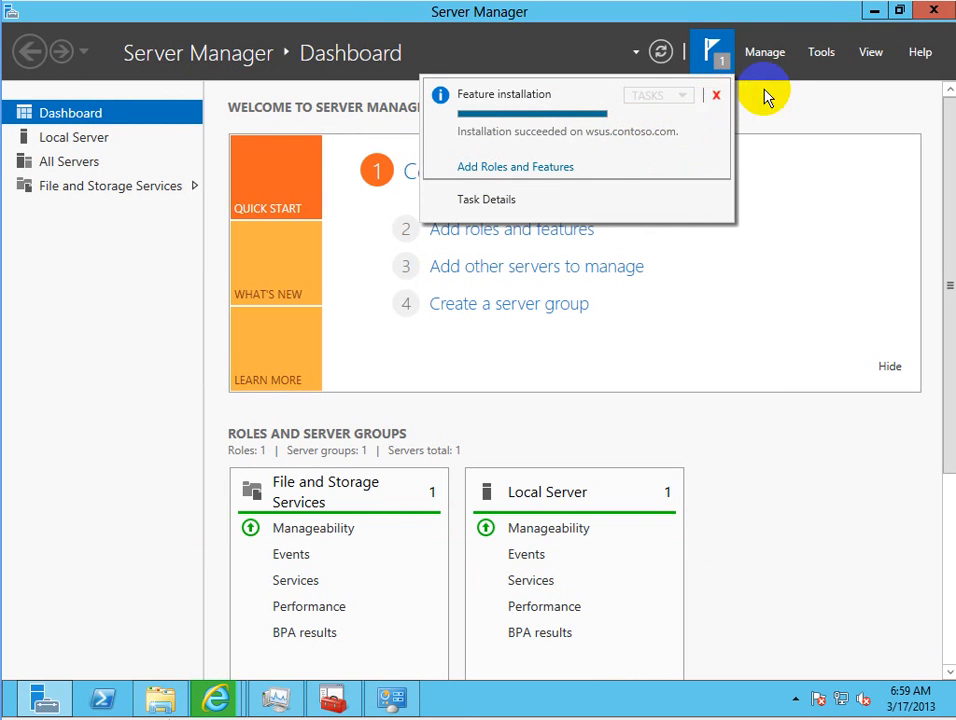
pyautogui.click(839, 237)
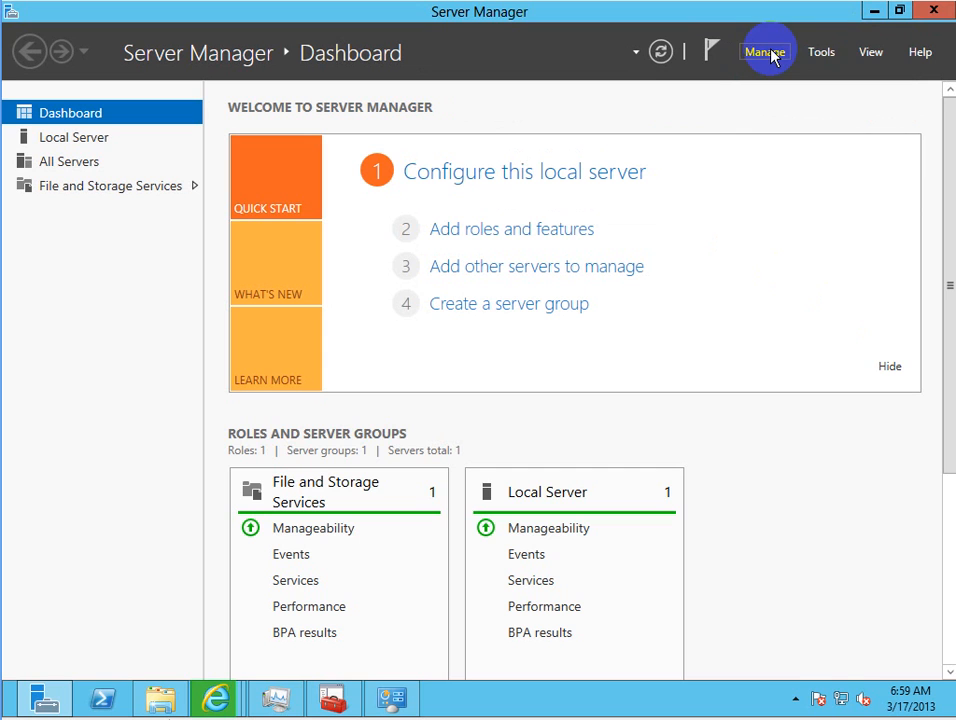
pyautogui.click(822, 55)
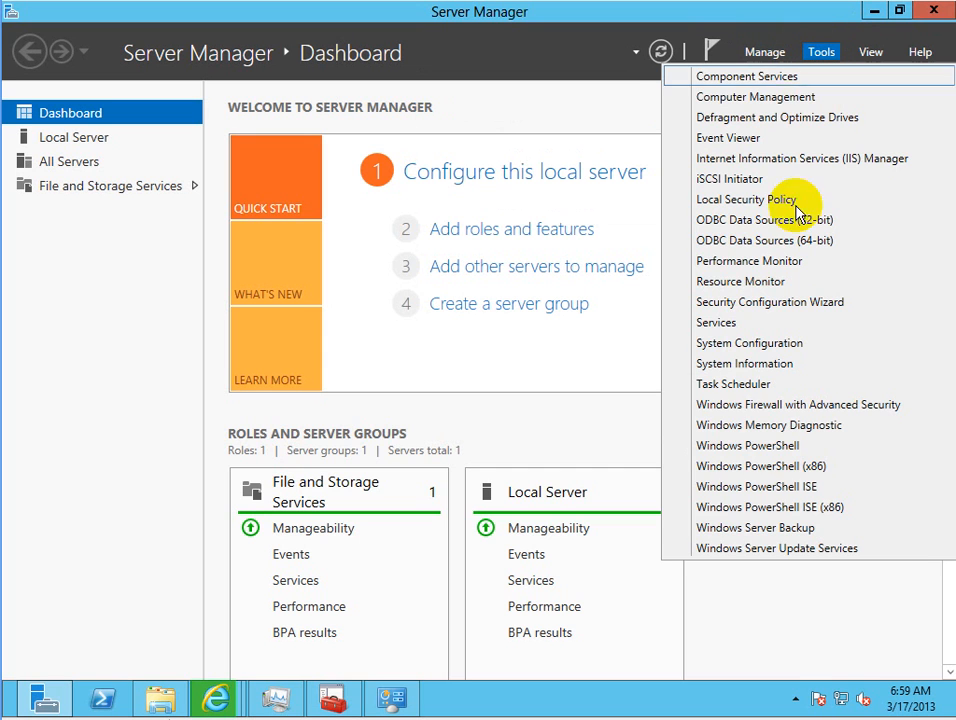
pyautogui.click(760, 552)
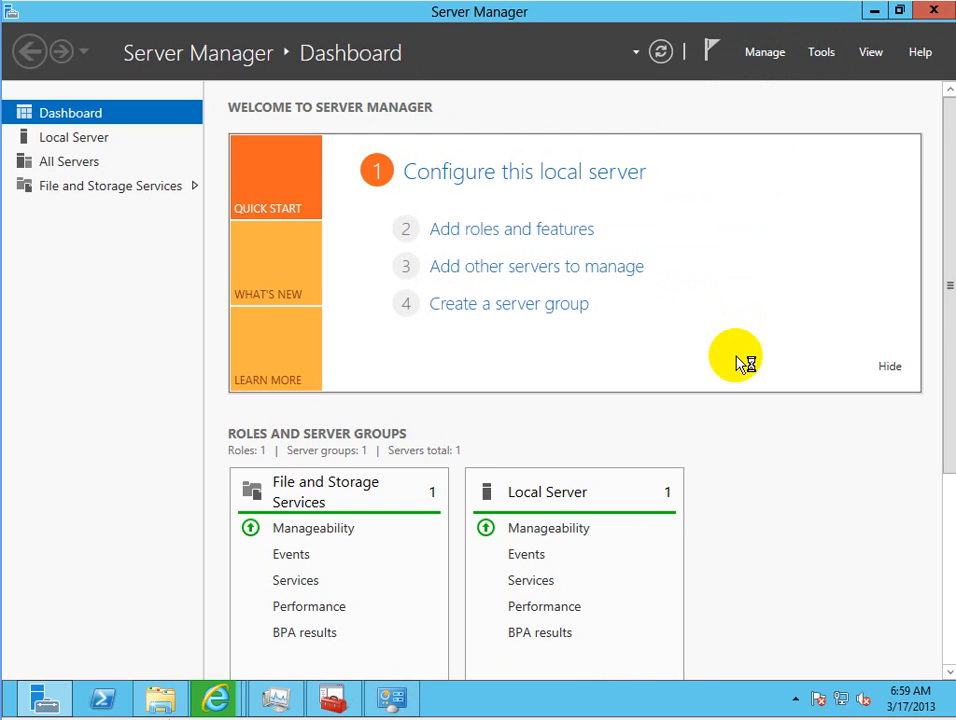
# Minimize Server Manager and close the TCP/IP Properties, Task Manager, Network and Sharing Center and File Explorer windows.
pyautogui.click(875, 12)
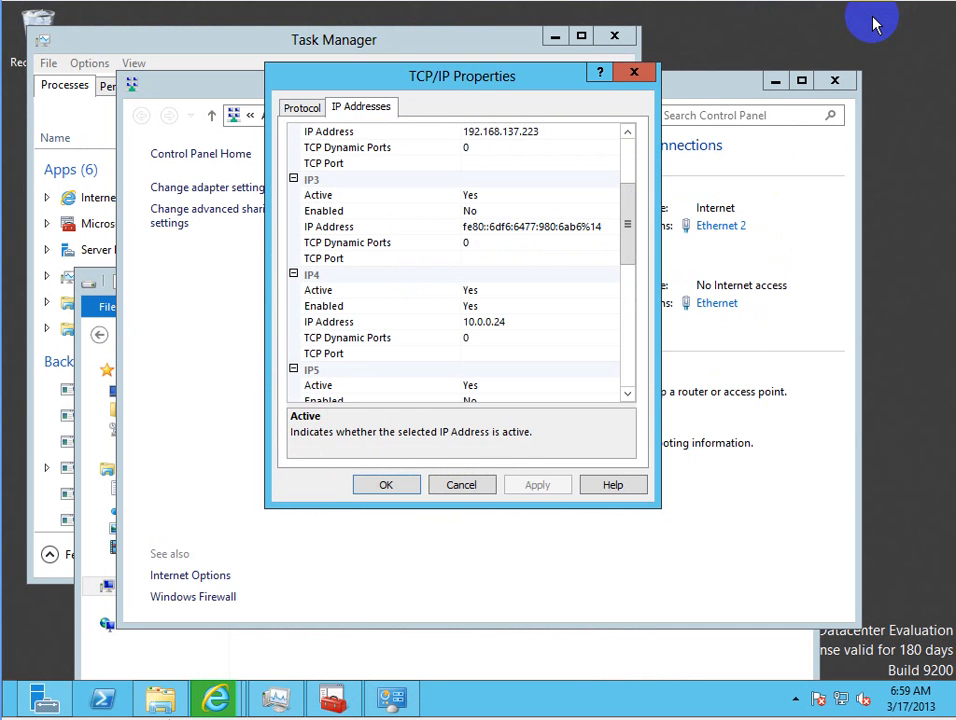
pyautogui.click(624, 75)
pyautogui.click(616, 37)
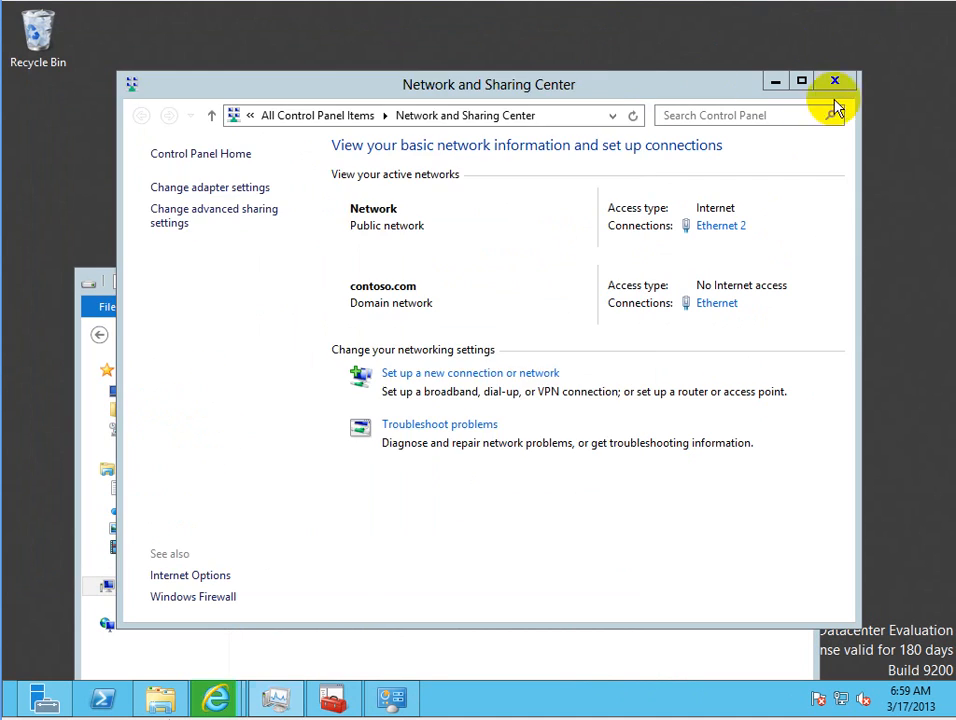
pyautogui.click(835, 81)
pyautogui.click(797, 281)
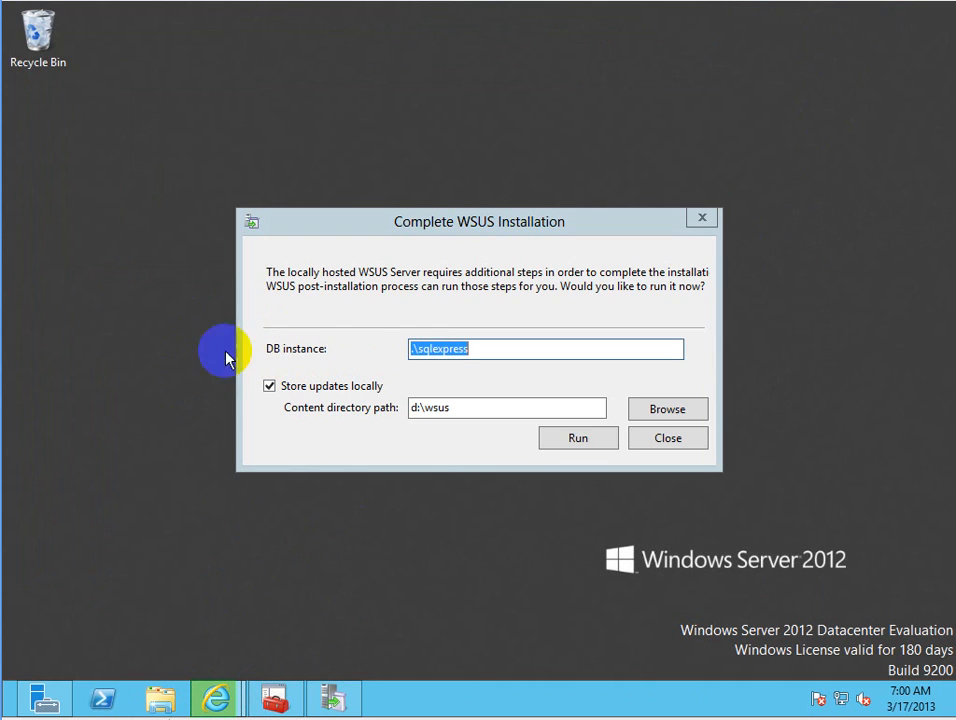
# Run the WSUS post-installation with DB instance .\sqlexpress and updates stored locally in d:\wsus.
pyautogui.click(579, 440)
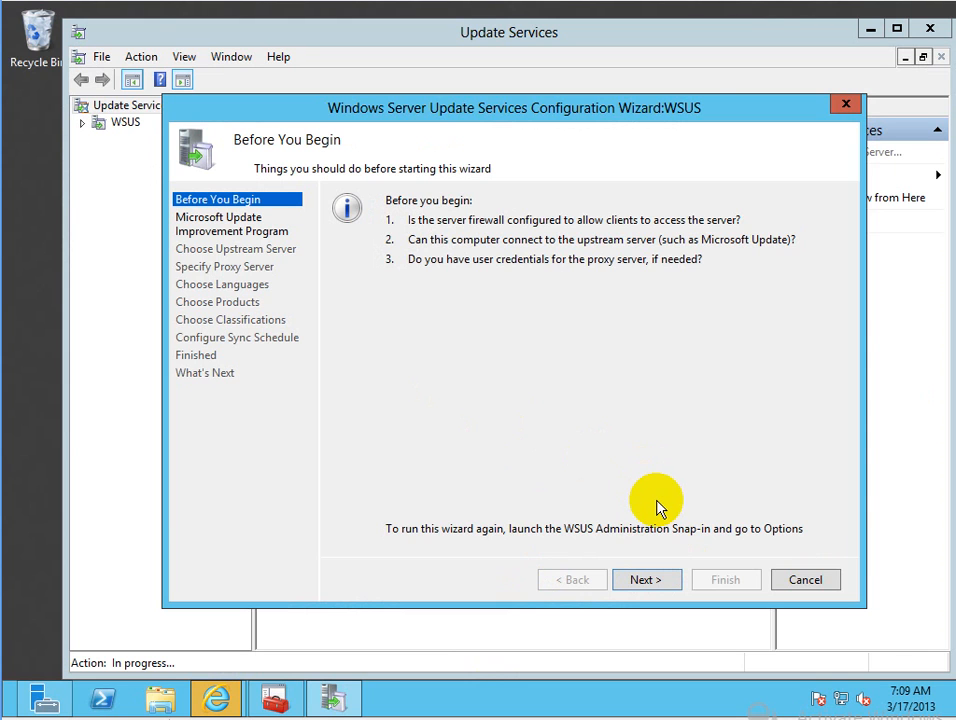
# In the WSUS Configuration Wizard, opt out of the Microsoft Update Improvement Program and keep synchronizing from Microsoft Update.
pyautogui.click(663, 582)
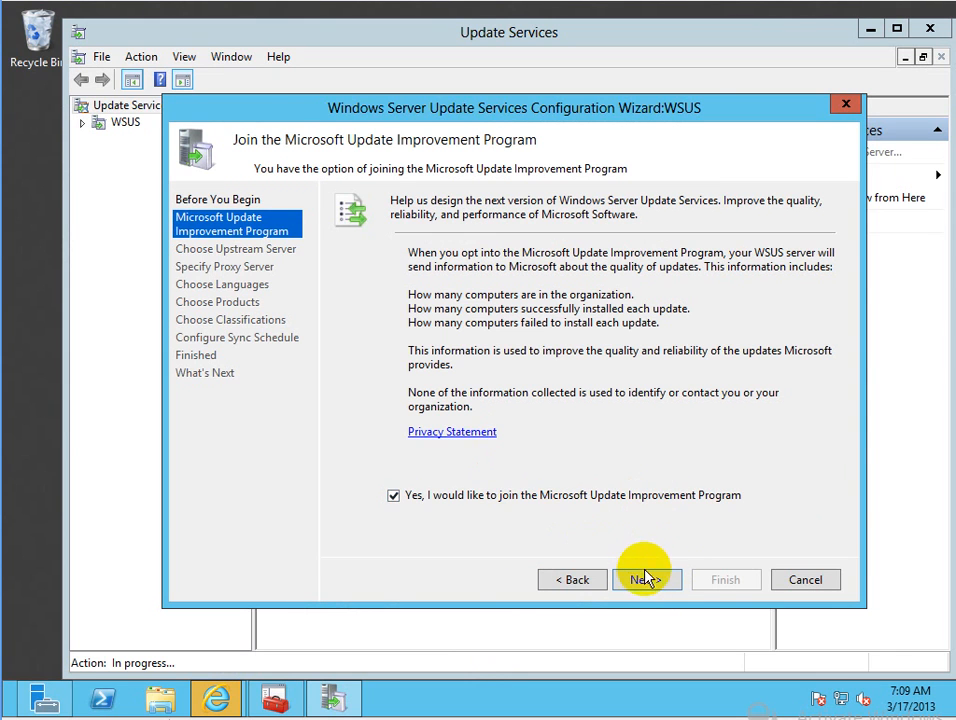
pyautogui.click(640, 500)
pyautogui.click(663, 582)
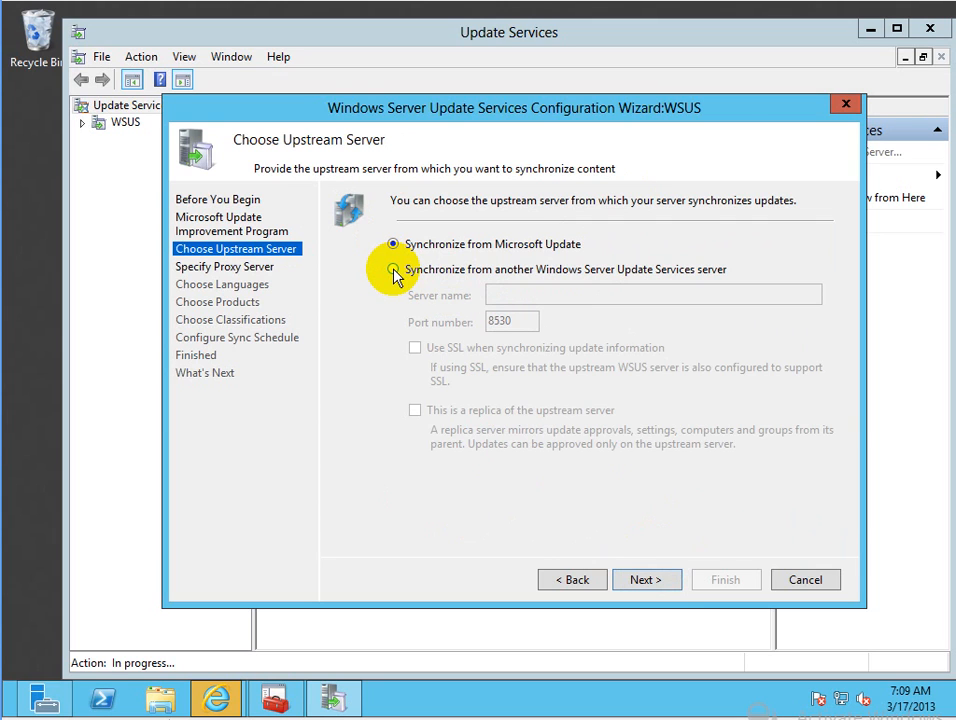
pyautogui.click(646, 580)
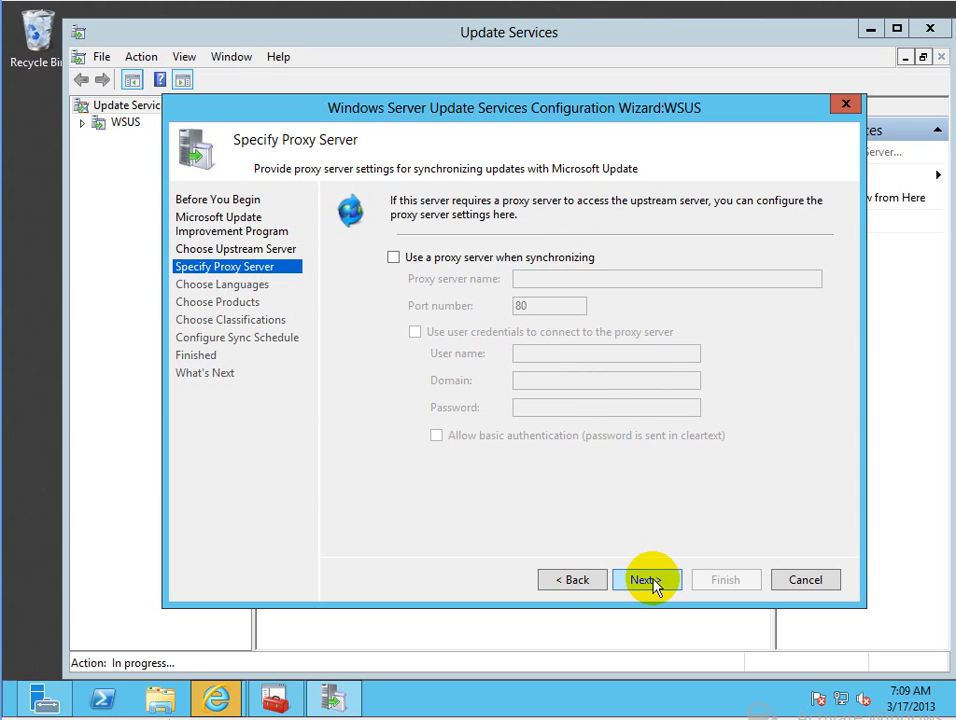
# Leave the proxy server option disabled and start connecting to the upstream server to download update information.
pyautogui.click(394, 259)
pyautogui.click(394, 259)
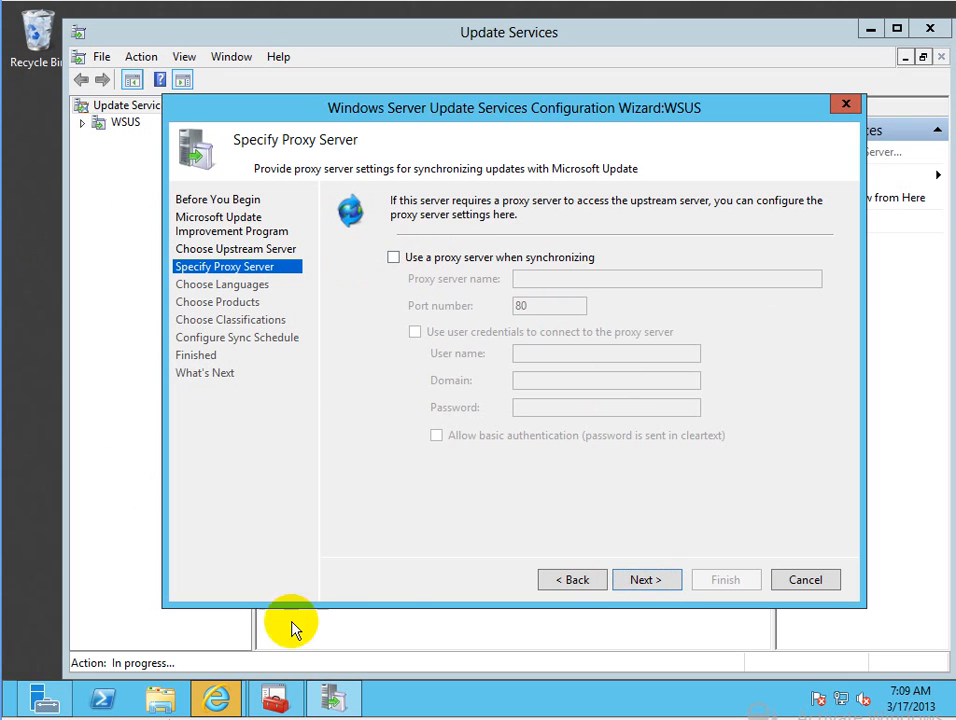
pyautogui.click(648, 582)
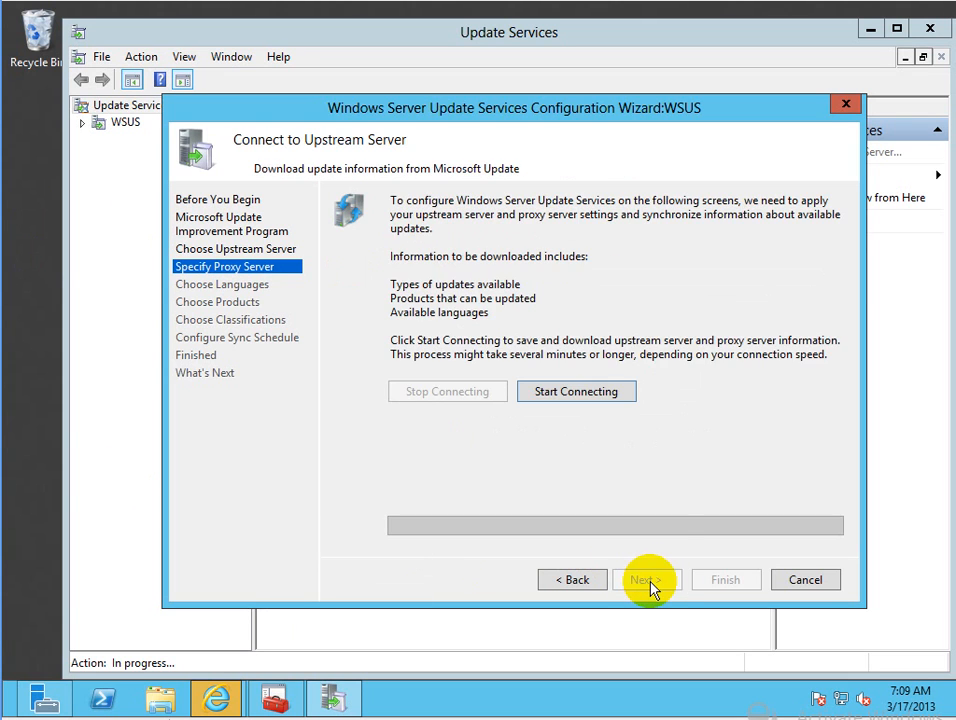
pyautogui.click(579, 395)
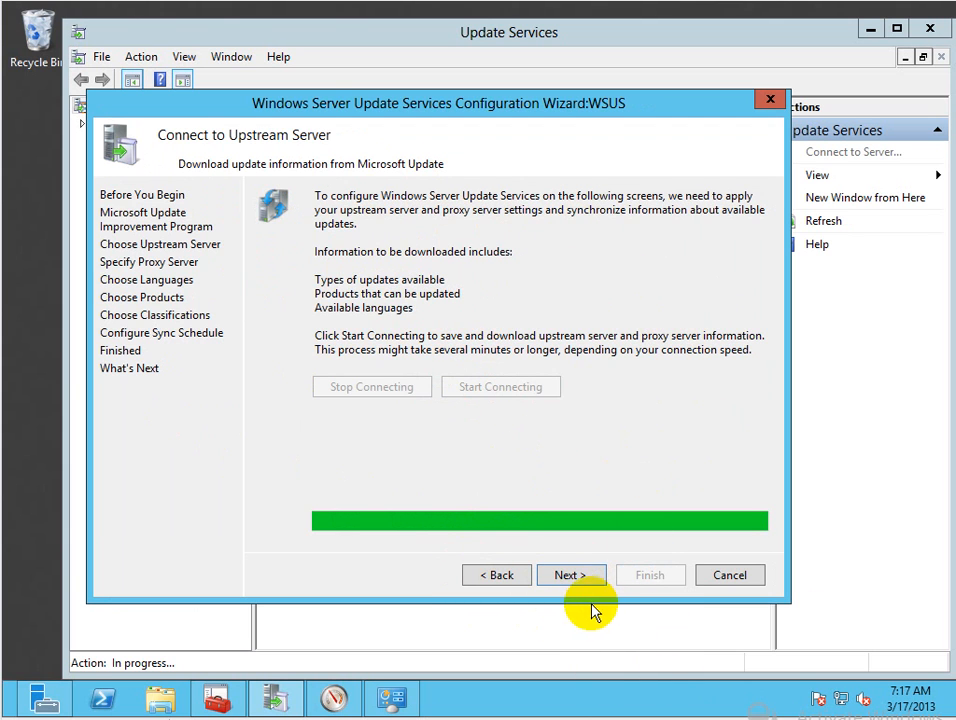
# Restrict update downloads to specific languages with only English chosen, accept the language reduction notice, and continue to product selection.
pyautogui.click(572, 576)
pyautogui.click(400, 307)
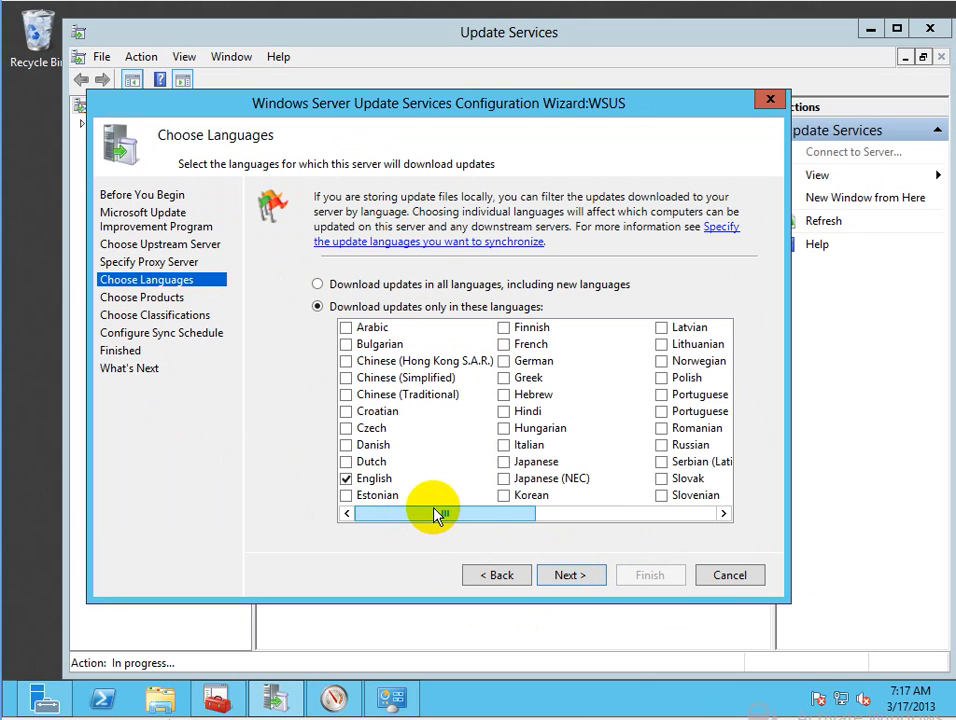
pyautogui.moveTo(440, 514); pyautogui.dragTo(405, 500)
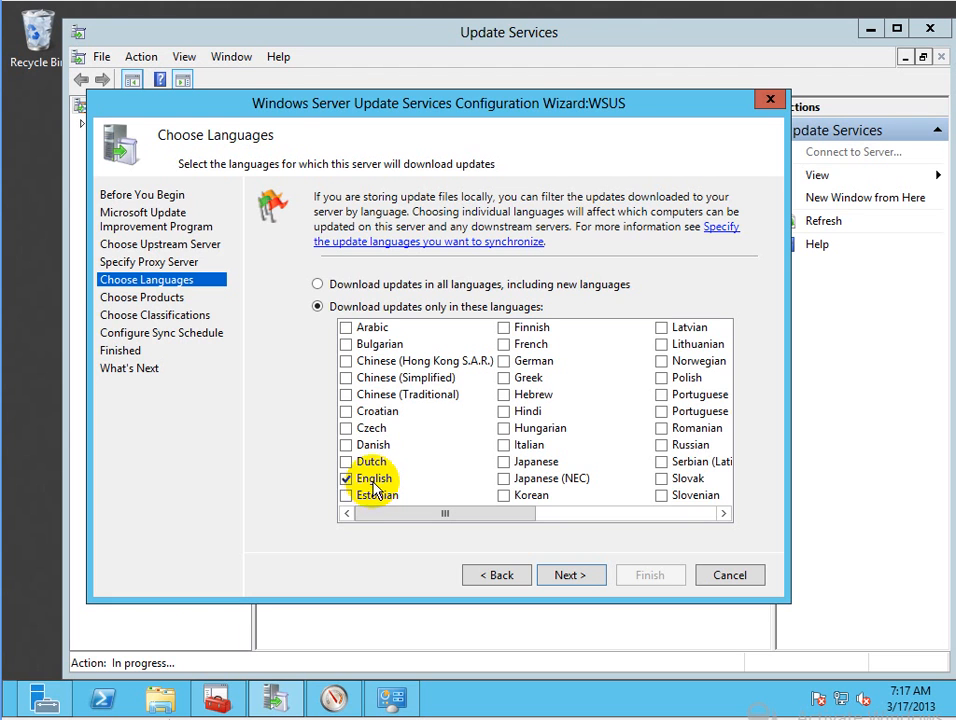
pyautogui.click(368, 485)
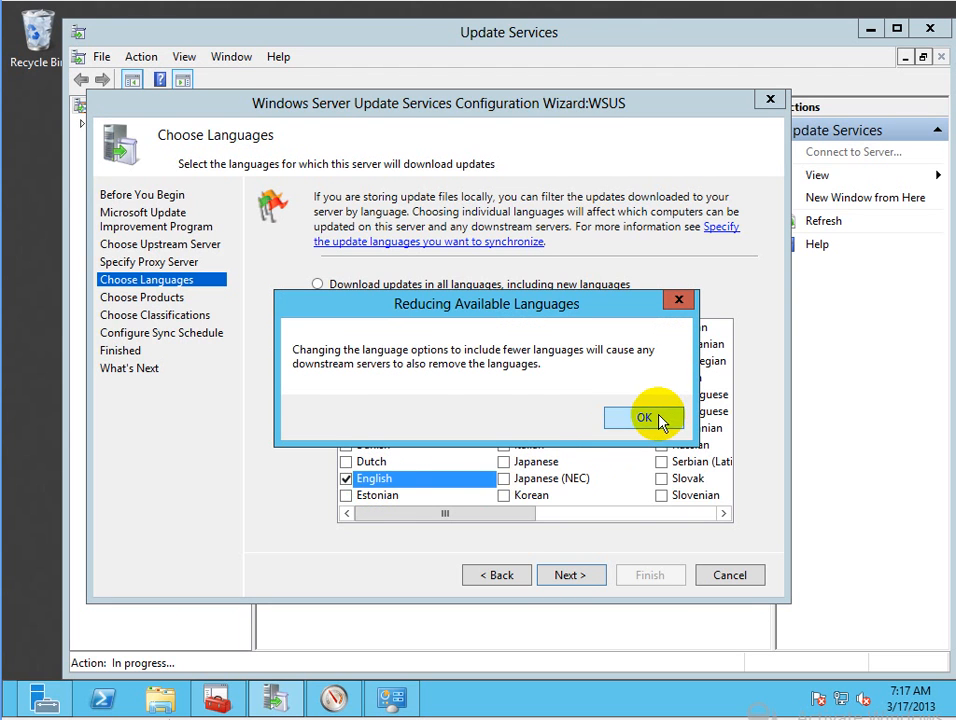
pyautogui.click(660, 420)
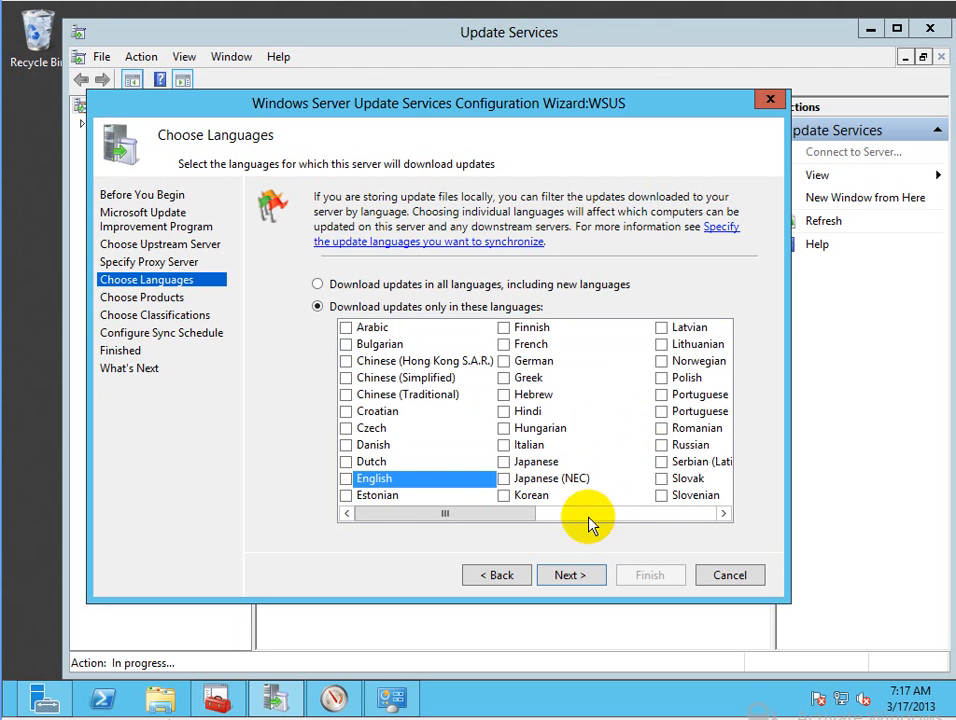
pyautogui.click(574, 579)
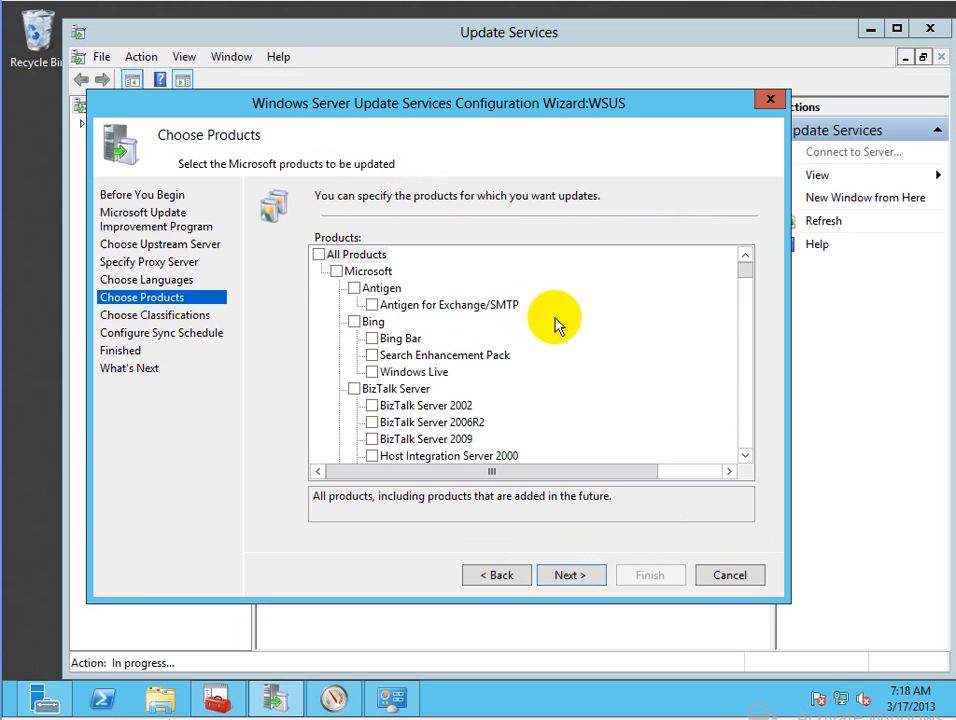
# Try selecting all products, clear that selection, and review the products list from BizTalk Server through Office, SQL Server and System Center.
pyautogui.click(320, 255)
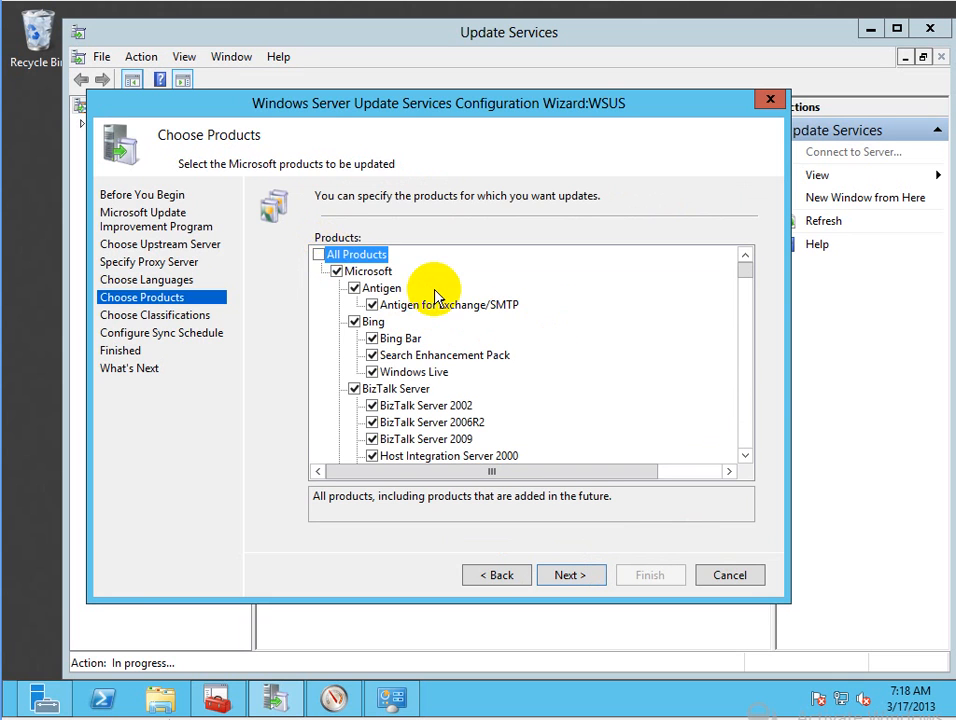
pyautogui.click(320, 256)
pyautogui.scroll(-7, 546, 340)
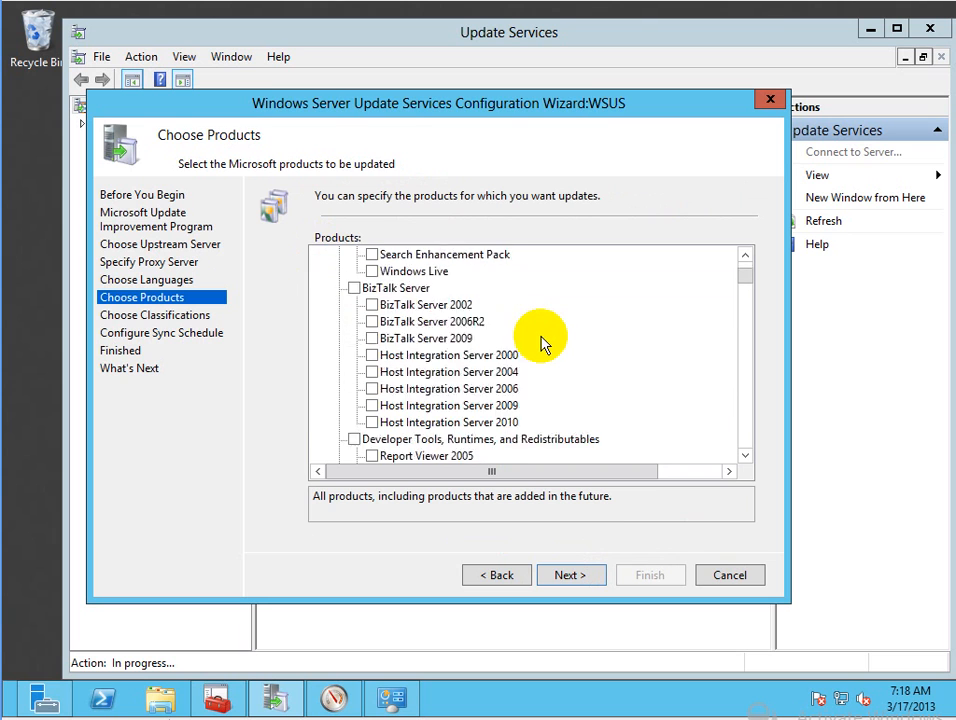
pyautogui.scroll(-2, 540, 348)
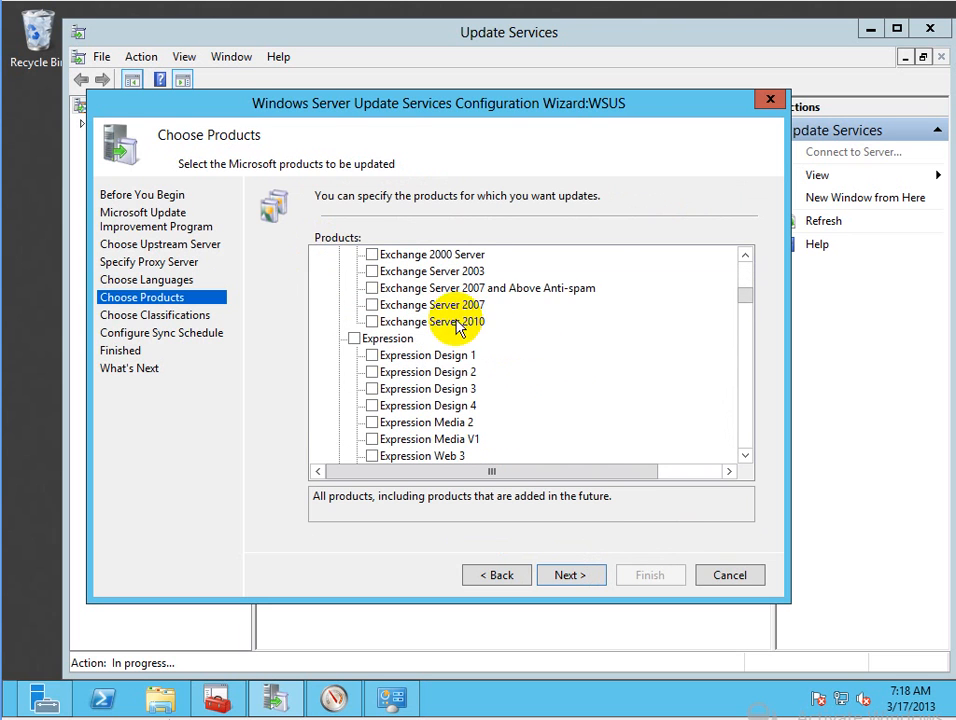
pyautogui.scroll(-4, 455, 324)
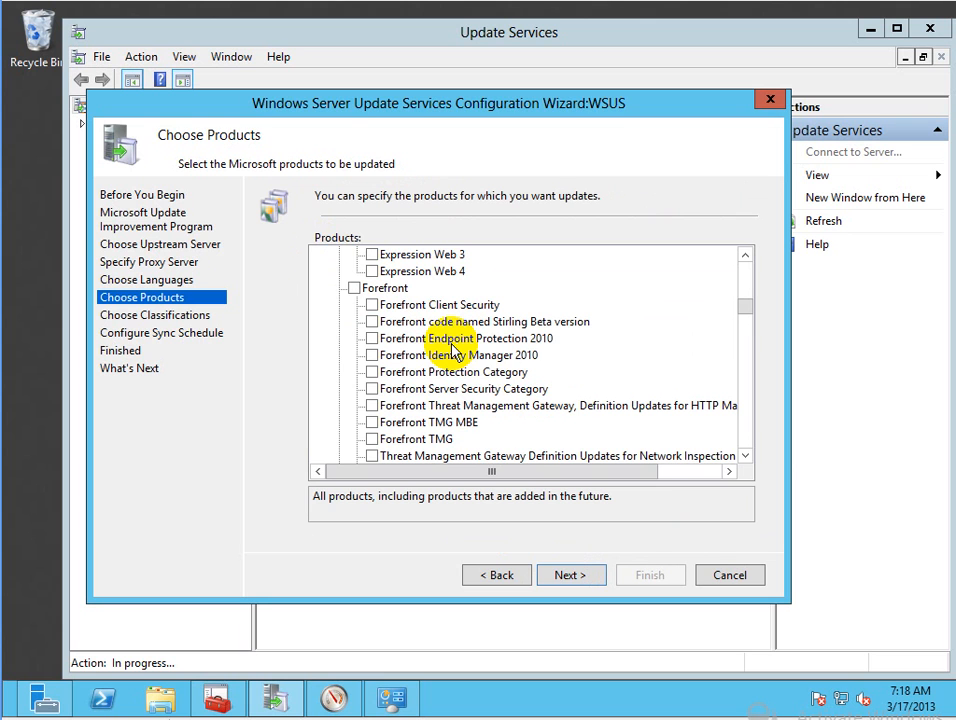
pyautogui.scroll(-12, 455, 350)
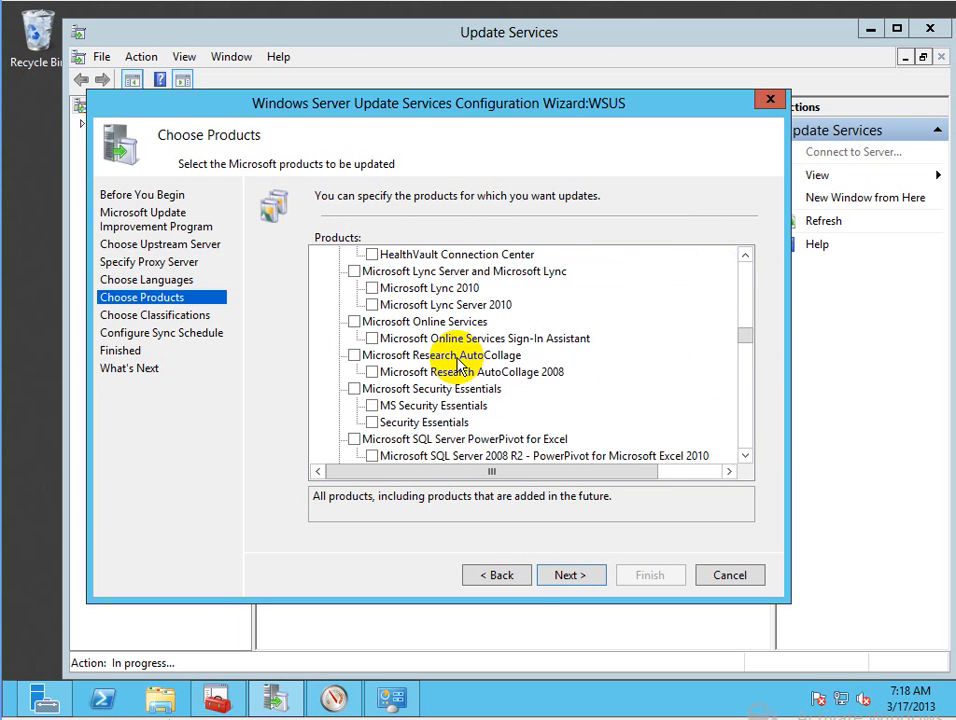
pyautogui.scroll(-8, 455, 398)
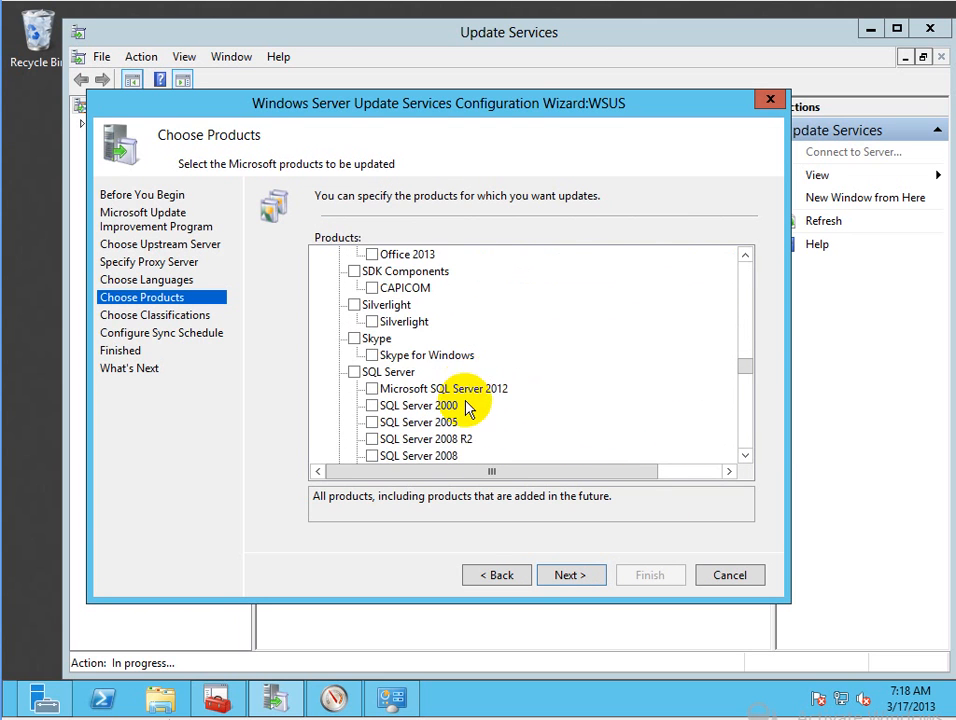
pyautogui.scroll(-2, 462, 405)
pyautogui.scroll(11, 465, 405)
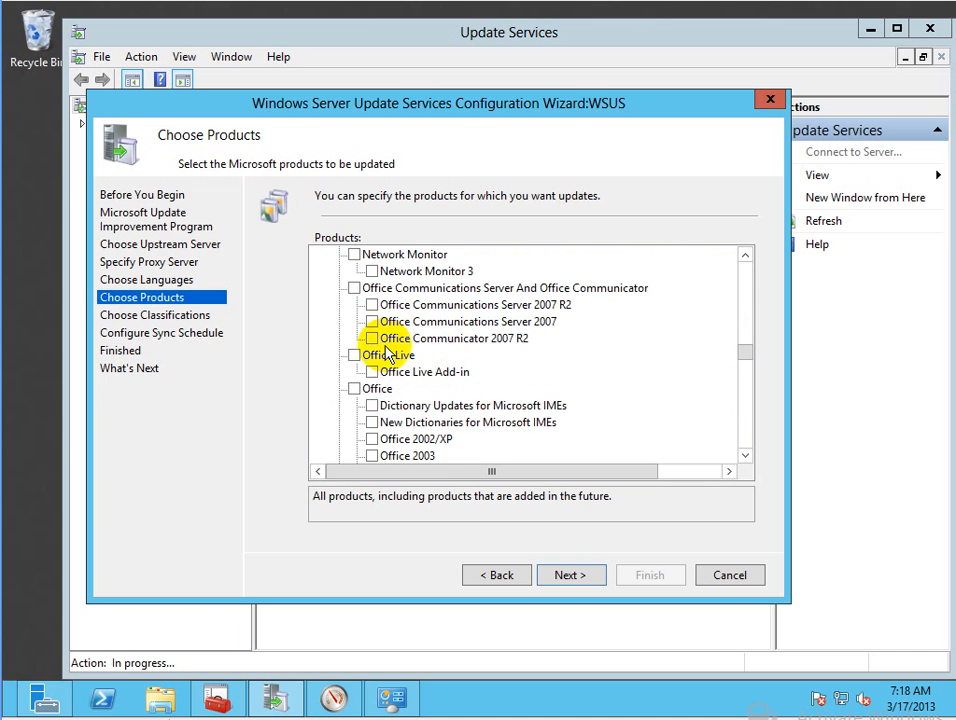
pyautogui.scroll(2, 397, 355)
pyautogui.scroll(-12, 382, 338)
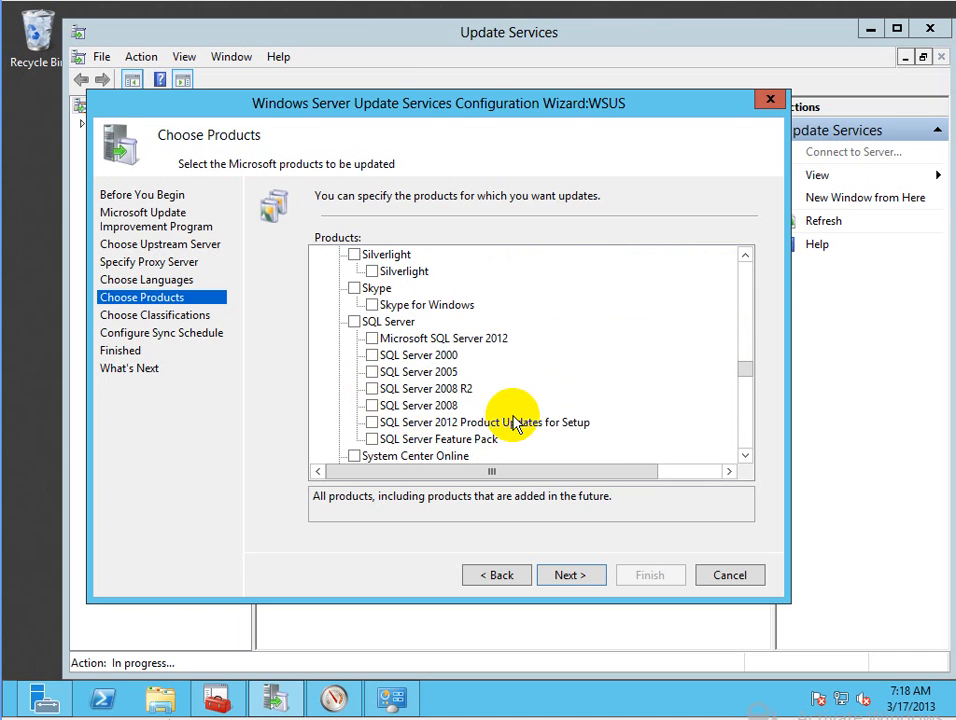
pyautogui.scroll(-1, 540, 420)
pyautogui.scroll(-5, 576, 389)
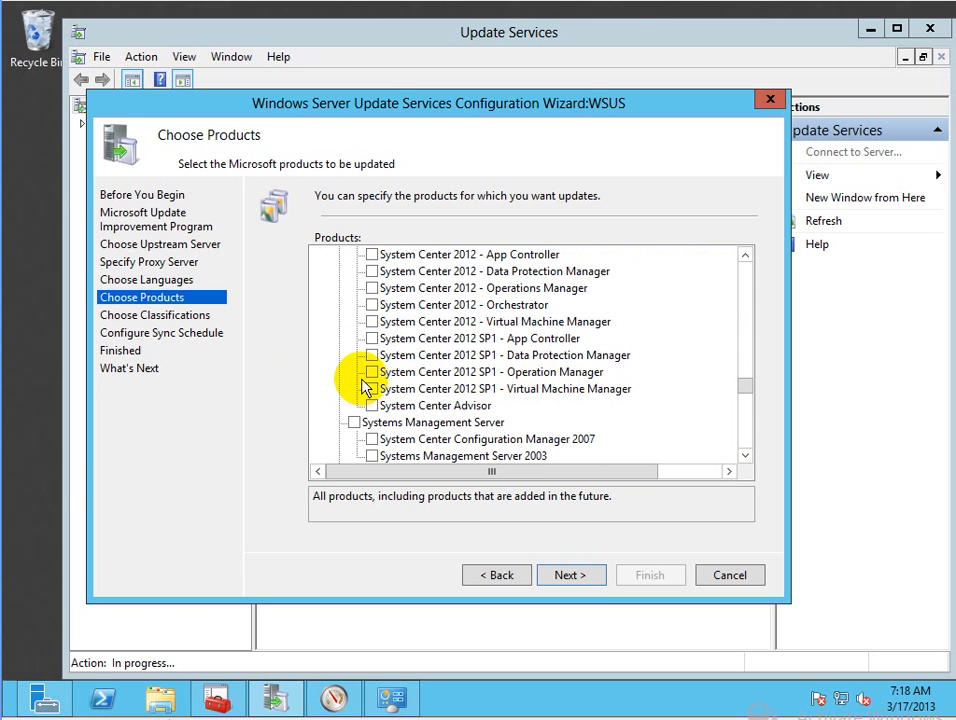
# Select Windows Server 2012, Windows 8 and Windows 7 as the products to update and continue to the classifications.
pyautogui.scroll(-3, 366, 388)
pyautogui.scroll(-10, 372, 380)
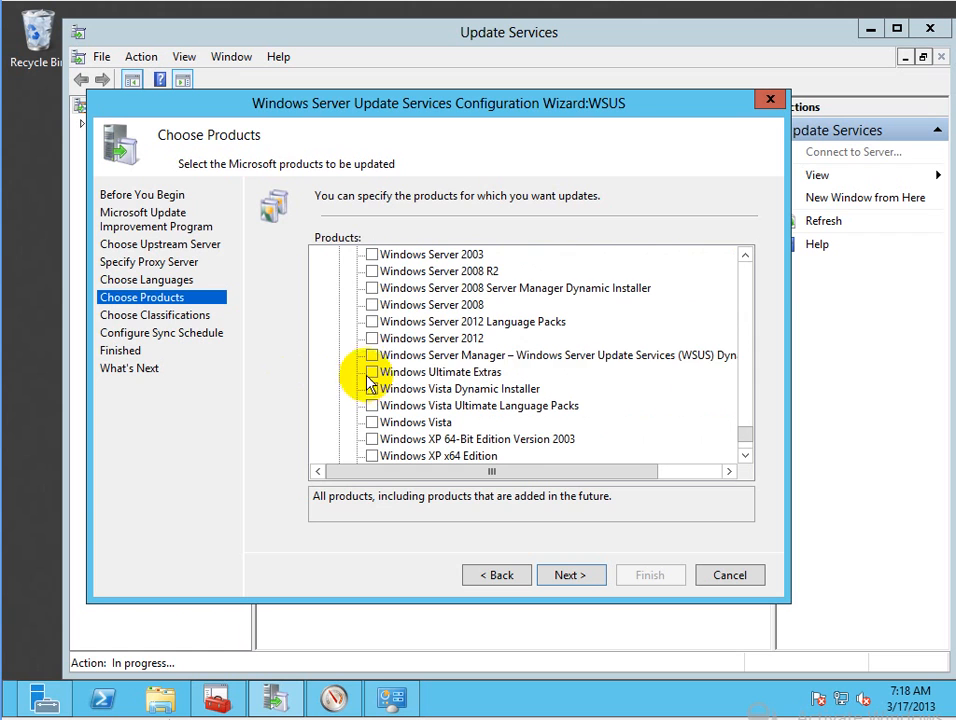
pyautogui.click(372, 341)
pyautogui.scroll(-2, 487, 410)
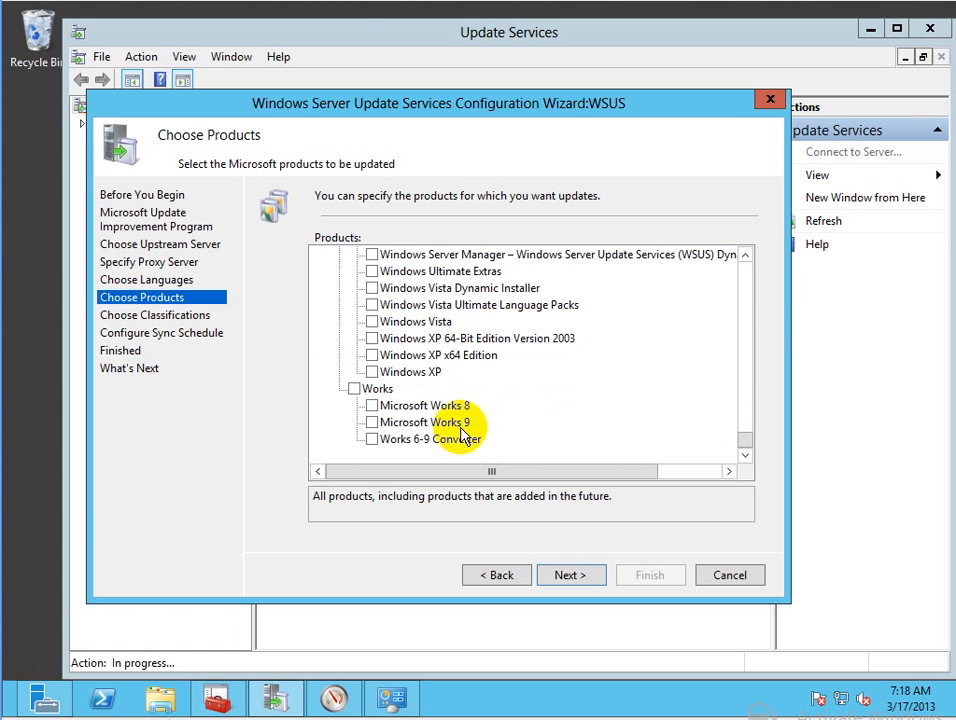
pyautogui.scroll(1, 380, 360)
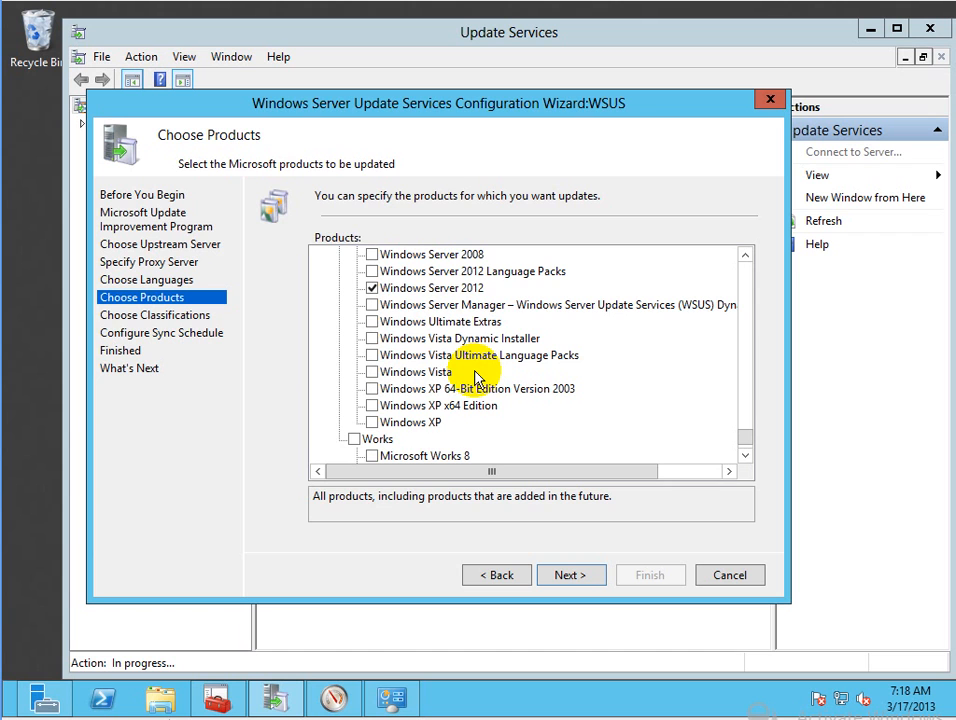
pyautogui.scroll(2, 476, 400)
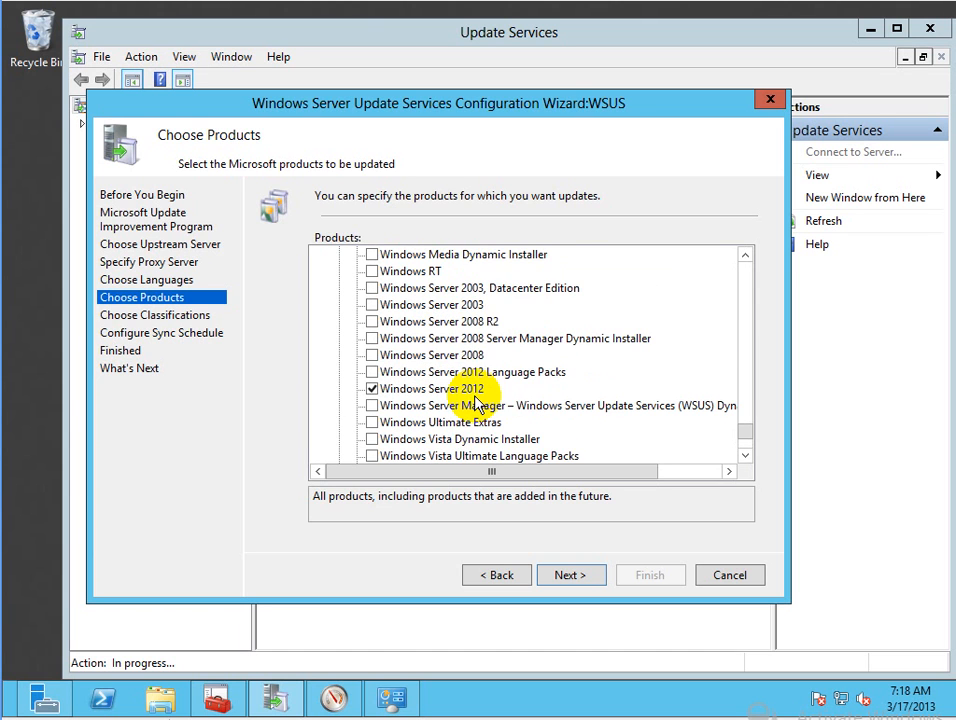
pyautogui.scroll(3, 476, 400)
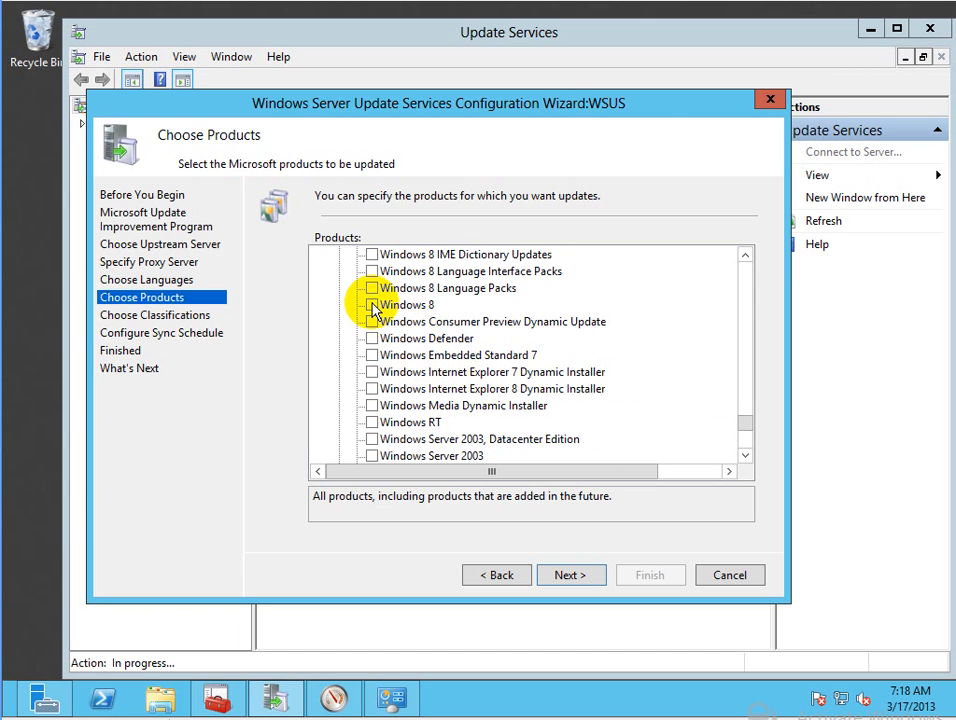
pyautogui.click(372, 305)
pyautogui.scroll(2, 405, 362)
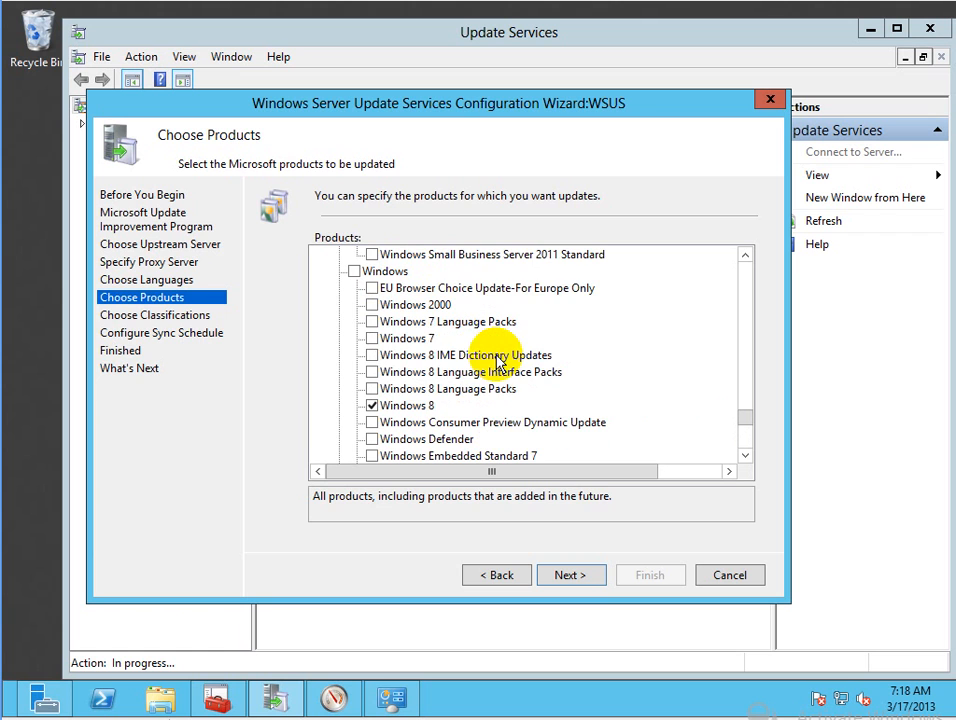
pyautogui.click(372, 339)
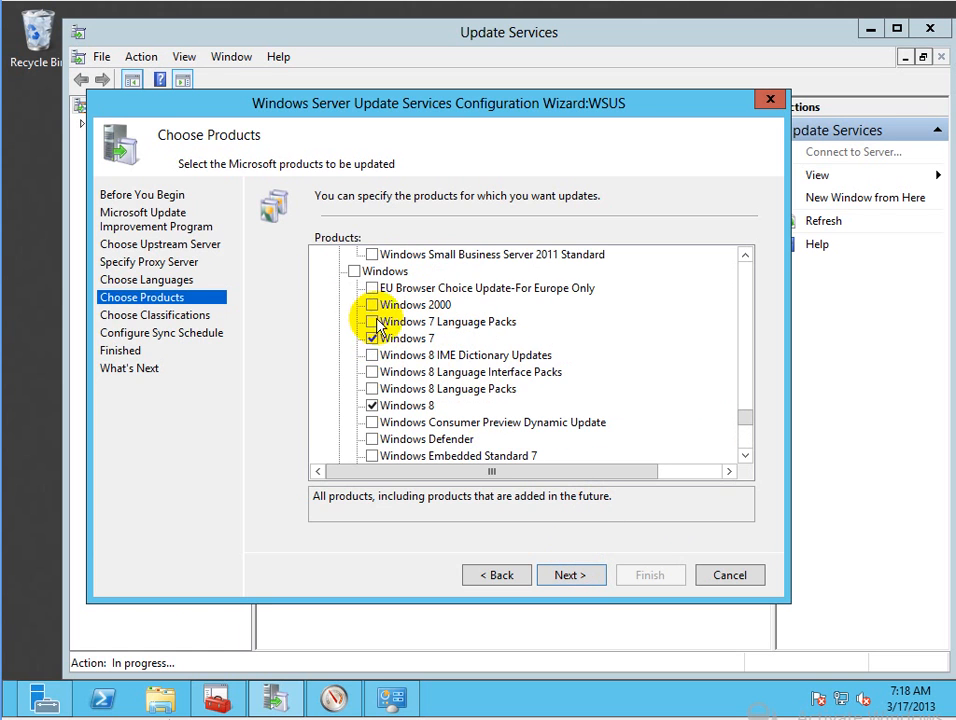
pyautogui.click(572, 575)
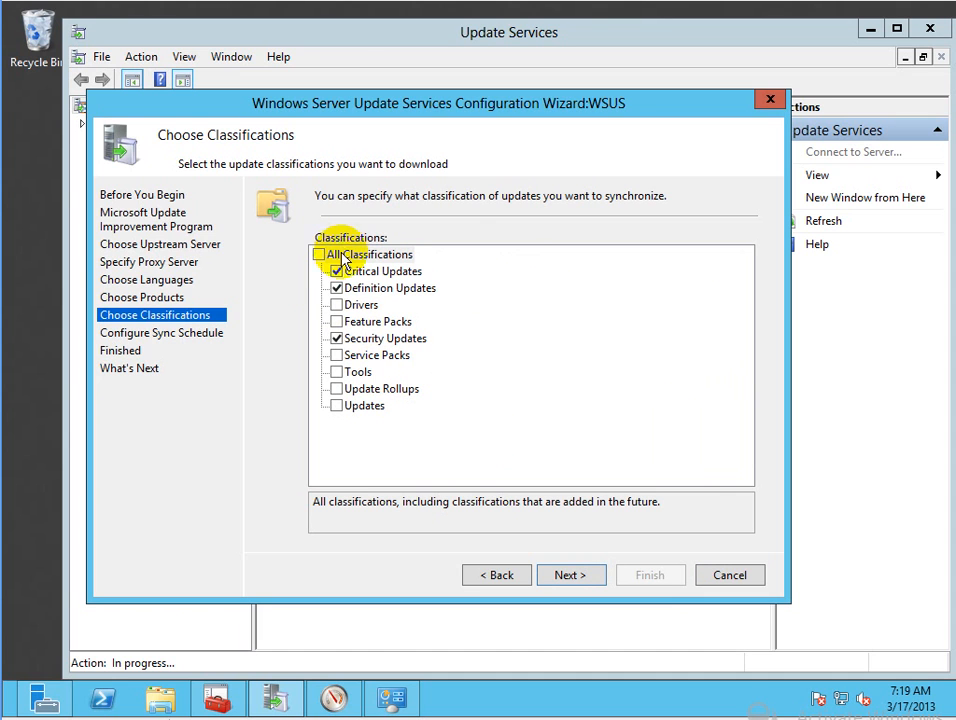
# Add Service Packs and Updates to the synchronized classifications and continue to the sync schedule.
pyautogui.click(337, 355)
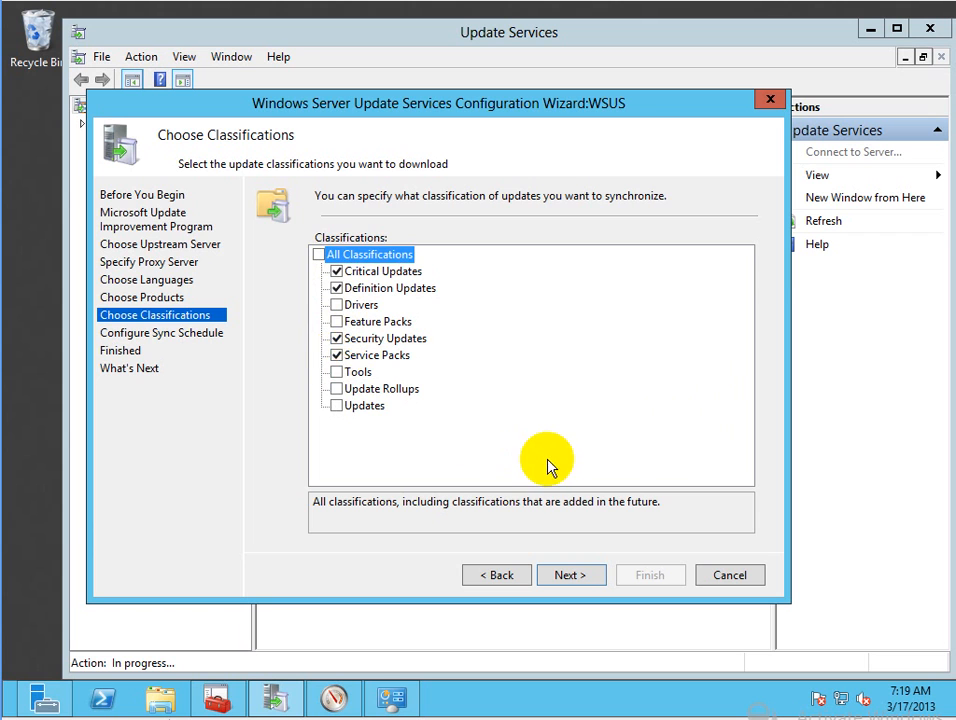
pyautogui.click(338, 406)
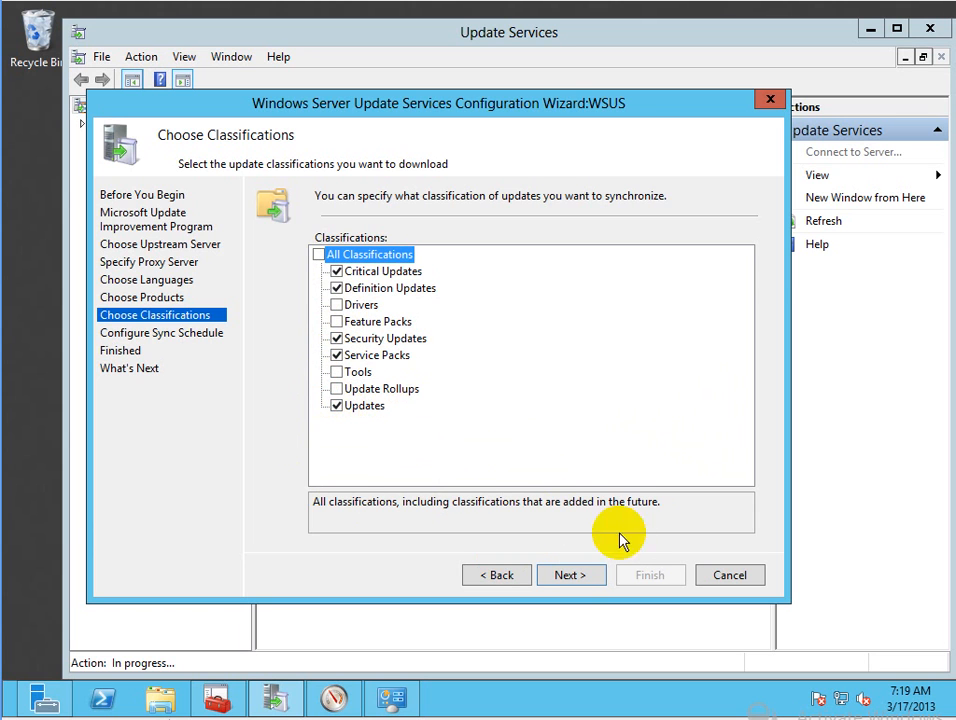
pyautogui.click(574, 577)
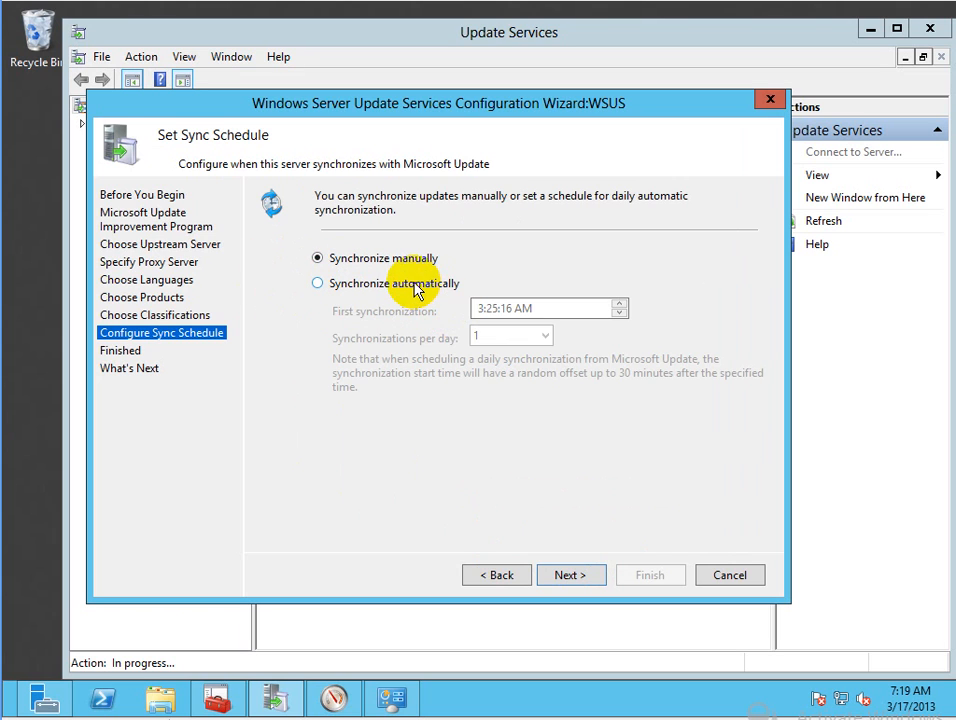
# Schedule automatic synchronization once per day with the first synchronization at 6:25:16 PM, and continue.
pyautogui.click(416, 286)
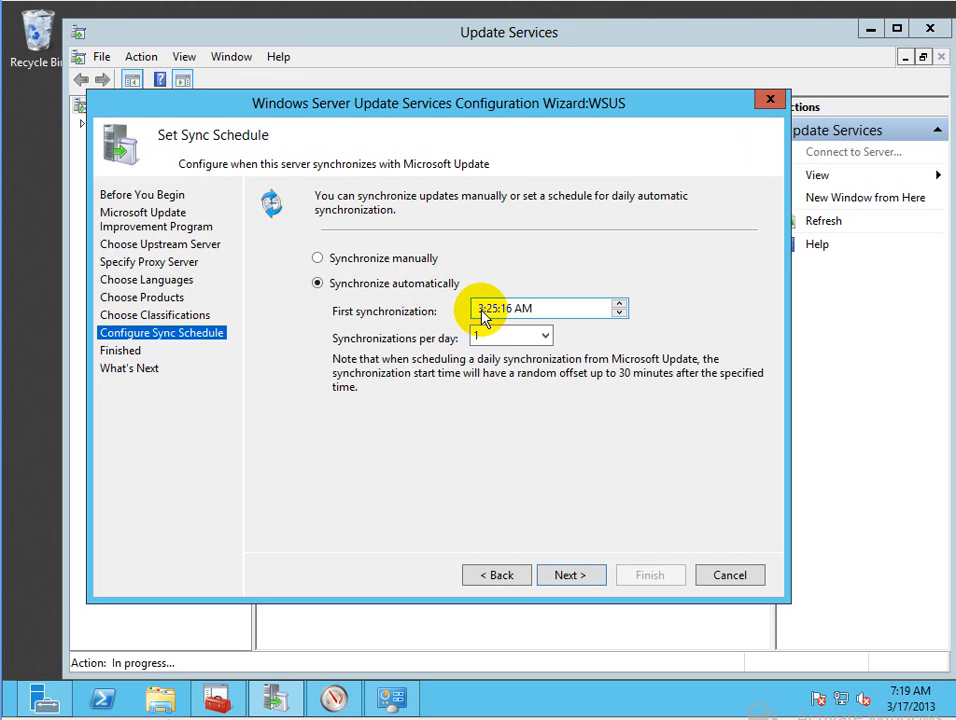
pyautogui.click(480, 310)
pyautogui.write('1')
pyautogui.write('3')
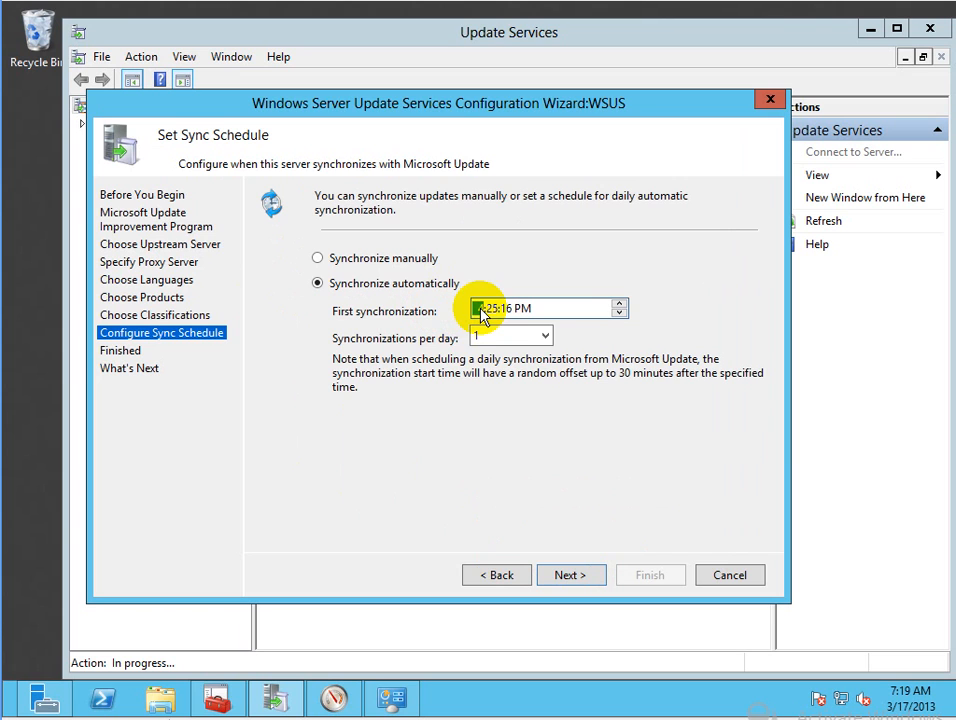
pyautogui.write('6')
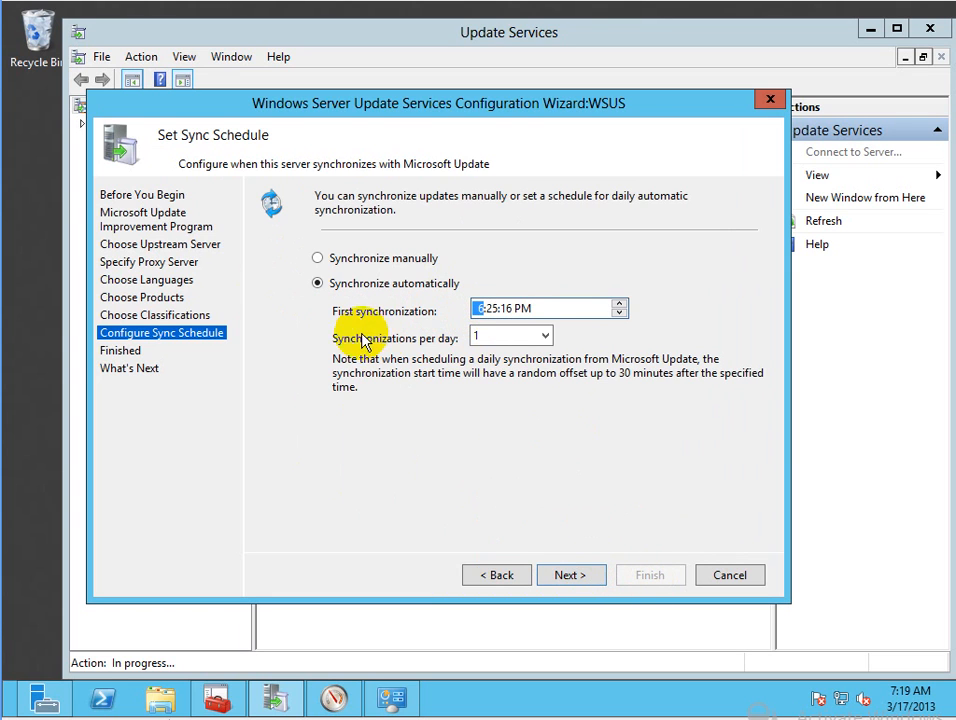
pyautogui.click(546, 337)
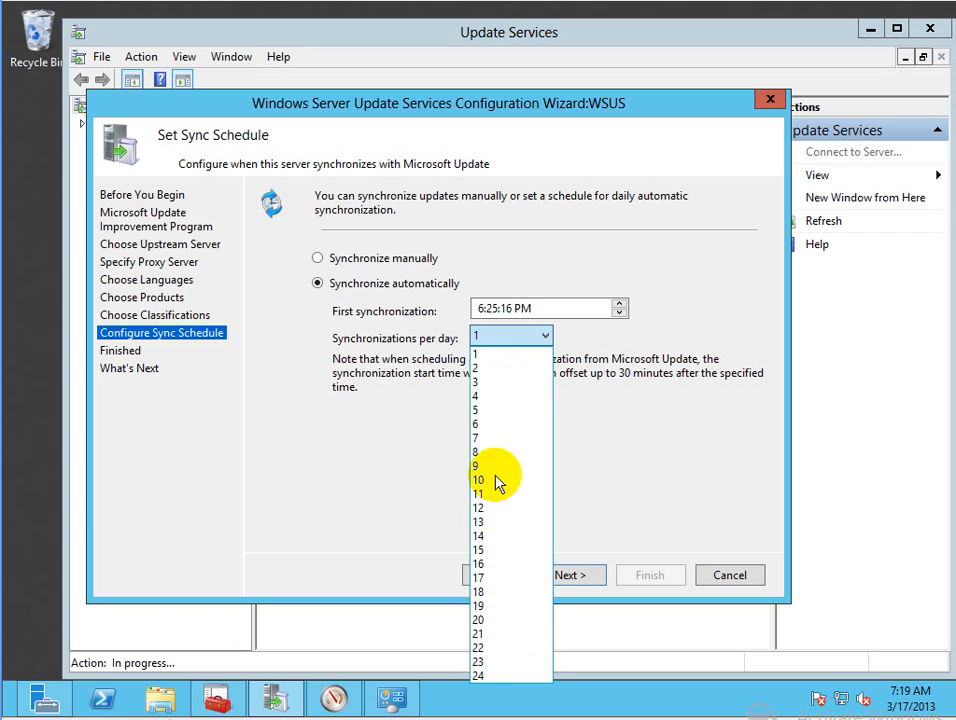
pyautogui.click(386, 425)
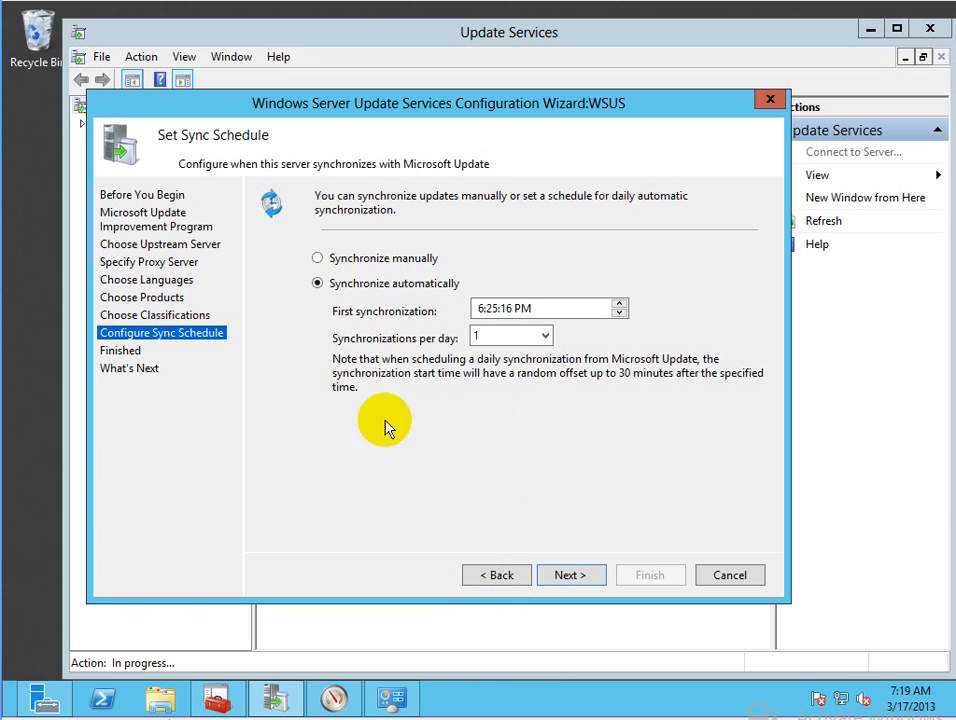
pyautogui.click(578, 576)
# Enable the initial synchronization and continue to the wizard's final page.
pyautogui.click(335, 322)
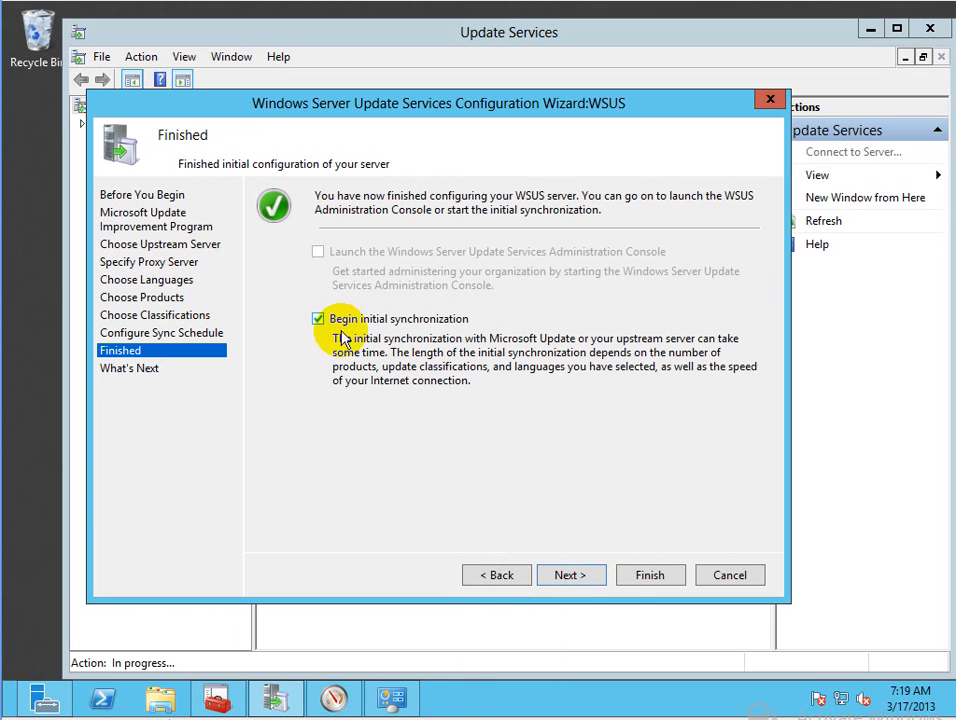
pyautogui.click(580, 574)
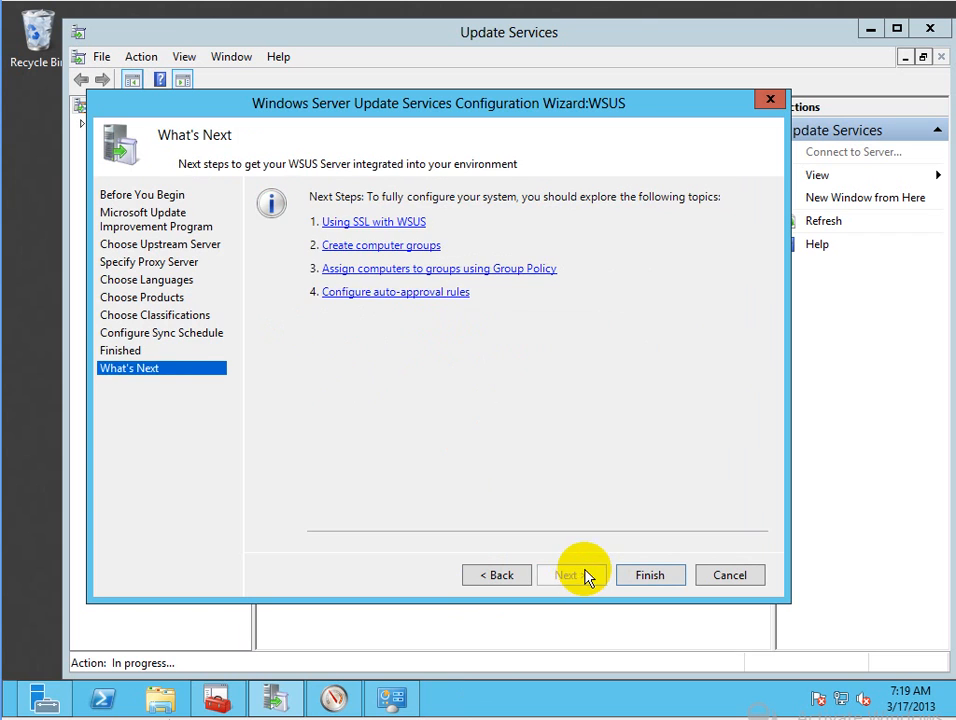
# Finish the configuration wizard from its Finished page and expand the WSUS server's Updates and All Computers nodes.
pyautogui.click(500, 575)
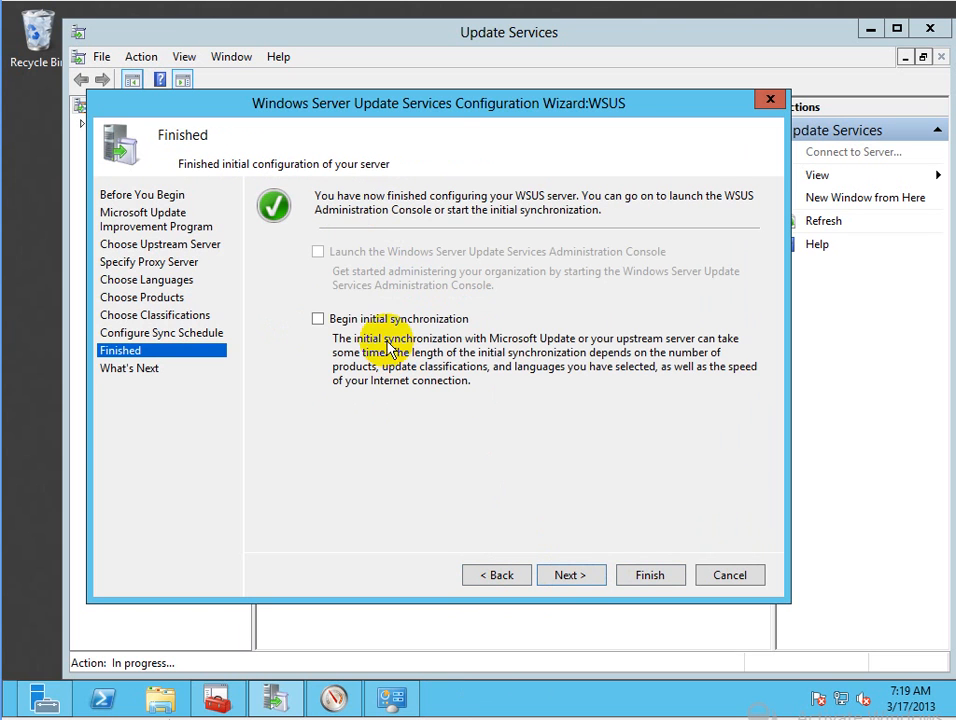
pyautogui.click(630, 575)
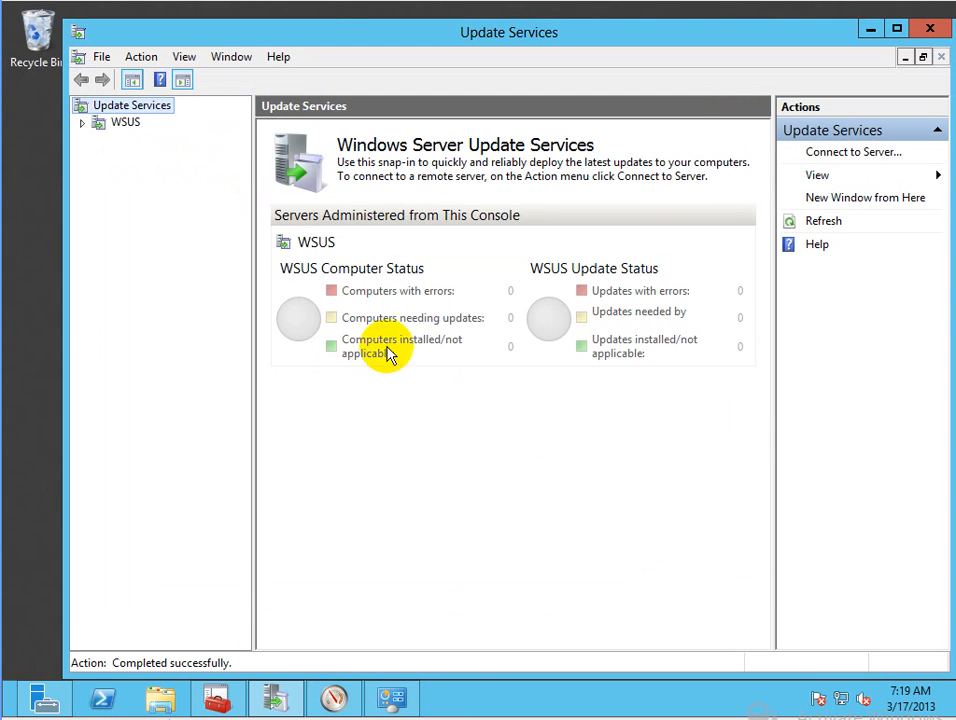
pyautogui.click(95, 128)
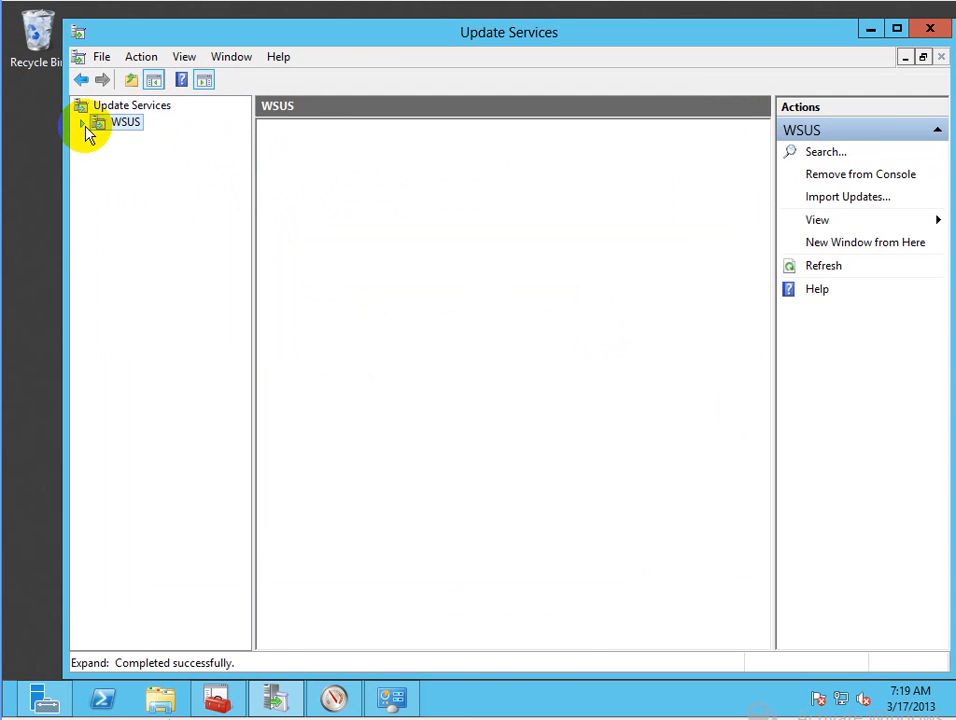
pyautogui.click(100, 157)
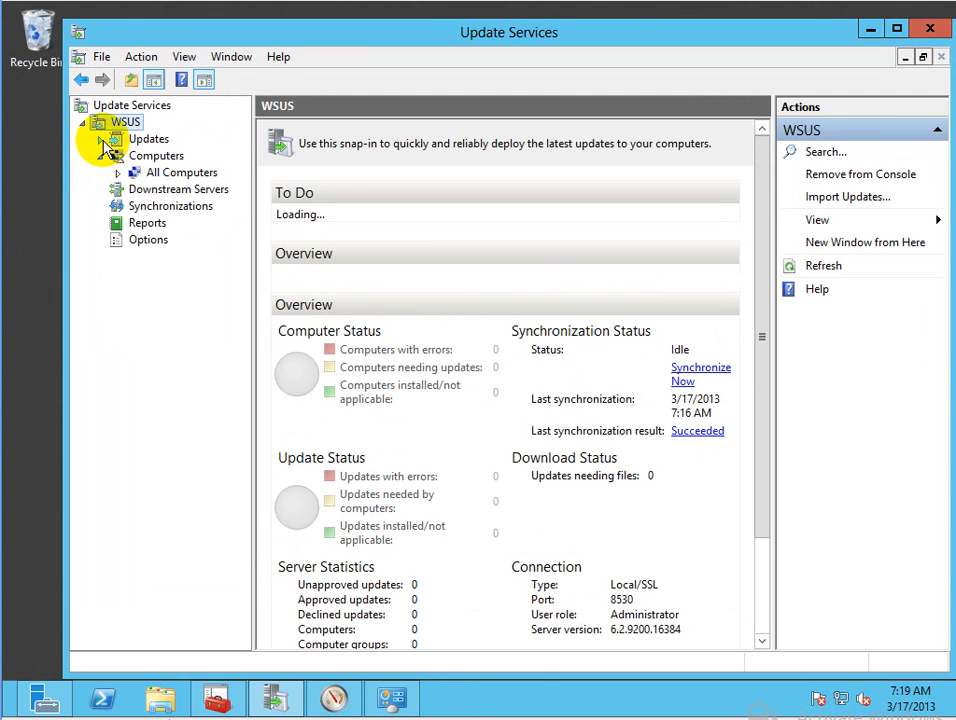
pyautogui.click(100, 139)
pyautogui.click(118, 240)
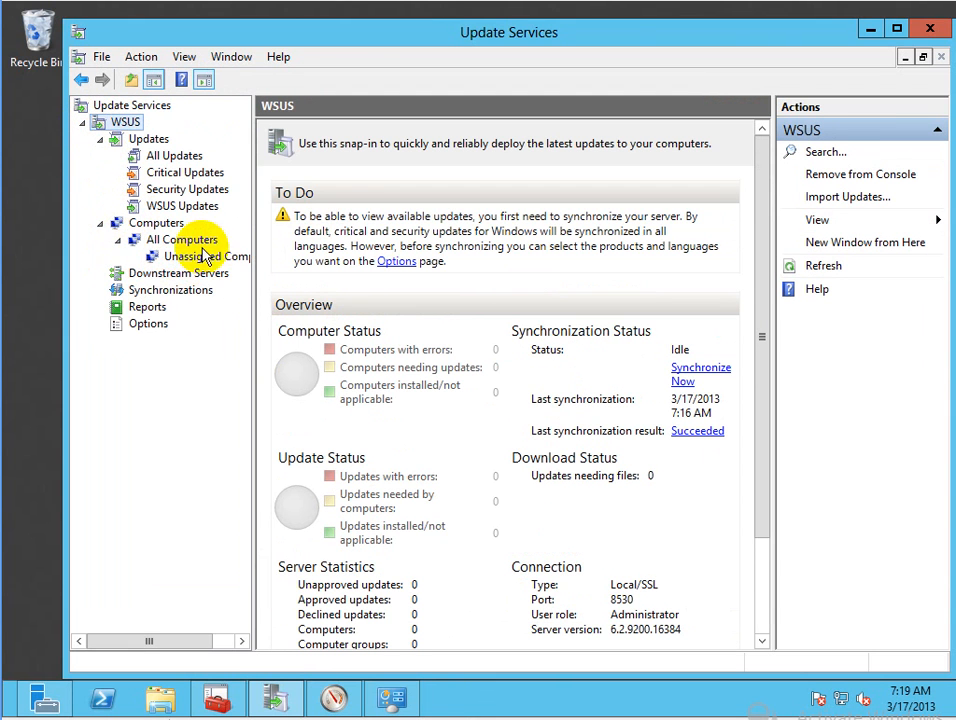
# Add a computer group named Clients under All Computers.
pyautogui.click(155, 257)
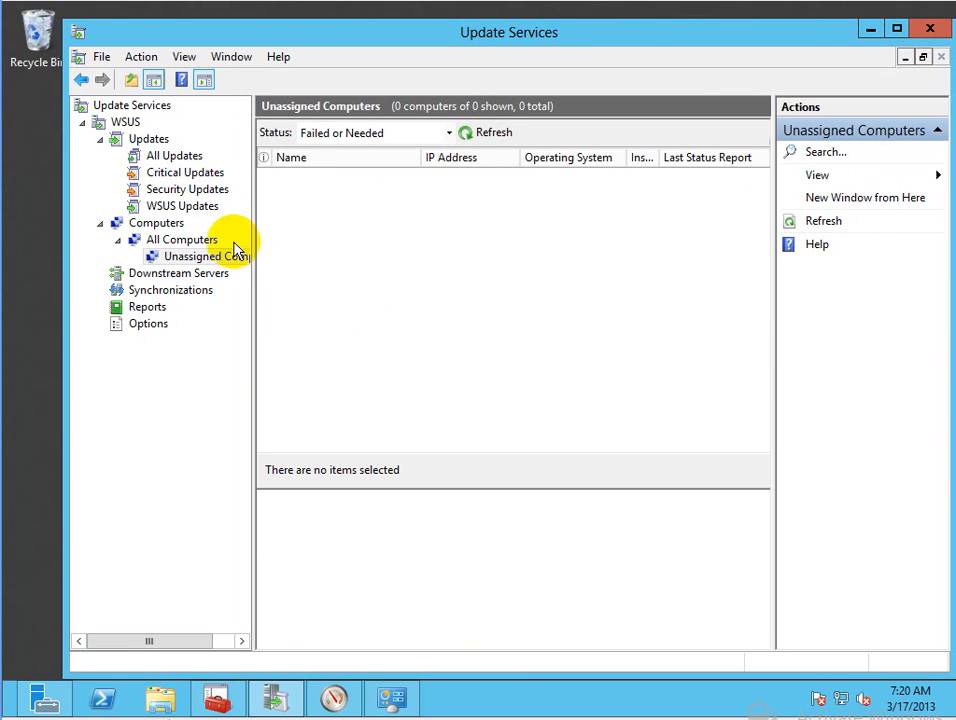
pyautogui.rightClick(177, 246)
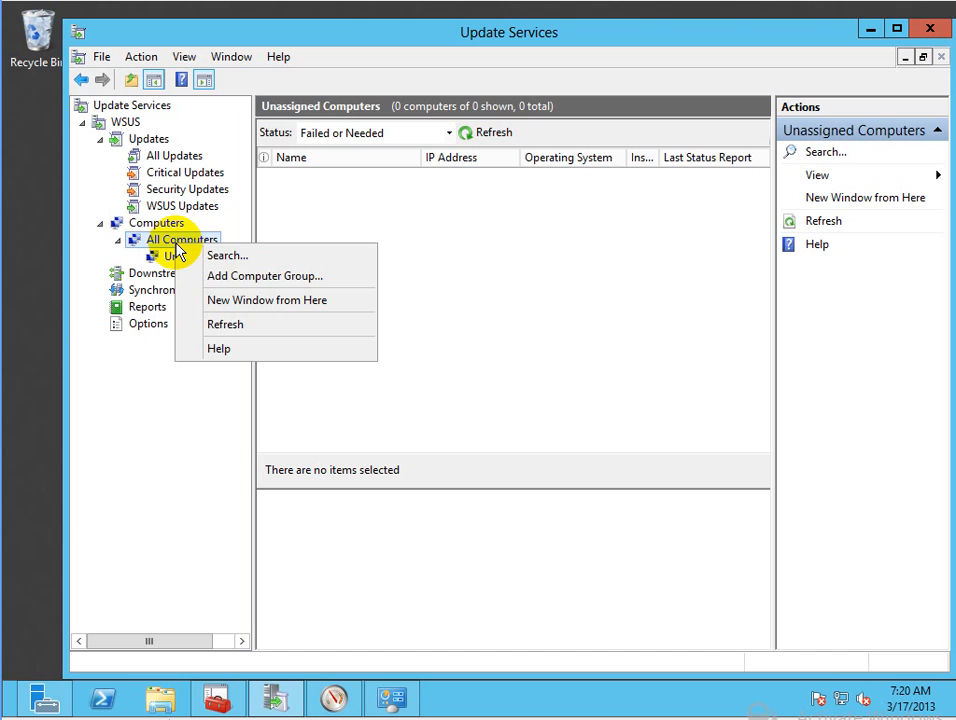
pyautogui.click(245, 285)
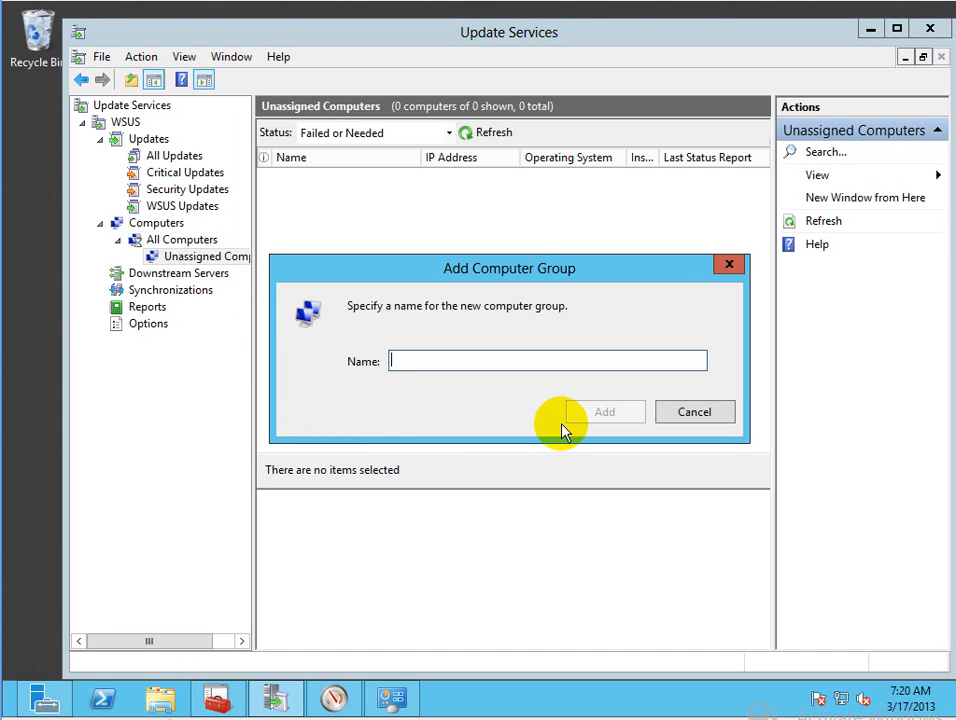
pyautogui.write('Clients')
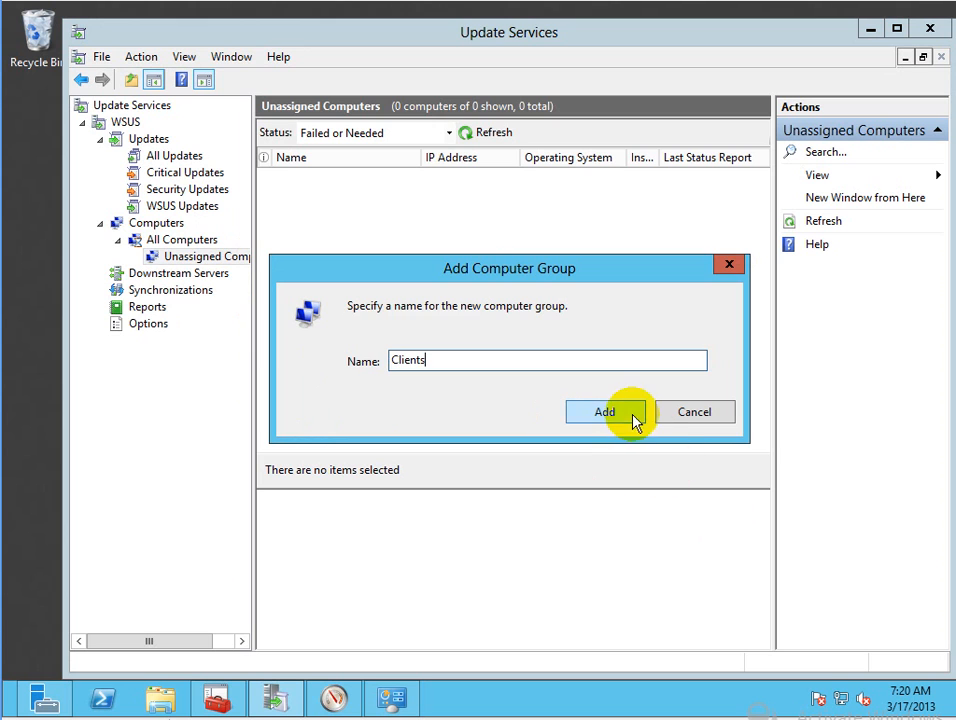
pyautogui.click(630, 418)
# Add a second computer group named Servers under All Computers.
pyautogui.rightClick(195, 235)
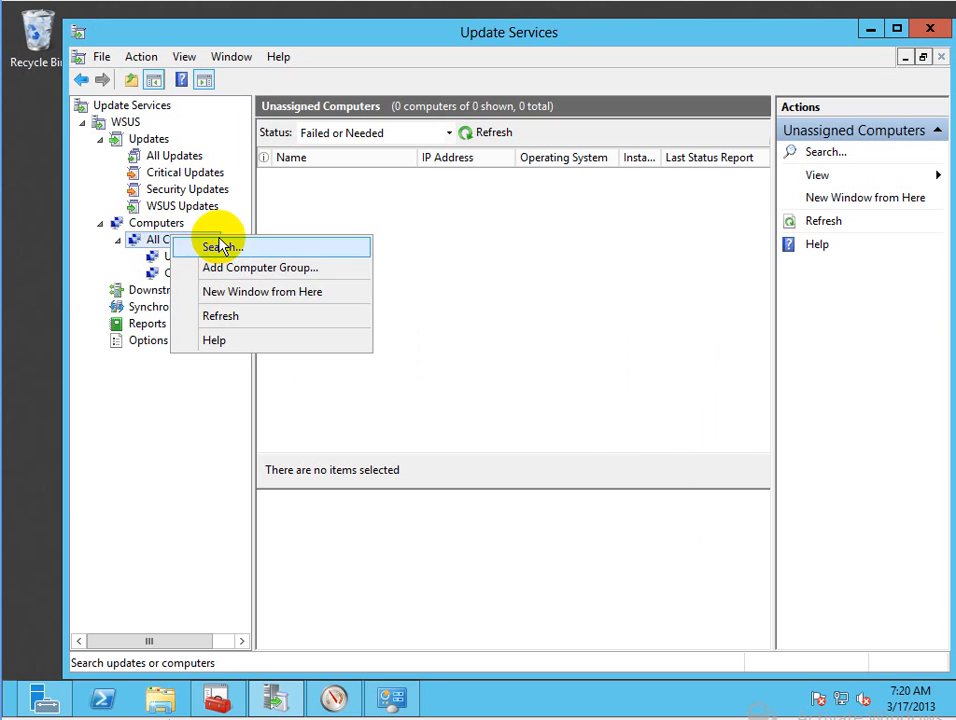
pyautogui.click(226, 268)
pyautogui.write('Servers')
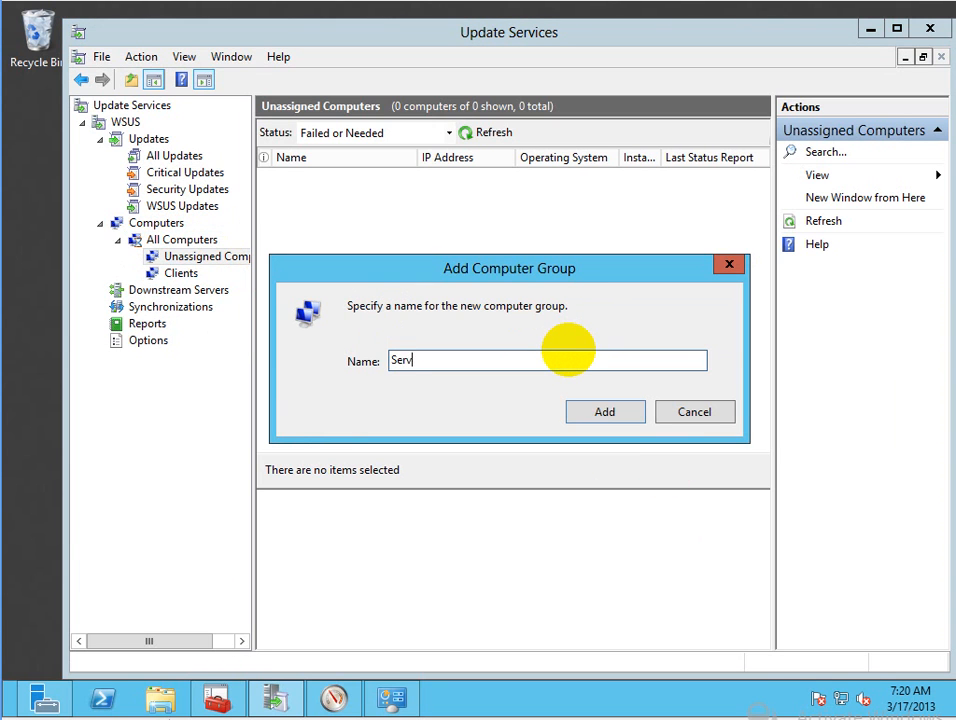
pyautogui.click(602, 411)
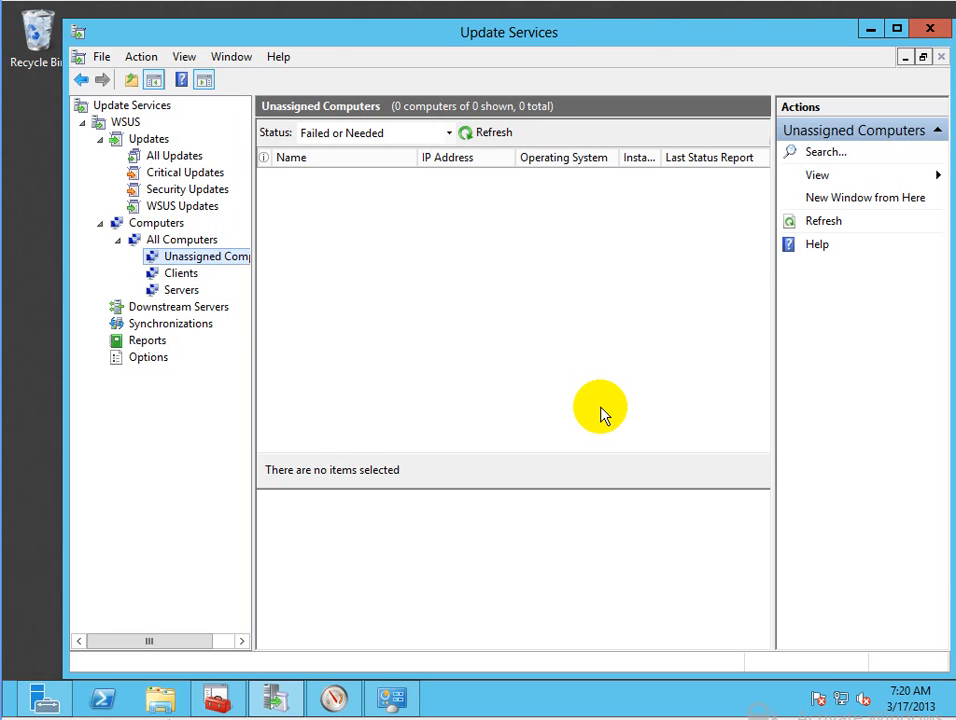
pyautogui.click(179, 239)
pyautogui.rightClick(178, 240)
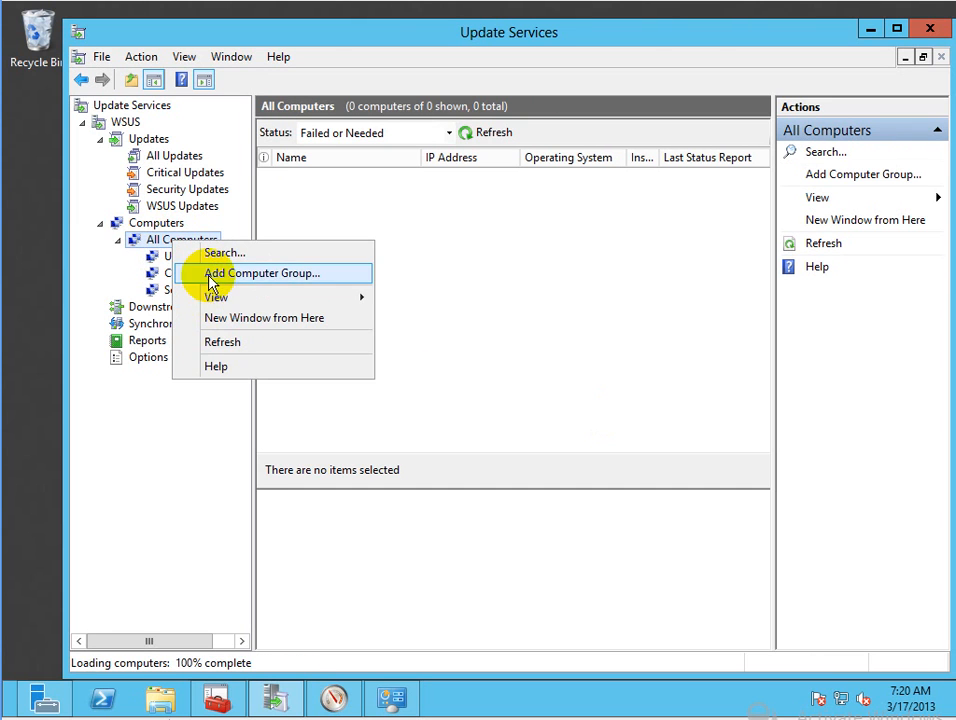
pyautogui.click(530, 357)
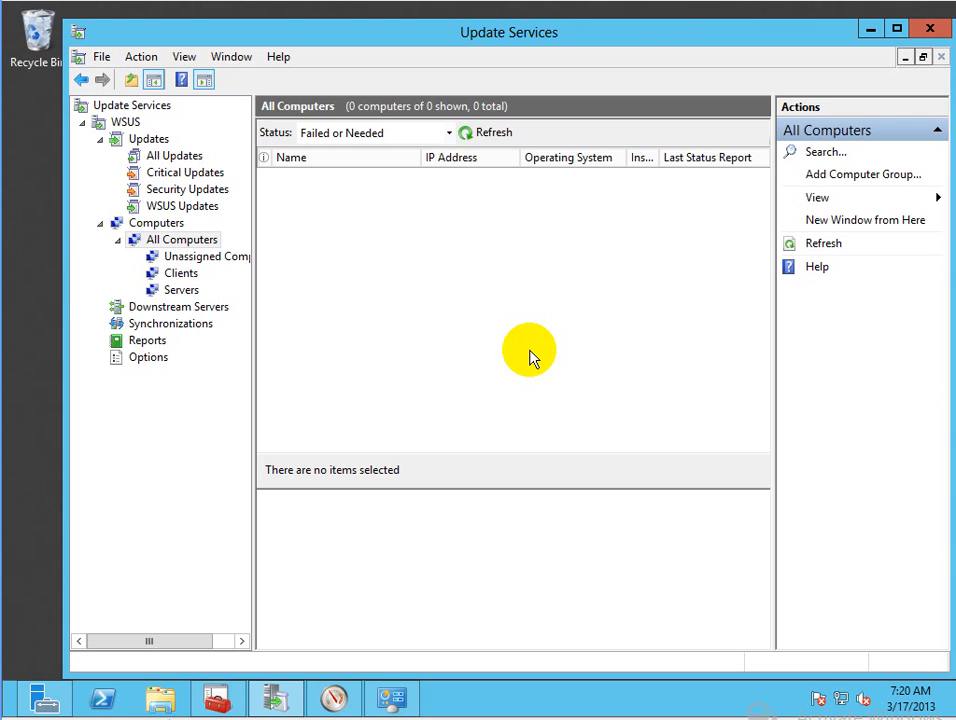
# Review the All Updates, Critical Updates, Security Updates and WSUS Updates views.
pyautogui.click(176, 157)
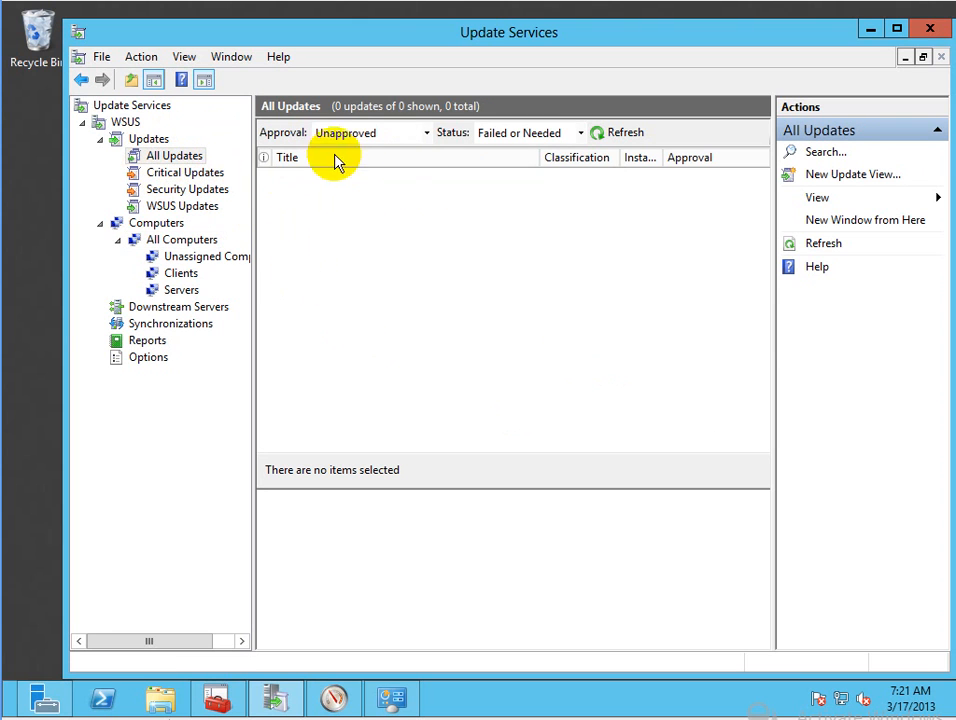
pyautogui.click(190, 173)
pyautogui.click(197, 190)
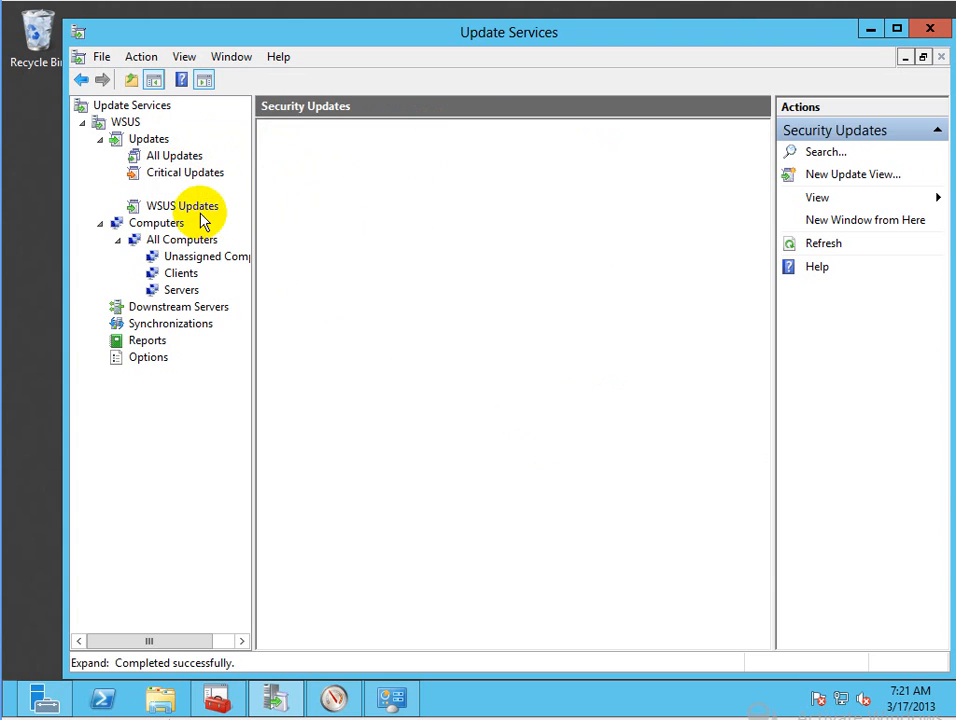
pyautogui.click(200, 207)
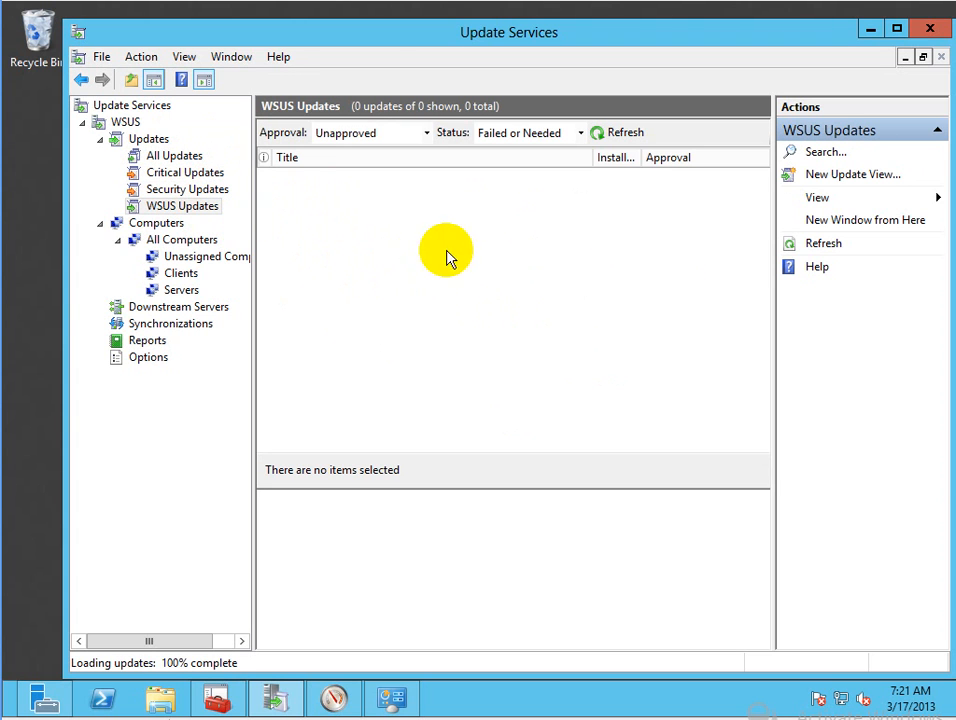
# Check the WSUS server overview and start a manual synchronization from Synchronizations.
pyautogui.click(122, 122)
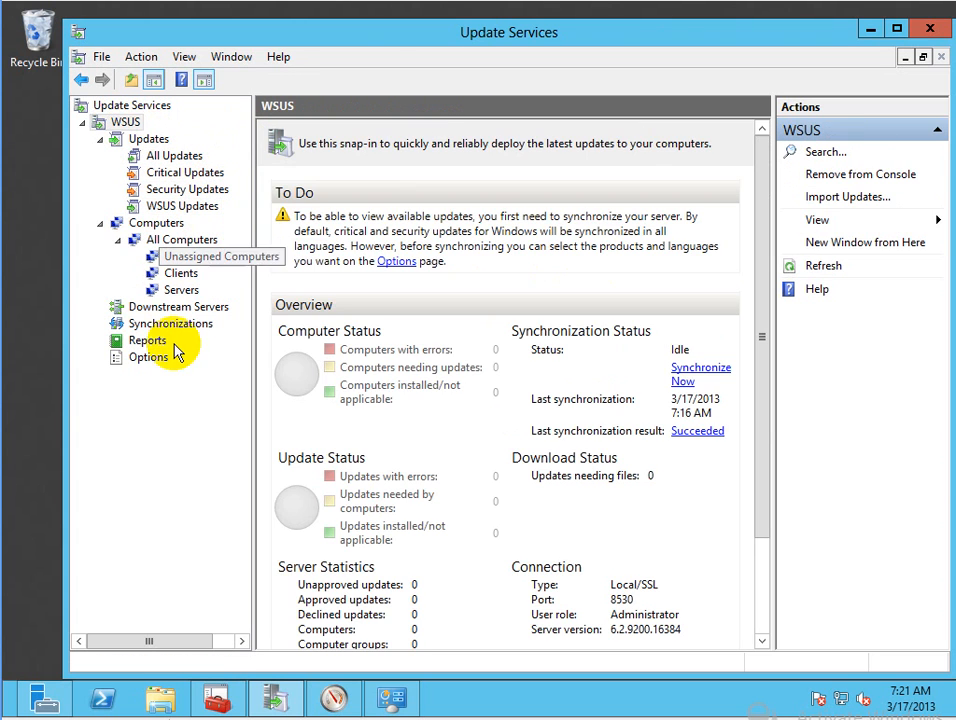
pyautogui.click(165, 324)
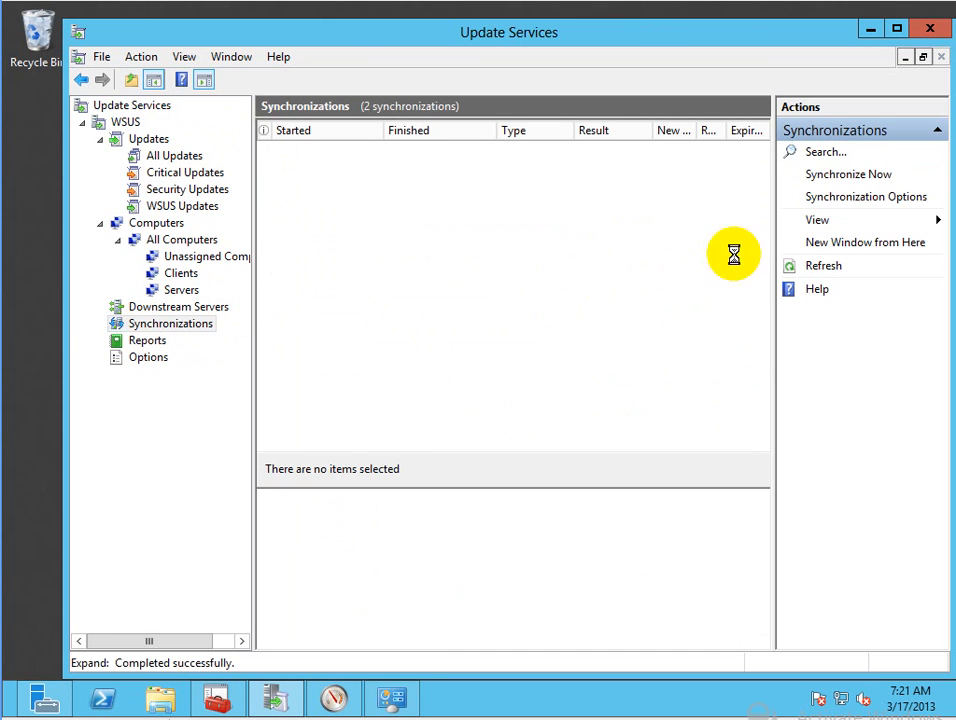
pyautogui.click(843, 175)
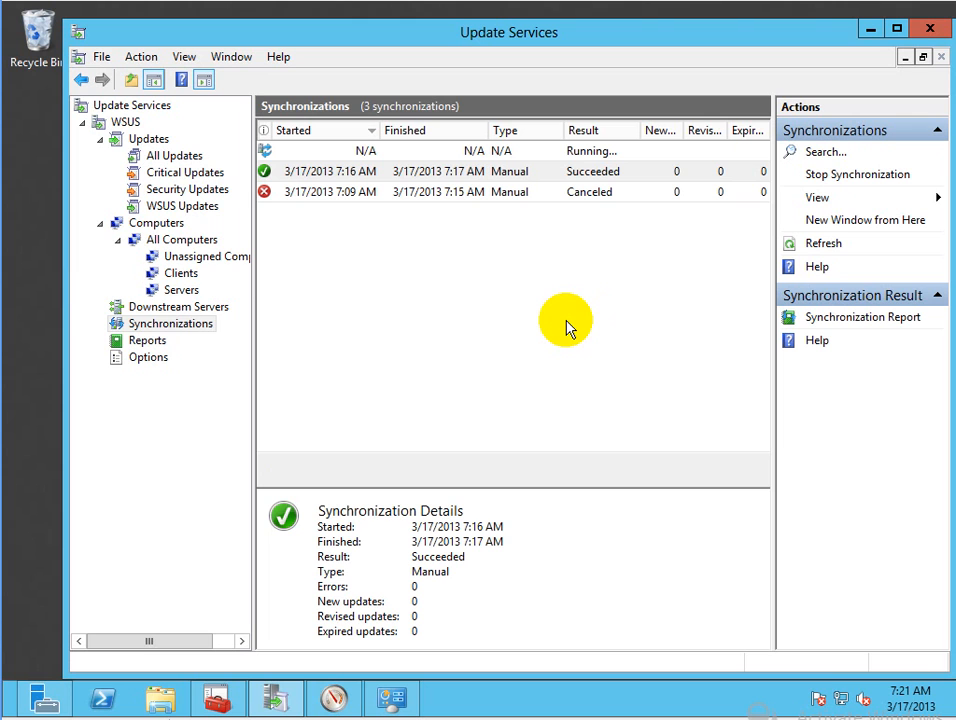
# Try to open the Update Status Summary report and follow the Microsoft Report Viewer 2008 Redistributable link.
pyautogui.click(143, 344)
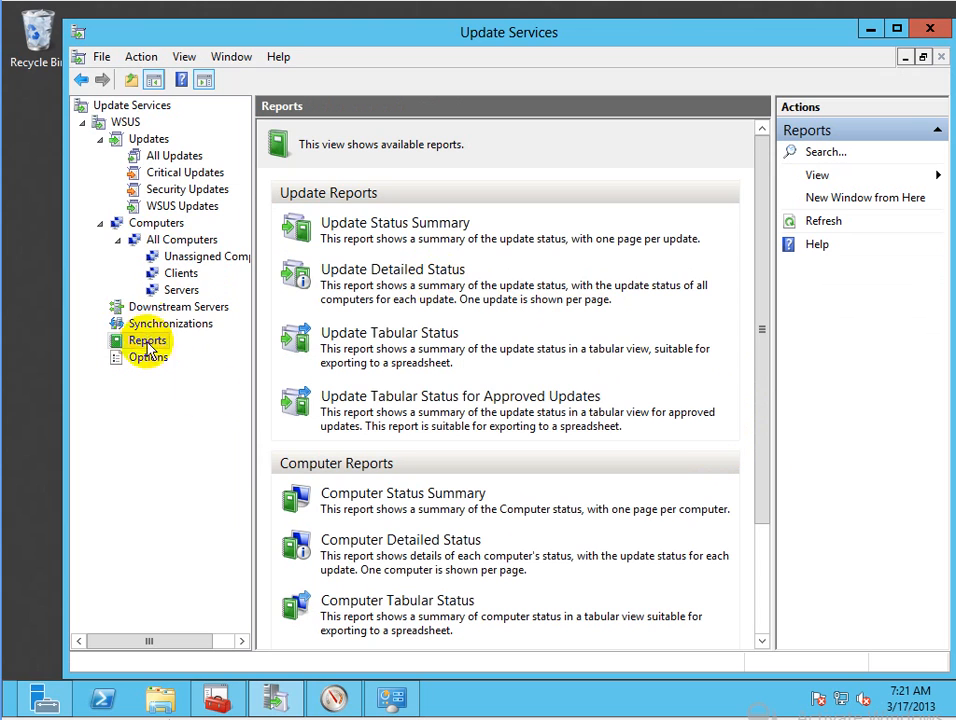
pyautogui.click(390, 225)
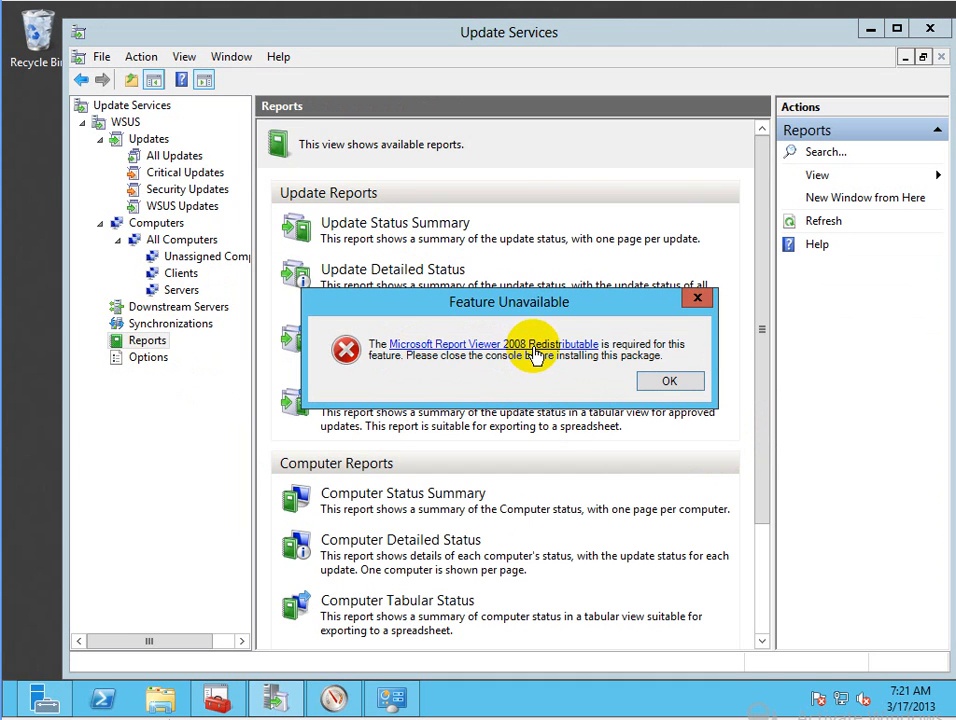
pyautogui.click(670, 383)
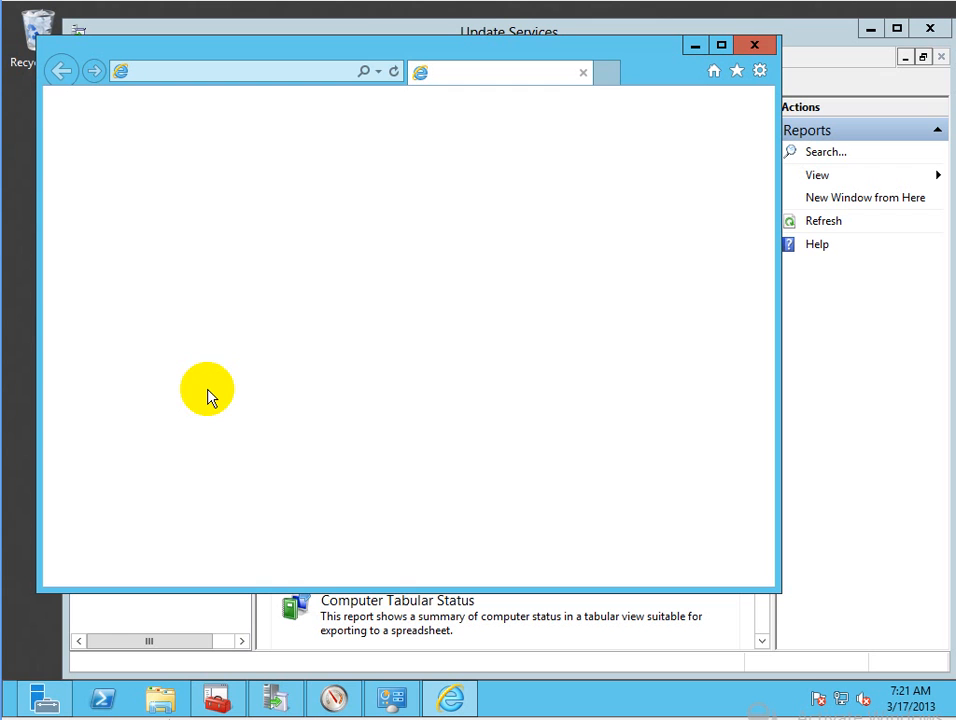
# Return to the Update Services console and review the server's configuration options.
pyautogui.click(877, 462)
pyautogui.click(148, 362)
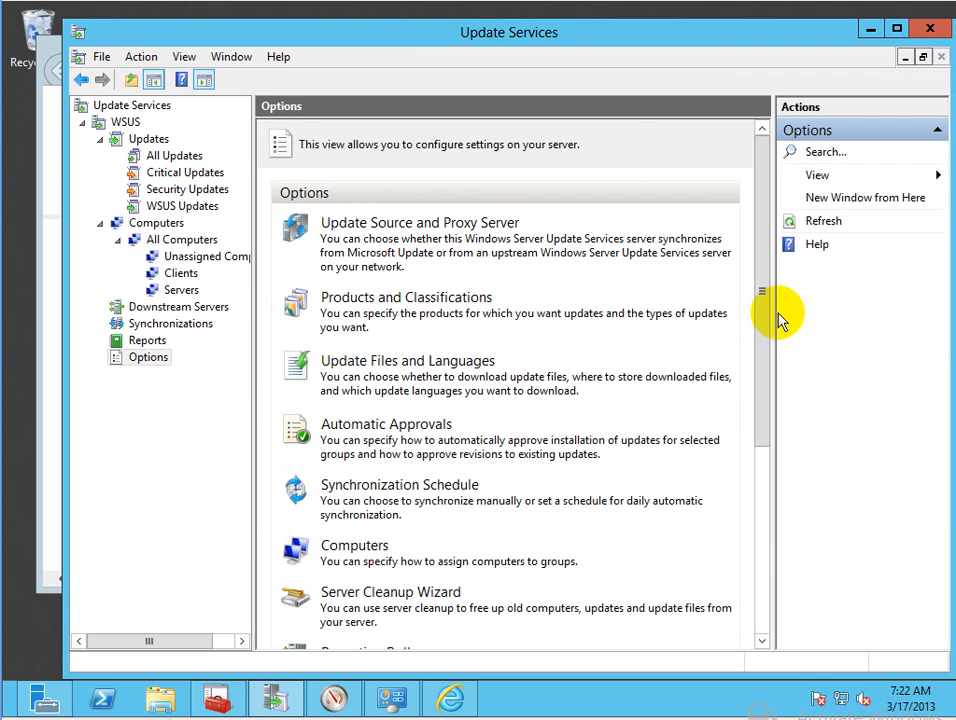
pyautogui.moveTo(762, 340); pyautogui.dragTo(728, 495)
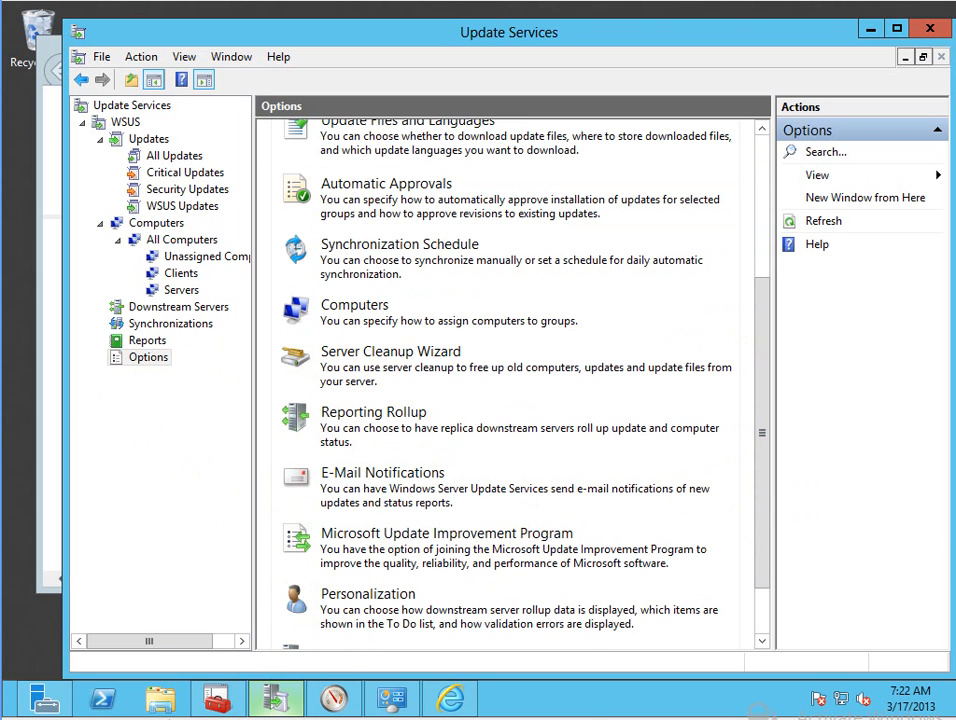
# Switch to the 2012-hyper-v-new virtual machine and open Group Policy Management from Server Manager.
pyautogui.click(277, 719)
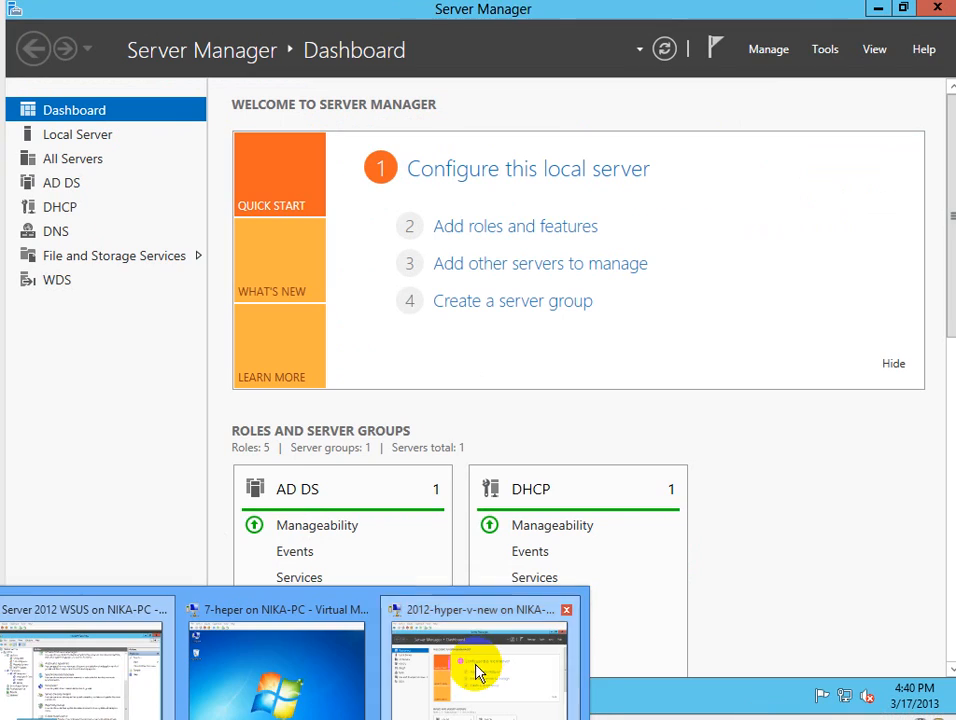
pyautogui.click(476, 665)
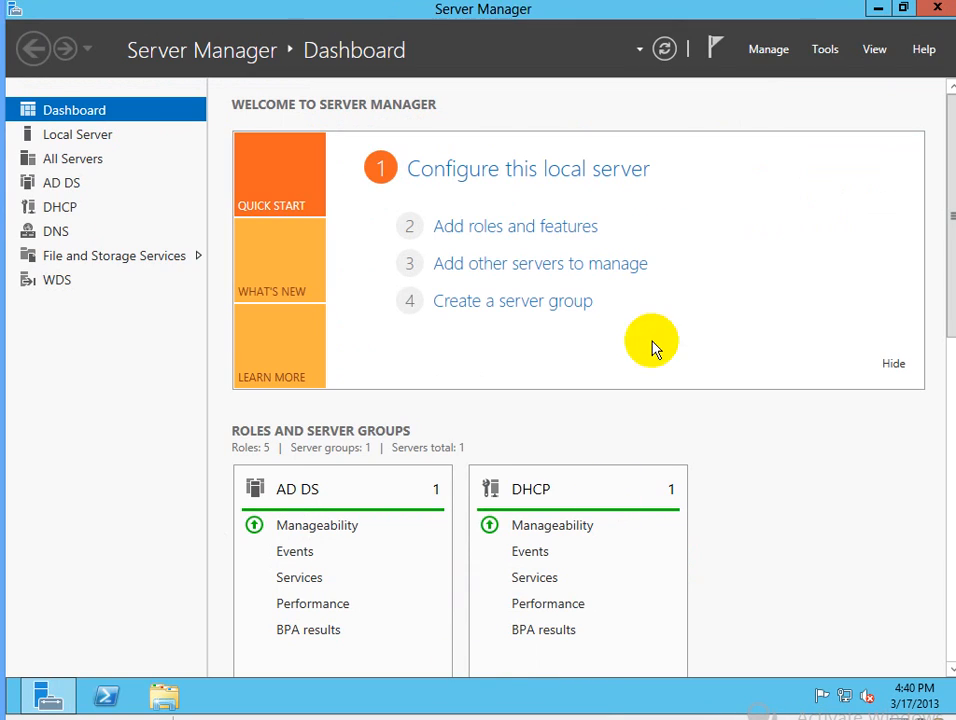
pyautogui.click(827, 50)
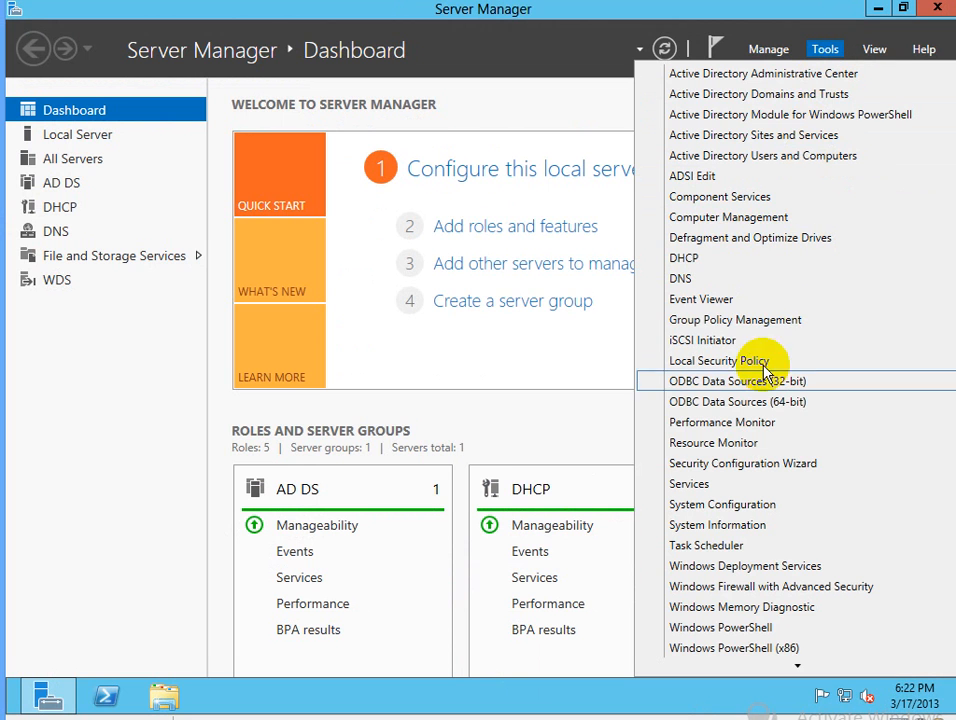
pyautogui.click(737, 320)
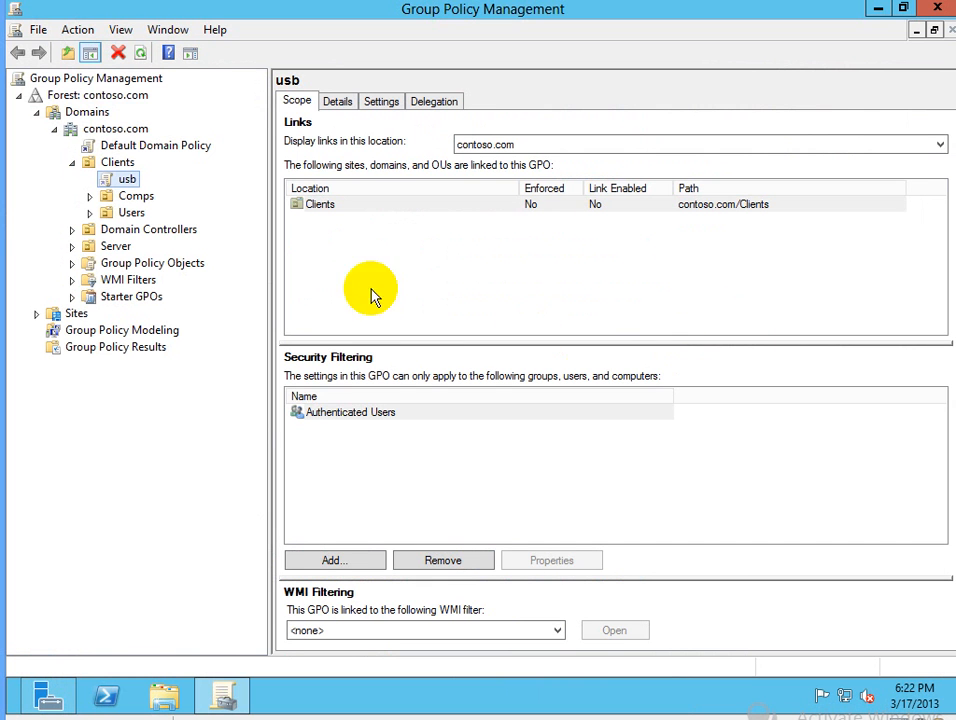
pyautogui.click(92, 166)
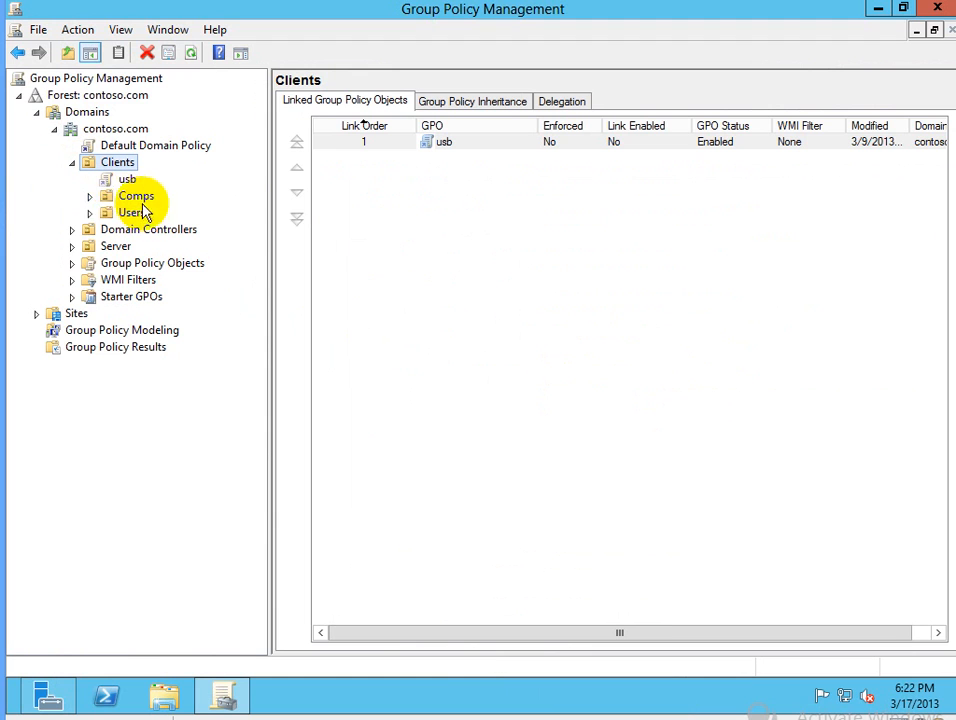
pyautogui.rightClick(108, 165)
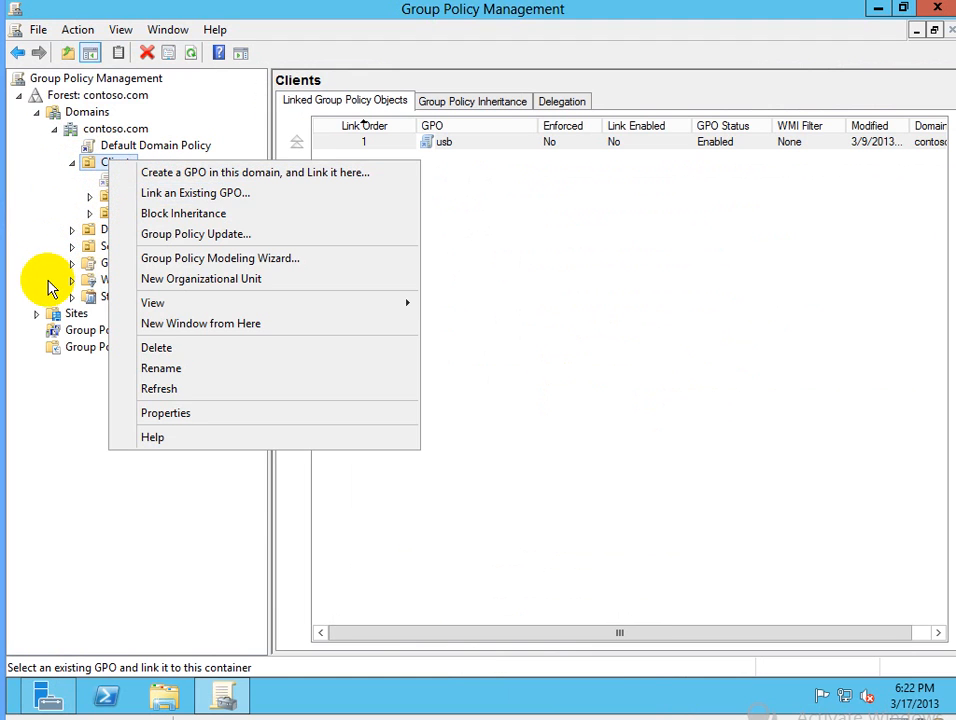
pyautogui.click(59, 279)
# Create a new unlinked group policy object named WSUS in contoso.com with no source starter GPO.
pyautogui.rightClick(140, 268)
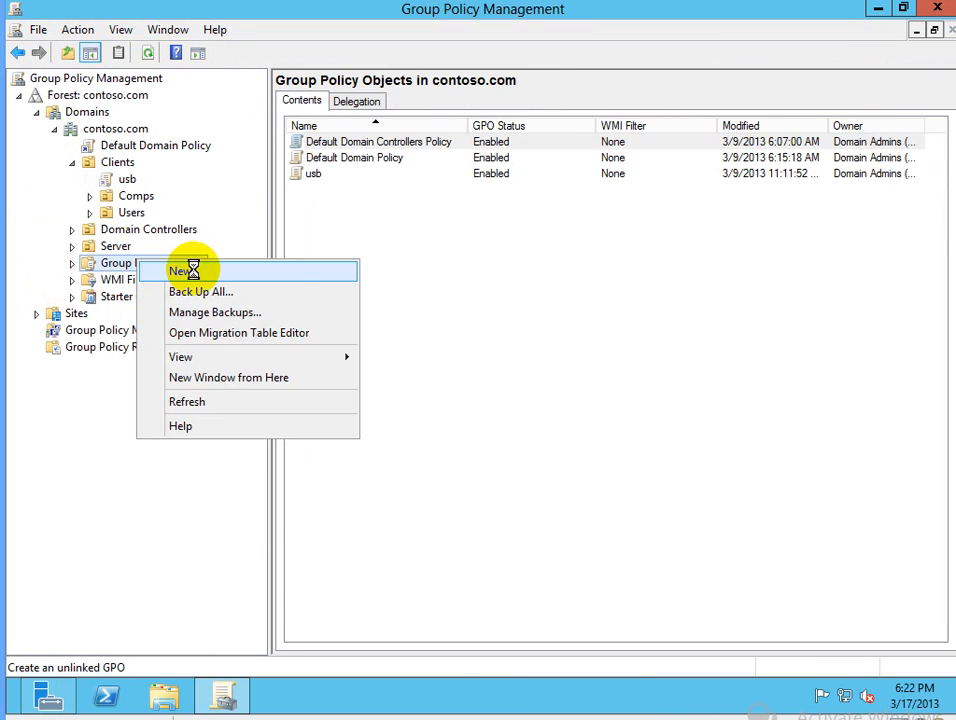
pyautogui.click(188, 271)
pyautogui.write('WSUS')
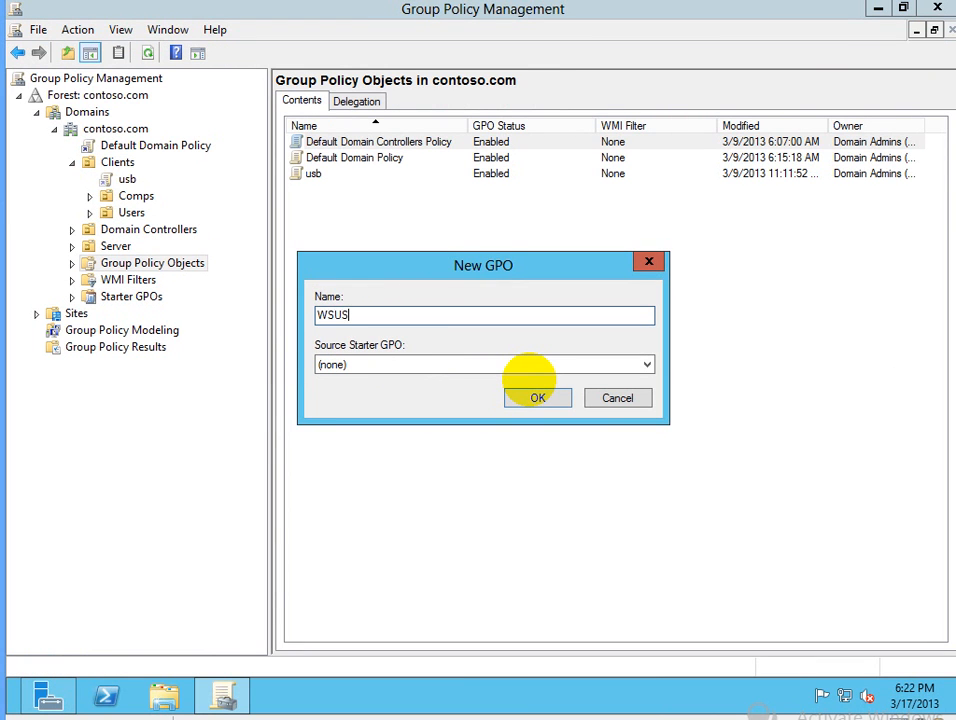
pyautogui.click(551, 403)
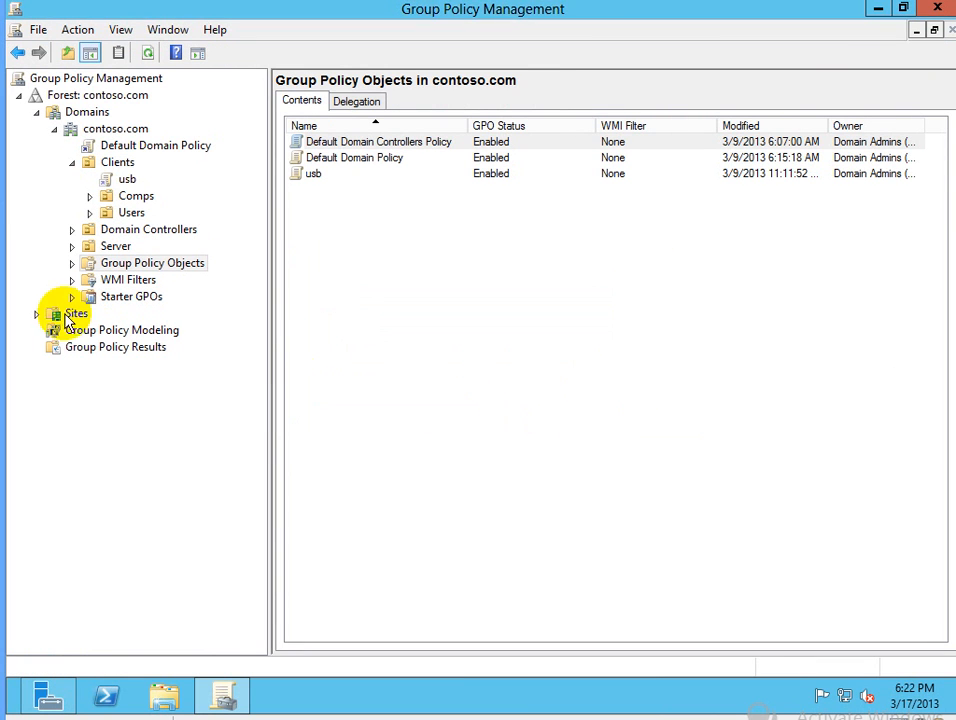
# Open the WSUS group policy object of contoso.com for editing.
pyautogui.click(78, 262)
pyautogui.click(127, 330)
pyautogui.rightClick(127, 330)
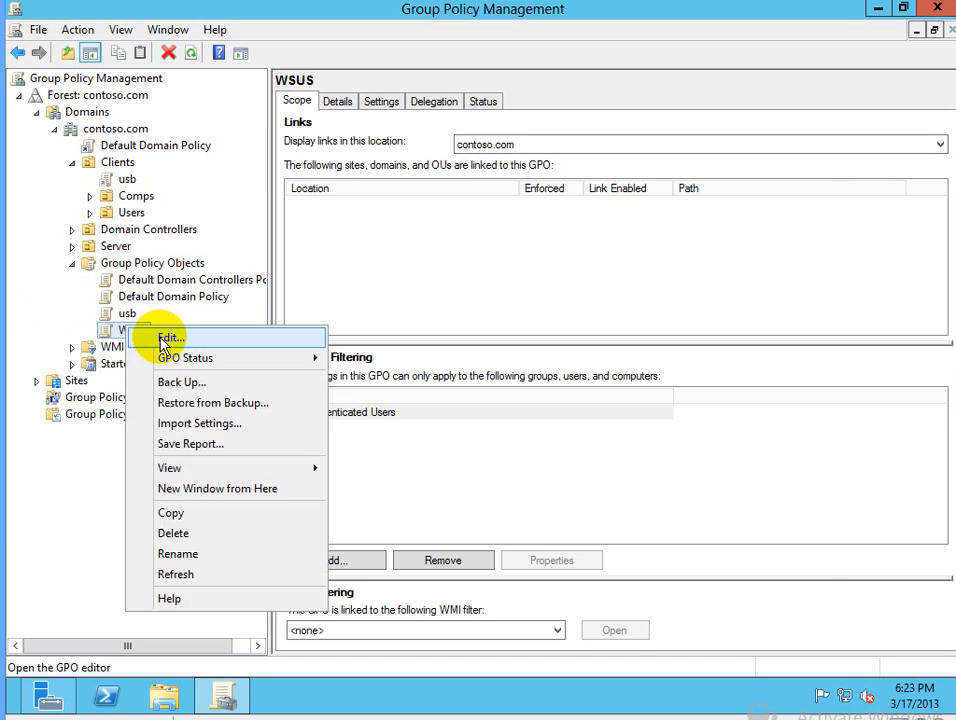
pyautogui.click(165, 340)
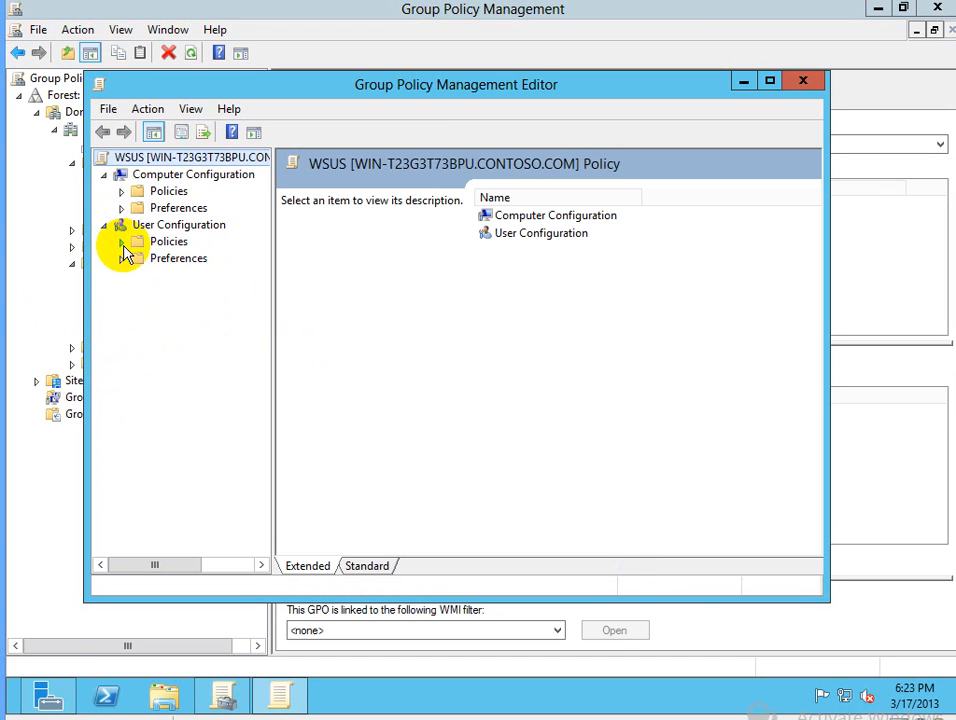
# Browse to the Windows Update settings under Computer Configuration, Policies, Administrative Templates, Windows Components in the maximized editor.
pyautogui.click(121, 191)
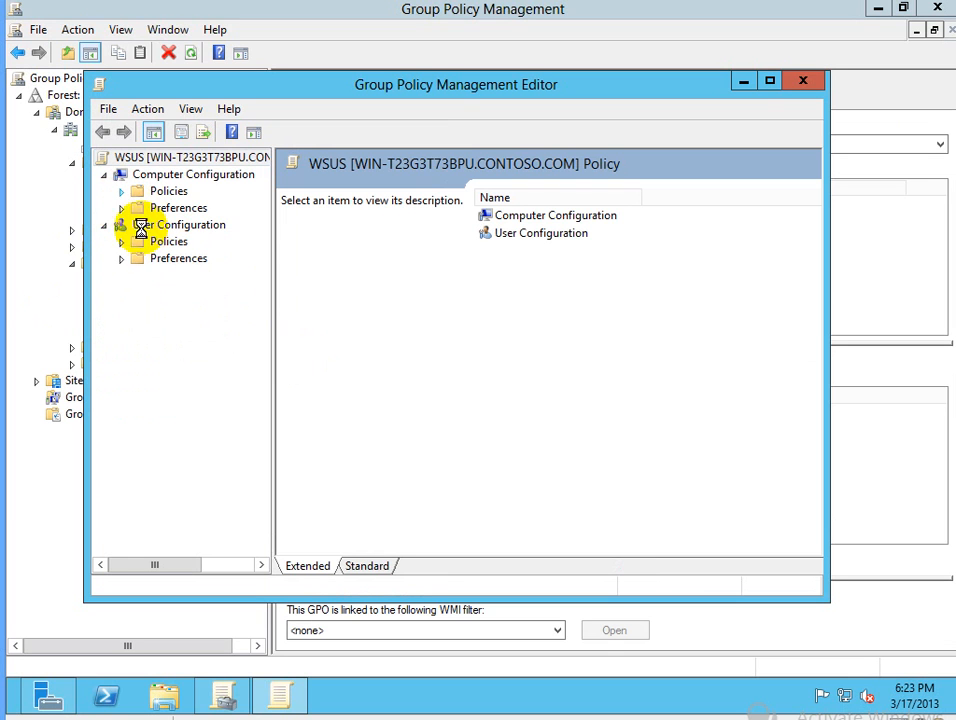
pyautogui.click(200, 242)
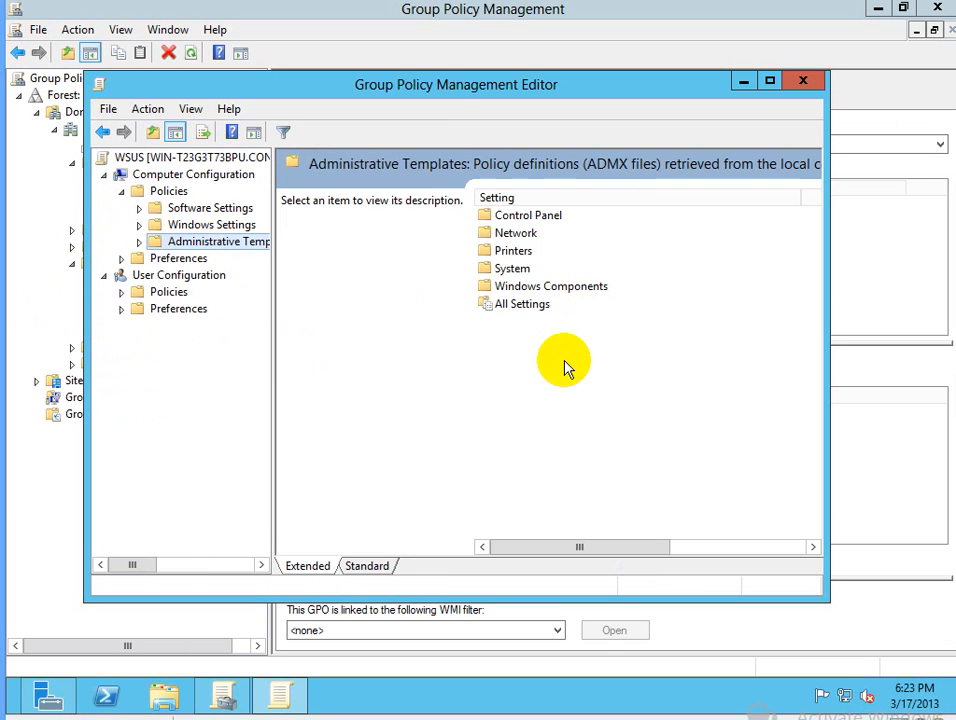
pyautogui.doubleClick(529, 284)
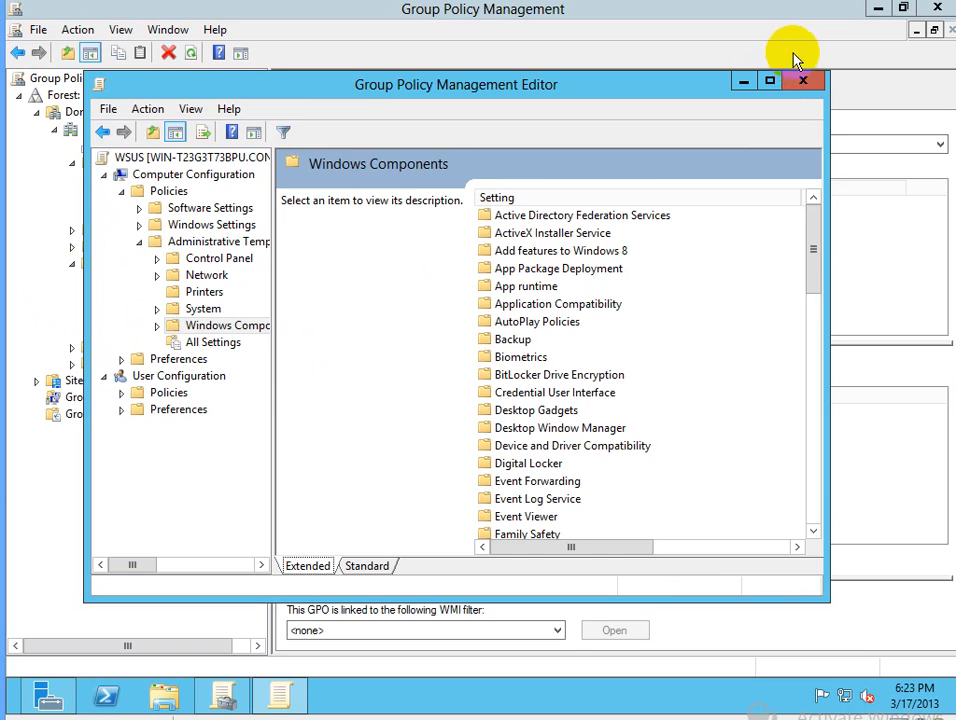
pyautogui.click(769, 80)
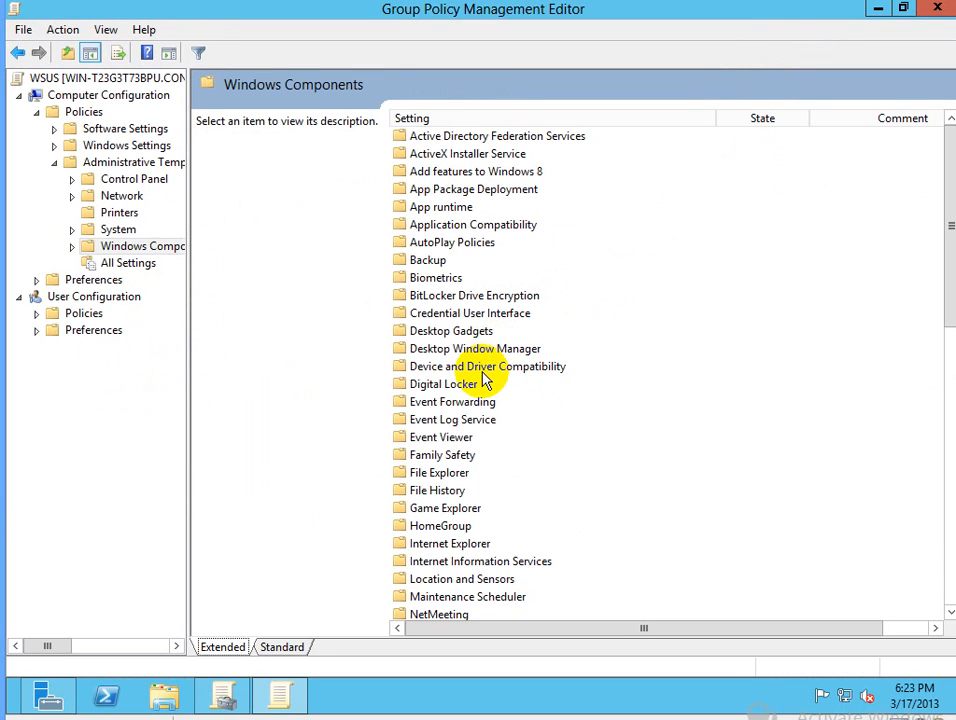
pyautogui.click(463, 385)
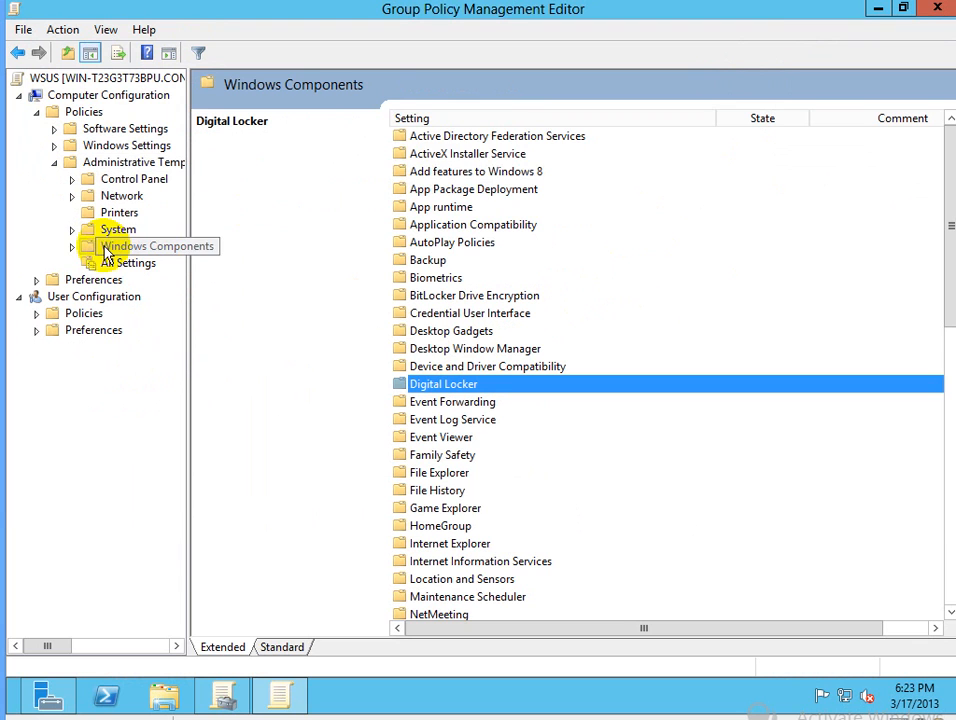
pyautogui.scroll(-12, 493, 418)
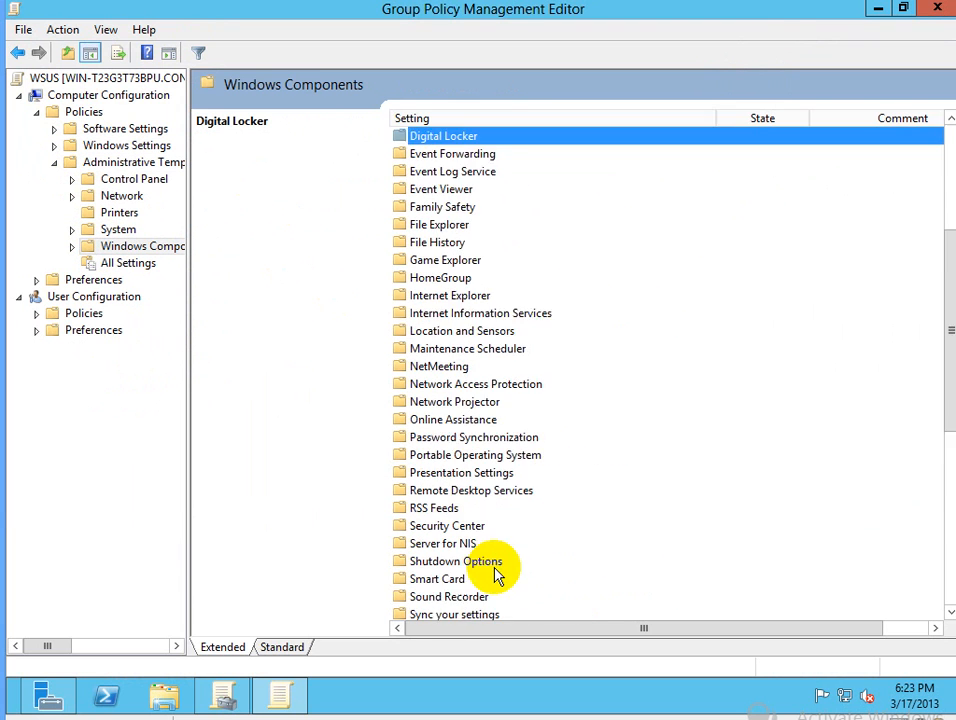
pyautogui.doubleClick(465, 597)
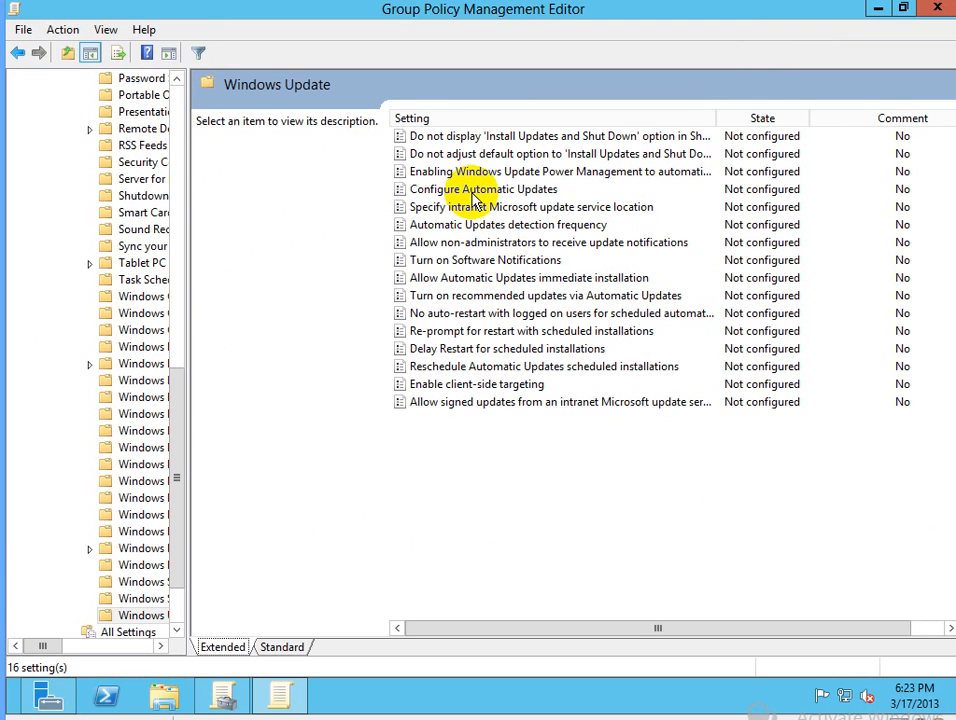
# Enable Configure Automatic Updates with 4 - Auto download and schedule the install and a scheduled install time of 02:00.
pyautogui.click(472, 192)
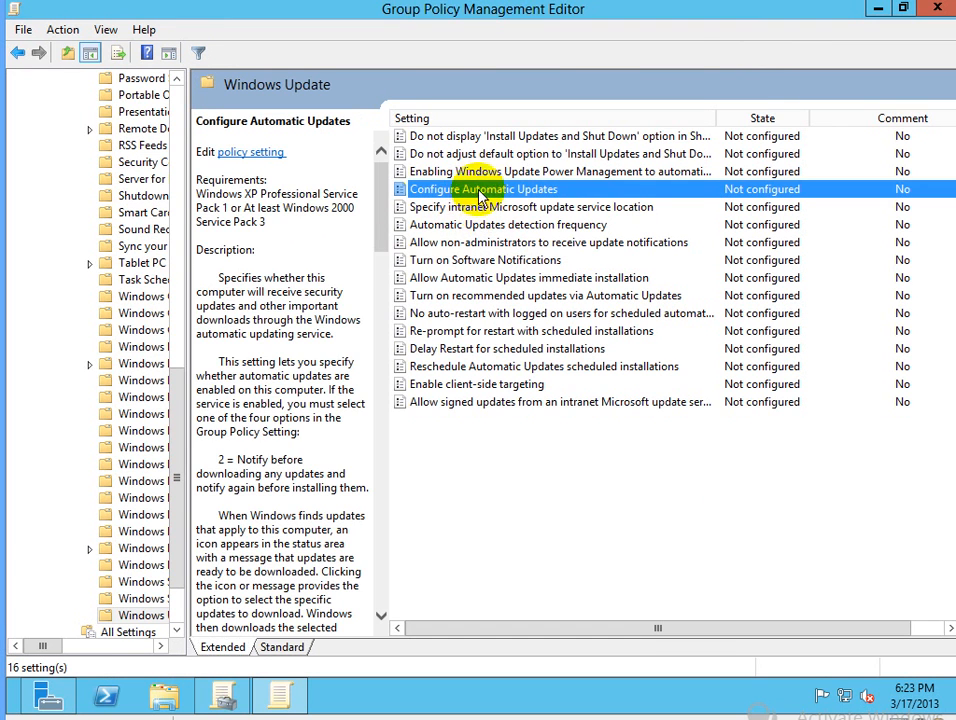
pyautogui.doubleClick(433, 189)
pyautogui.click(82, 164)
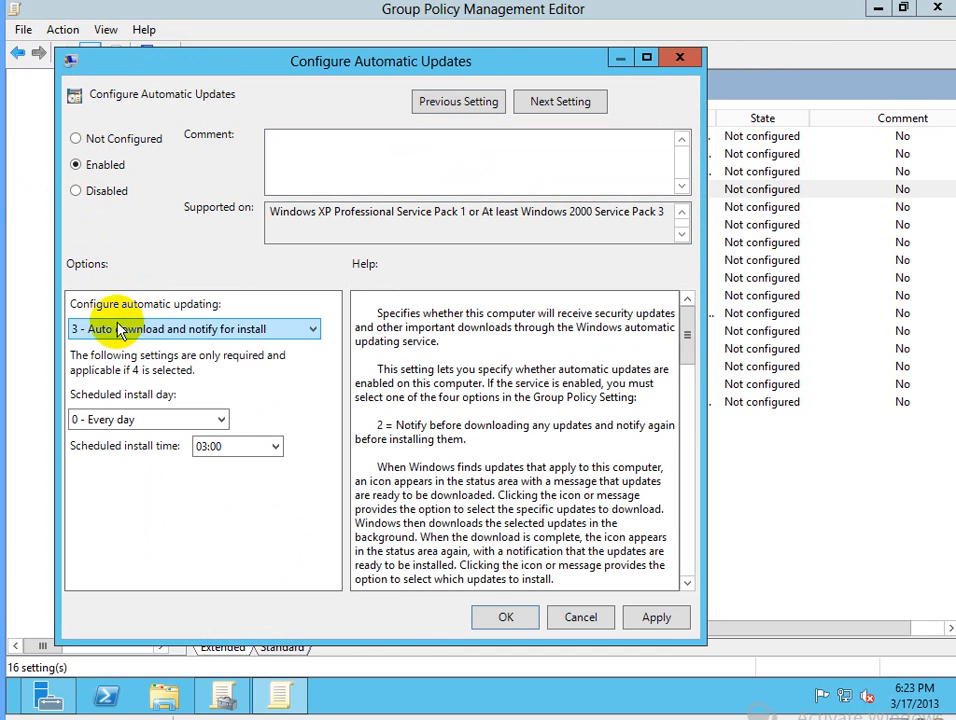
pyautogui.click(247, 330)
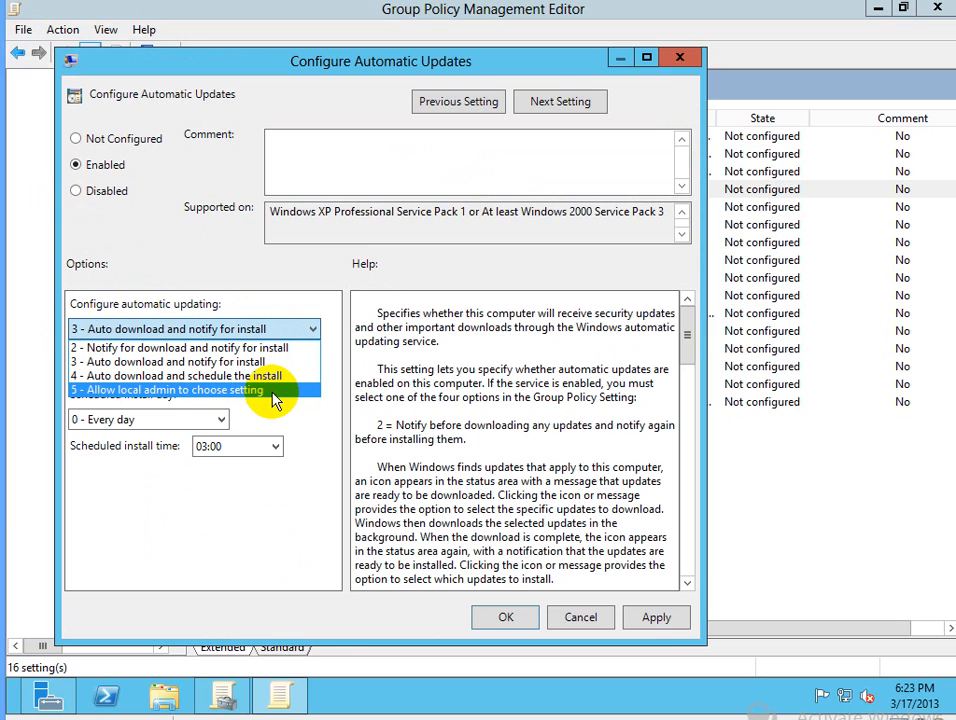
pyautogui.click(215, 378)
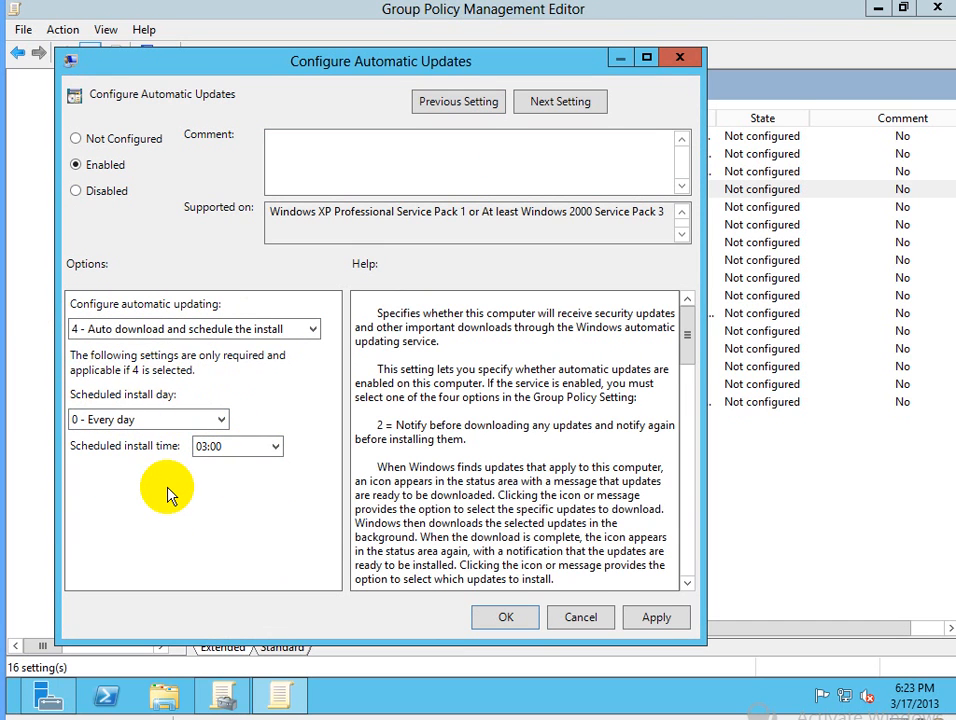
pyautogui.click(272, 447)
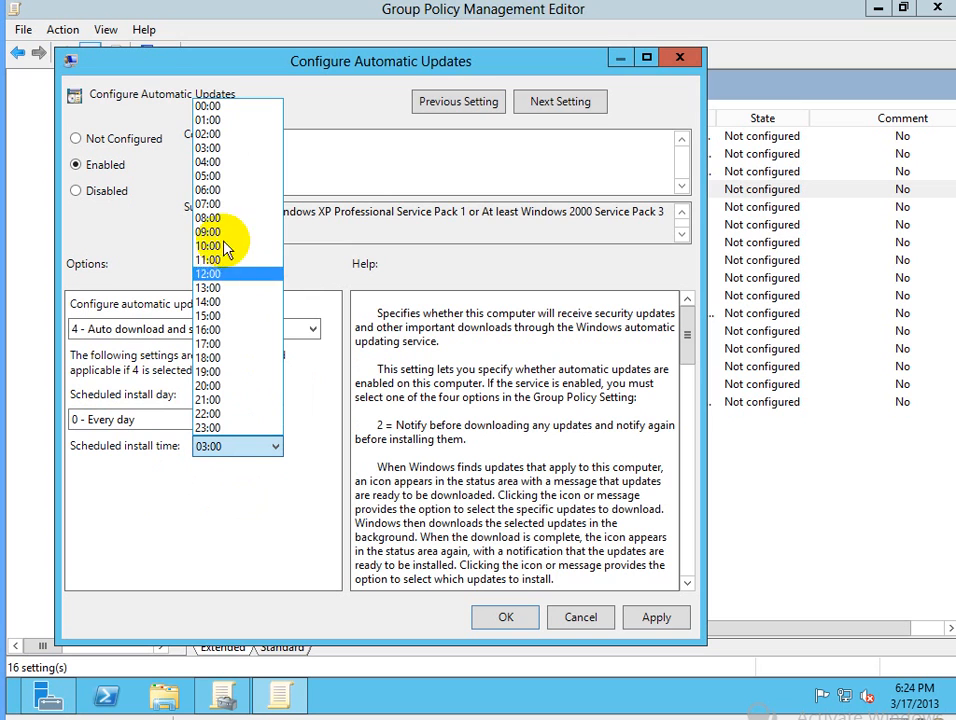
pyautogui.click(218, 135)
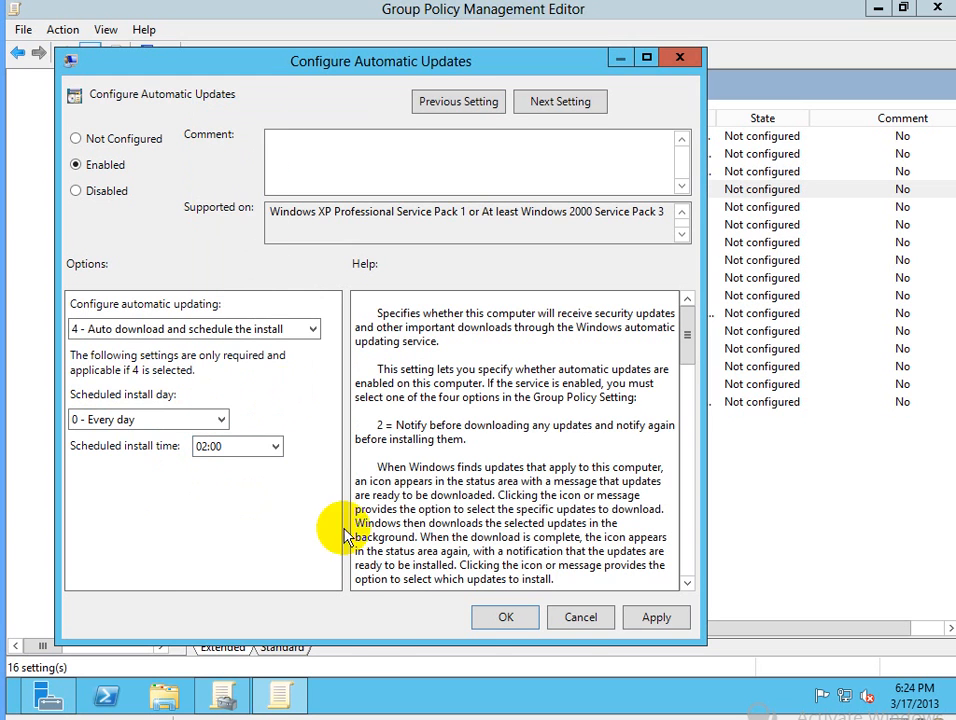
pyautogui.click(506, 617)
# Reopen the Configure Automatic Updates policy and review which Windows versions it supports.
pyautogui.click(528, 176)
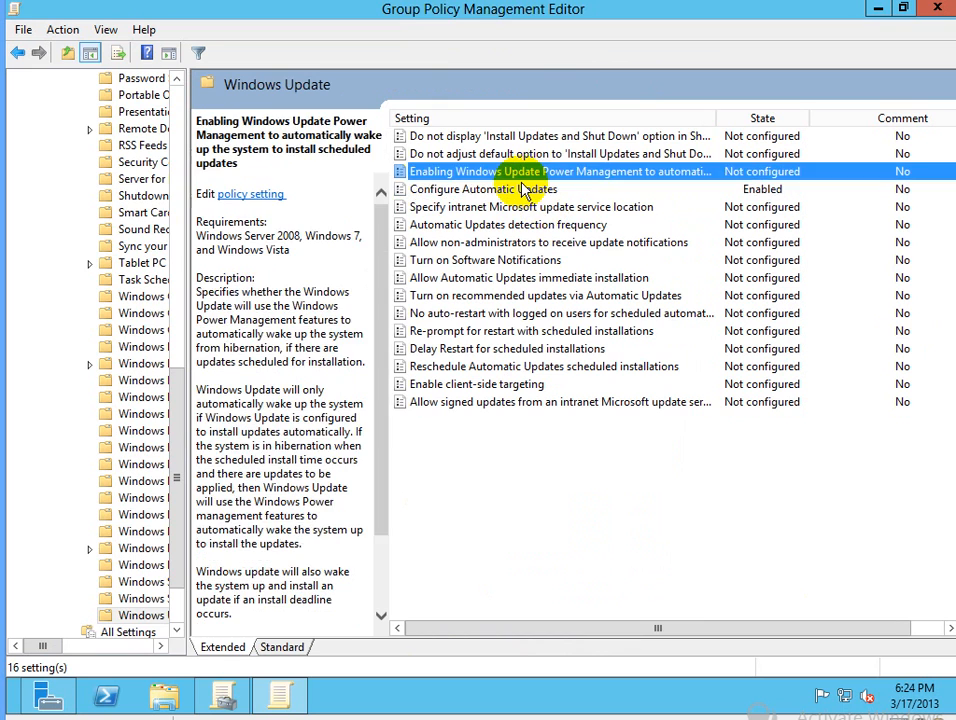
pyautogui.click(520, 190)
pyautogui.doubleClick(520, 190)
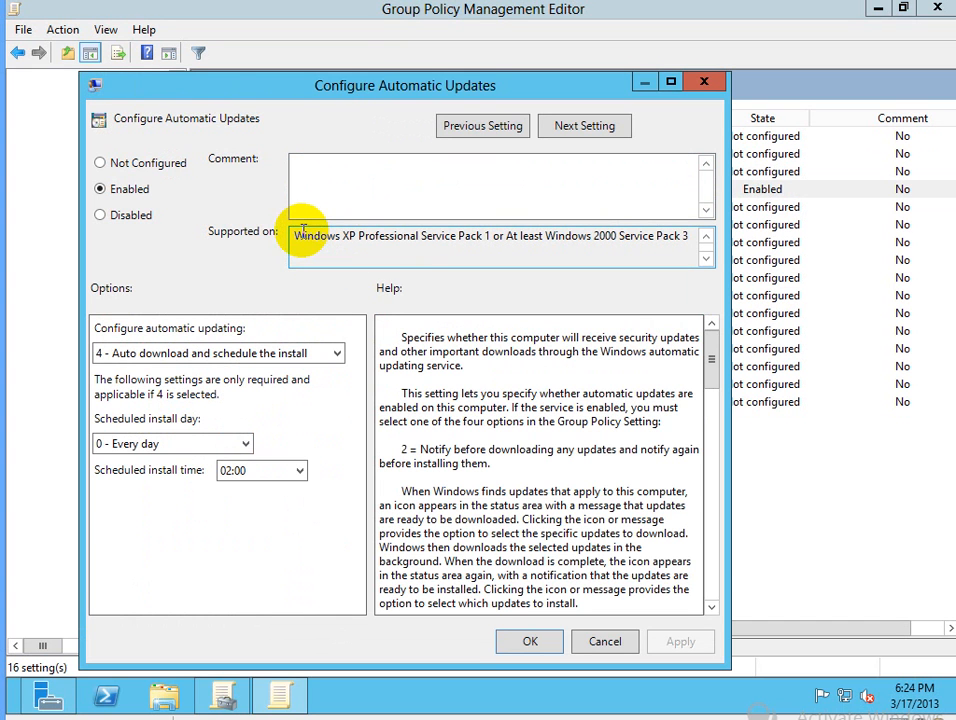
pyautogui.moveTo(299, 230); pyautogui.dragTo(490, 236)
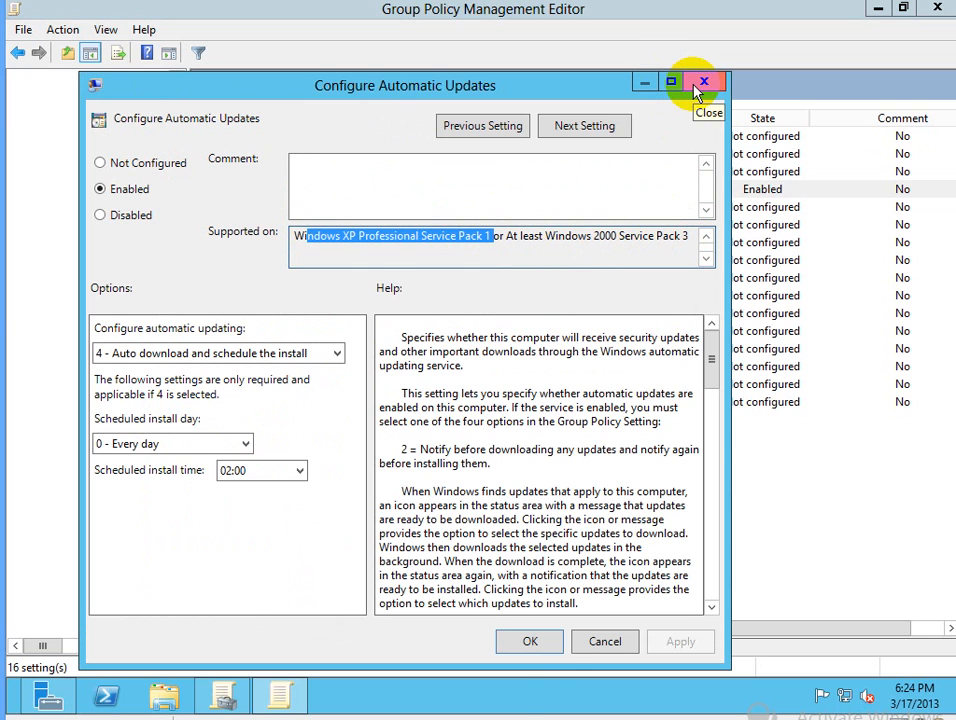
pyautogui.click(544, 648)
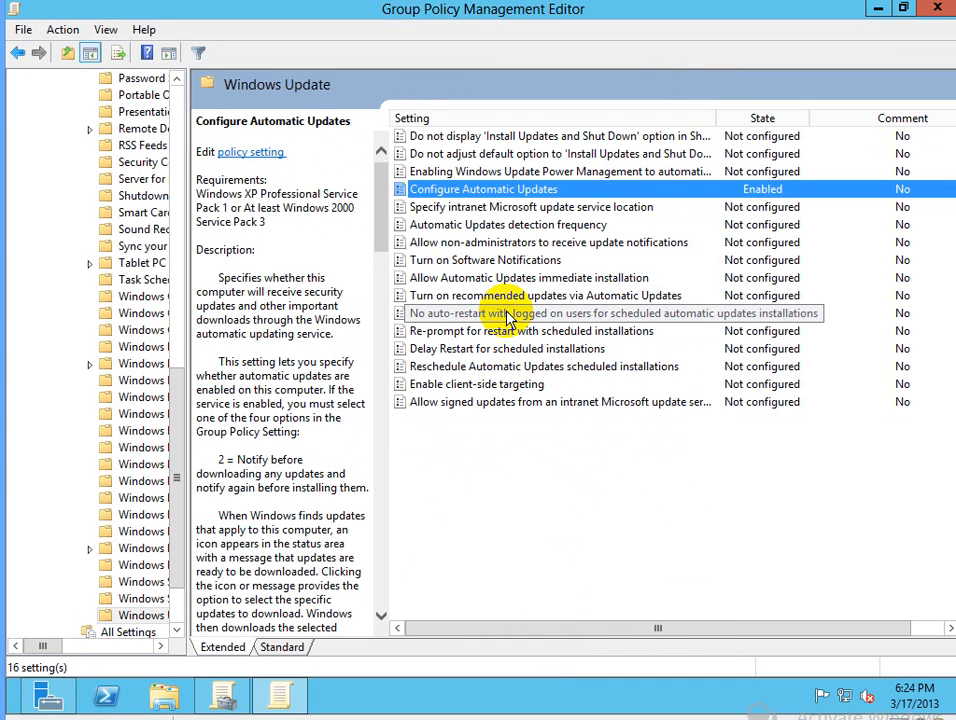
pyautogui.doubleClick(450, 212)
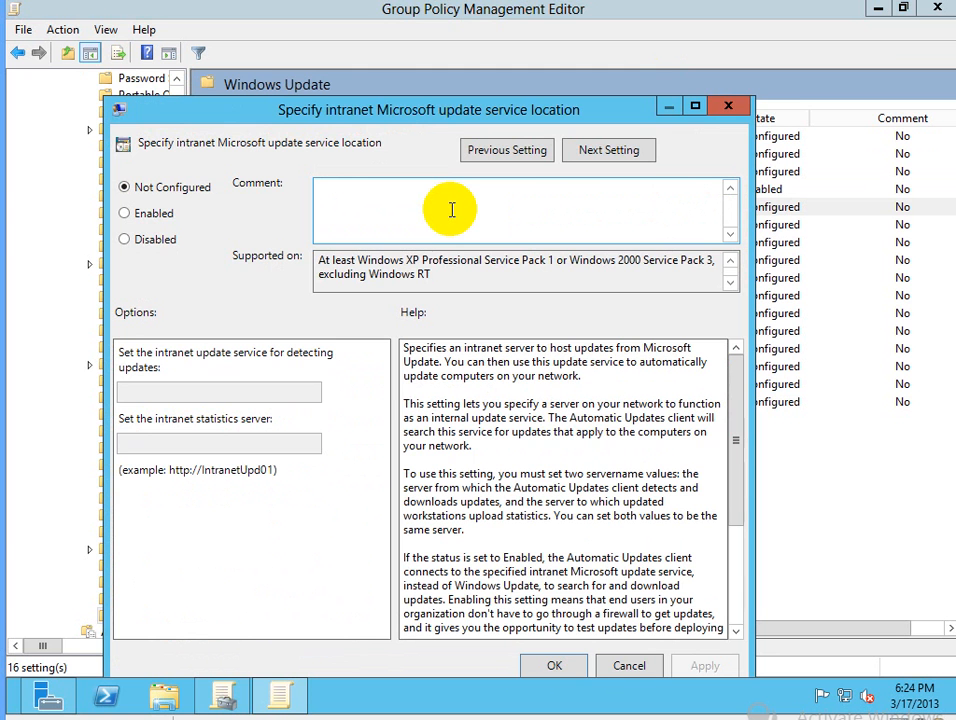
pyautogui.click(148, 218)
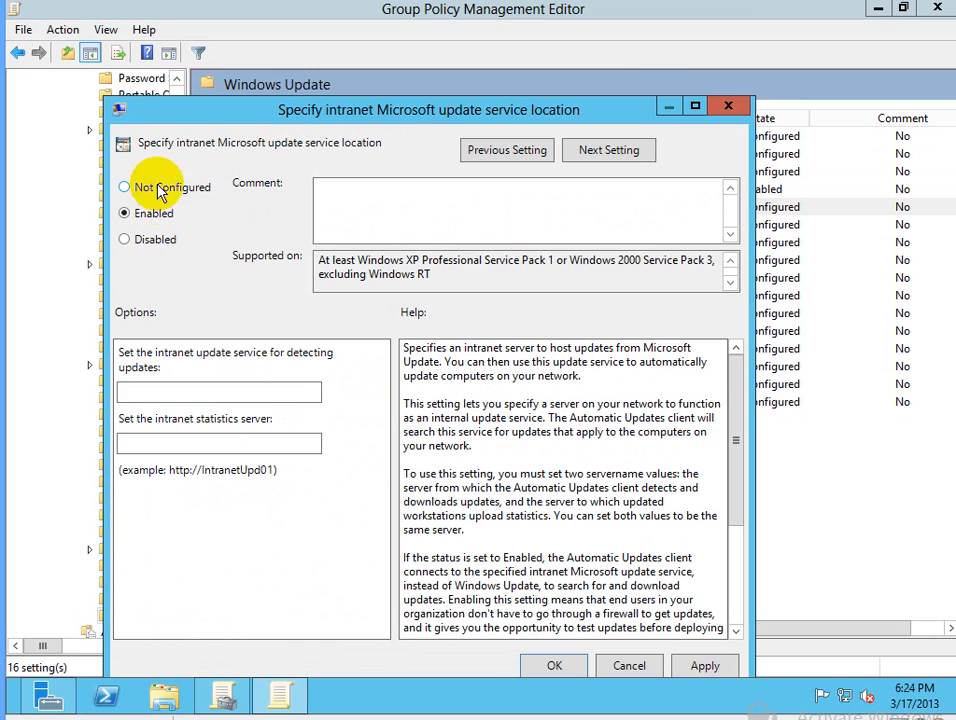
pyautogui.click(138, 389)
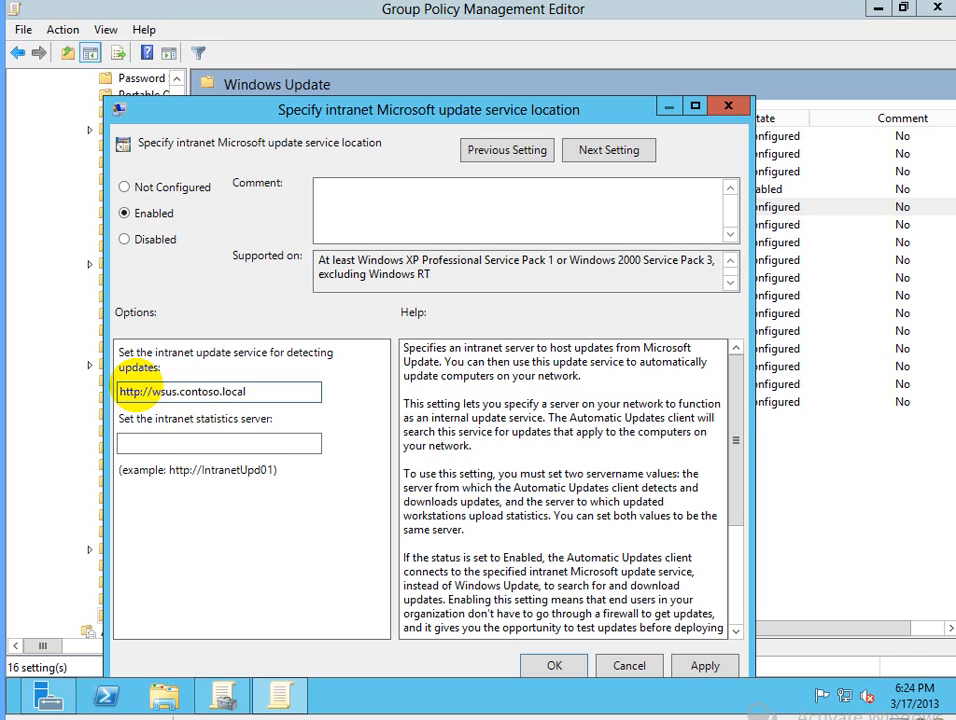
pyautogui.doubleClick(149, 390)
pyautogui.hotkey('ctrl', 'c')
pyautogui.click(198, 444)
pyautogui.hotkey('ctrl', 'v')
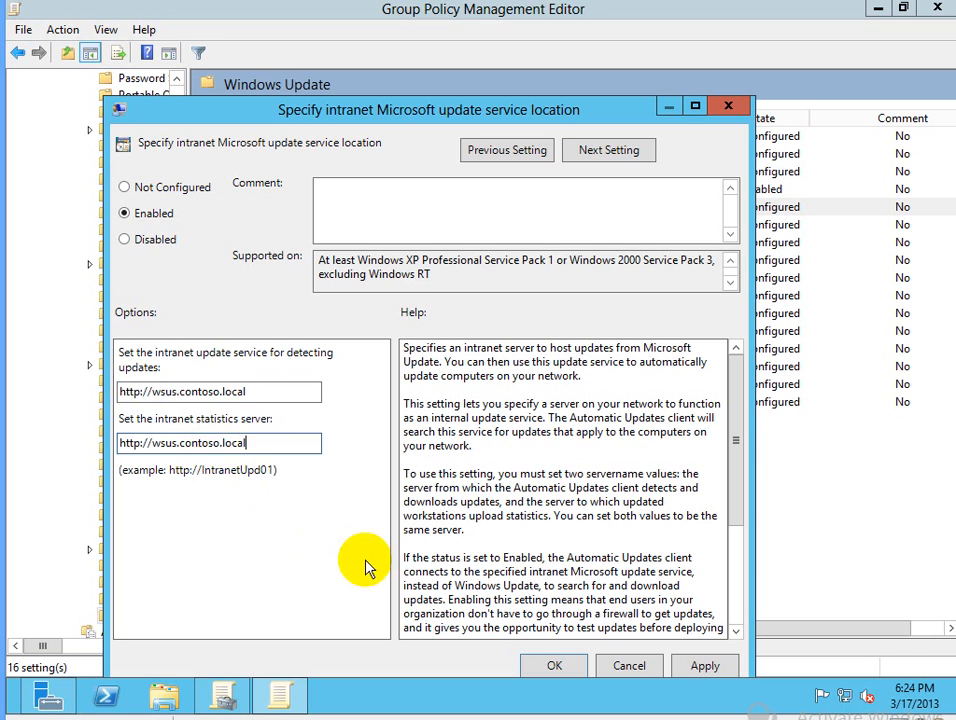
pyautogui.click(550, 663)
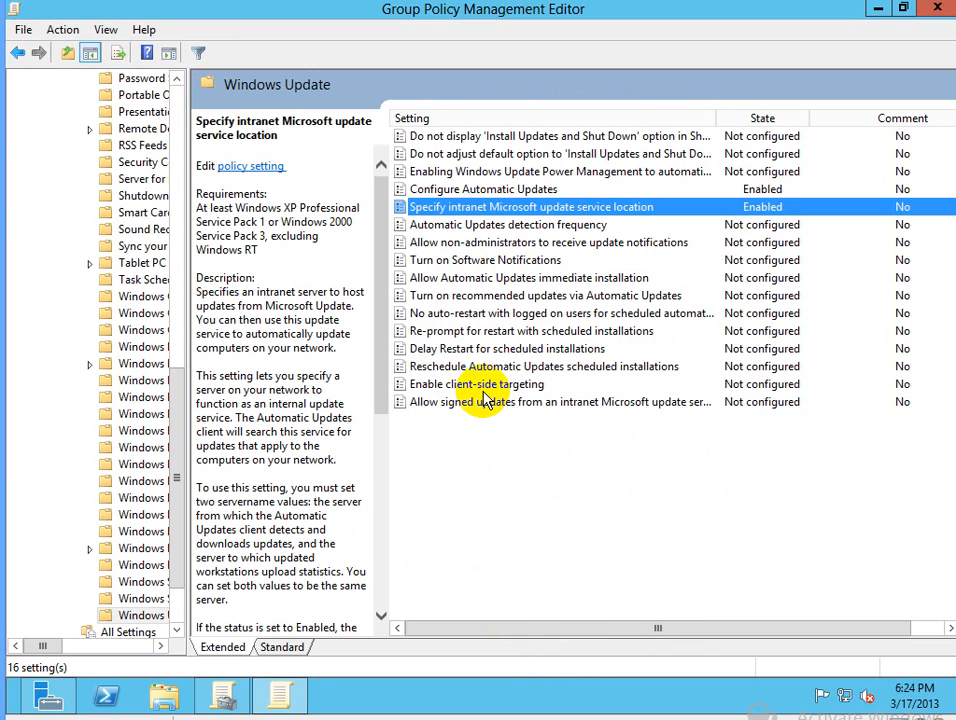
# Enable Re-prompt for restart with scheduled installations with a 10-minute wait, and close the policy editor.
pyautogui.click(497, 333)
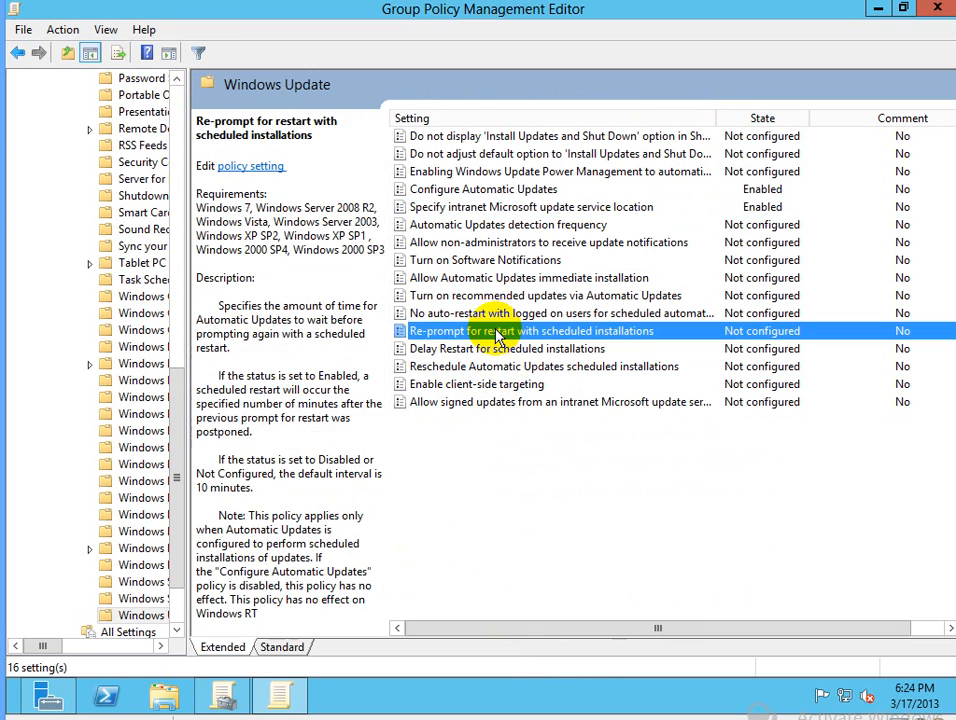
pyautogui.doubleClick(497, 333)
pyautogui.click(175, 237)
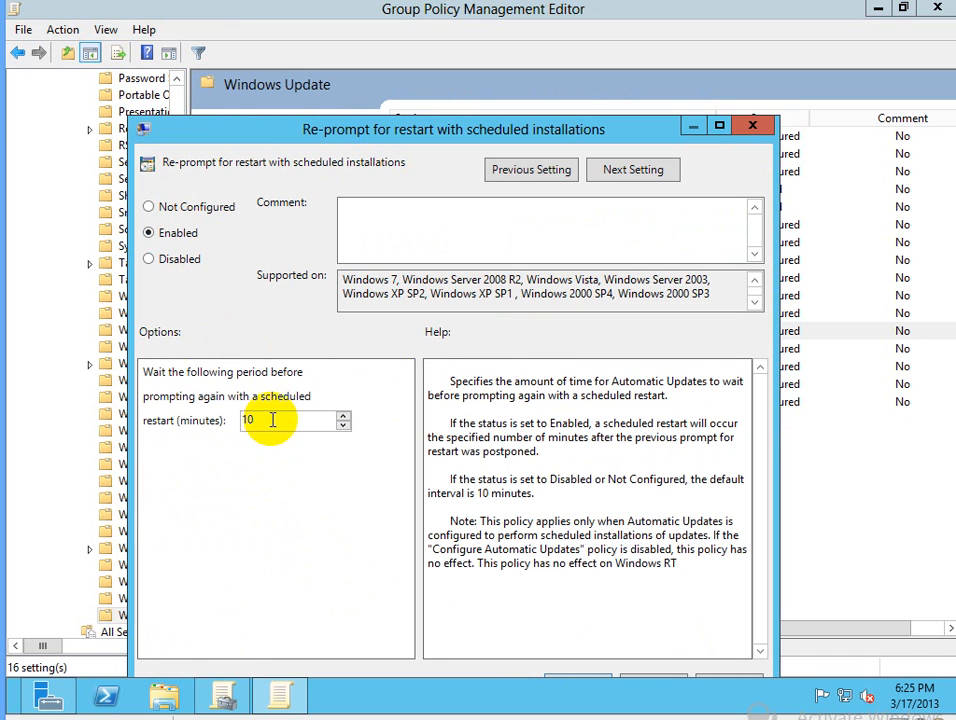
pyautogui.moveTo(272, 420); pyautogui.dragTo(186, 420)
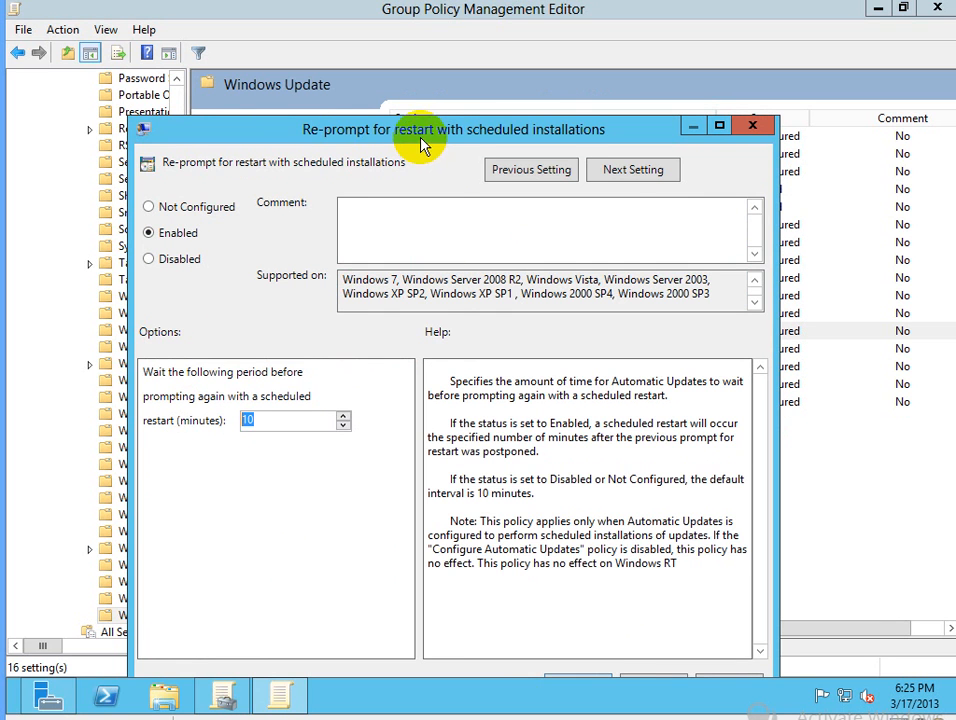
pyautogui.moveTo(427, 135); pyautogui.dragTo(431, 53)
pyautogui.click(582, 604)
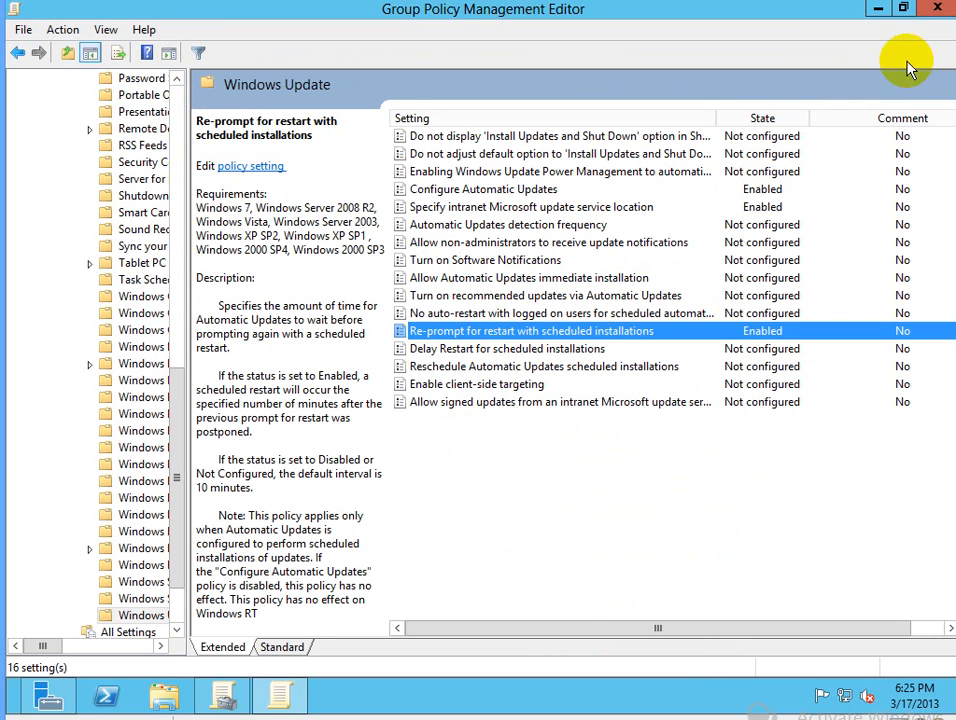
pyautogui.click(938, 10)
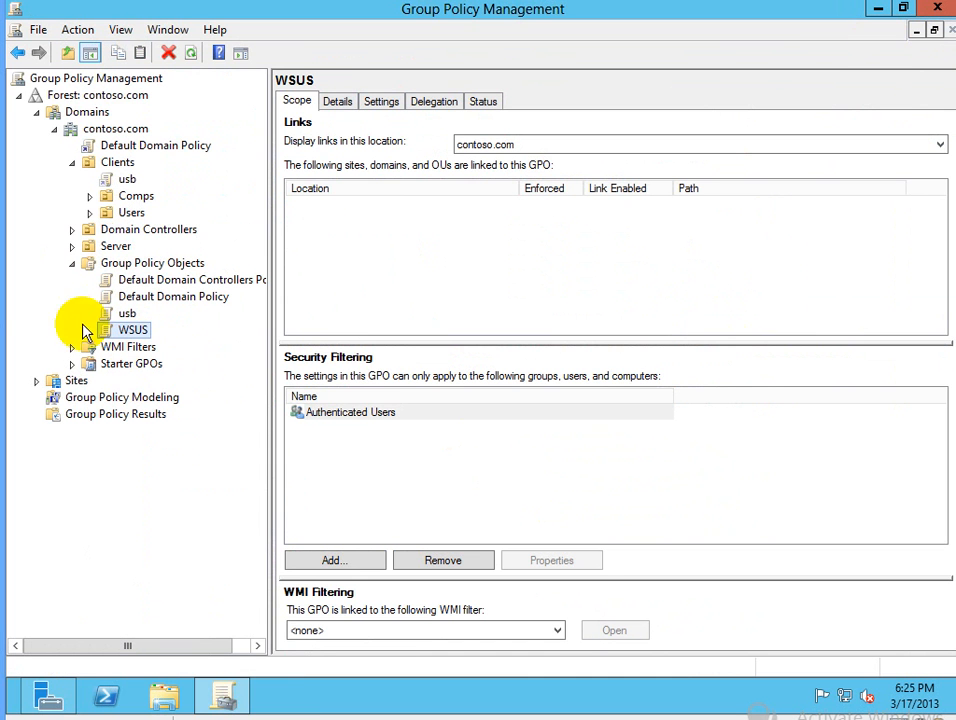
# Switch to the 7-heper virtual machine and check for updates in Windows Update.
pyautogui.moveTo(222, 697)
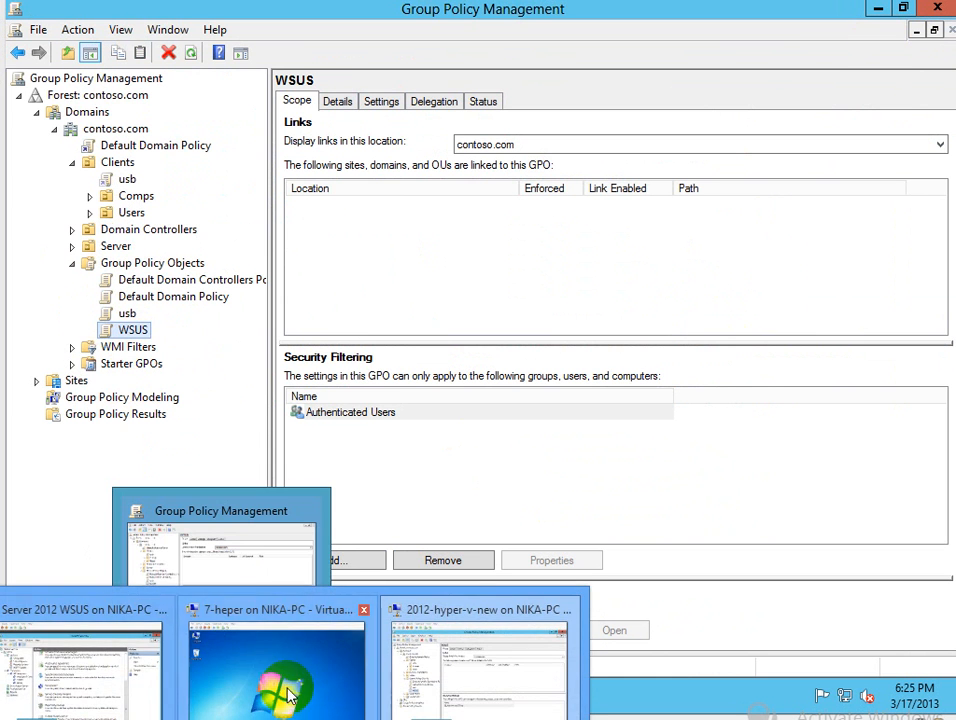
pyautogui.click(280, 655)
pyautogui.click(26, 698)
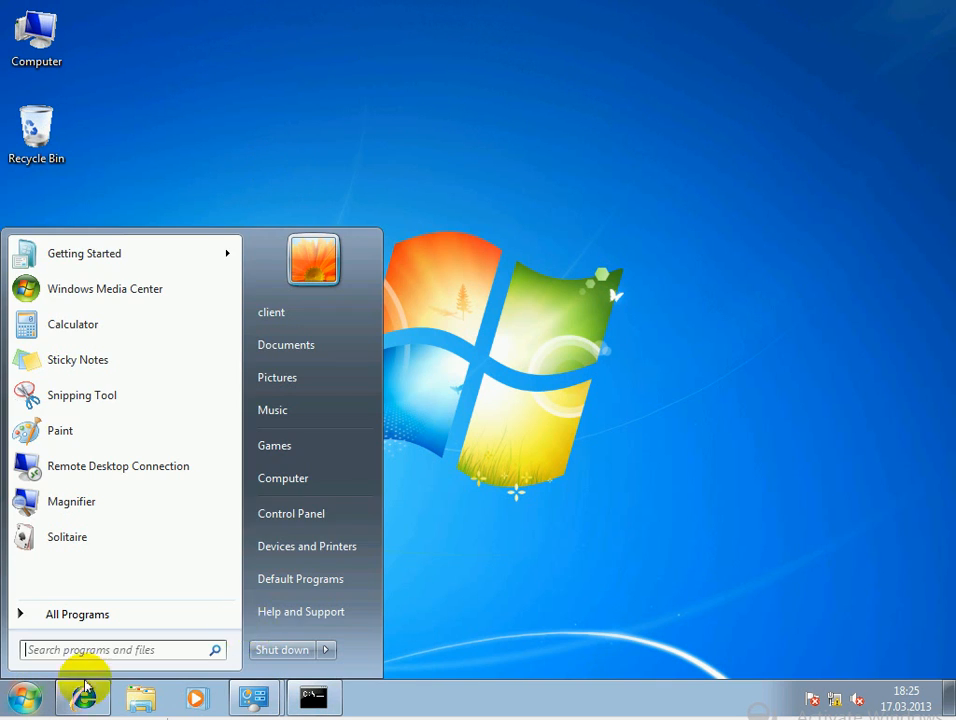
pyautogui.click(315, 514)
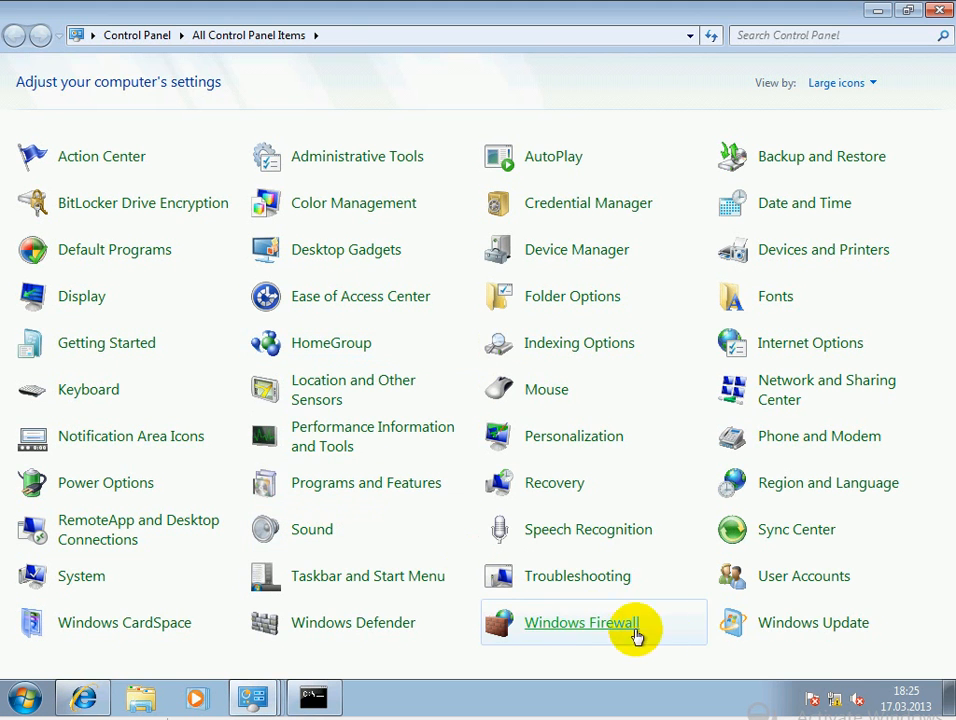
pyautogui.click(792, 624)
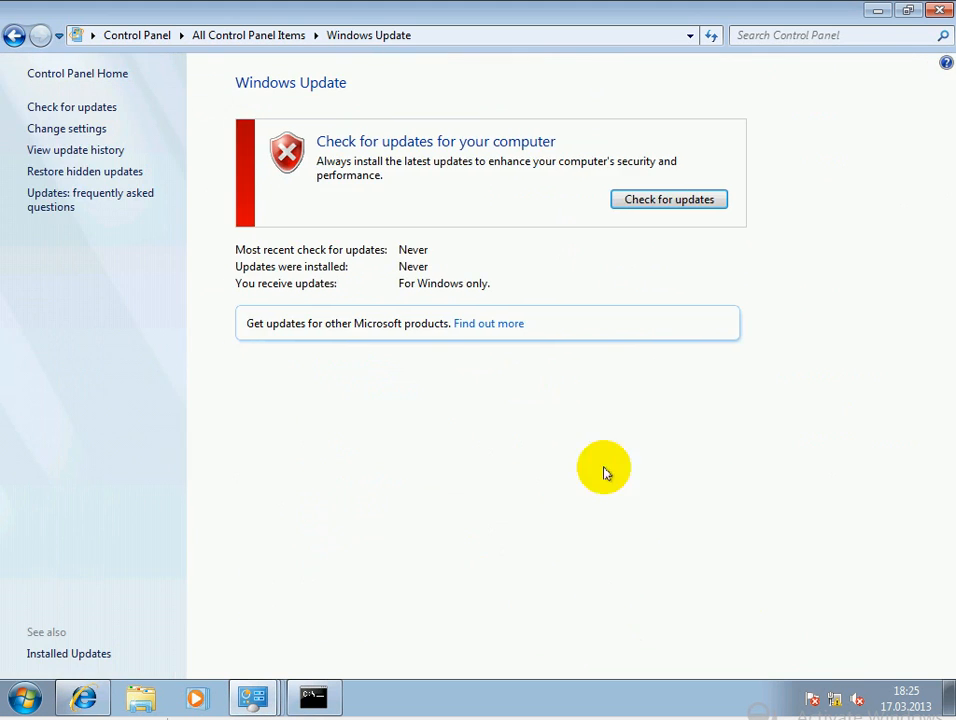
pyautogui.click(670, 208)
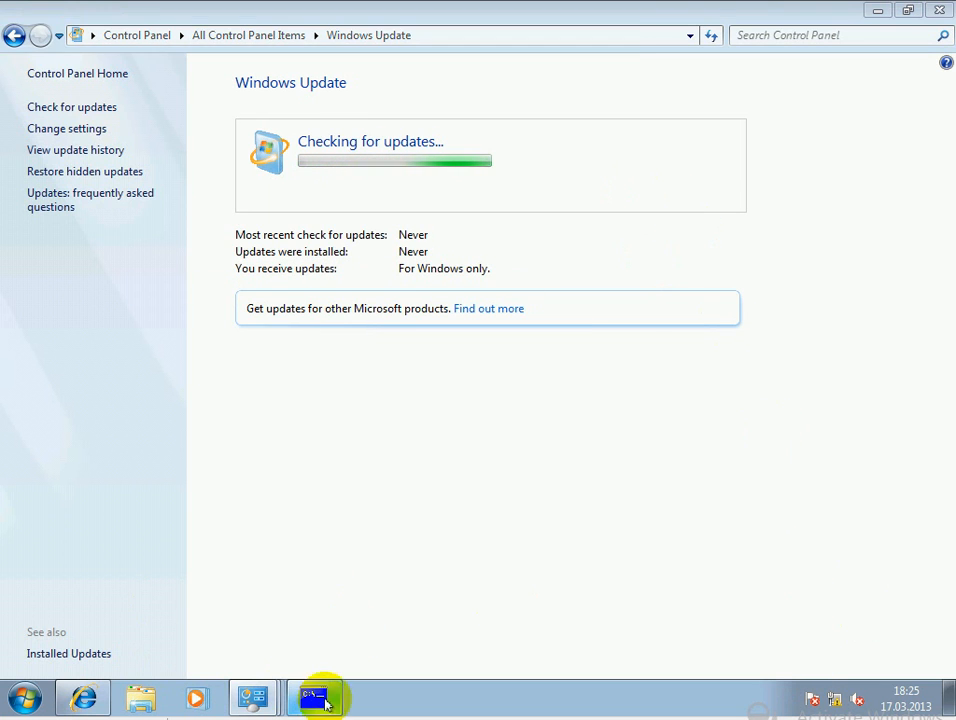
# Ping google.com continuously with the -t option from the client's command prompt, and minimize the prompt.
pyautogui.click(318, 699)
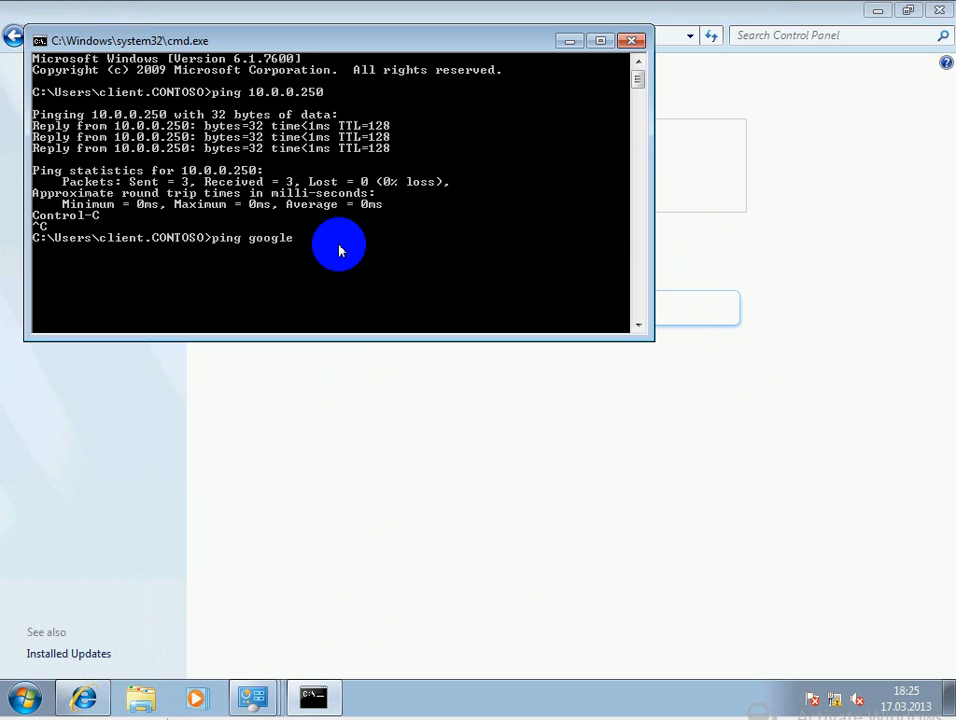
pyautogui.press('Return')
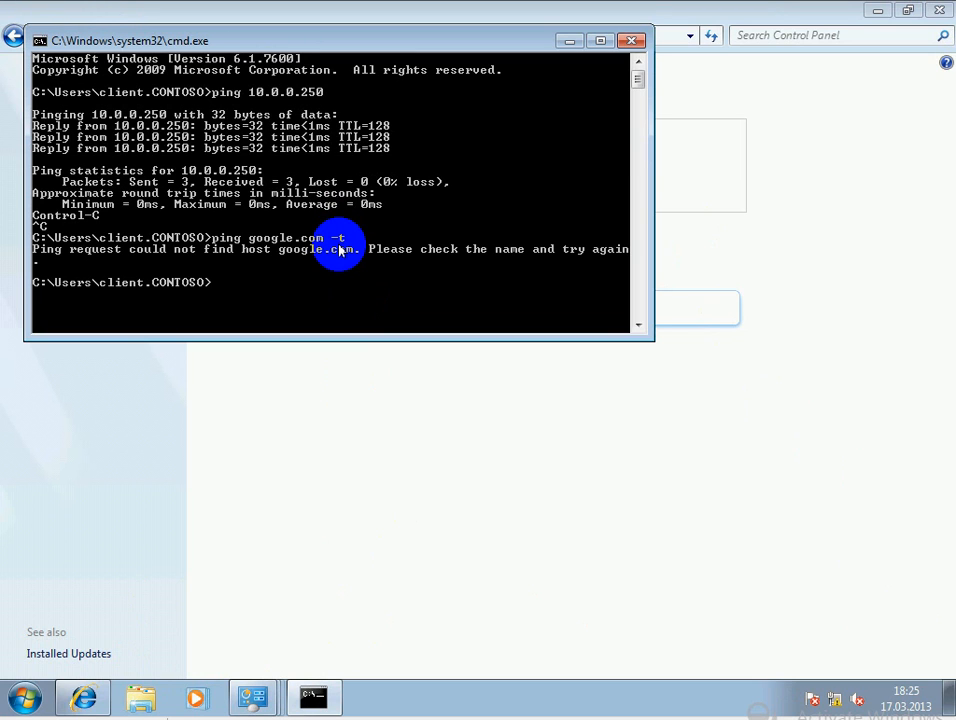
pyautogui.click(569, 40)
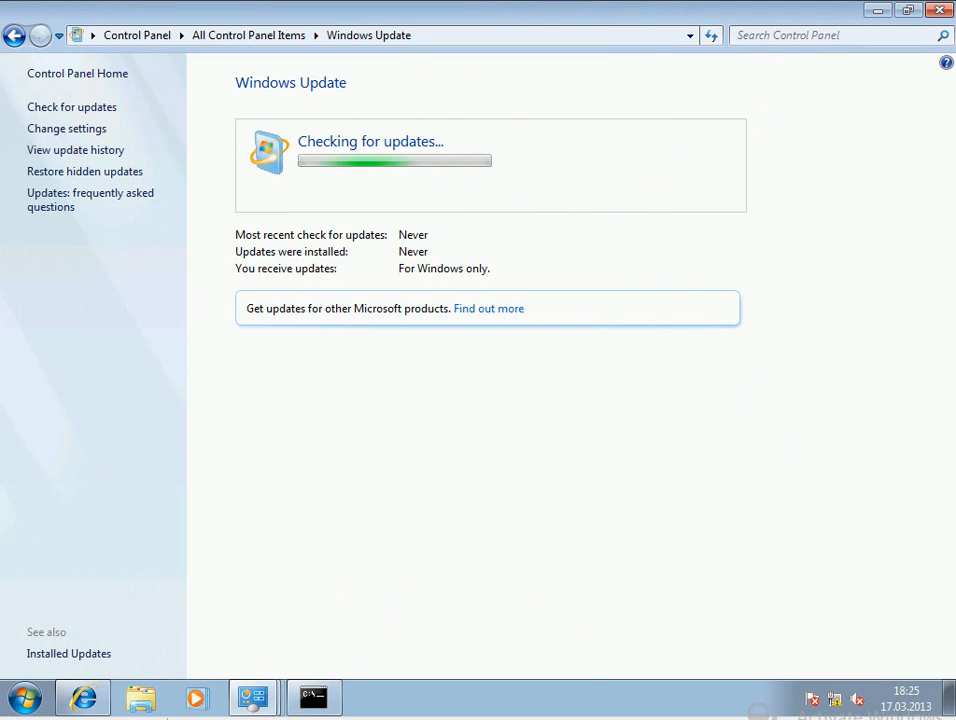
# Switch to the 2012-hyper-v-new virtual machine and link the existing WSUS GPO to the Clients organizational unit.
pyautogui.moveTo(250, 718)
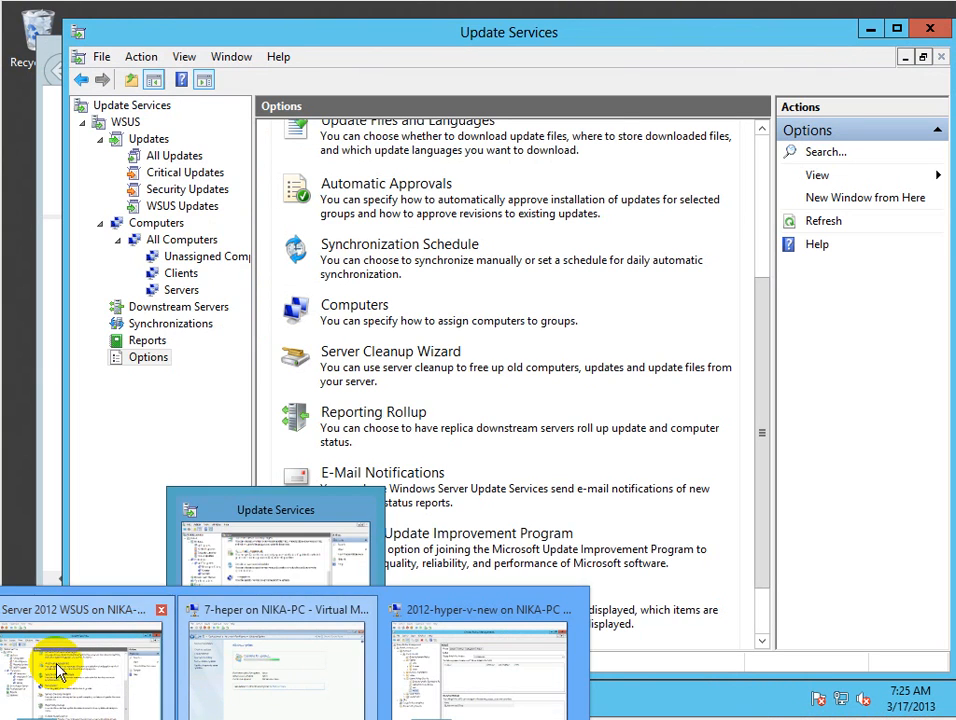
pyautogui.click(57, 670)
pyautogui.click(430, 692)
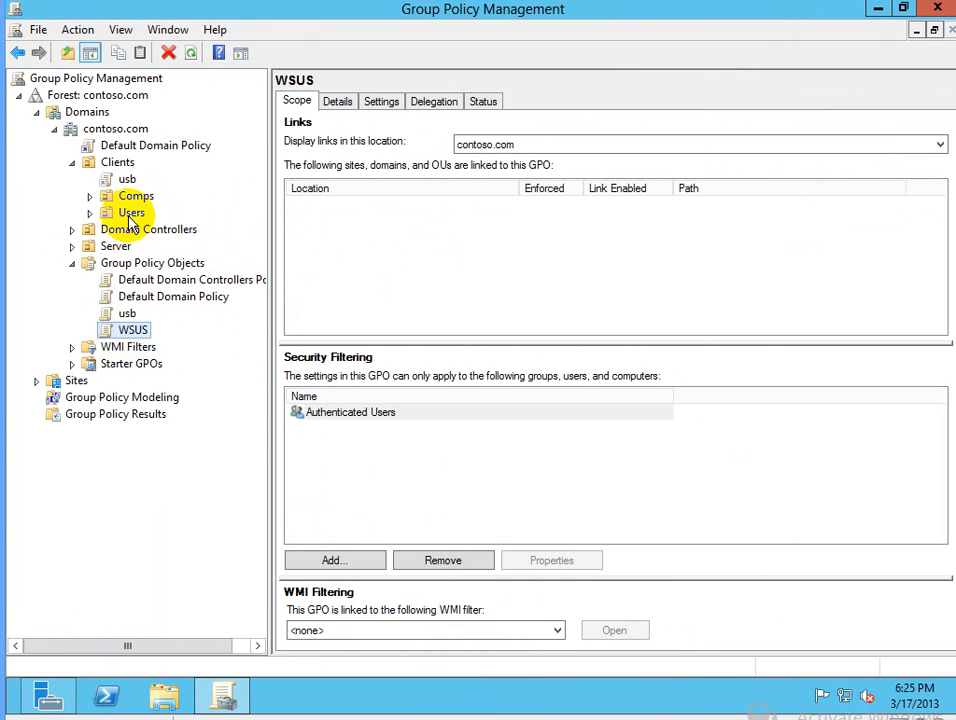
pyautogui.click(117, 163)
pyautogui.rightClick(116, 163)
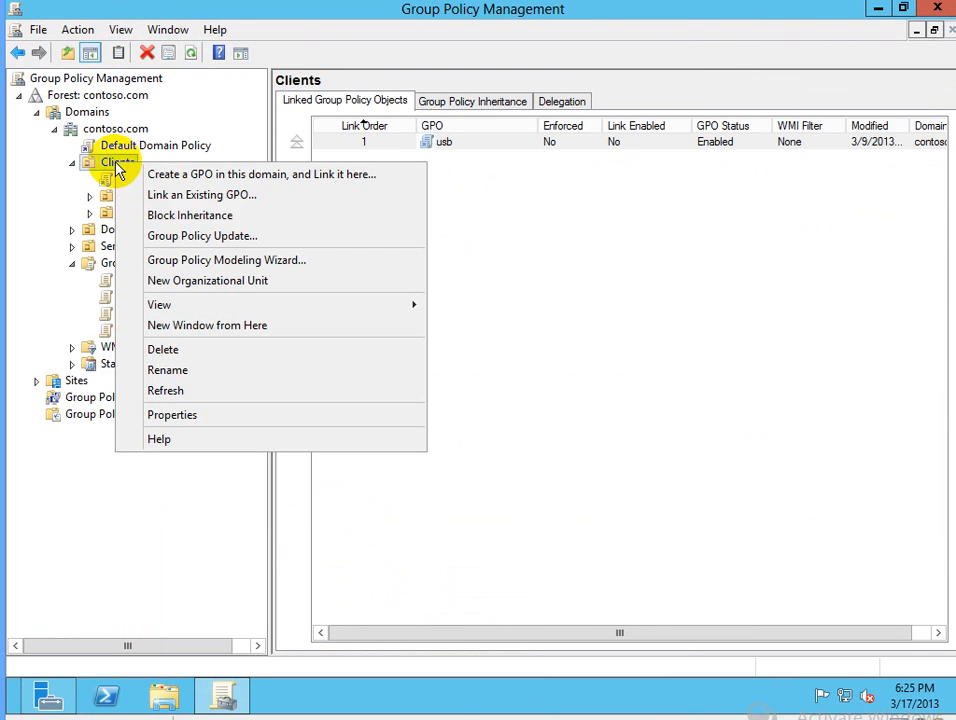
pyautogui.click(182, 195)
pyautogui.doubleClick(330, 333)
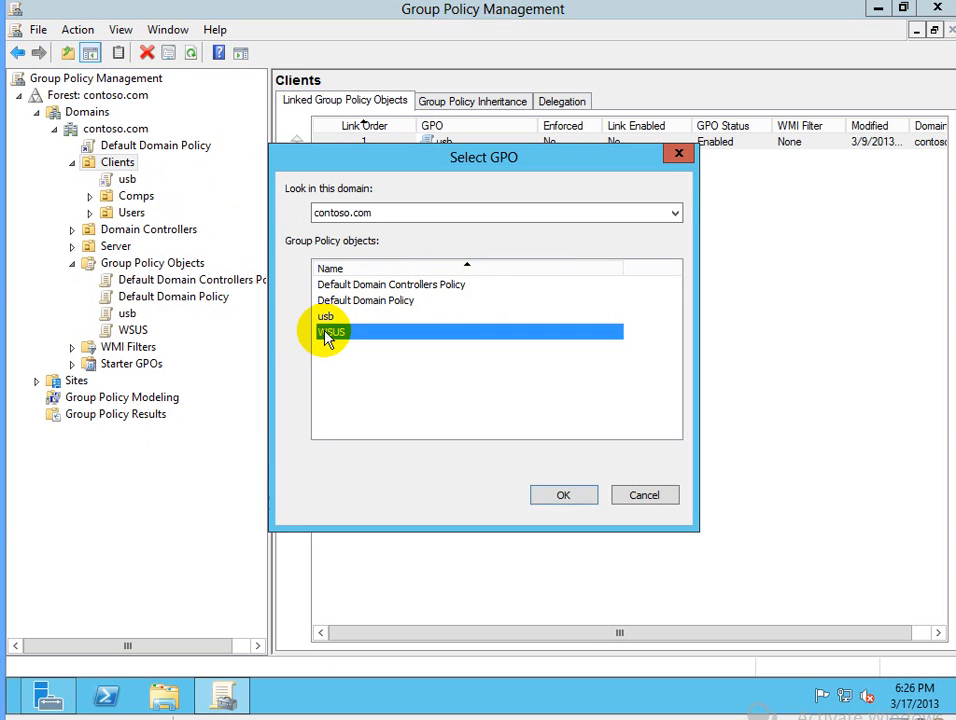
pyautogui.click(133, 197)
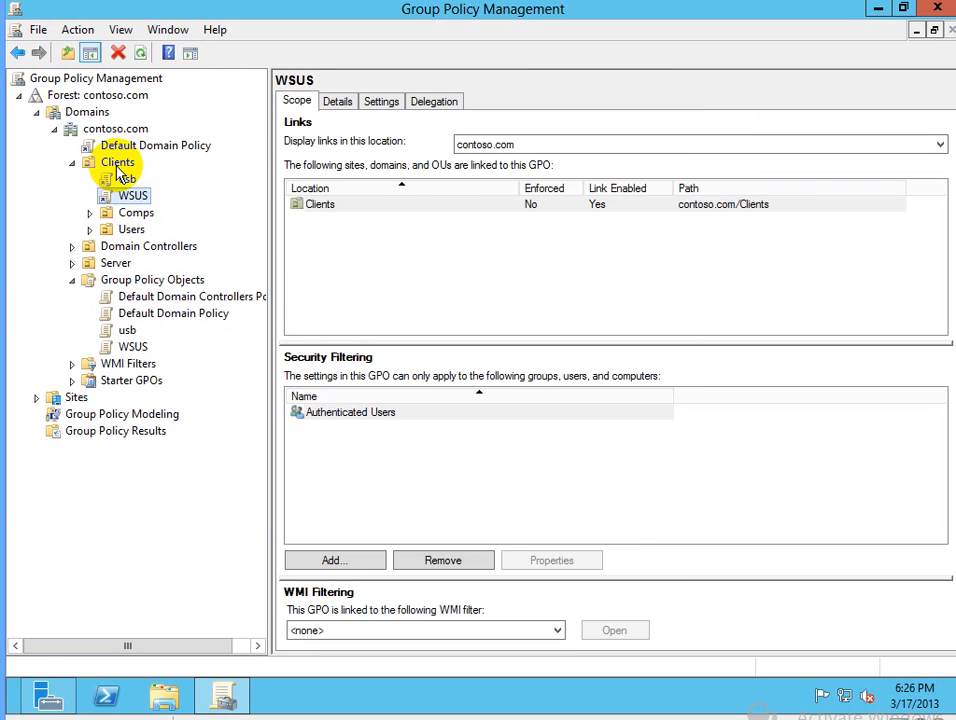
# Force a Group Policy update on all computers in the Clients organizational unit and close the results.
pyautogui.click(118, 165)
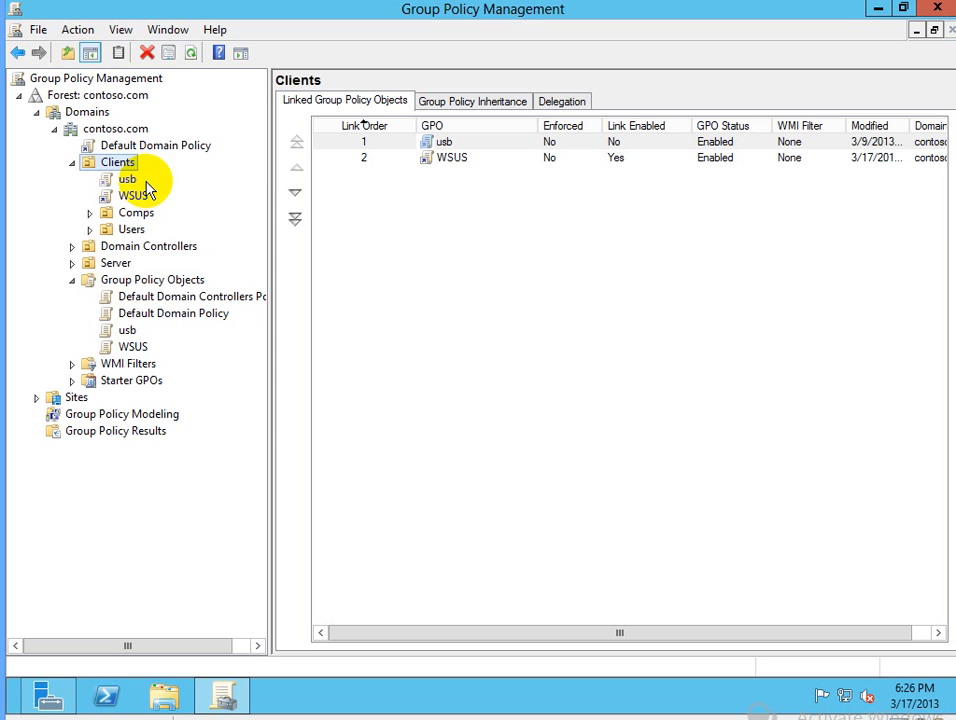
pyautogui.rightClick(120, 165)
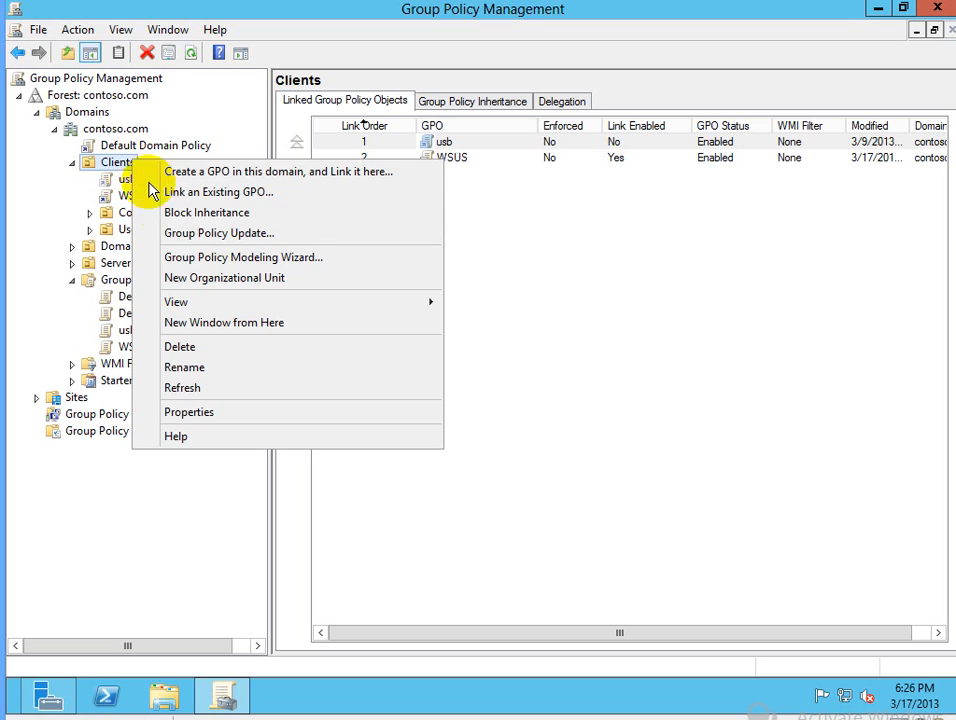
pyautogui.click(205, 235)
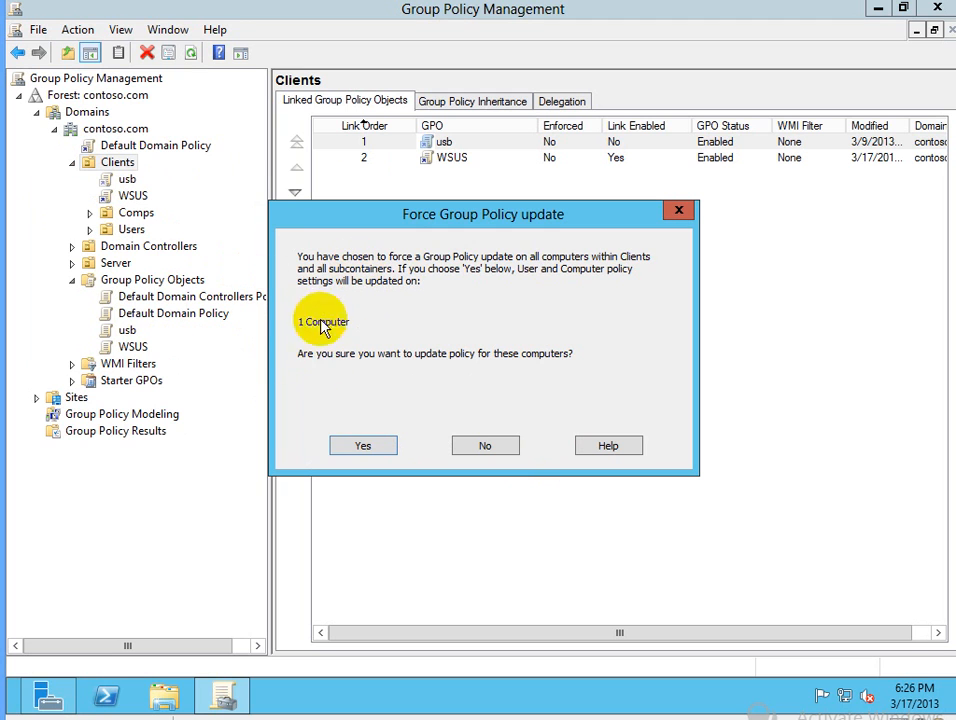
pyautogui.click(365, 445)
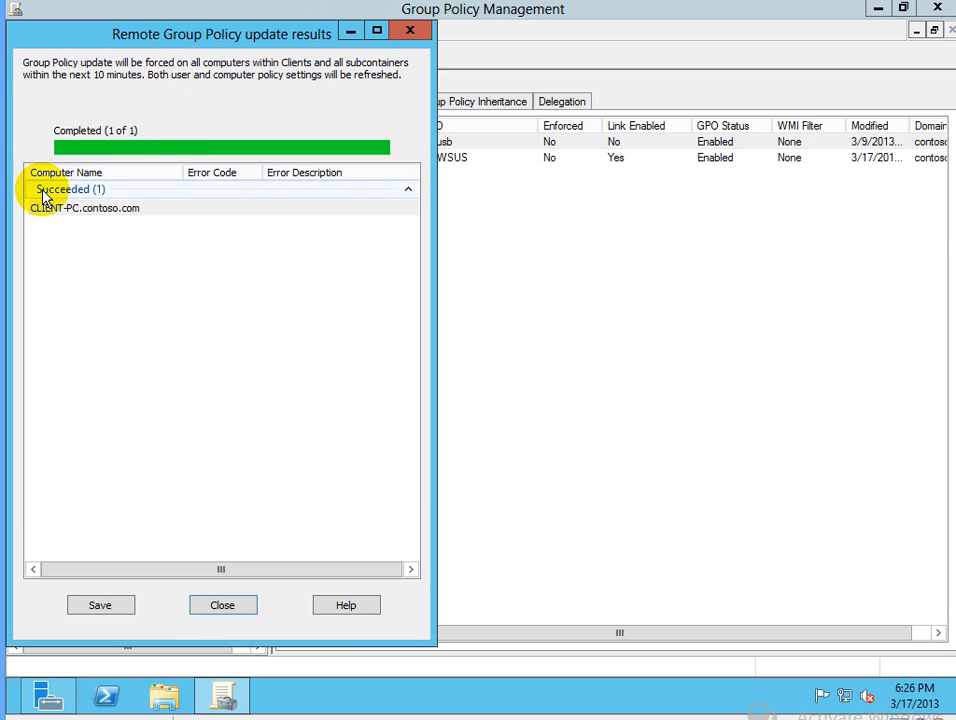
pyautogui.click(100, 210)
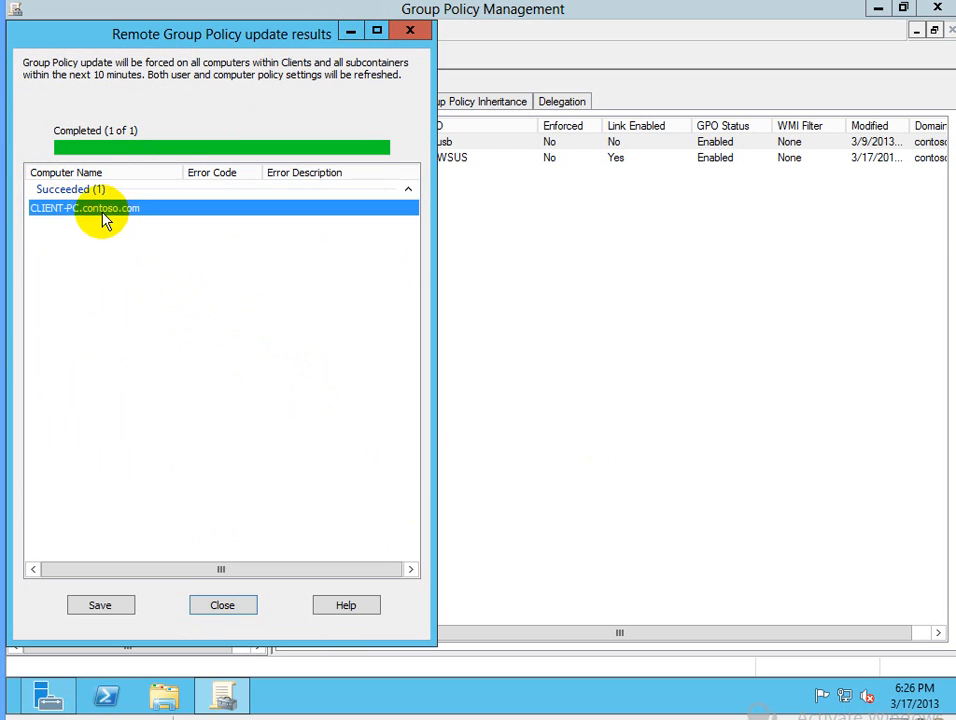
pyautogui.click(226, 605)
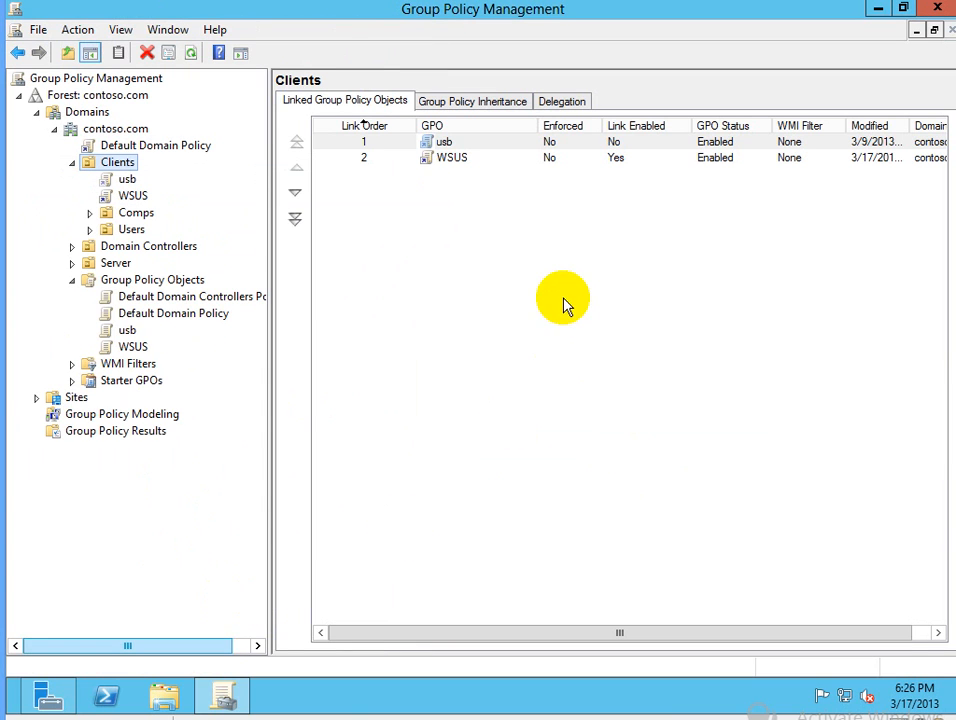
# Switch to the 7-heper virtual machine, run gpupdate /force in a cleared command prompt, and close the Windows Update window.
pyautogui.moveTo(435, 712)
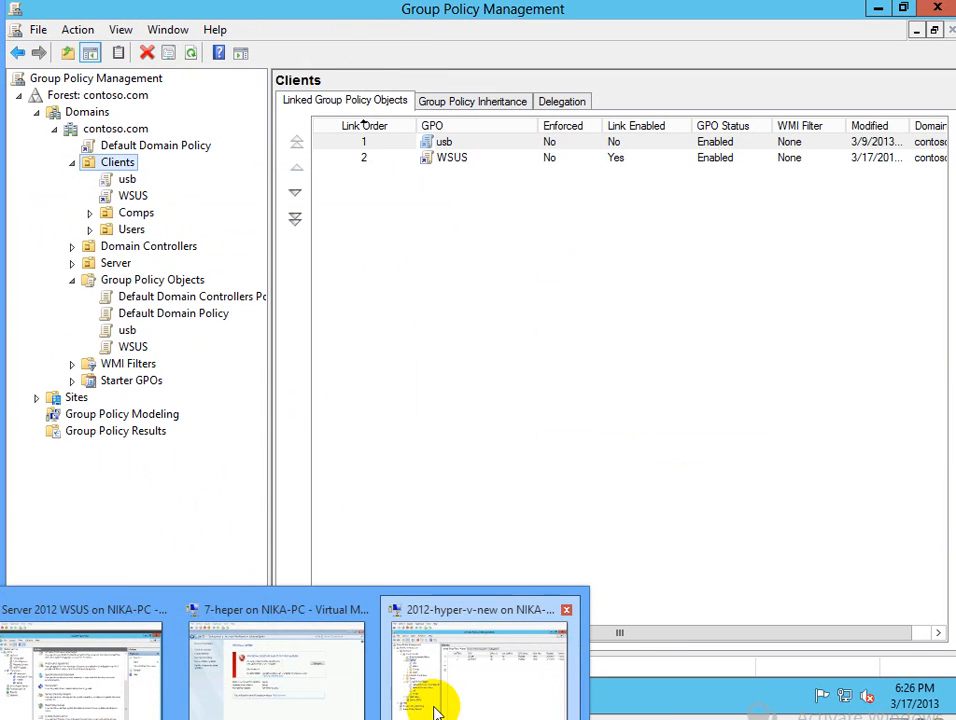
pyautogui.click(292, 682)
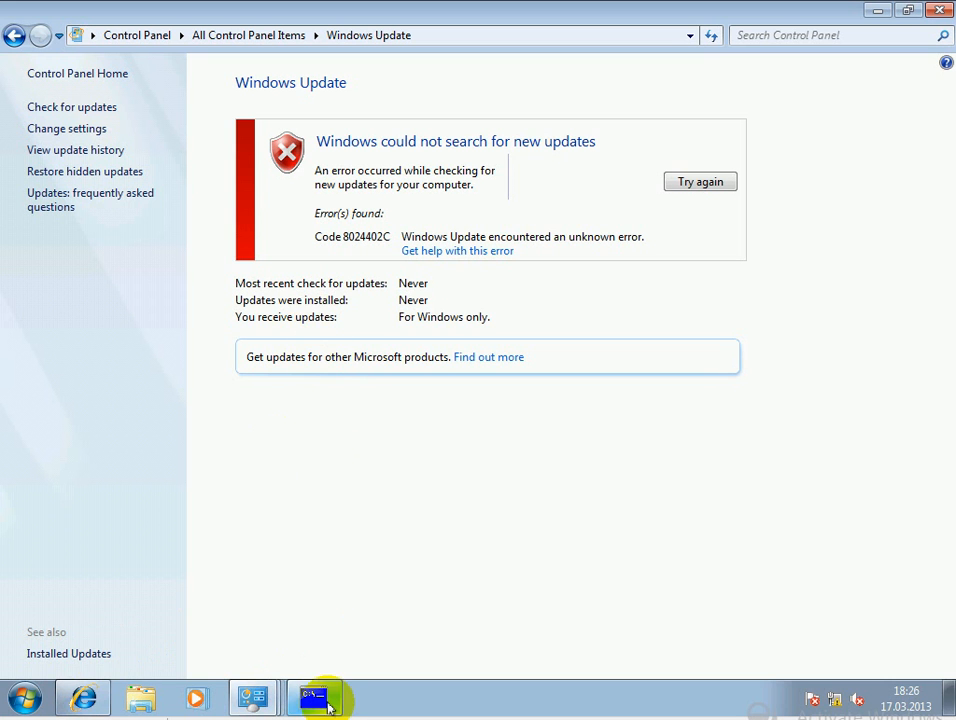
pyautogui.click(315, 697)
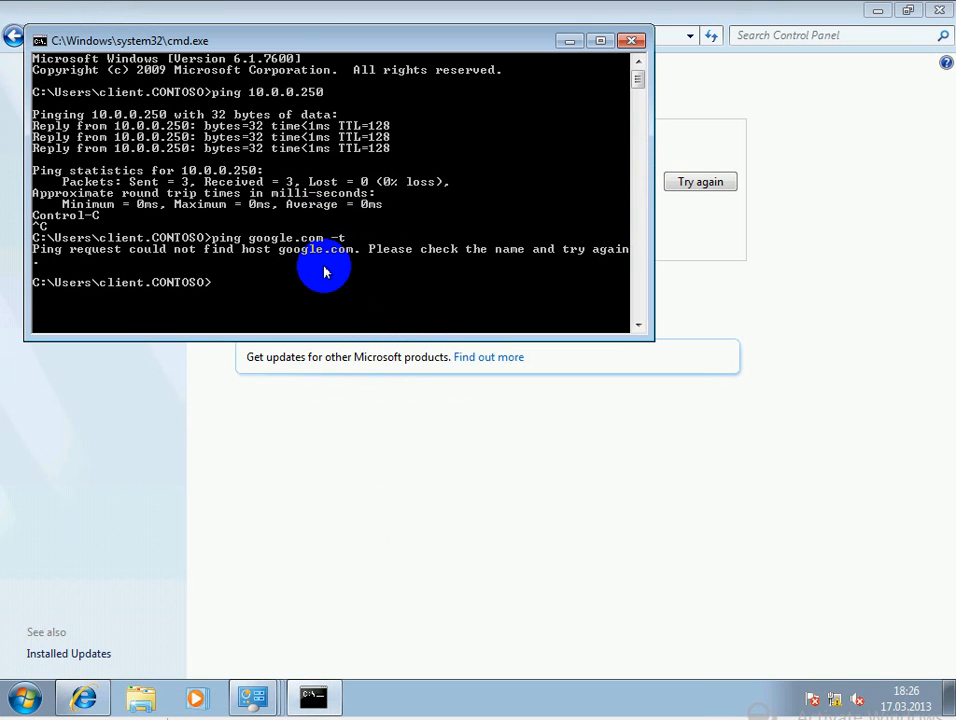
pyautogui.write('cls')
pyautogui.press('Return')
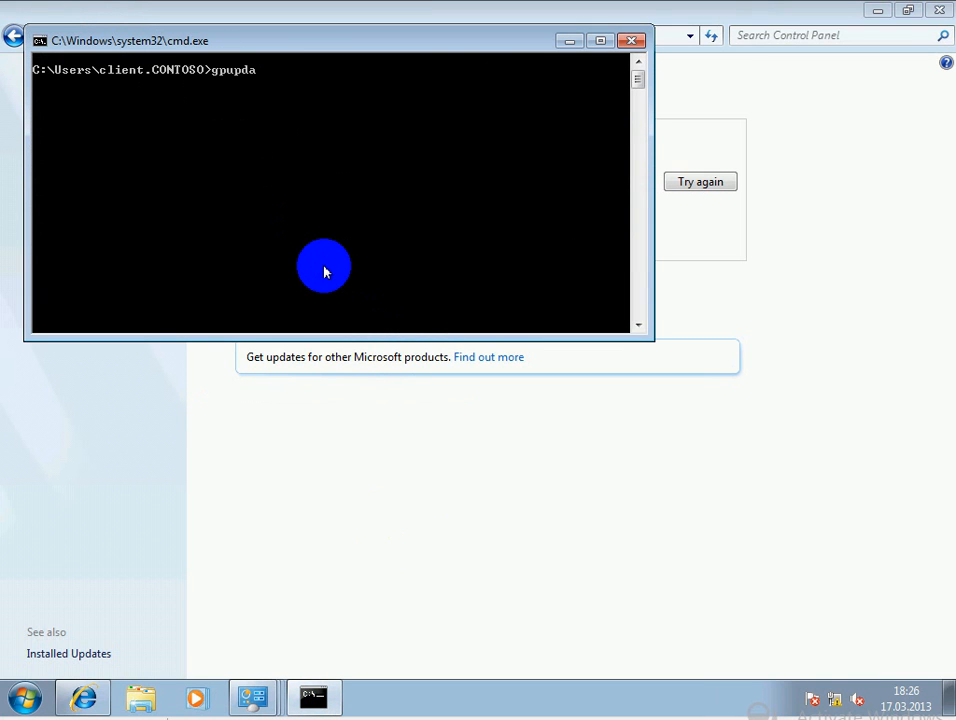
pyautogui.write('gpupdate /force')
pyautogui.press('Return')
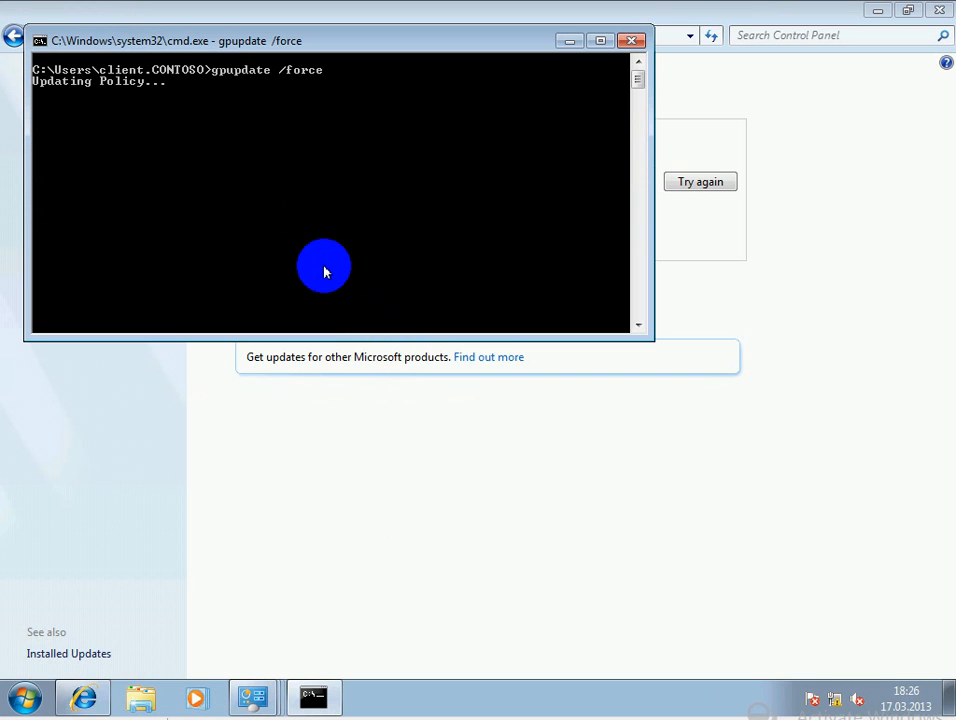
pyautogui.moveTo(428, 42); pyautogui.dragTo(715, 195)
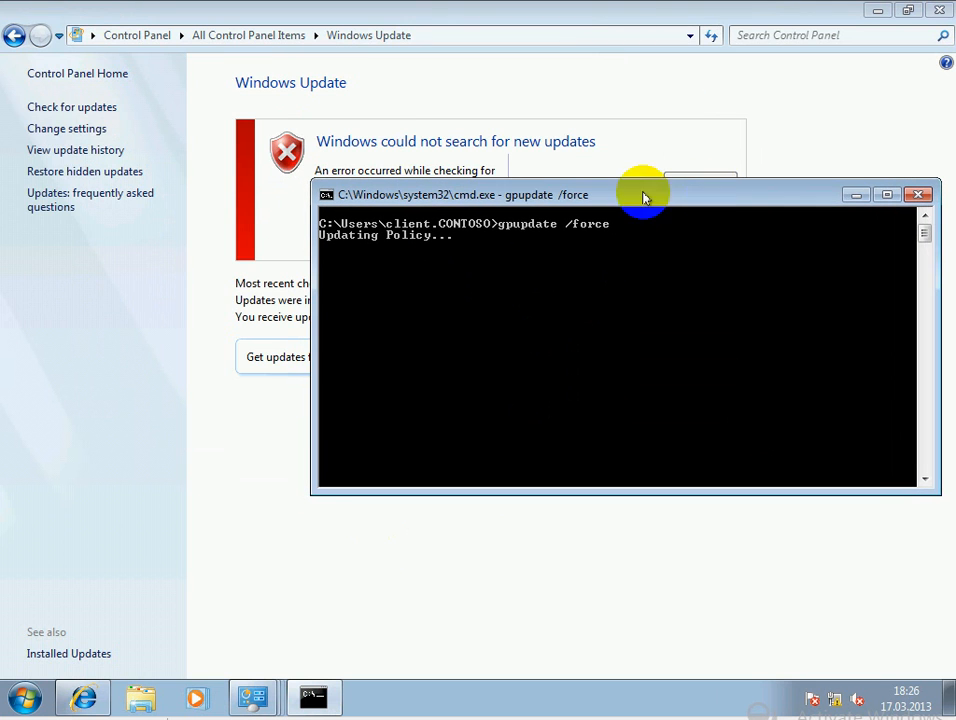
pyautogui.click(939, 10)
pyautogui.click(378, 313)
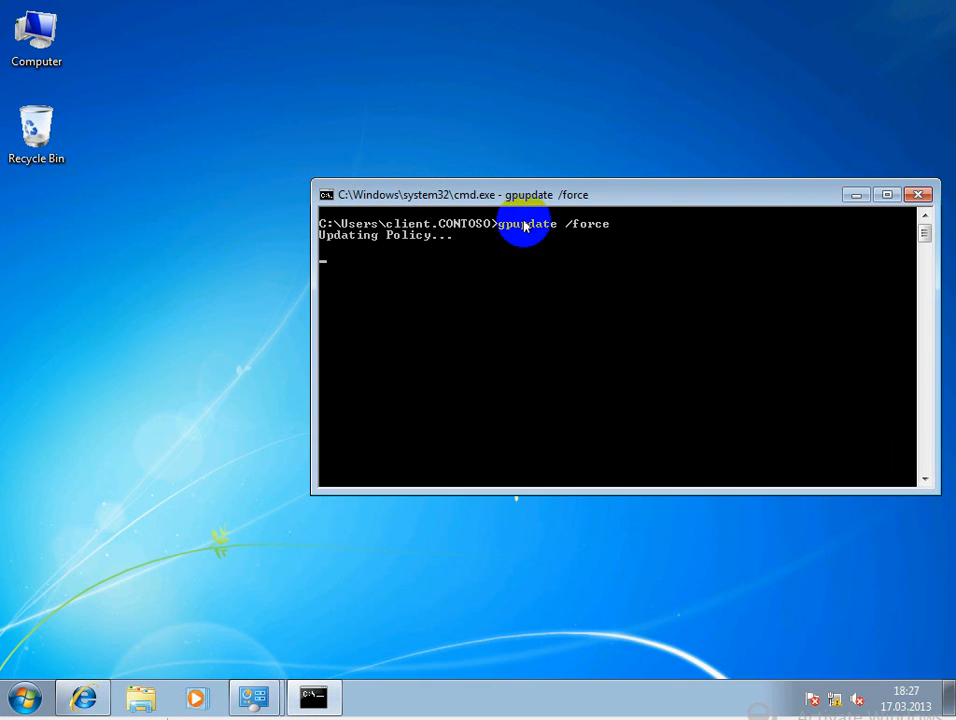
pyautogui.moveTo(533, 194); pyautogui.dragTo(448, 118)
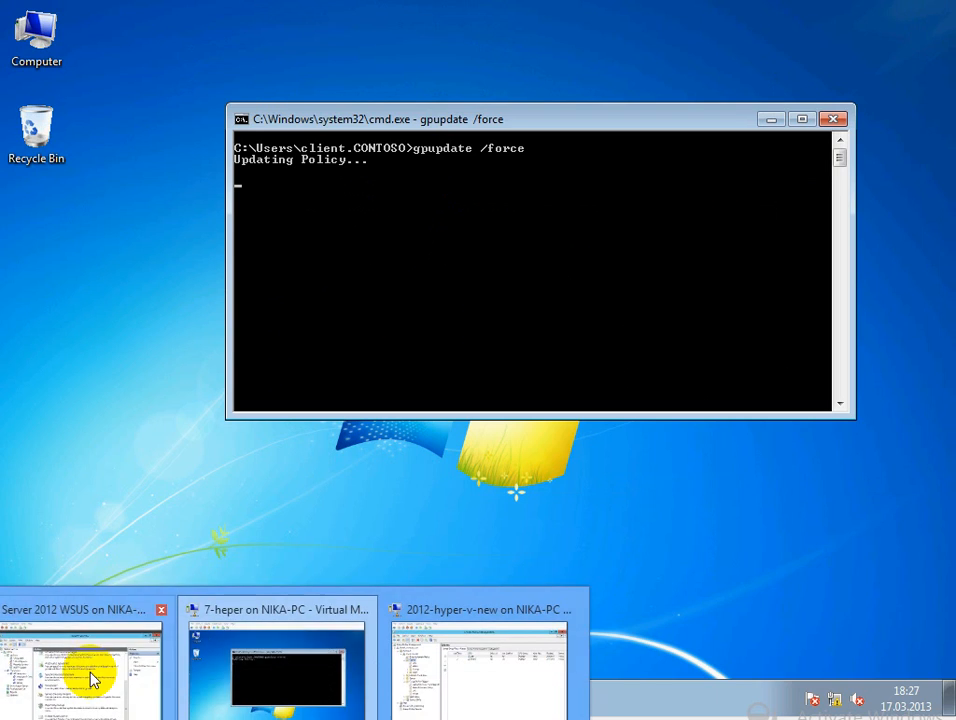
# Switch to the Server 2012 WSUS virtual machine and refresh the Unassigned Computers list with the status filter set to Any.
pyautogui.click(85, 680)
pyautogui.click(148, 140)
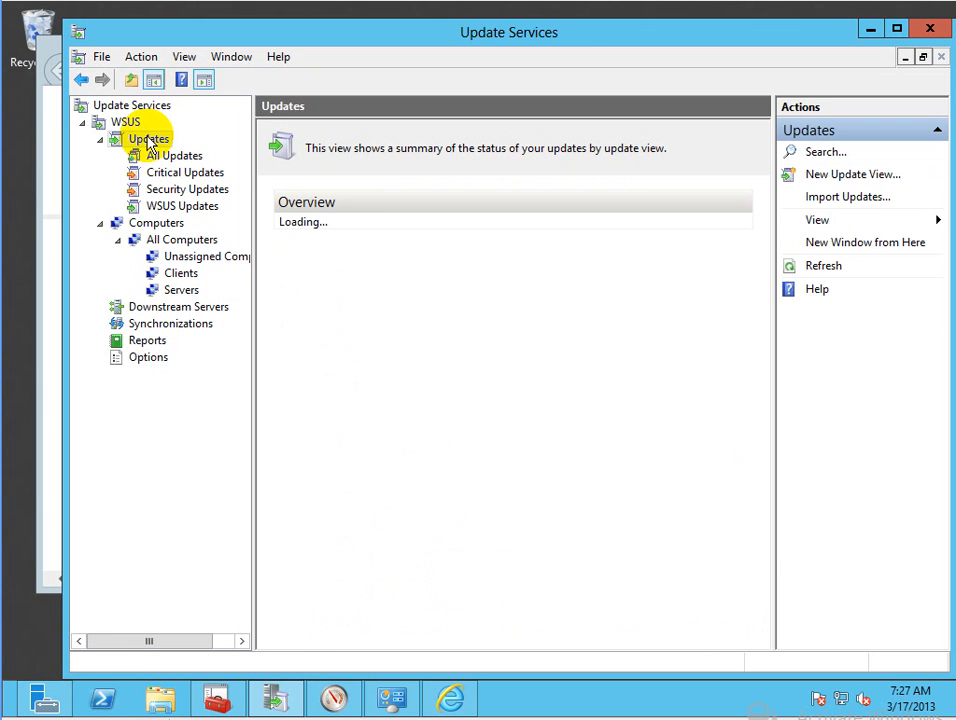
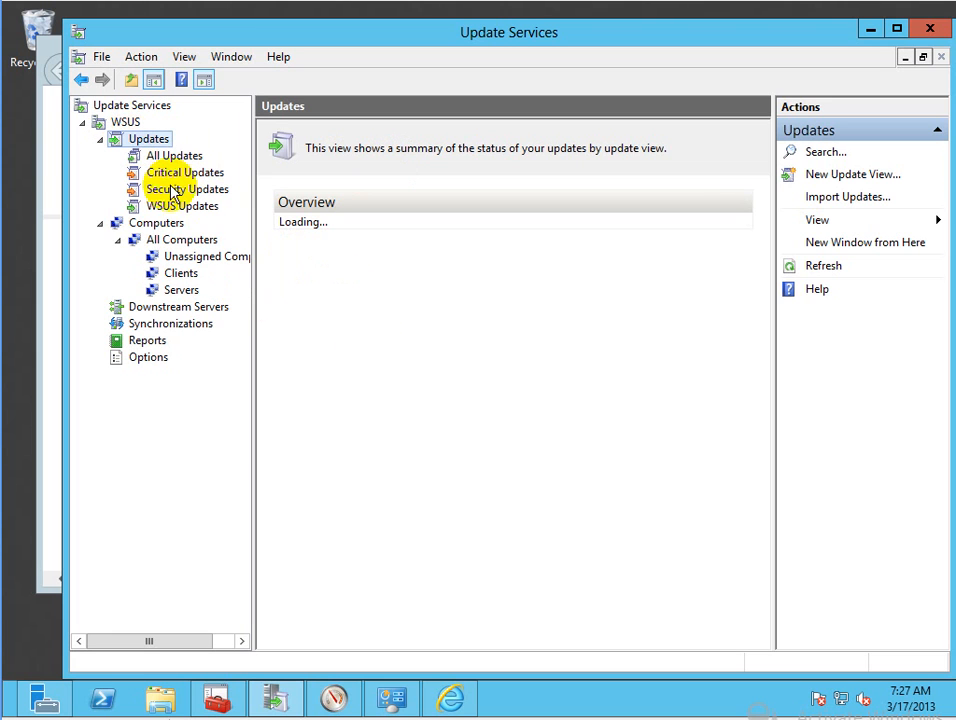
pyautogui.click(180, 257)
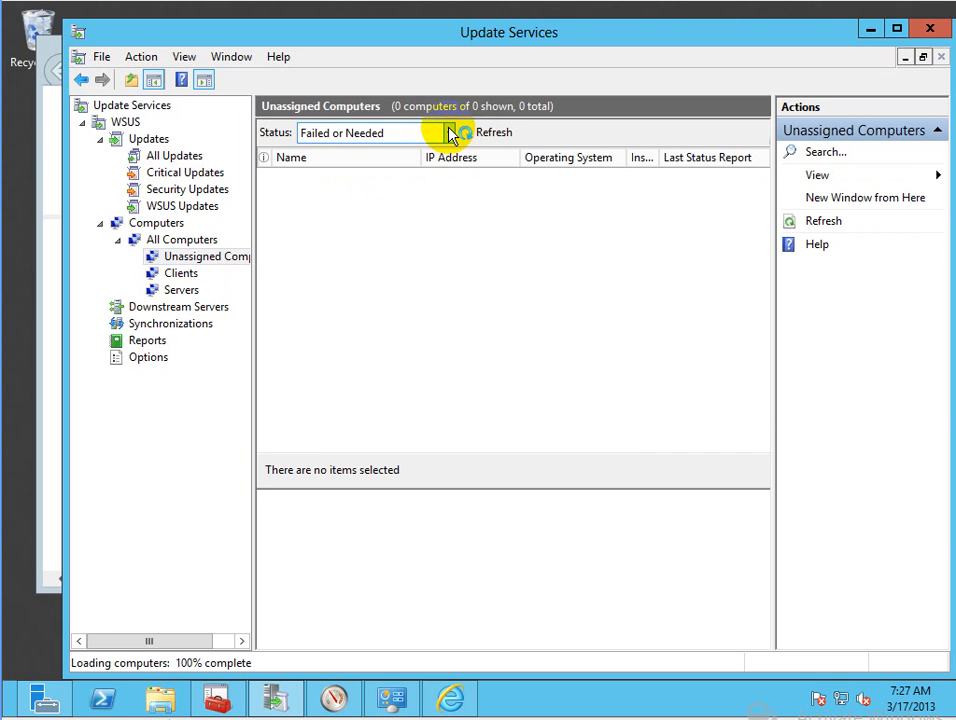
pyautogui.click(365, 132)
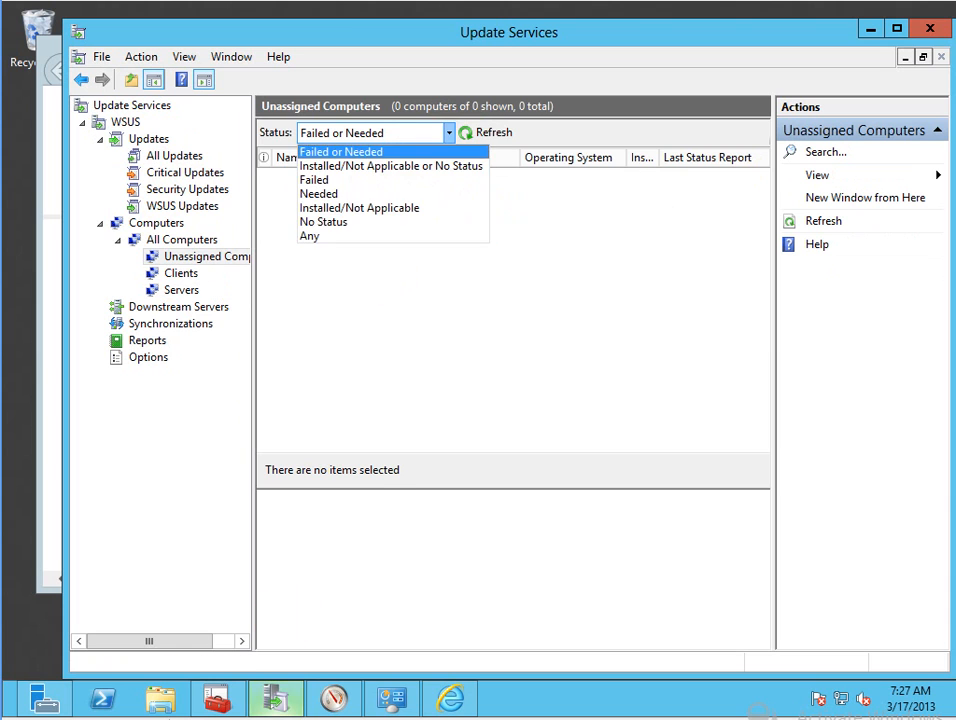
pyautogui.click(318, 237)
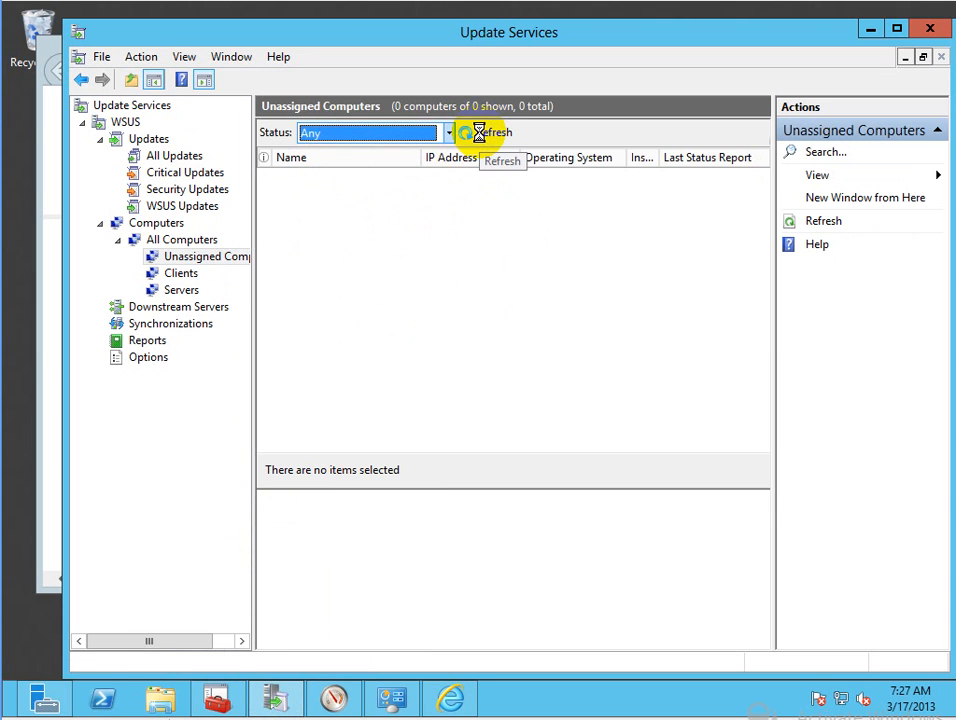
pyautogui.click(474, 132)
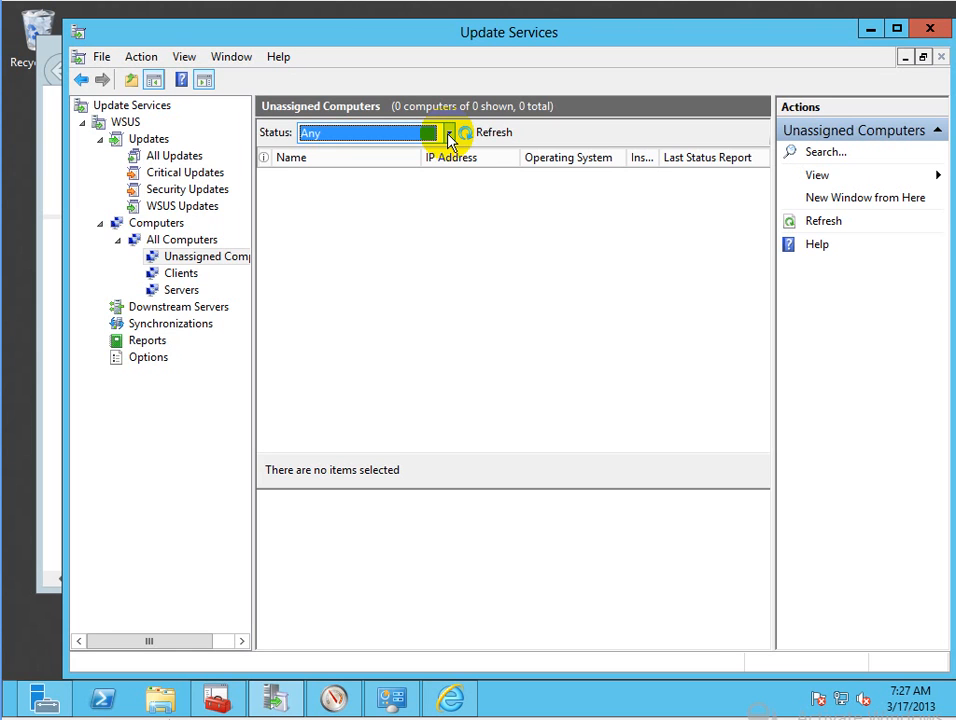
# Switch back to the 7-heper virtual machine, reload the Windows Update page and check for updates.
pyautogui.moveTo(391, 698)
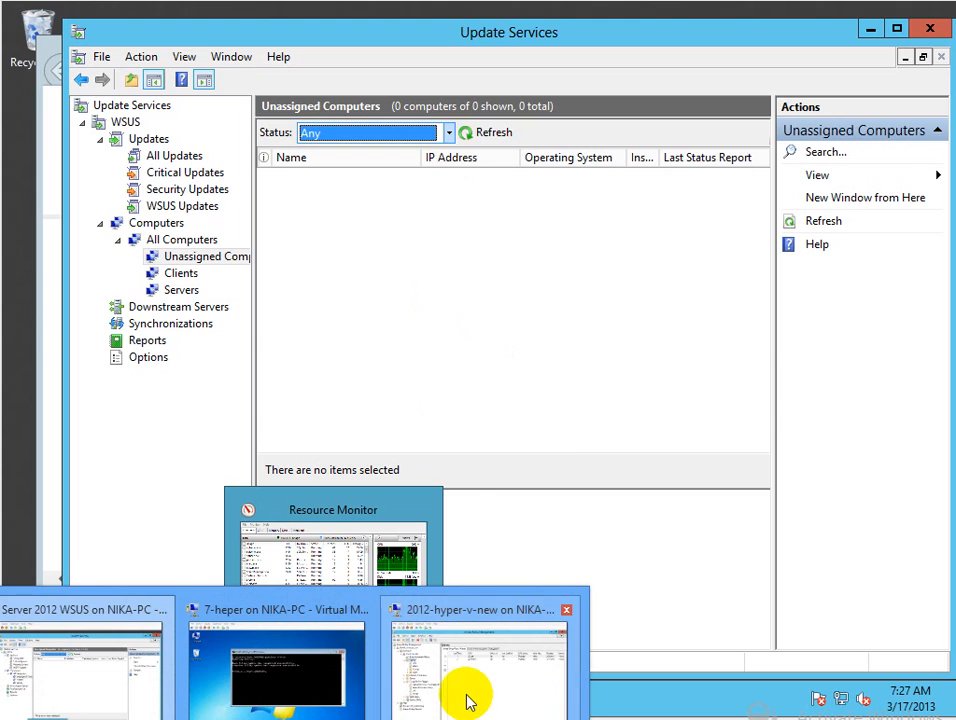
pyautogui.click(299, 679)
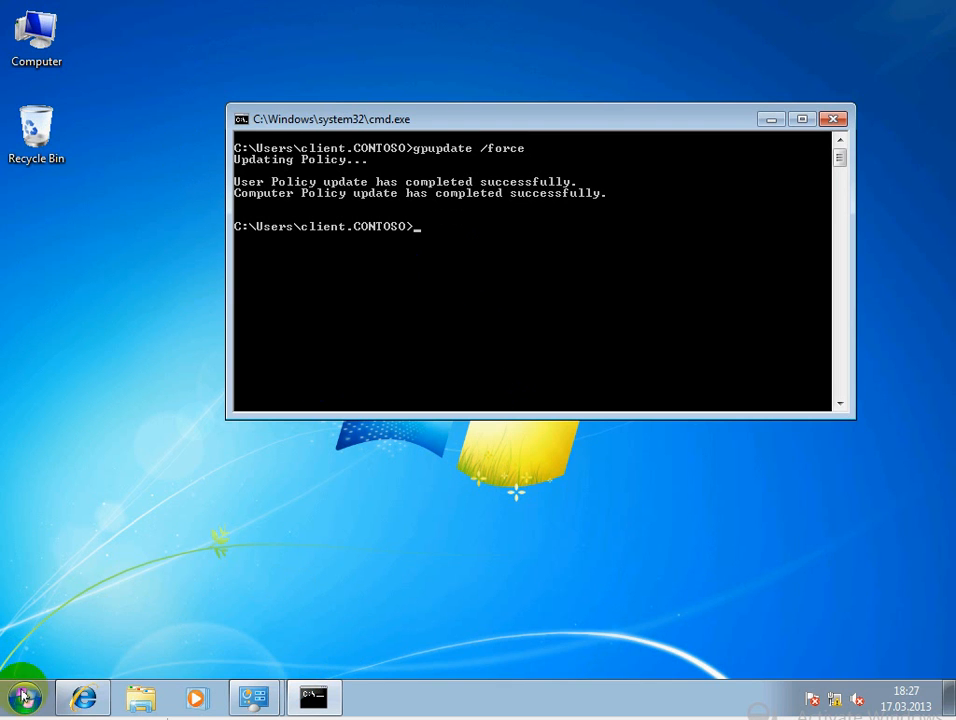
pyautogui.moveTo(254, 700)
pyautogui.click(239, 654)
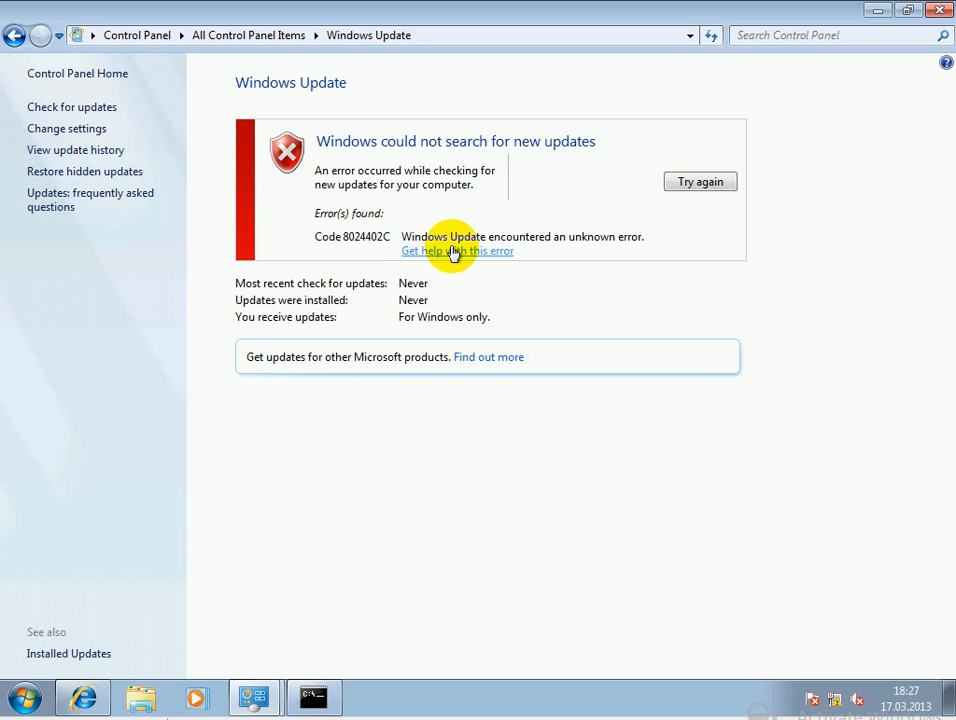
pyautogui.click(16, 35)
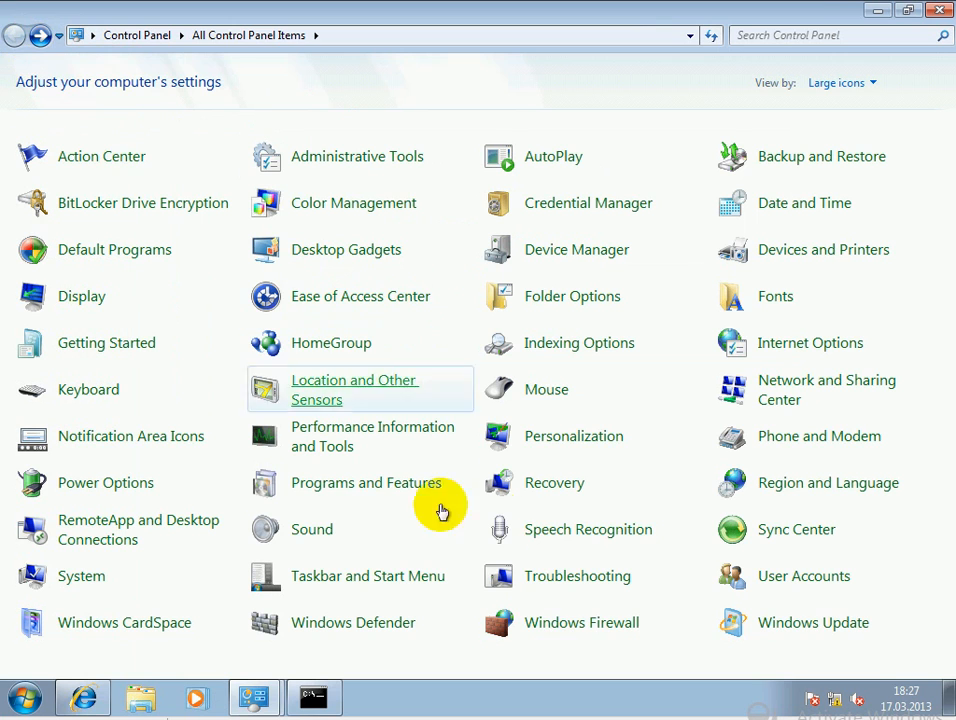
pyautogui.click(813, 622)
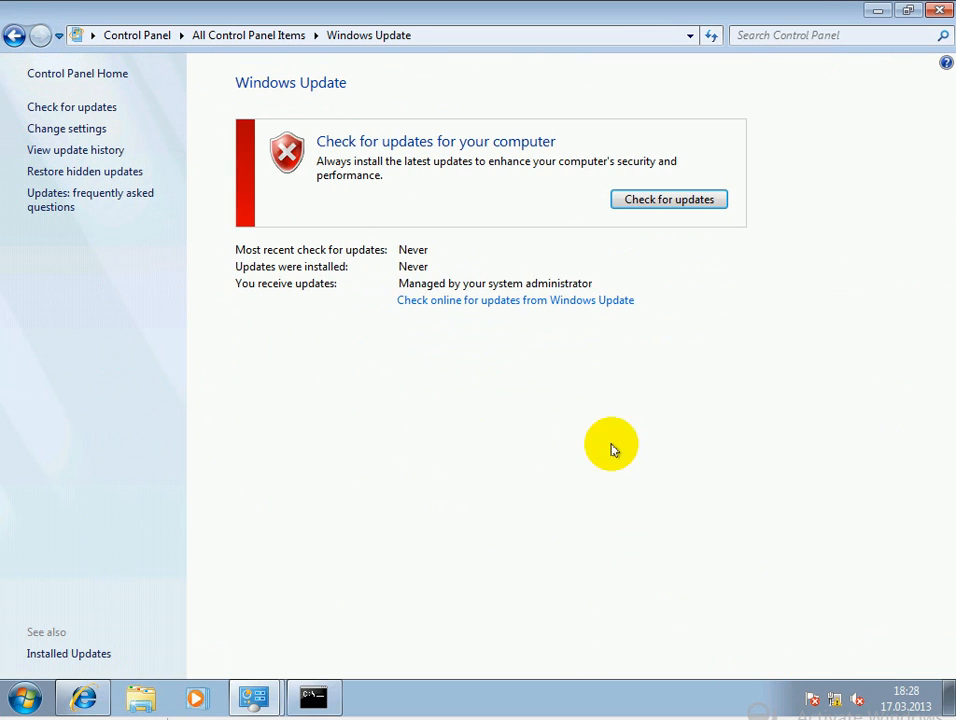
pyautogui.click(645, 201)
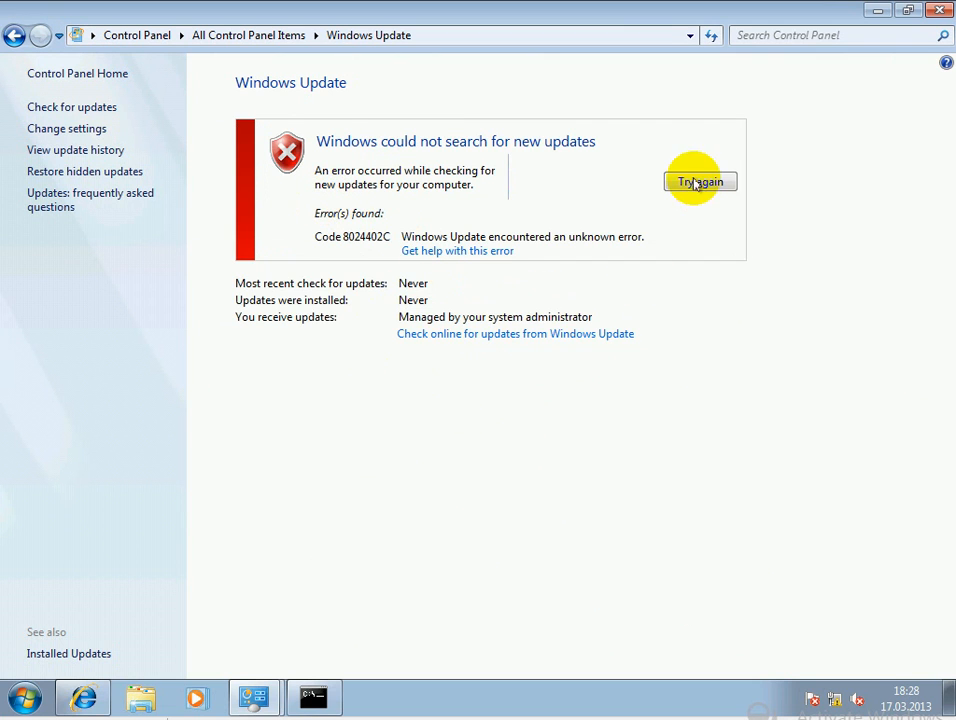
# View the client's Windows Update settings, return to the main update page and check for updates again.
pyautogui.click(85, 129)
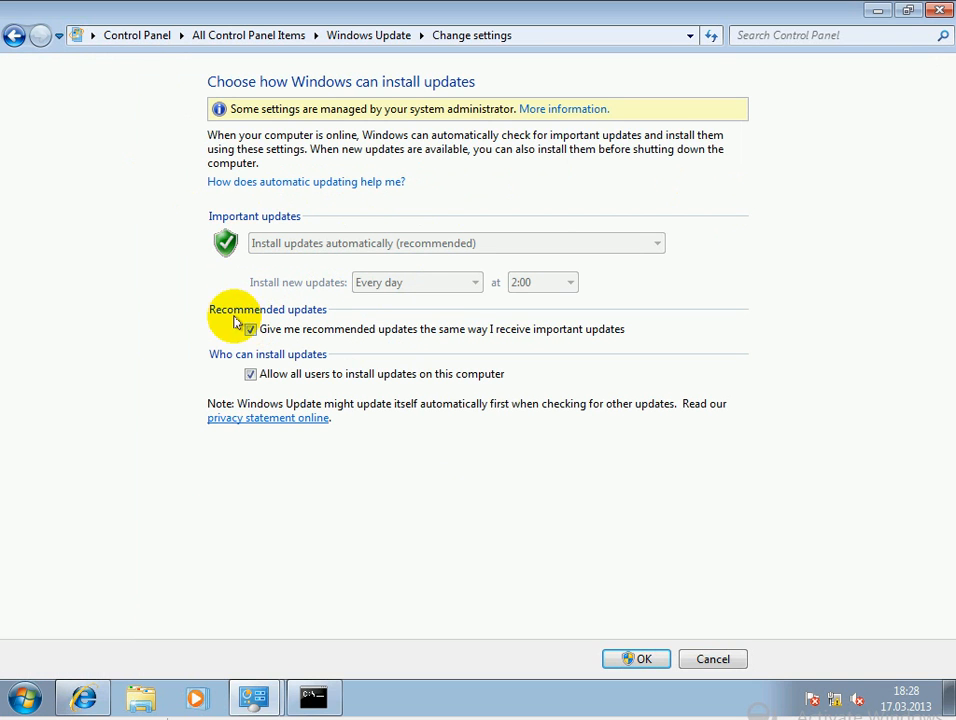
pyautogui.click(14, 36)
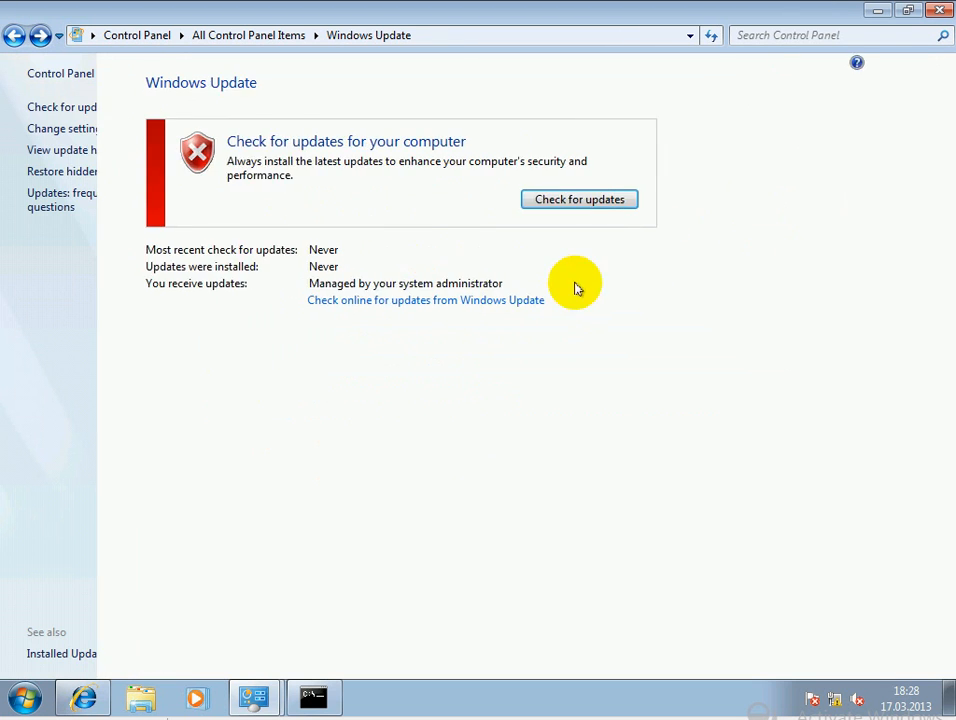
pyautogui.click(668, 200)
pyautogui.click(877, 11)
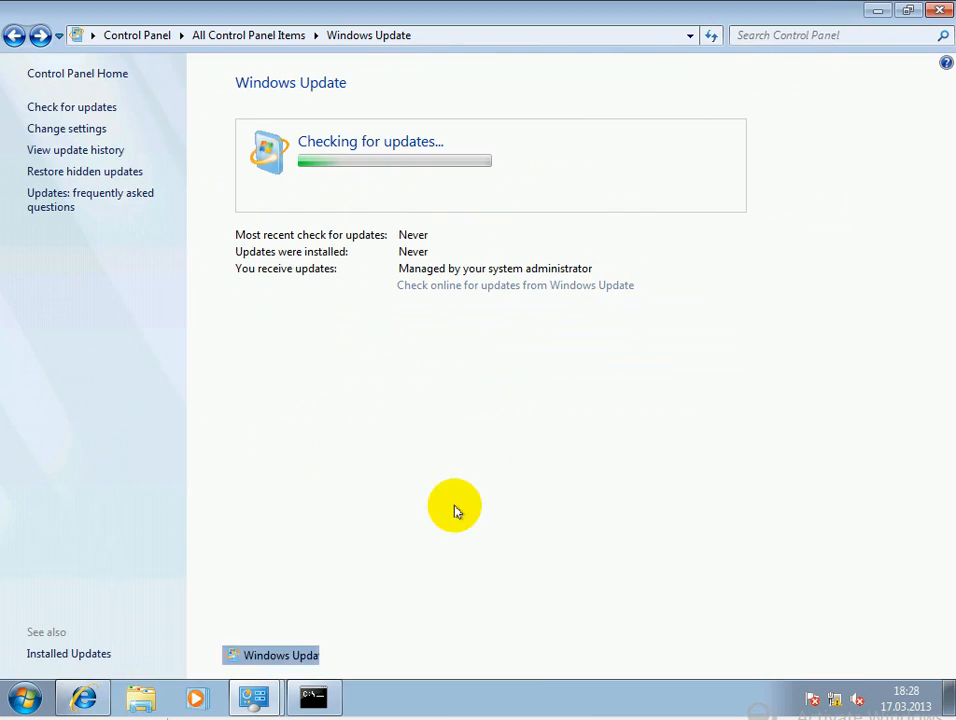
# Switch to the WSUS server, review the Updates overview, and open All Updates with a wider Title column.
pyautogui.moveTo(254, 697)
pyautogui.click(75, 688)
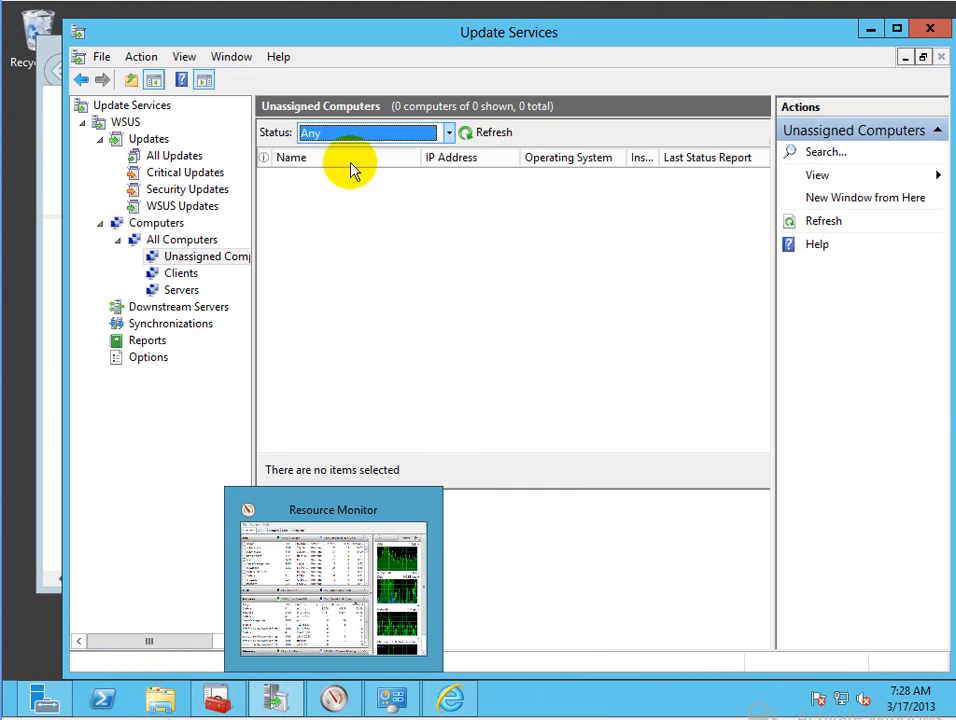
pyautogui.click(150, 139)
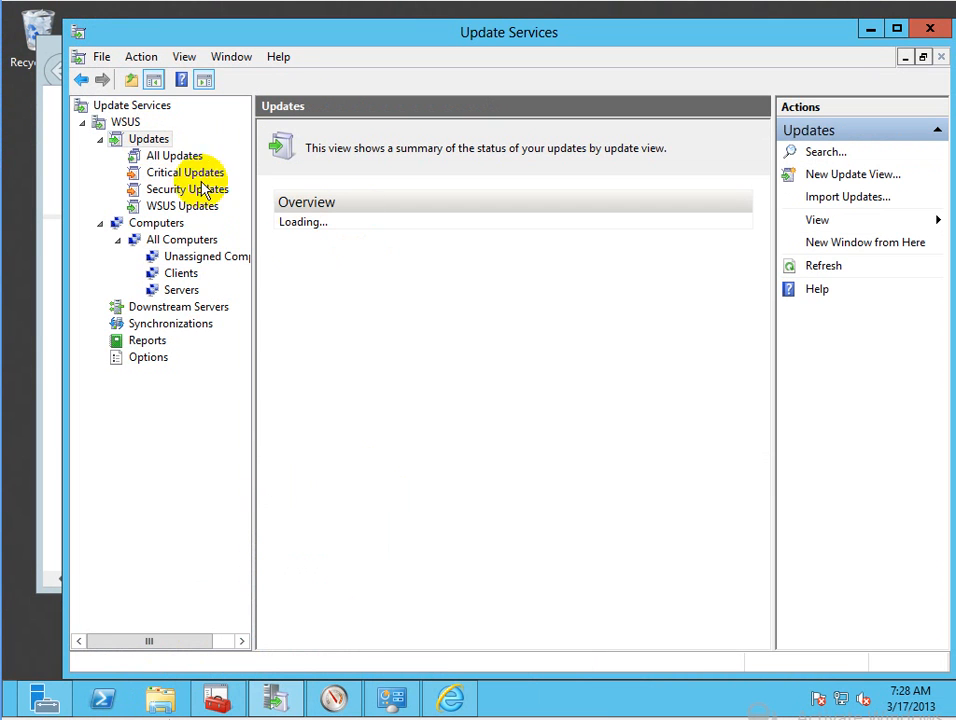
pyautogui.click(173, 158)
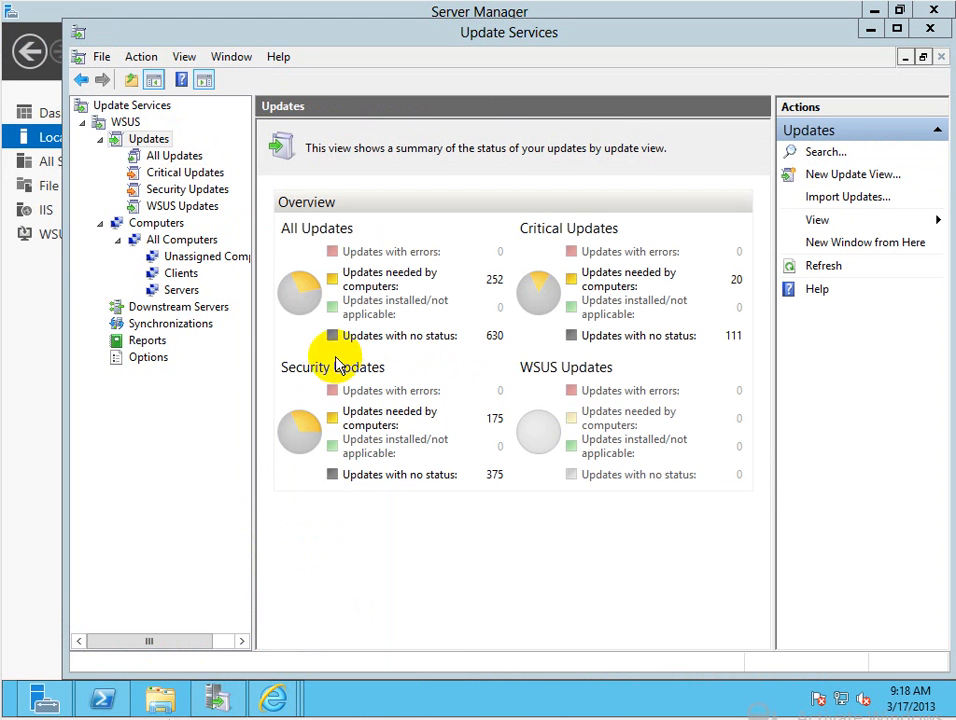
pyautogui.click(168, 155)
pyautogui.click(147, 138)
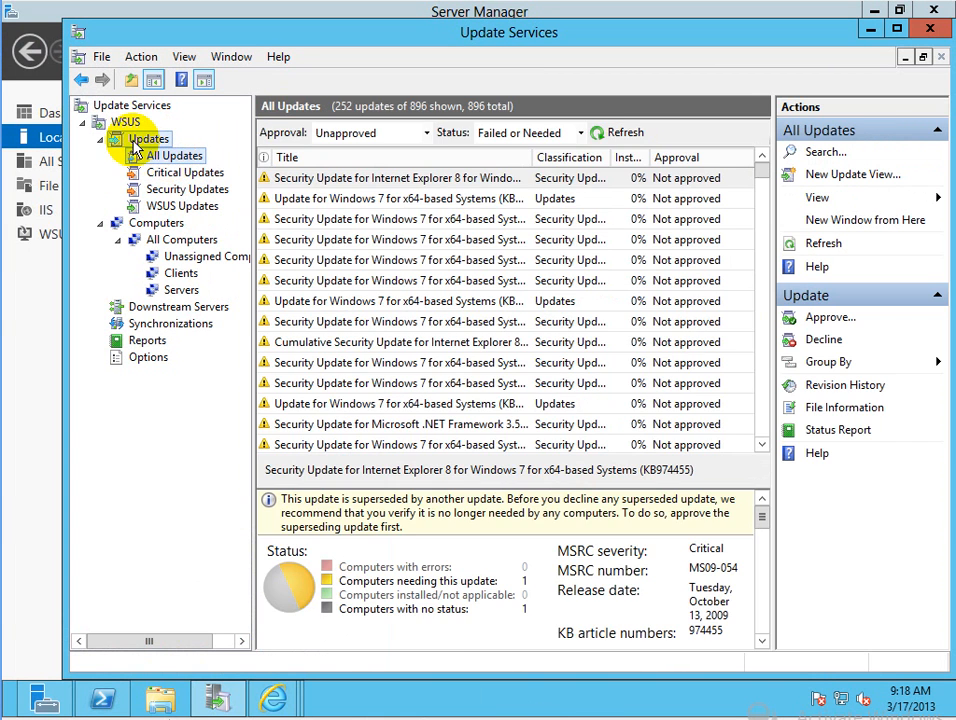
pyautogui.click(160, 157)
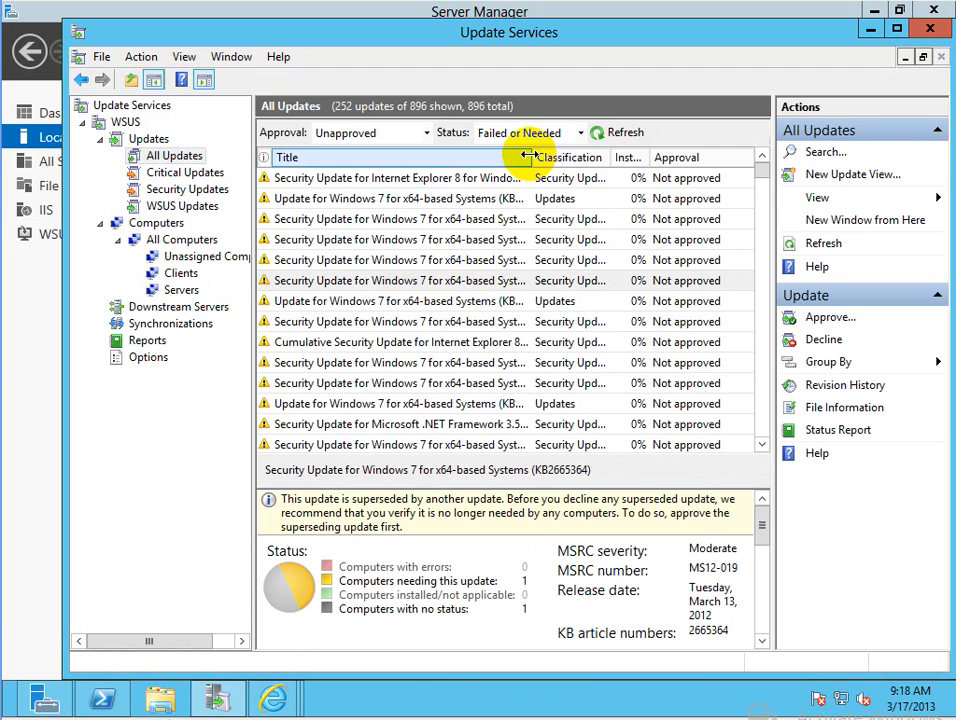
pyautogui.moveTo(530, 157); pyautogui.dragTo(612, 158)
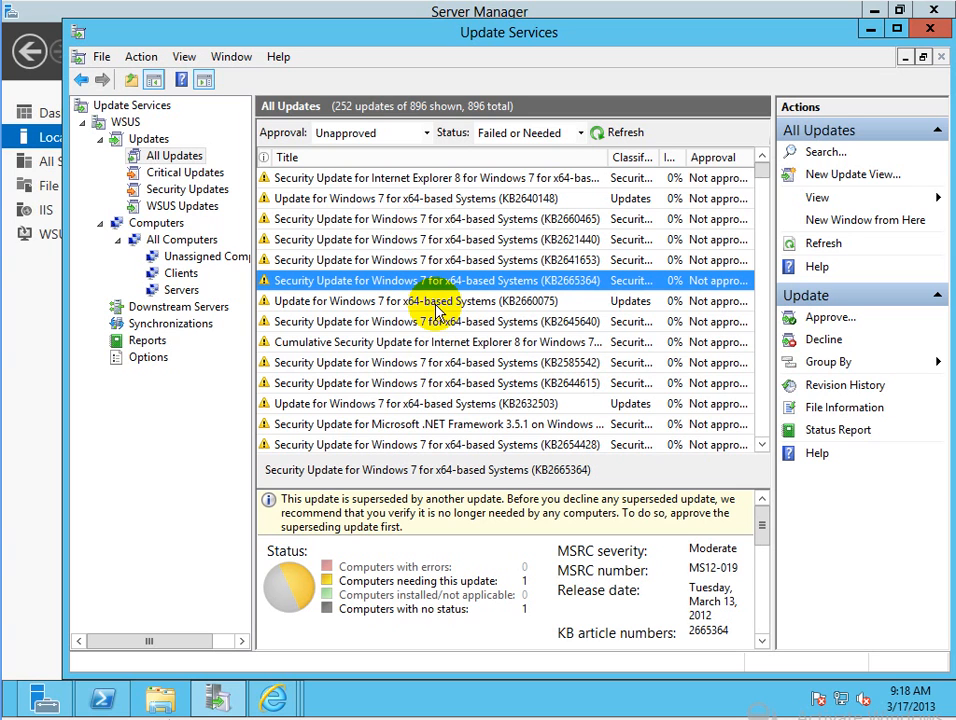
# Switch to the Windows 7 client virtual machine and check for updates.
pyautogui.moveTo(103, 698)
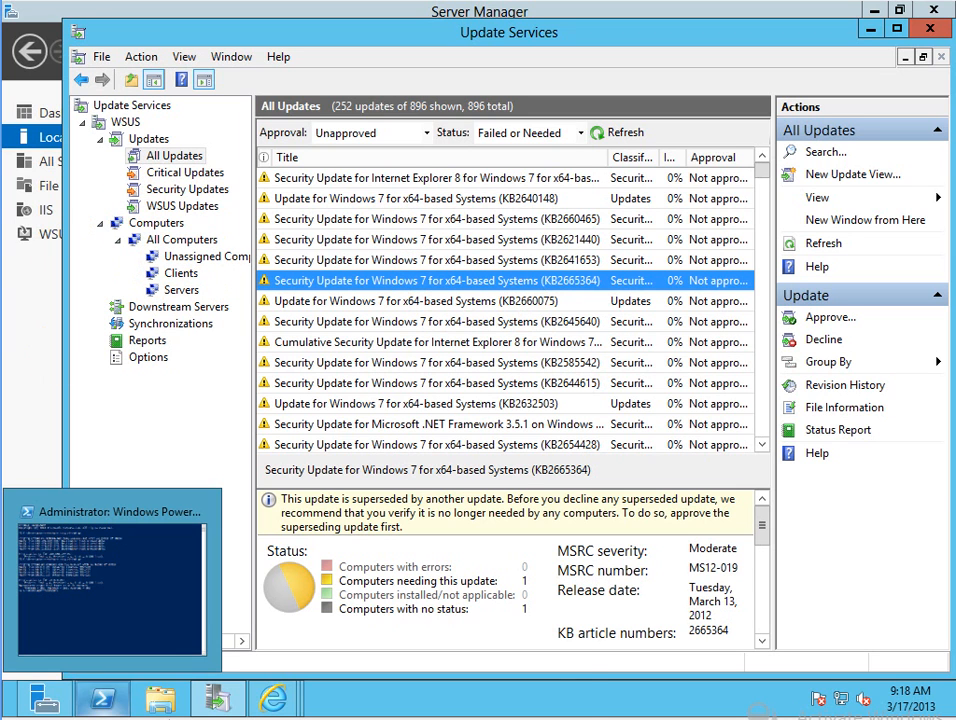
pyautogui.moveTo(217, 698)
pyautogui.click(277, 687)
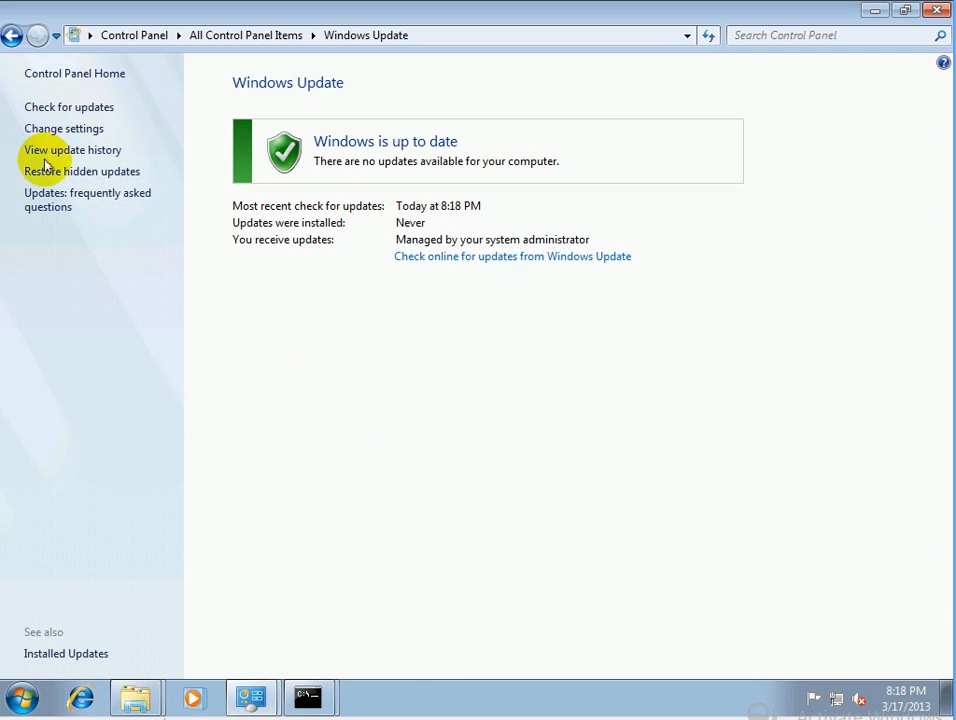
pyautogui.click(56, 107)
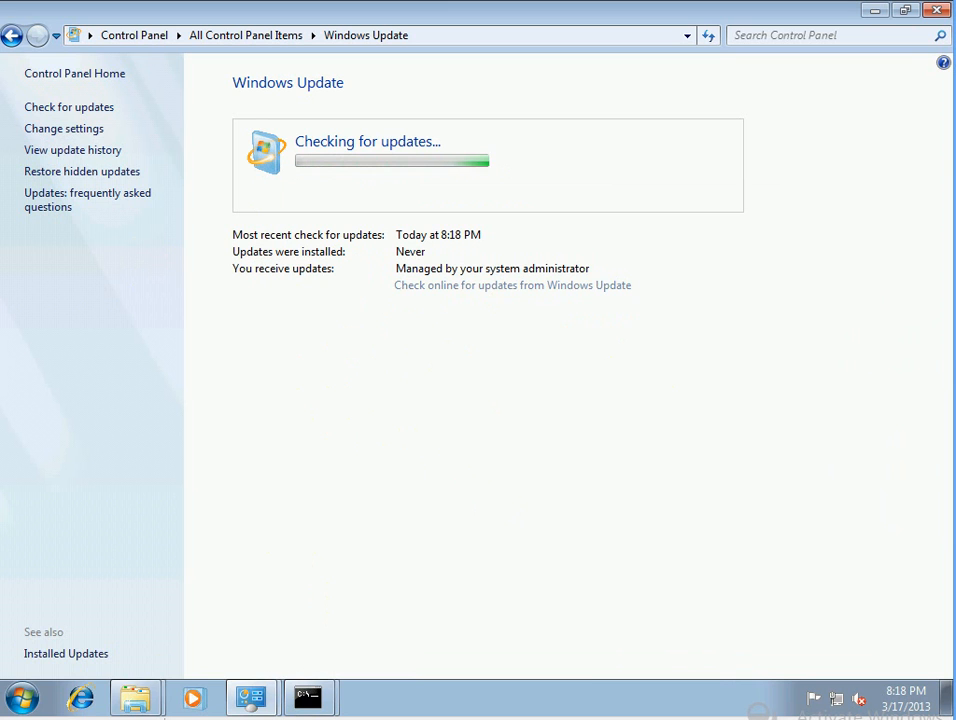
# Switch back to the WSUS server and refresh the Unassigned Computers list with the status filter set to Any.
pyautogui.moveTo(250, 697)
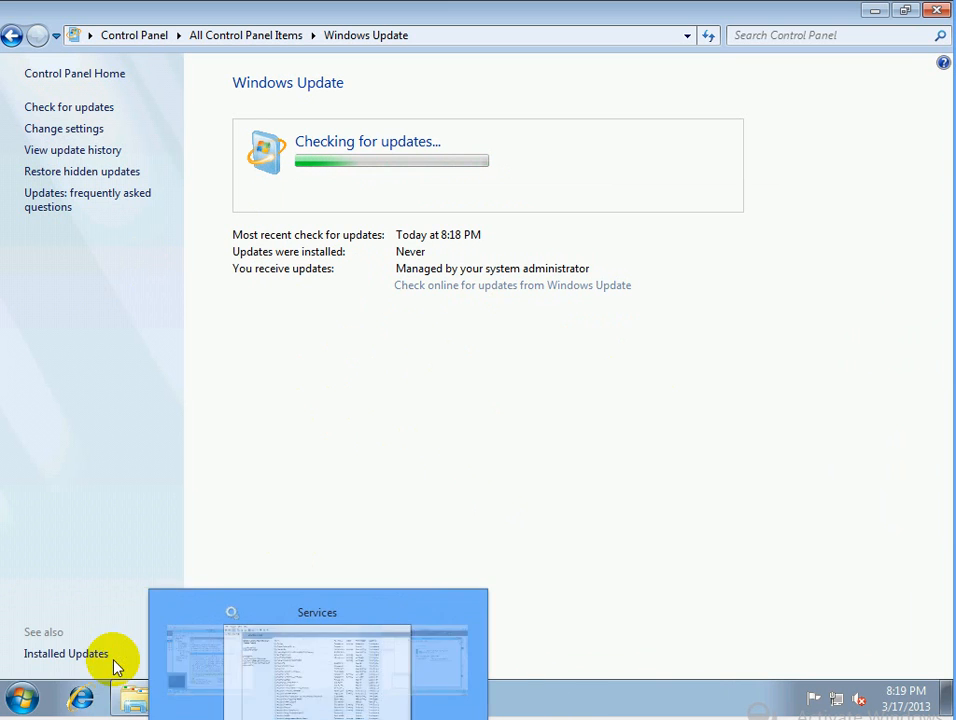
pyautogui.click(60, 672)
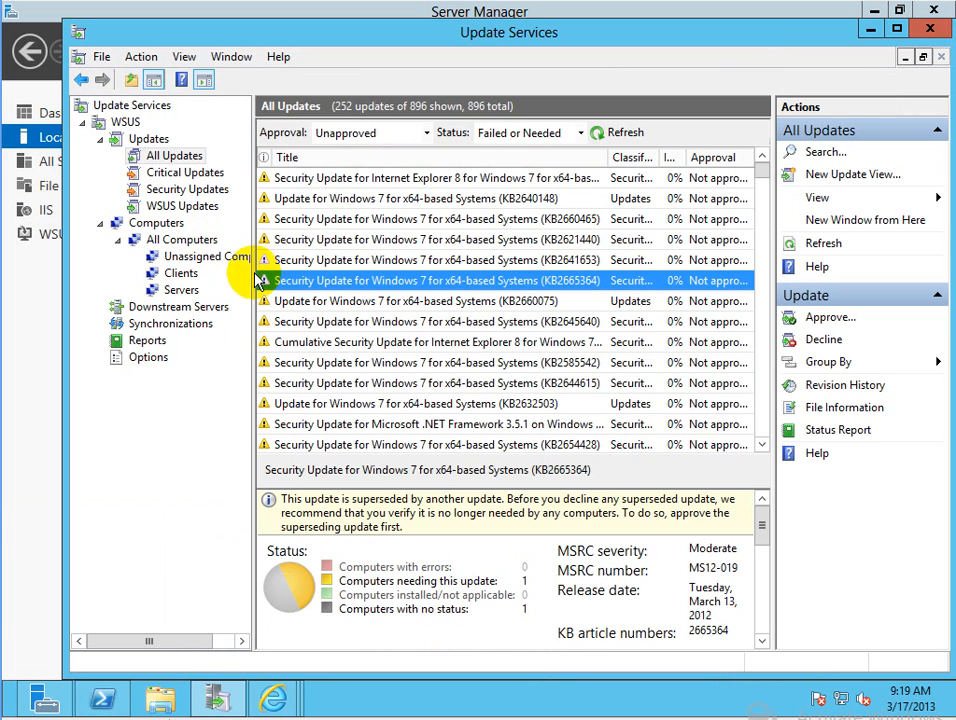
pyautogui.moveTo(253, 274); pyautogui.dragTo(349, 276)
pyautogui.click(228, 258)
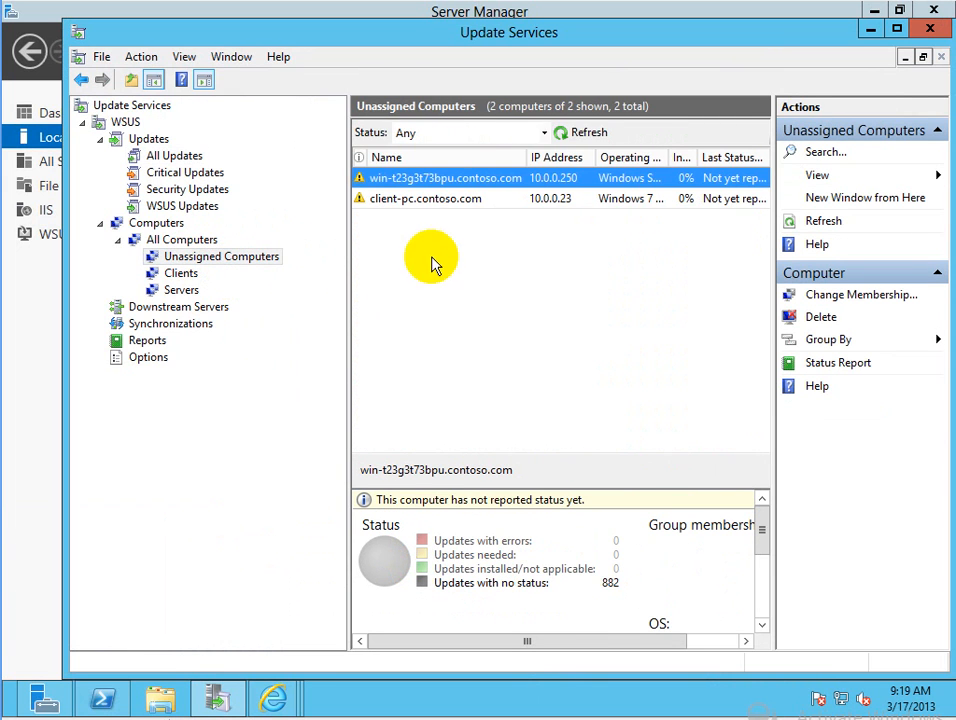
pyautogui.click(514, 133)
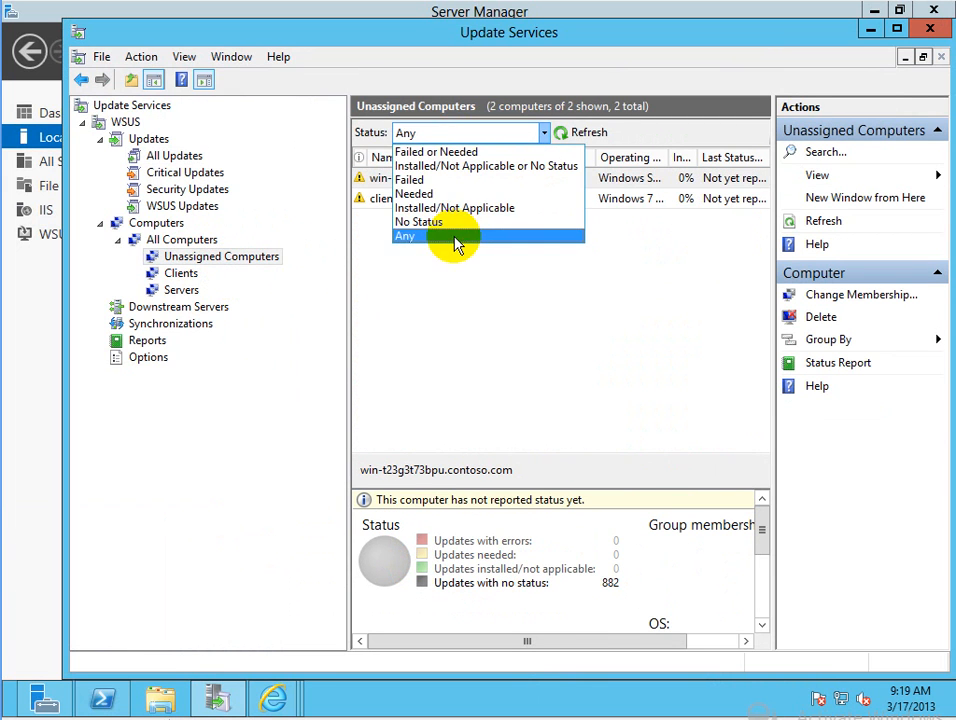
pyautogui.click(455, 238)
pyautogui.click(587, 133)
# Change the group membership of client-pc.contoso.com to the Clients computer group.
pyautogui.click(426, 200)
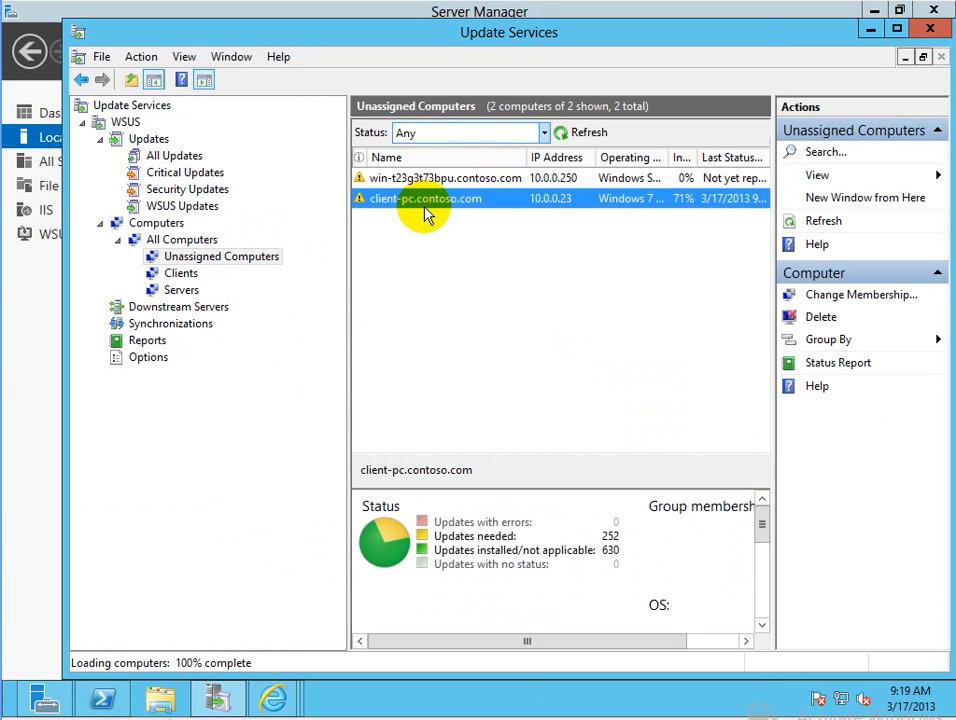
pyautogui.moveTo(347, 209); pyautogui.dragTo(263, 211)
pyautogui.rightClick(450, 203)
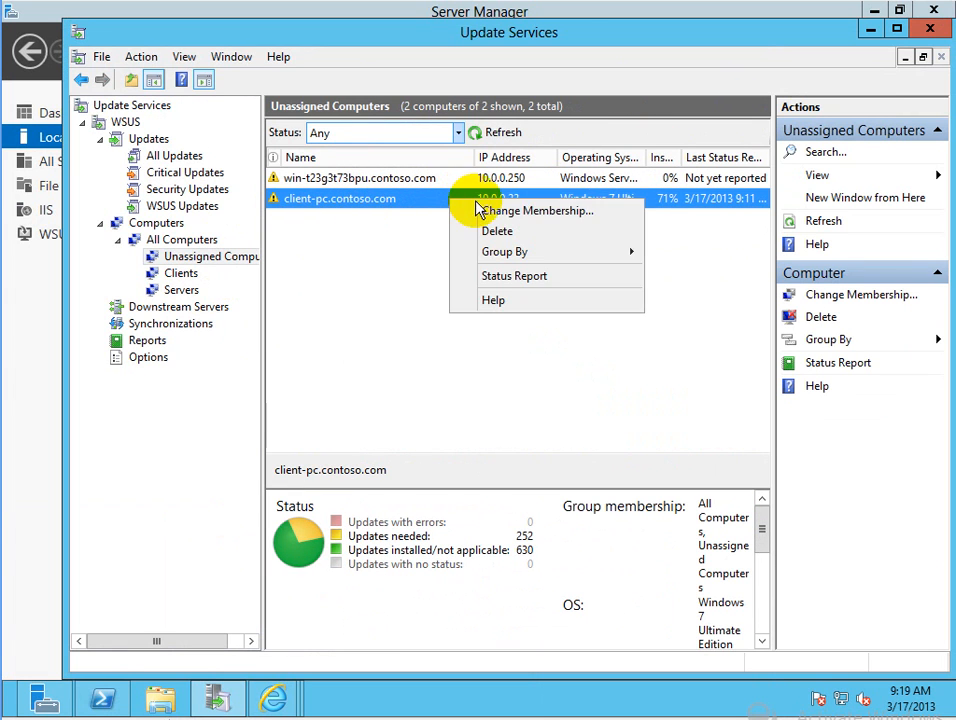
pyautogui.click(485, 212)
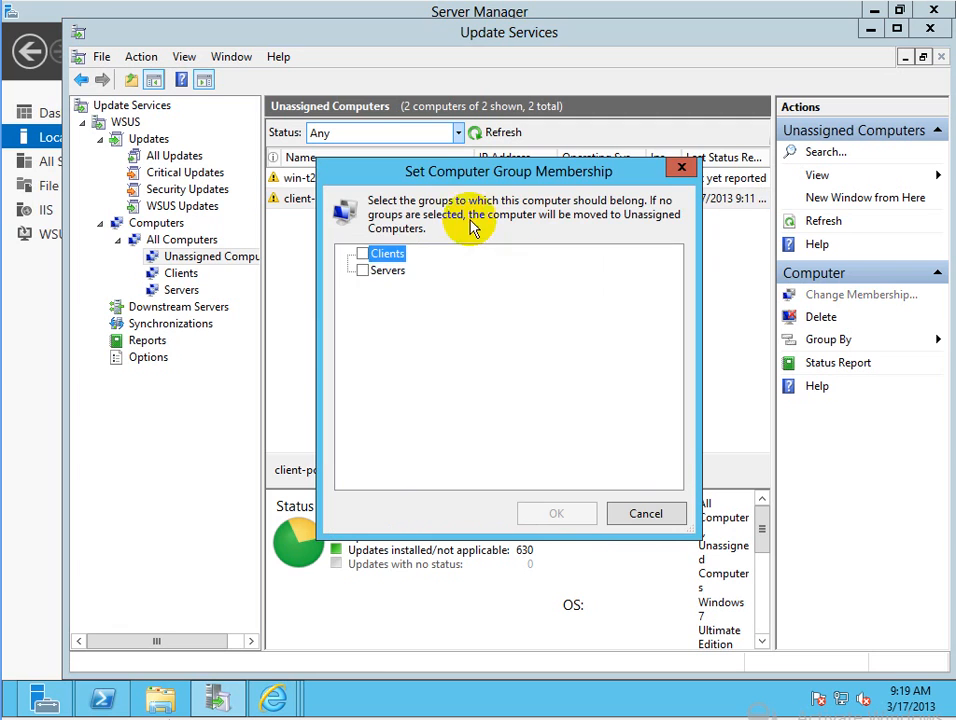
pyautogui.click(363, 255)
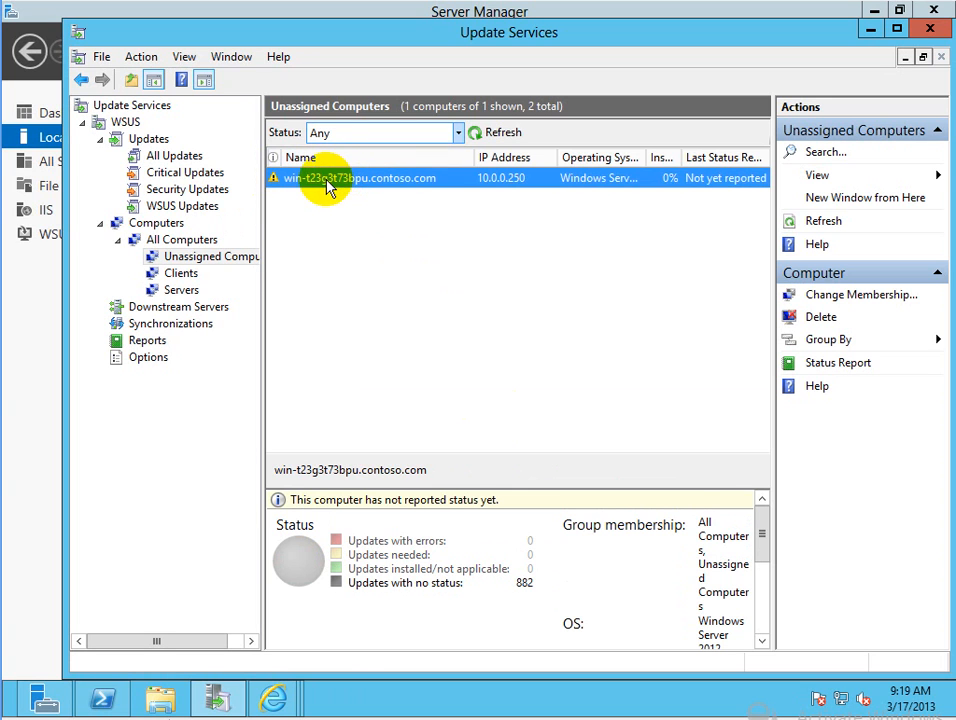
# Change the group membership of win-t23g3t73bpu.contoso.com to the Servers computer group only.
pyautogui.rightClick(330, 189)
pyautogui.click(367, 192)
pyautogui.click(363, 254)
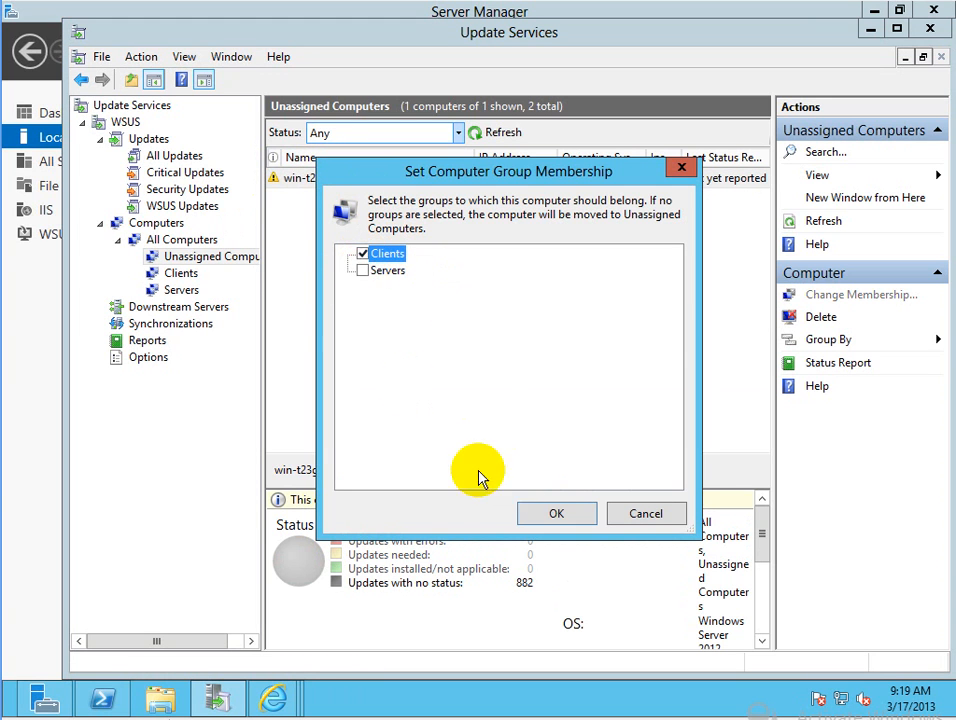
pyautogui.click(363, 254)
pyautogui.click(362, 271)
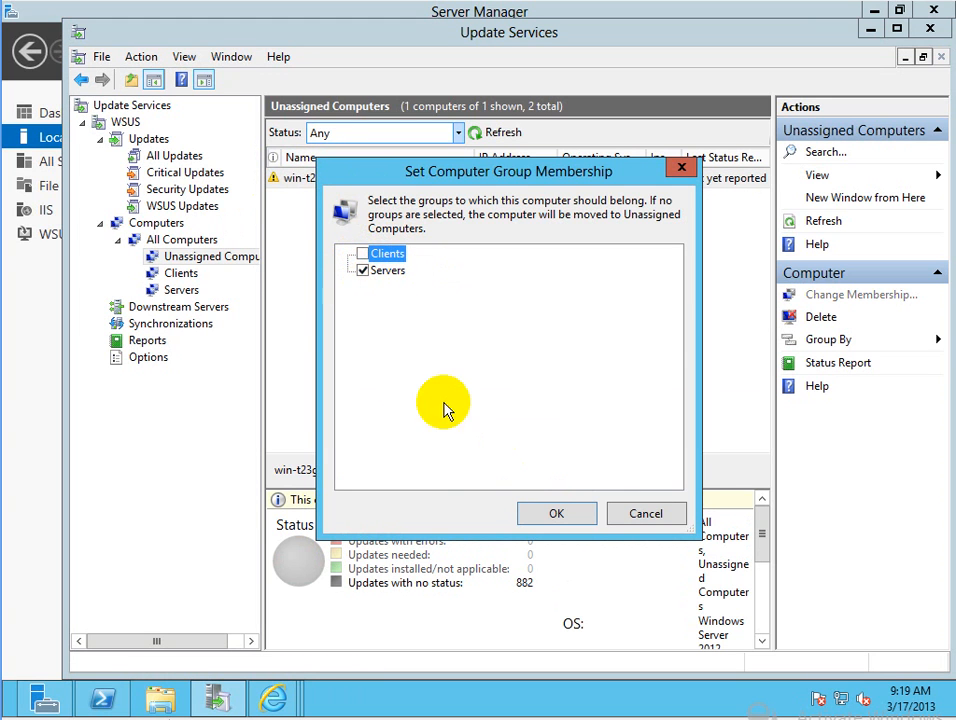
pyautogui.click(556, 513)
# Examine the update status of client-pc.contoso.com in the Clients group in a maximized window, along with the Updates overview.
pyautogui.click(181, 273)
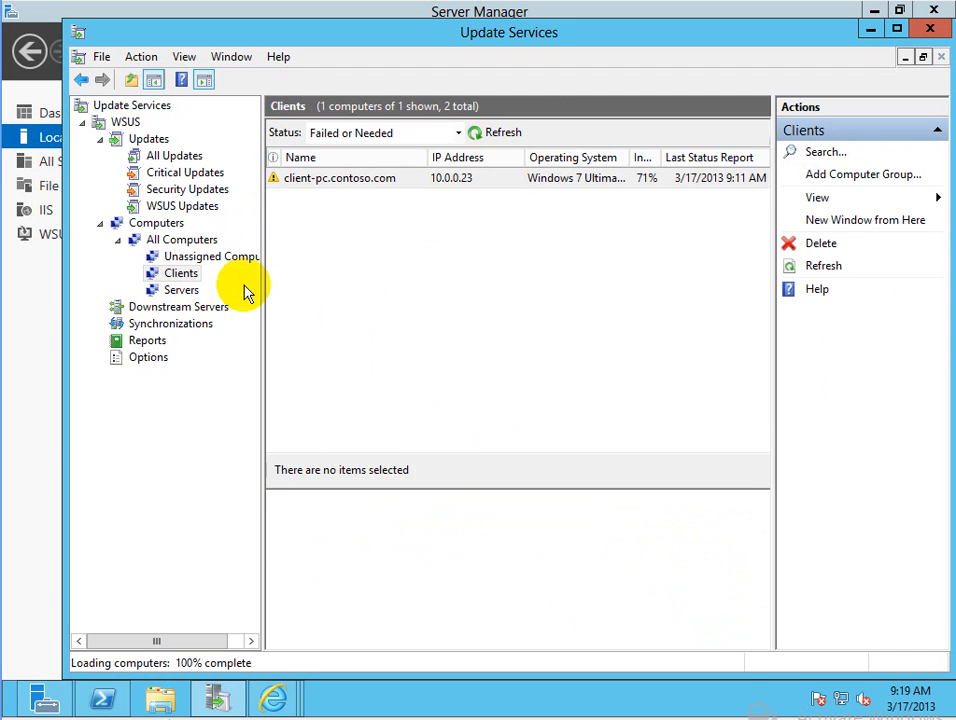
pyautogui.click(455, 180)
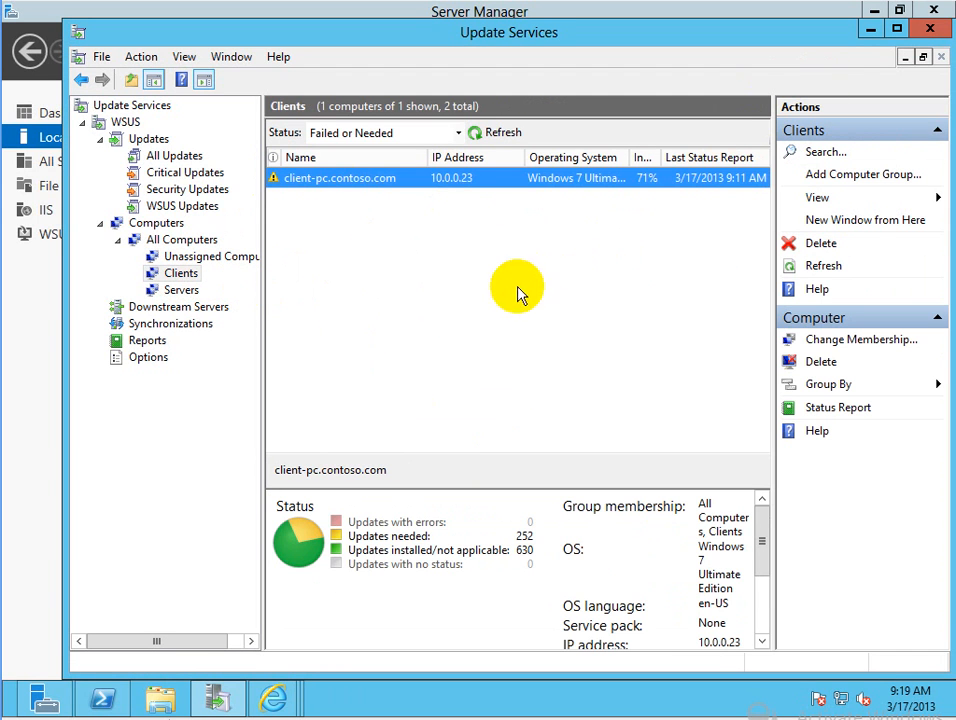
pyautogui.click(897, 28)
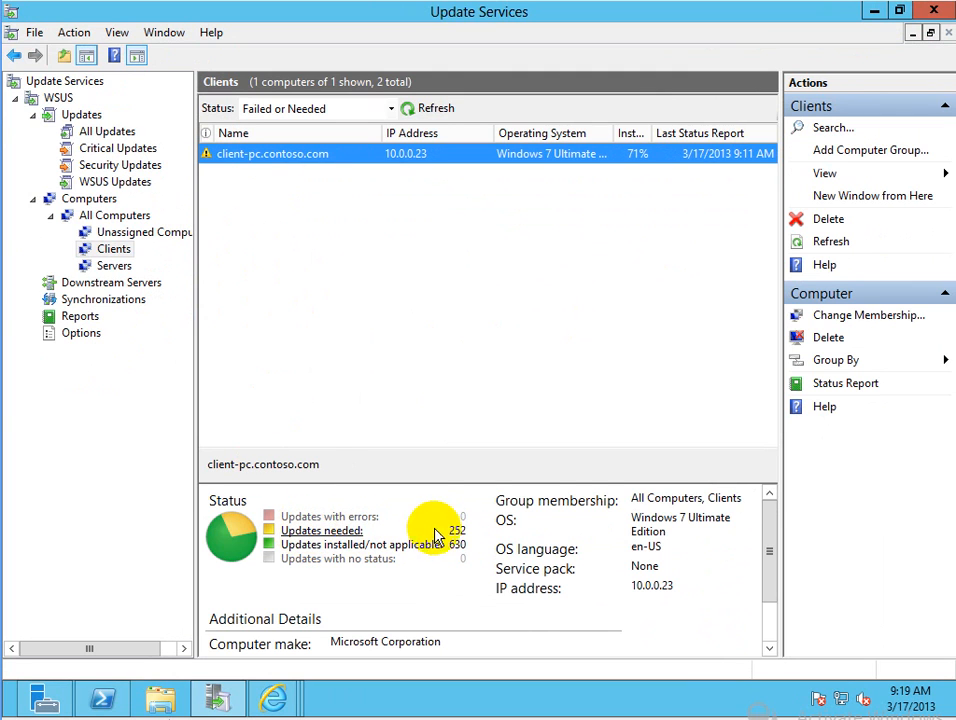
pyautogui.click(82, 115)
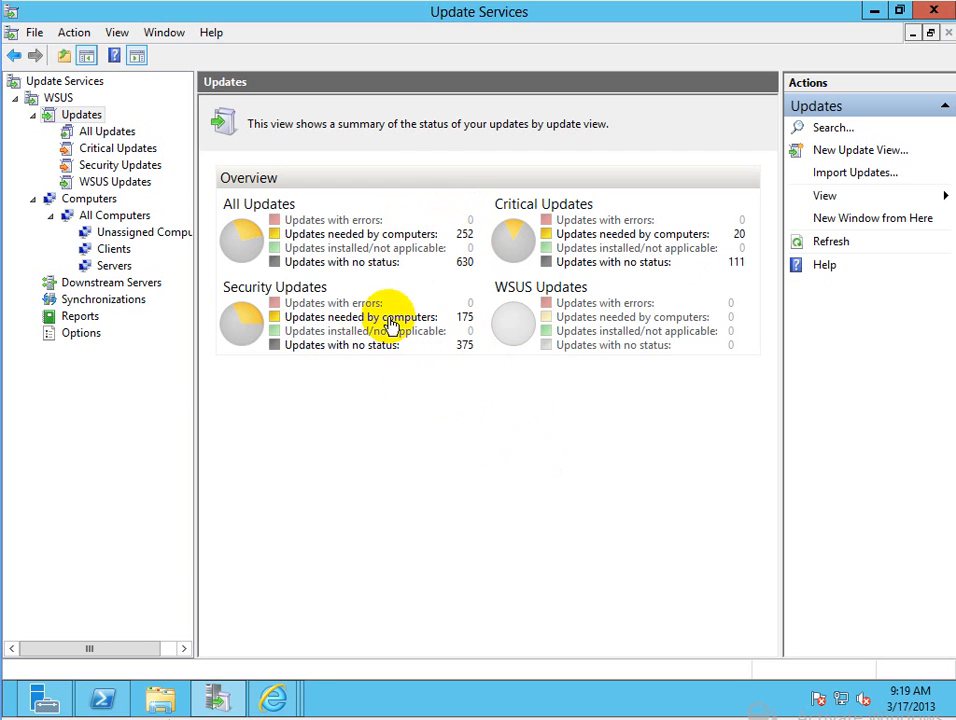
pyautogui.click(122, 236)
pyautogui.click(113, 249)
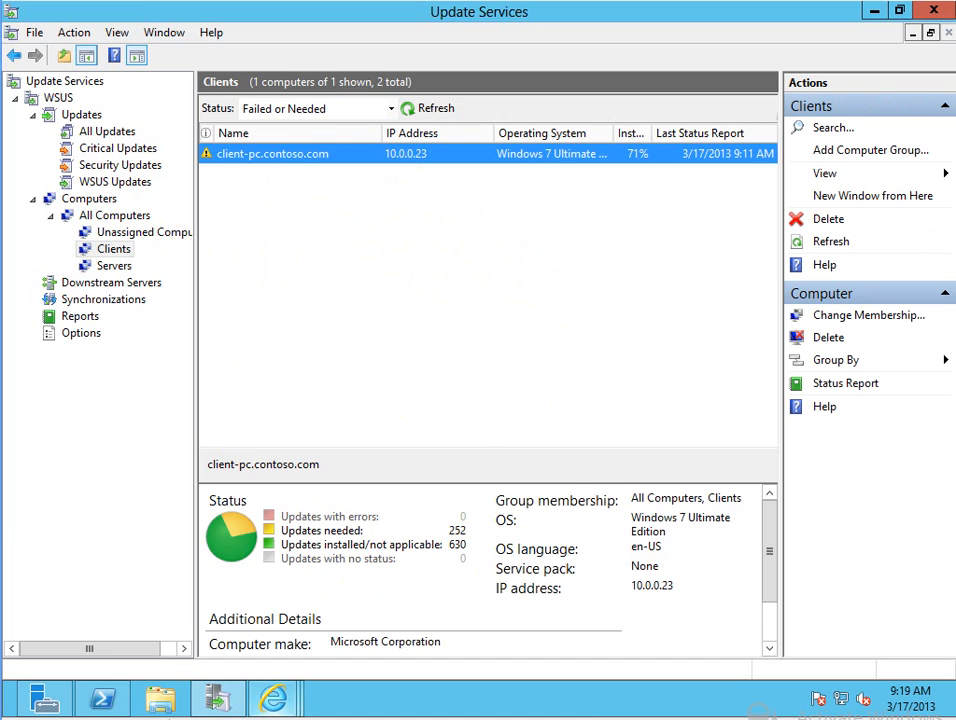
# Switch to the Windows 7 client virtual machine and run another check for updates.
pyautogui.moveTo(299, 705)
pyautogui.click(275, 648)
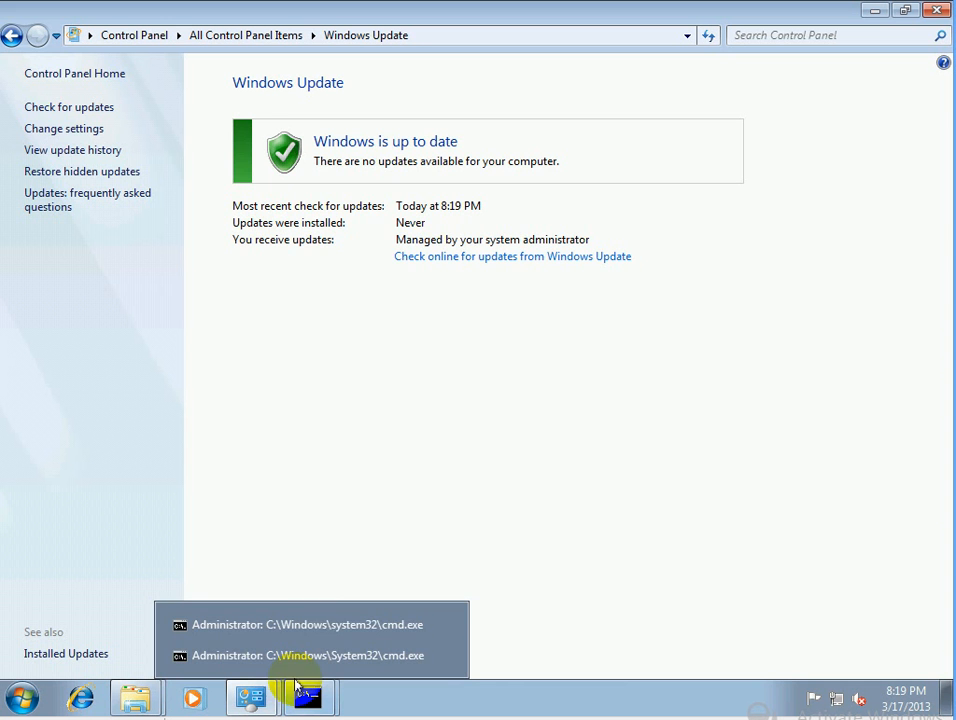
pyautogui.click(62, 107)
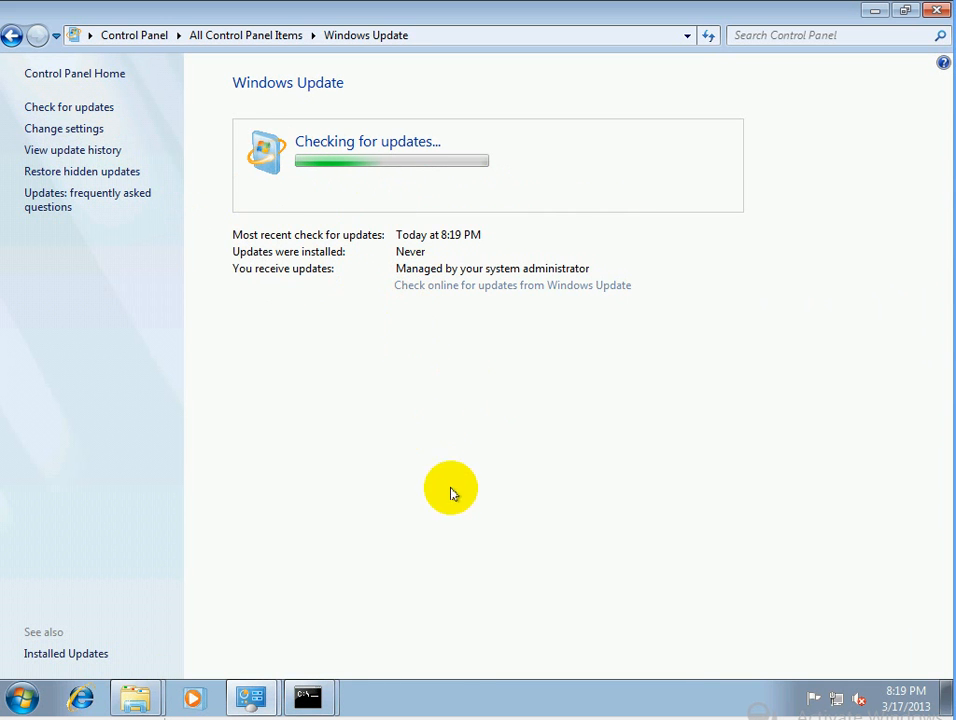
# Switch to the WSUS server and widen the Installed/Not Applicable percentage column in the Clients computer list.
pyautogui.moveTo(308, 697)
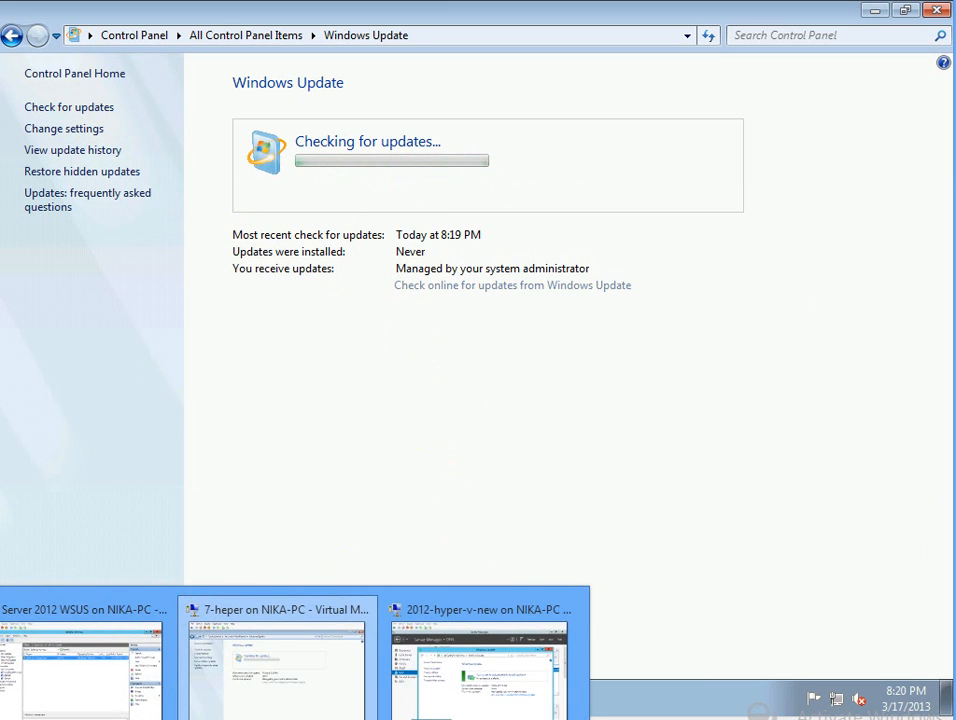
pyautogui.click(96, 673)
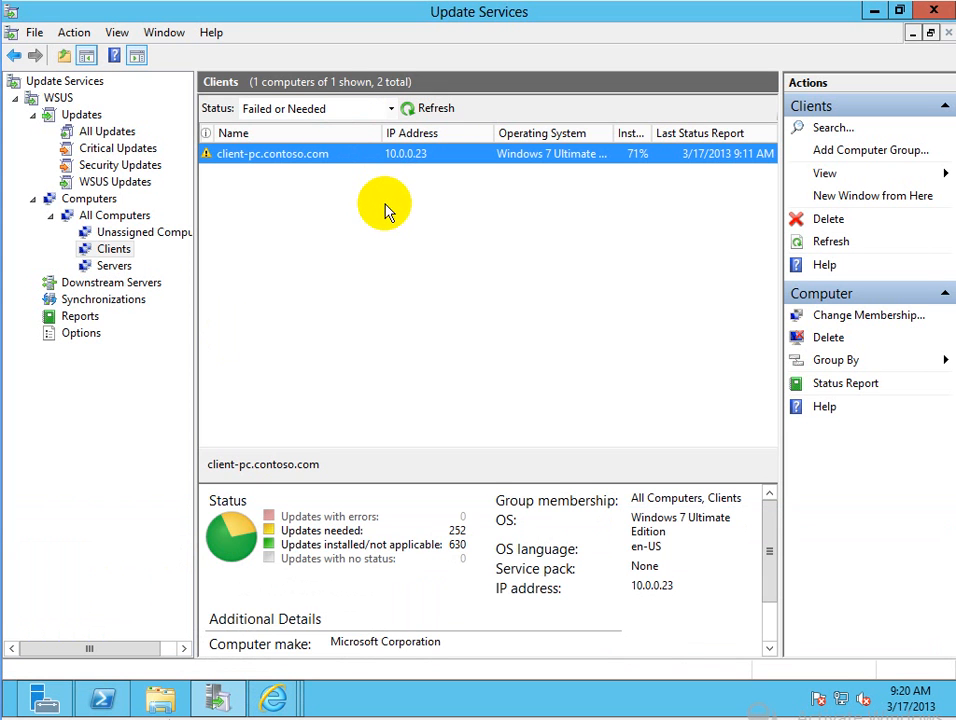
pyautogui.moveTo(651, 133); pyautogui.dragTo(697, 135)
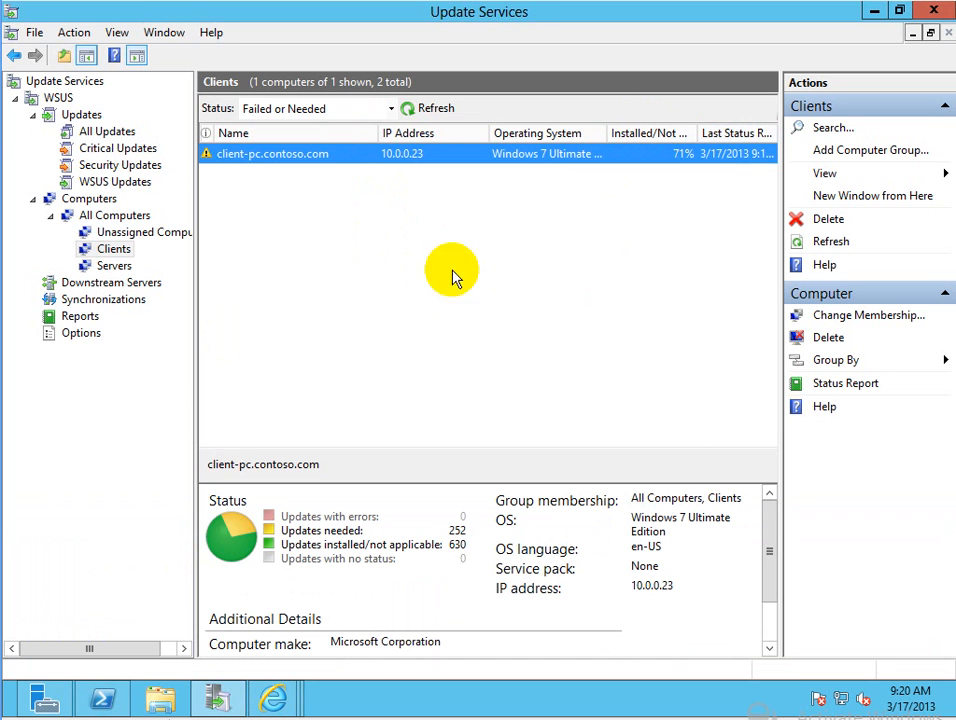
# Open All Updates and browse the unapproved updates with Failed or Needed status, viewing the details of KB2665364 and KB2660075.
pyautogui.click(88, 131)
pyautogui.click(230, 258)
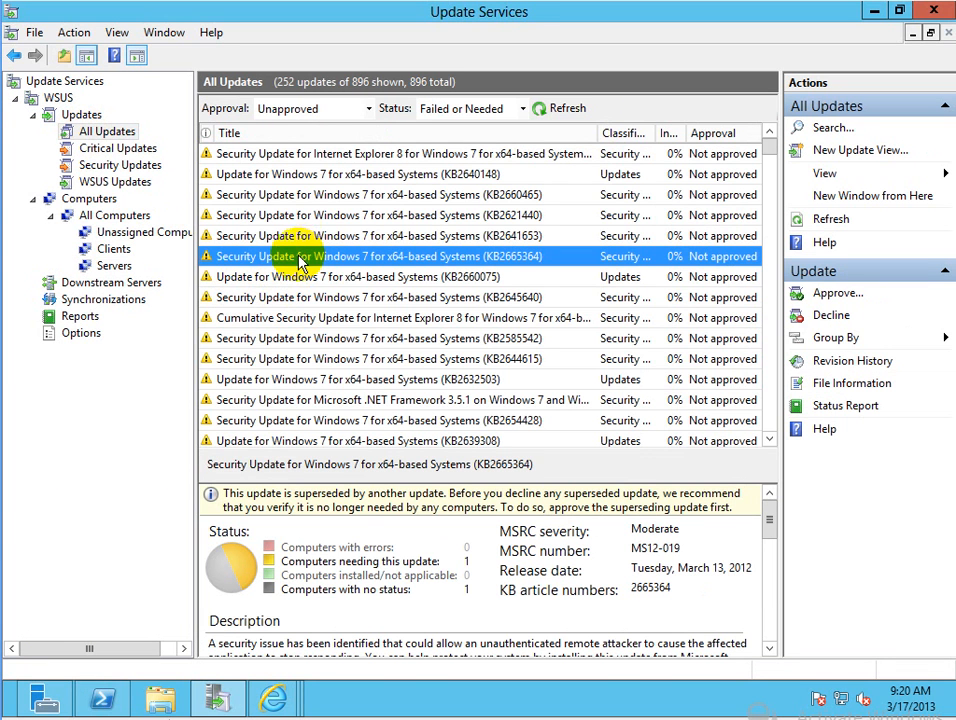
pyautogui.click(356, 110)
pyautogui.click(487, 117)
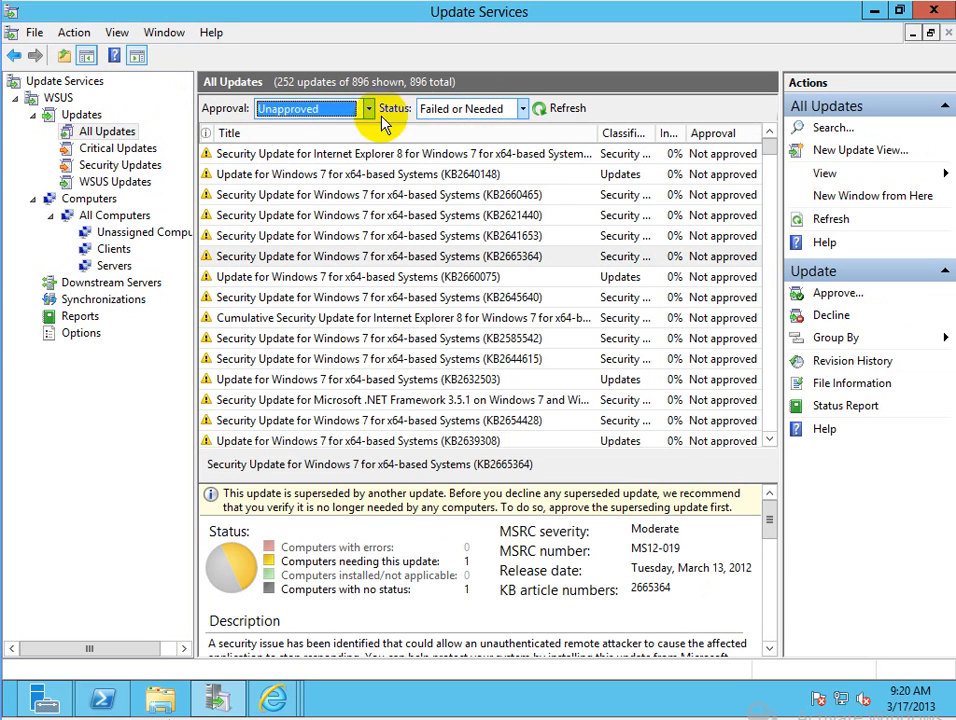
pyautogui.click(425, 280)
pyautogui.scroll(-5, 420, 300)
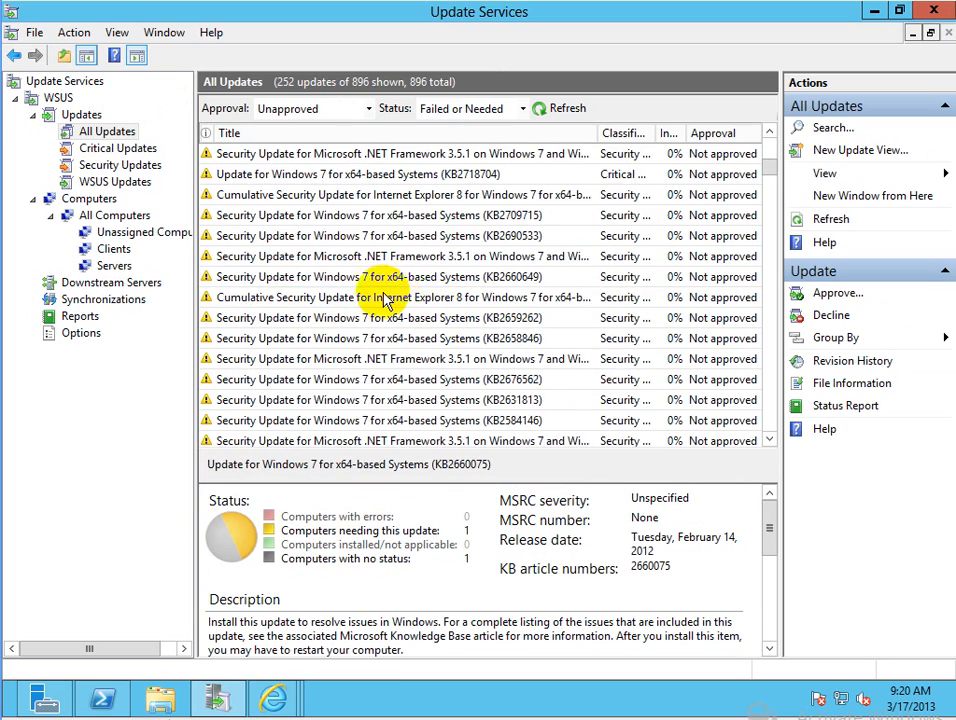
# Approve all the listed unapproved updates with Failed or Needed status for installation on the Clients group.
pyautogui.scroll(-10, 385, 300)
pyautogui.click(366, 302)
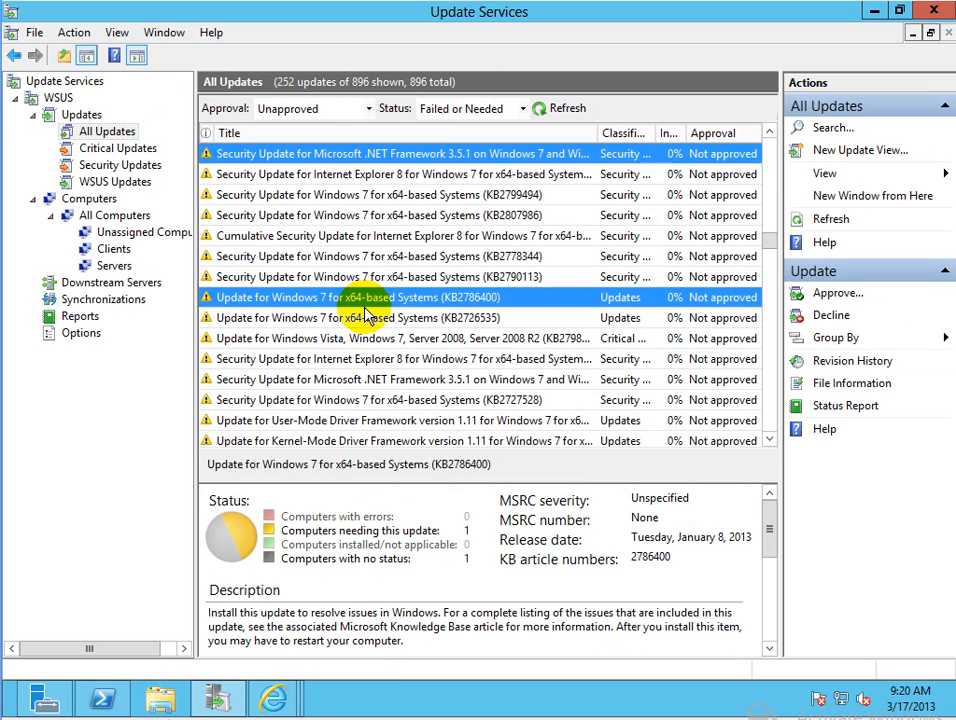
pyautogui.hotkey('ctrl', 'a')
pyautogui.rightClick(371, 258)
pyautogui.click(412, 264)
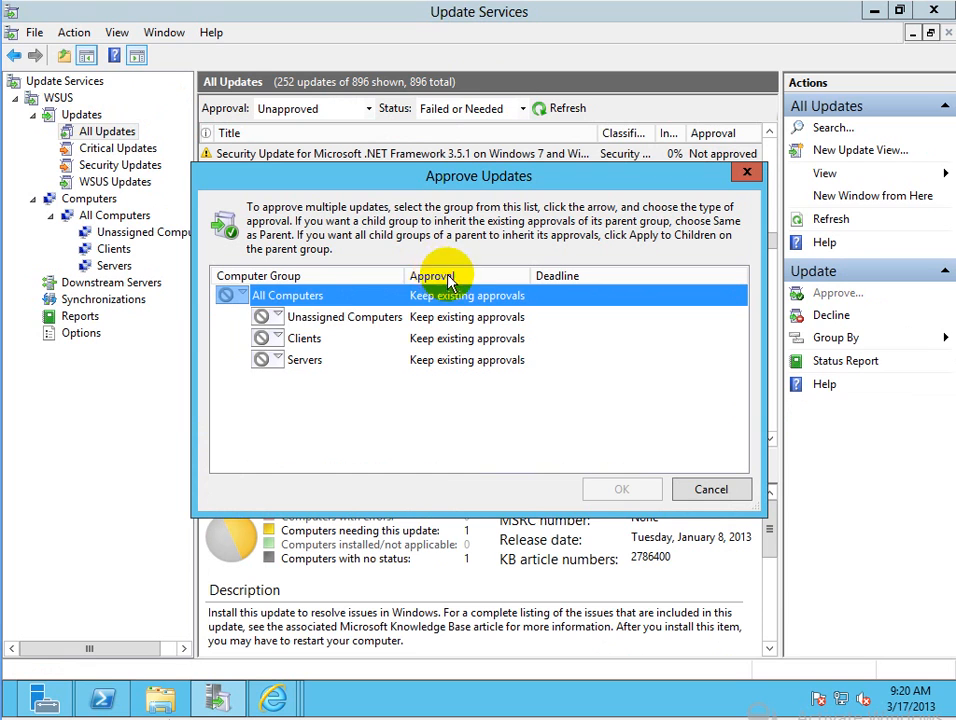
pyautogui.click(278, 340)
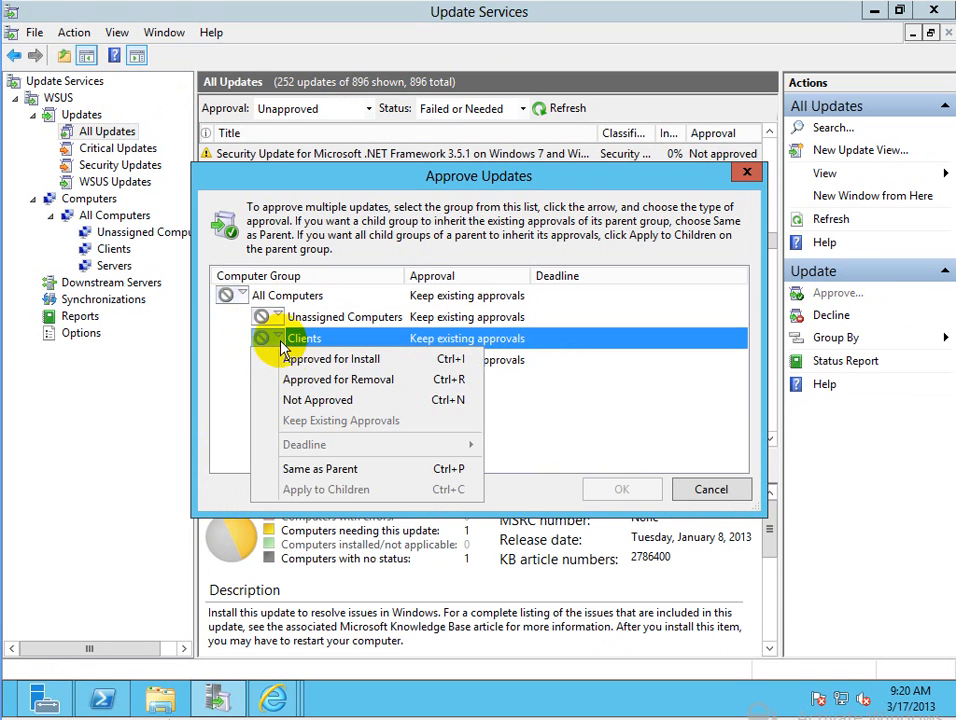
pyautogui.click(297, 362)
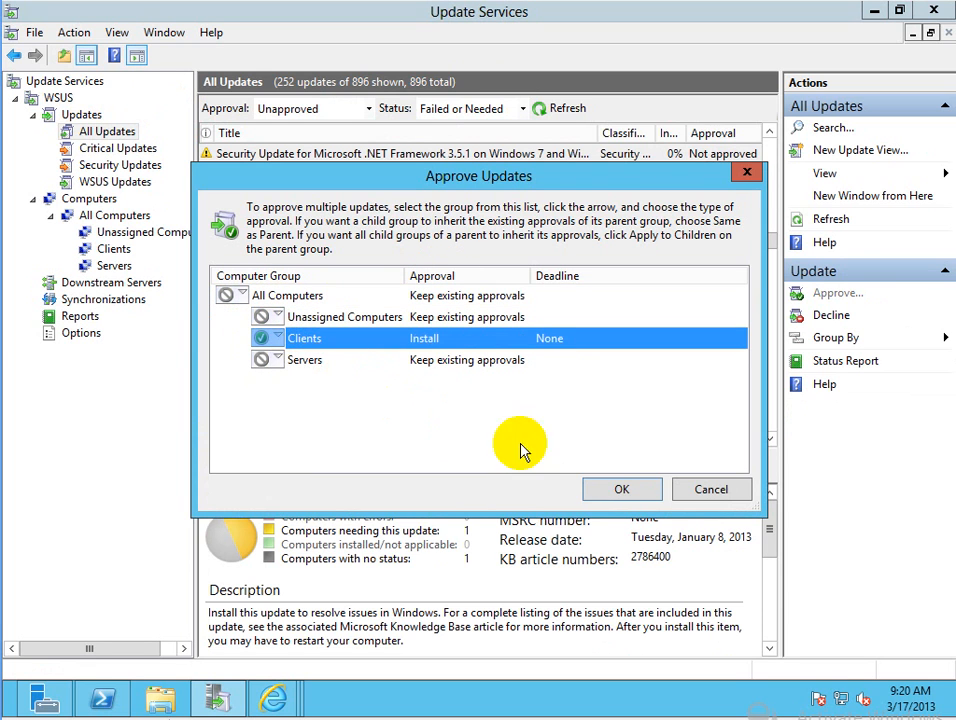
pyautogui.click(621, 490)
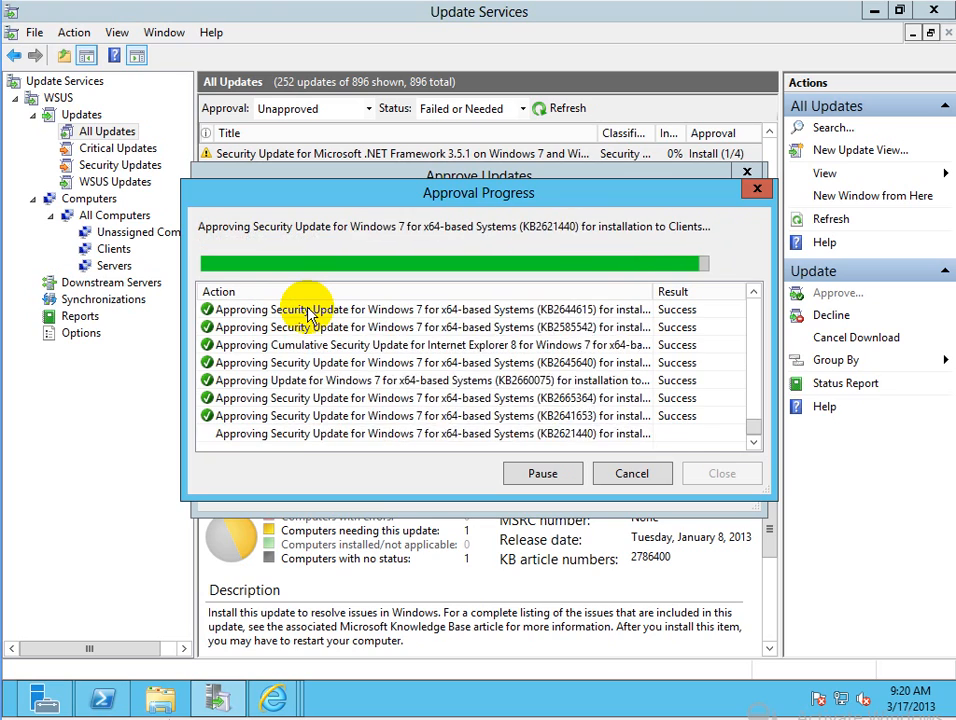
pyautogui.click(722, 473)
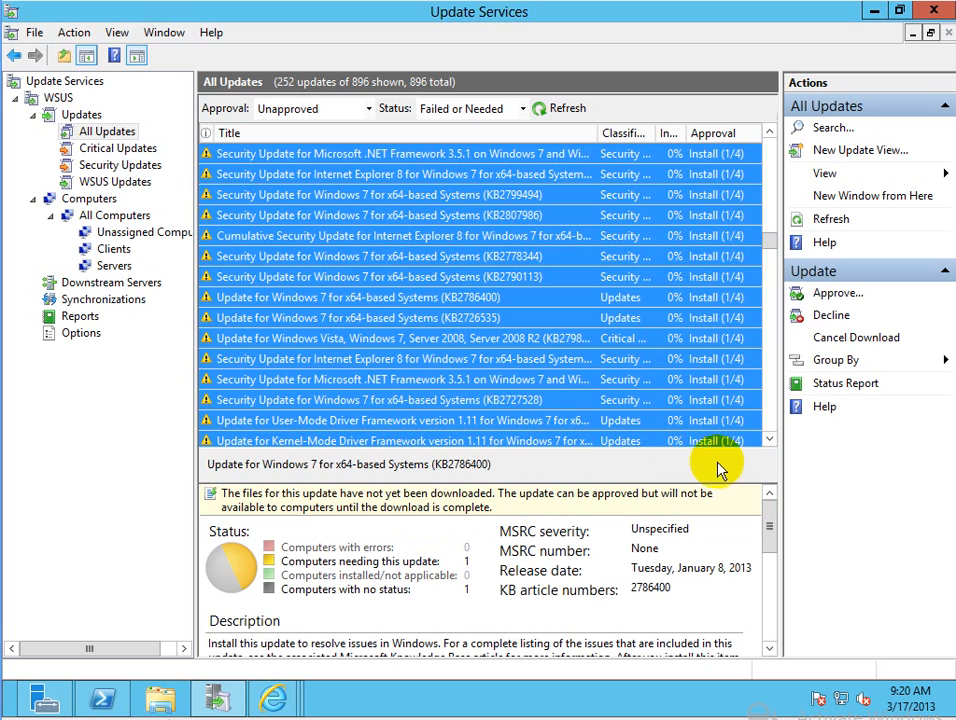
# Switch to the Windows 7 client virtual machine and check for updates again.
pyautogui.moveTo(235, 709)
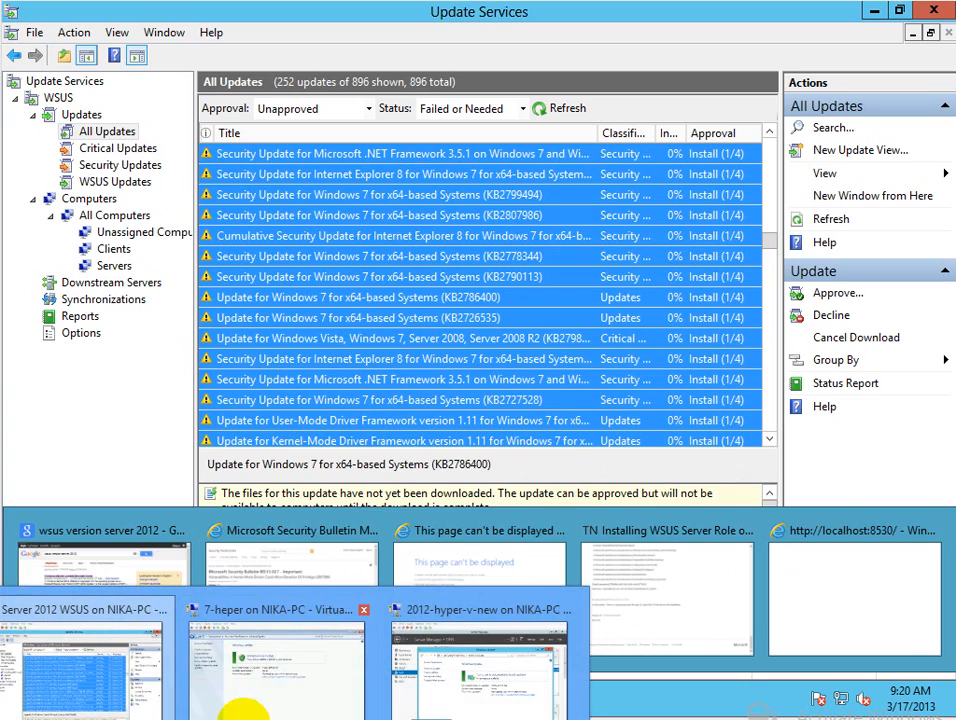
pyautogui.click(267, 660)
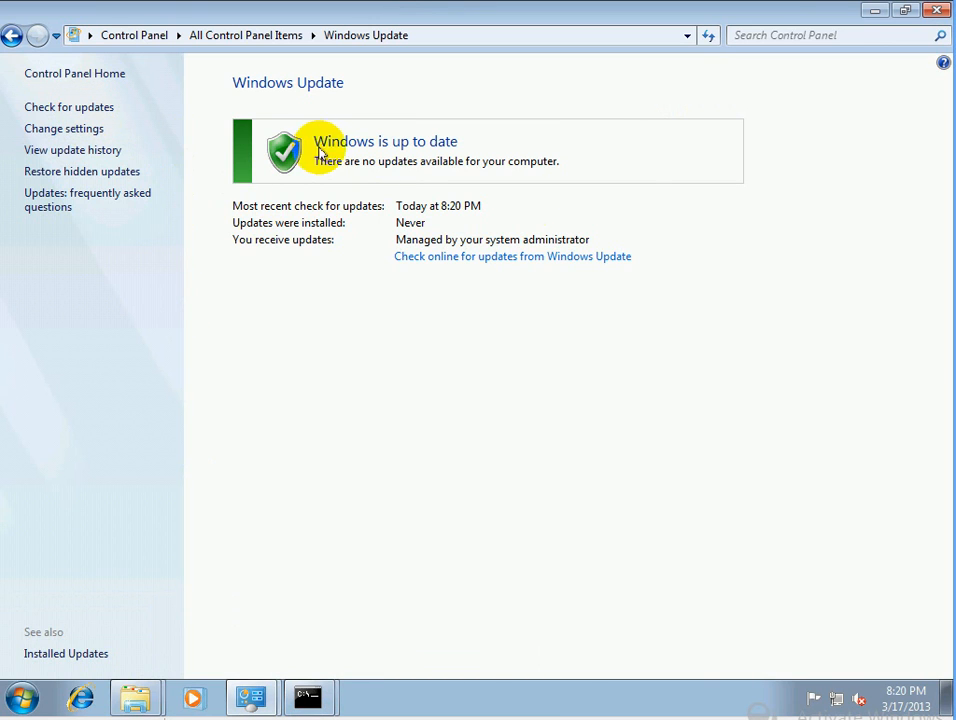
pyautogui.click(93, 108)
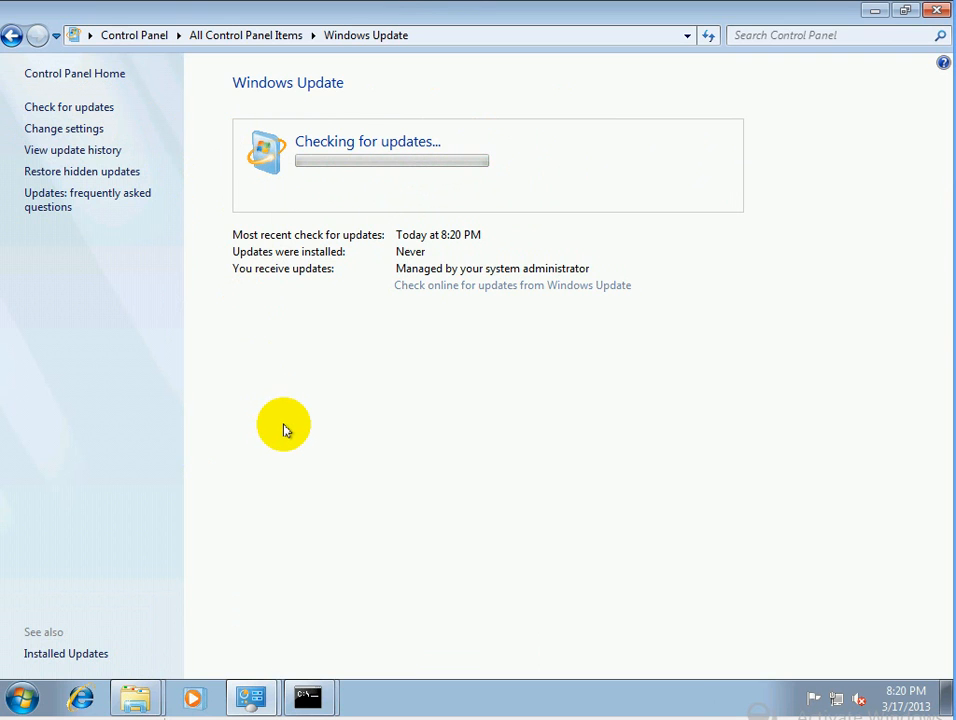
pyautogui.click(86, 110)
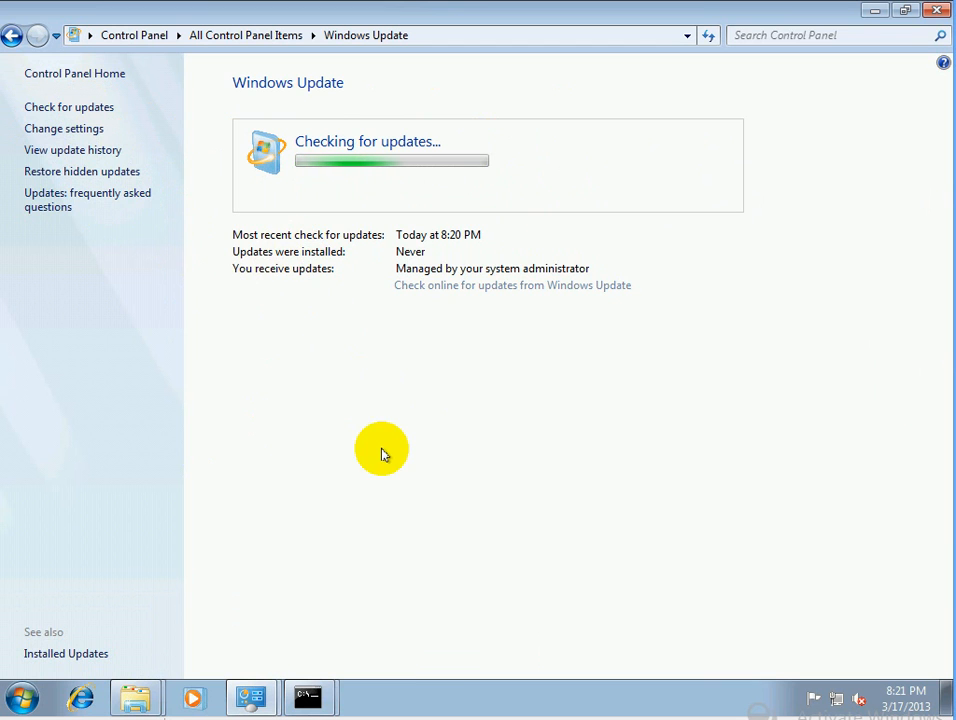
# Switch back to the WSUS server and view the details of the Internet Explorer 8 cumulative update KB2792100.
pyautogui.moveTo(250, 697)
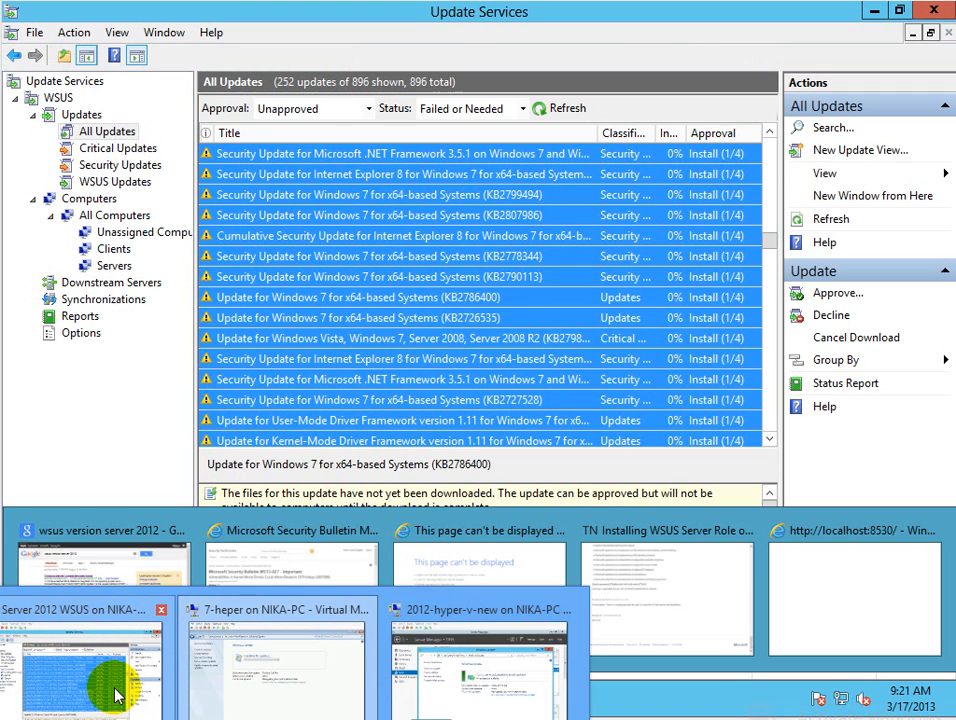
pyautogui.click(122, 689)
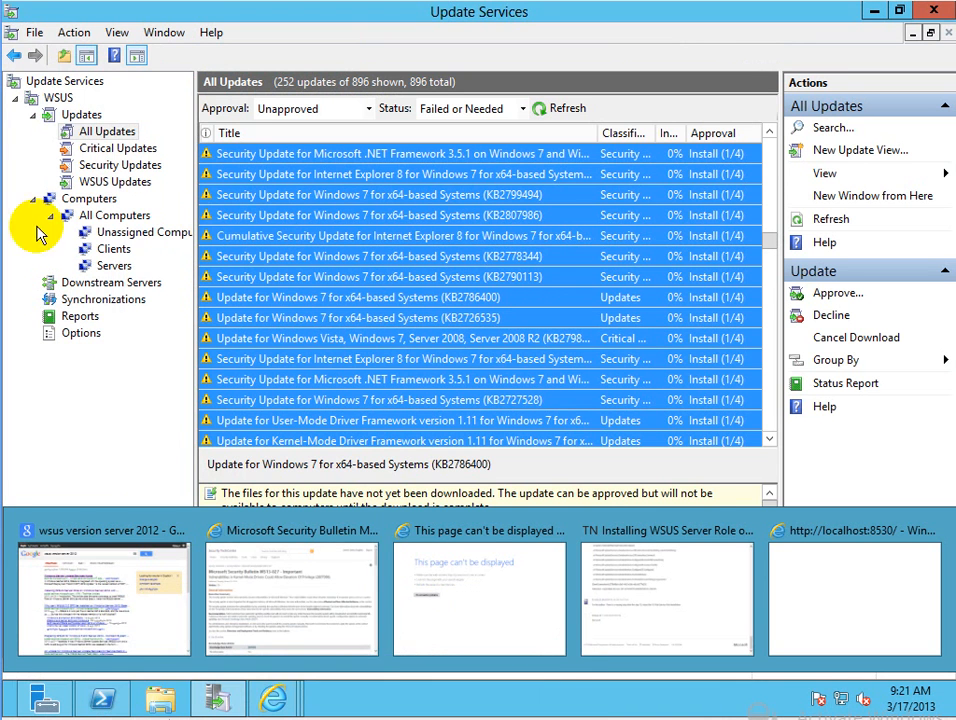
pyautogui.click(420, 236)
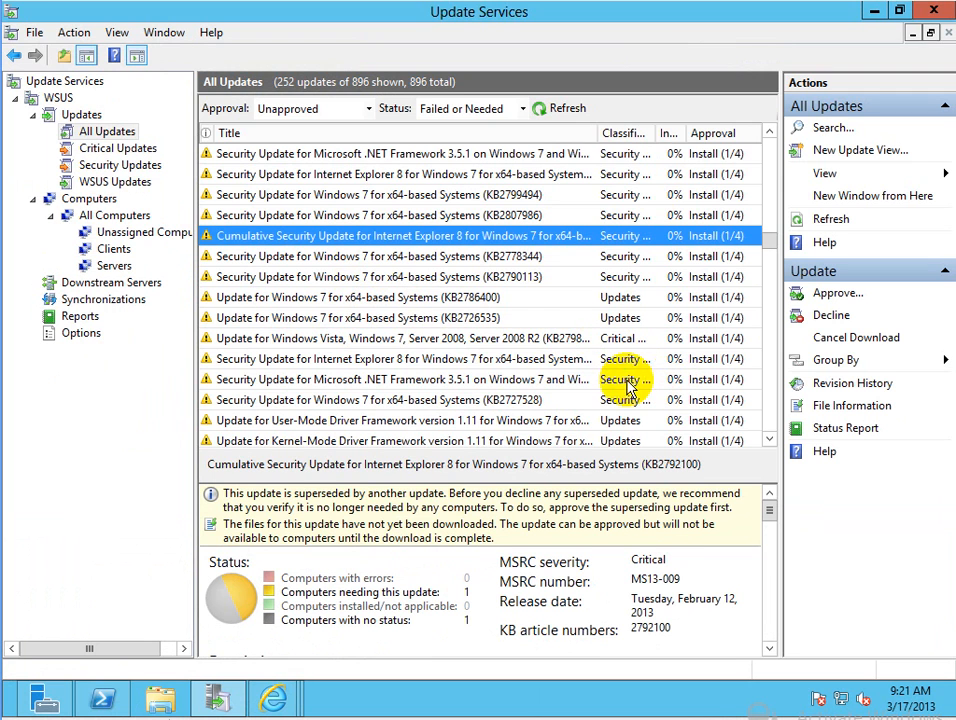
# Open the Automatic Approvals options and review the update classifications covered by the Default Automatic Approval Rule.
pyautogui.click(84, 333)
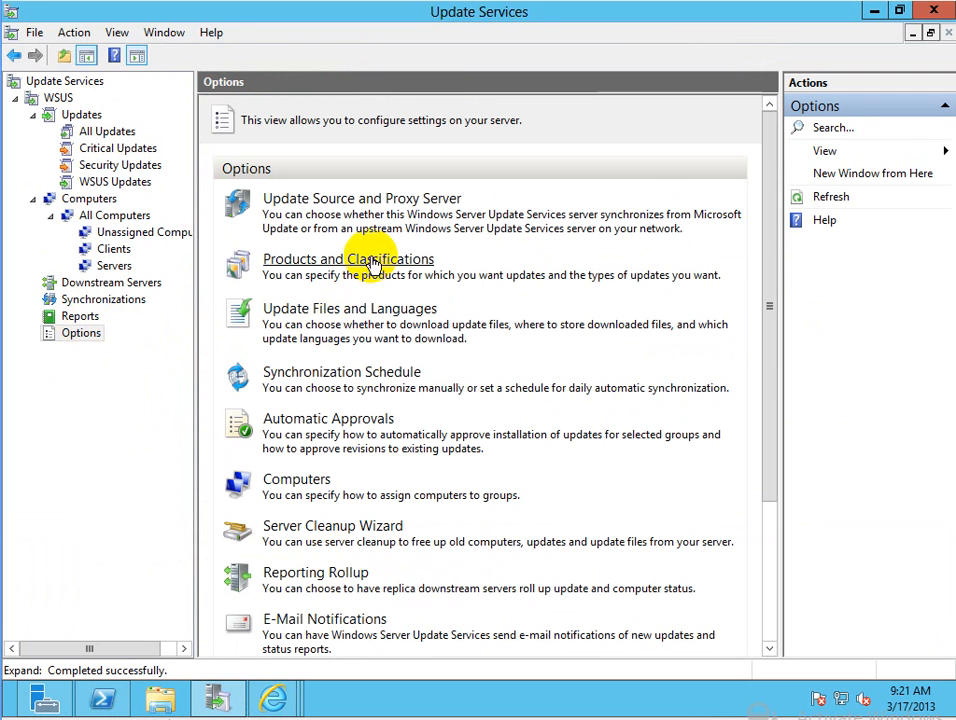
pyautogui.click(345, 425)
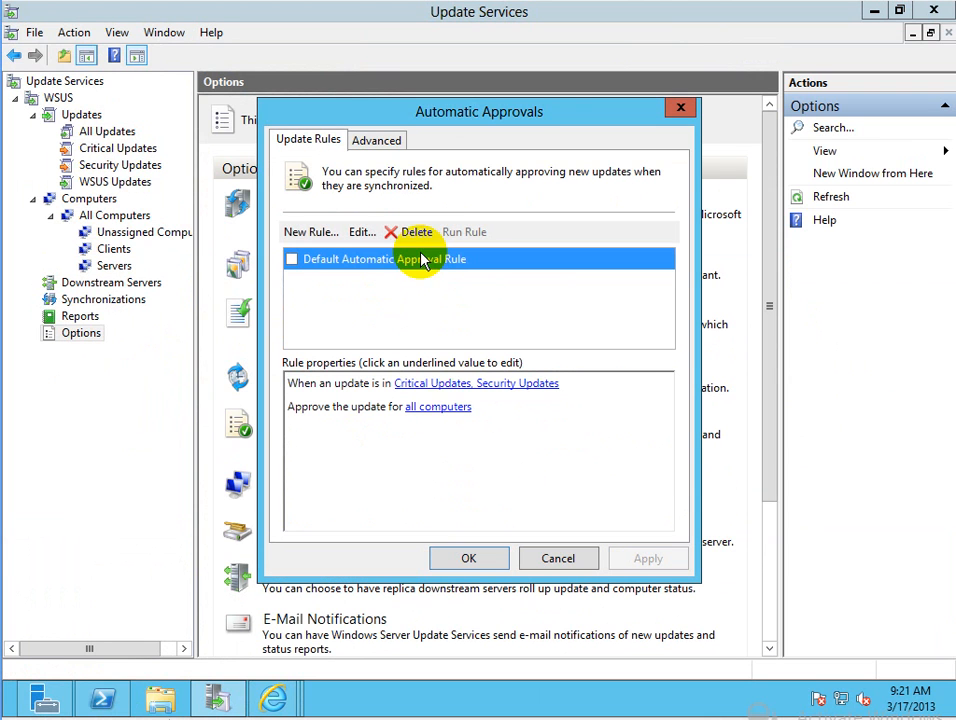
pyautogui.click(437, 386)
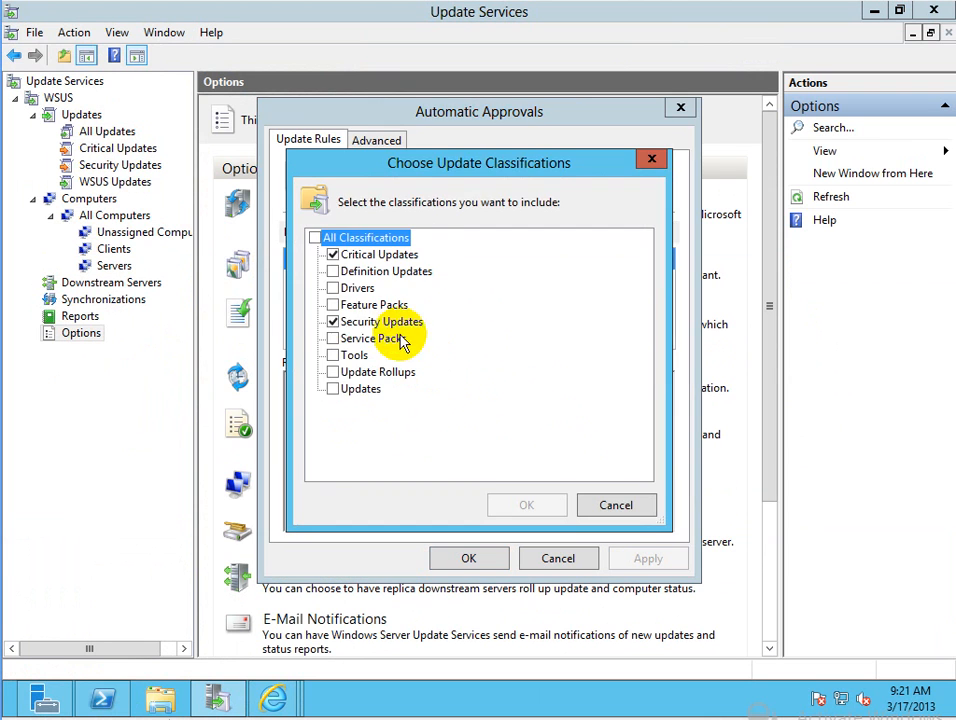
pyautogui.click(651, 163)
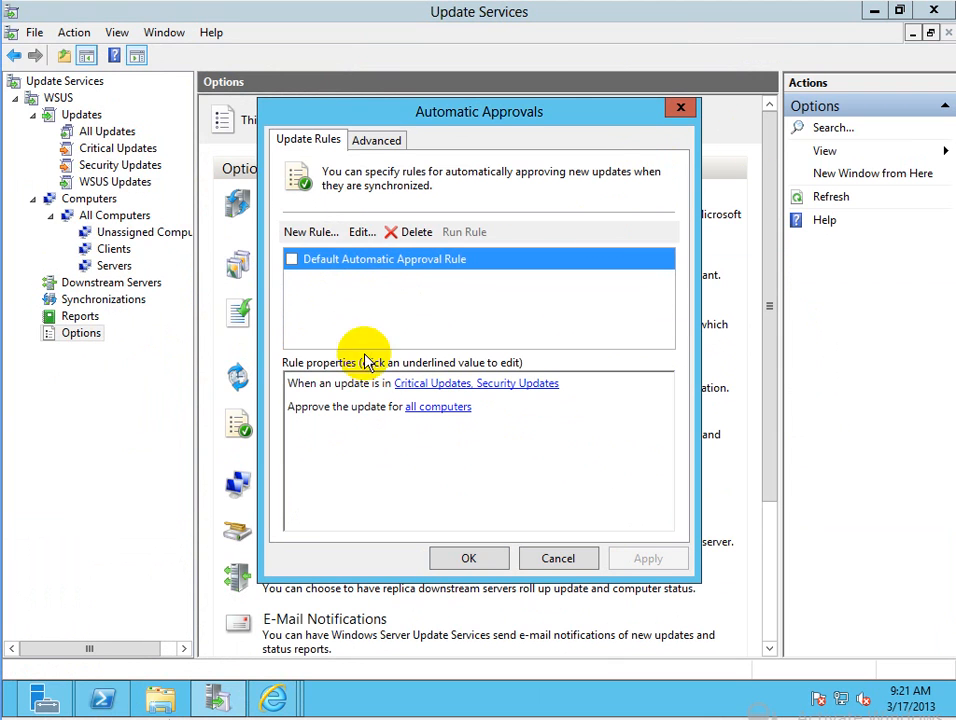
# Start a new automatic approval rule and limit it to the Clients computer group.
pyautogui.click(305, 292)
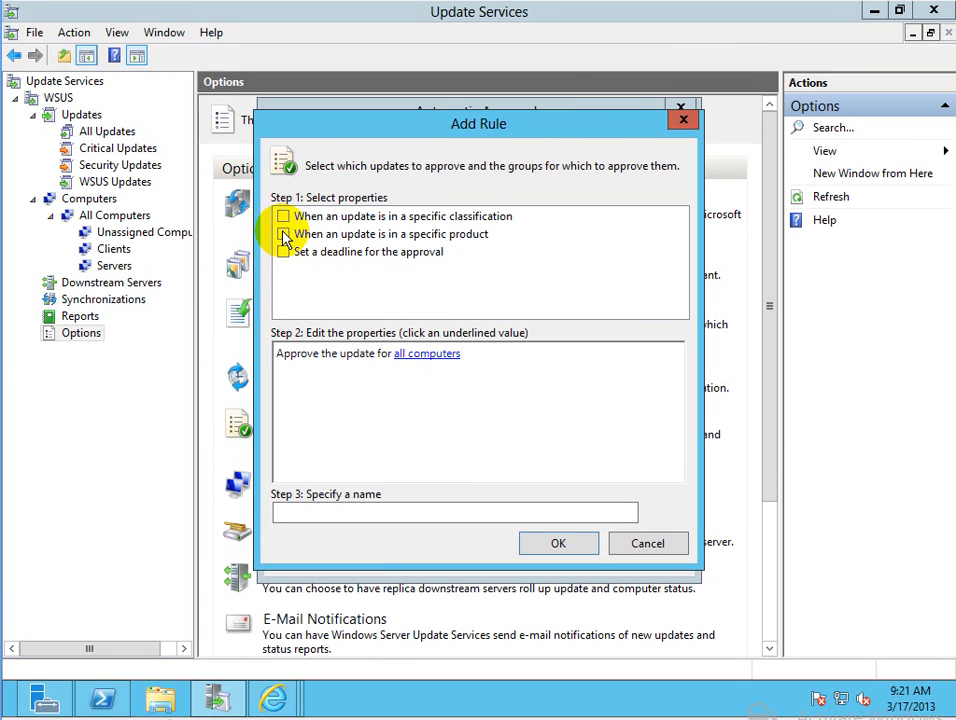
pyautogui.click(430, 354)
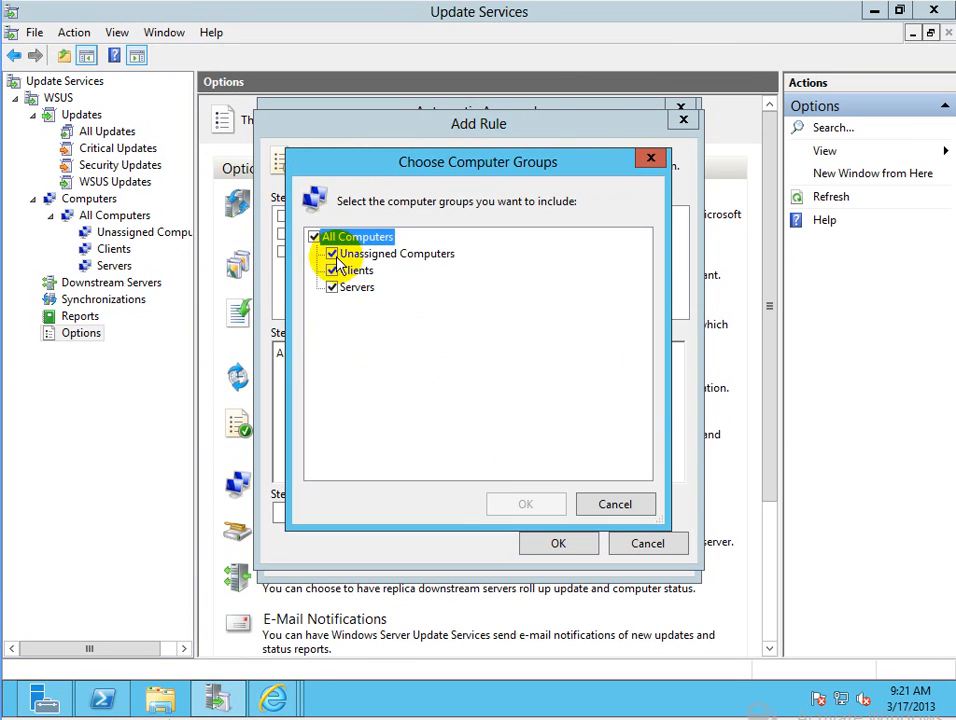
pyautogui.click(331, 254)
pyautogui.click(331, 287)
pyautogui.click(357, 270)
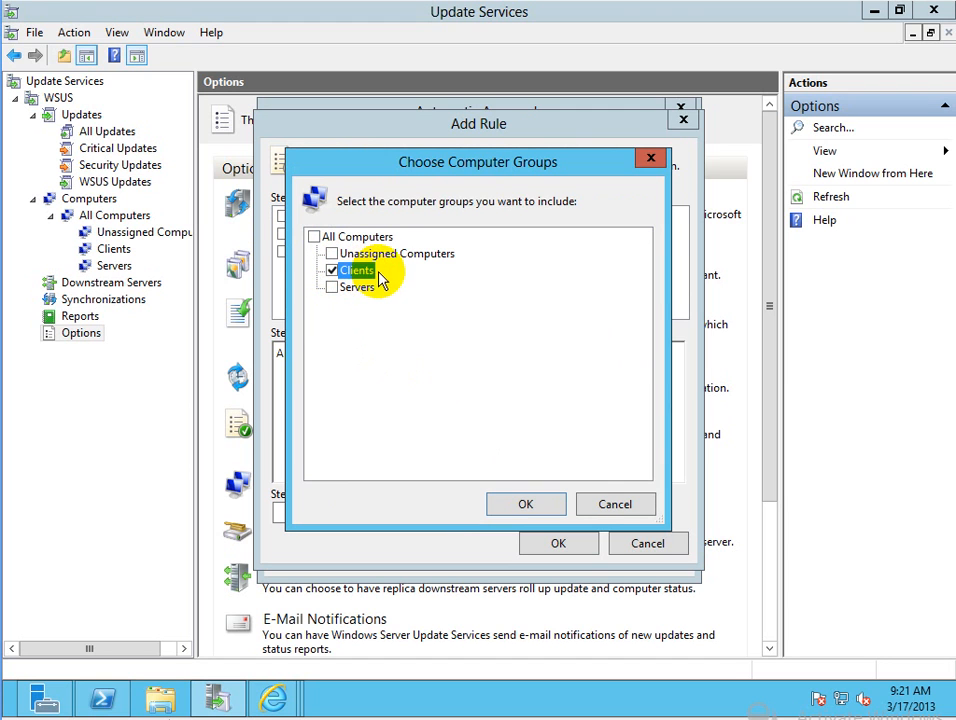
pyautogui.click(548, 509)
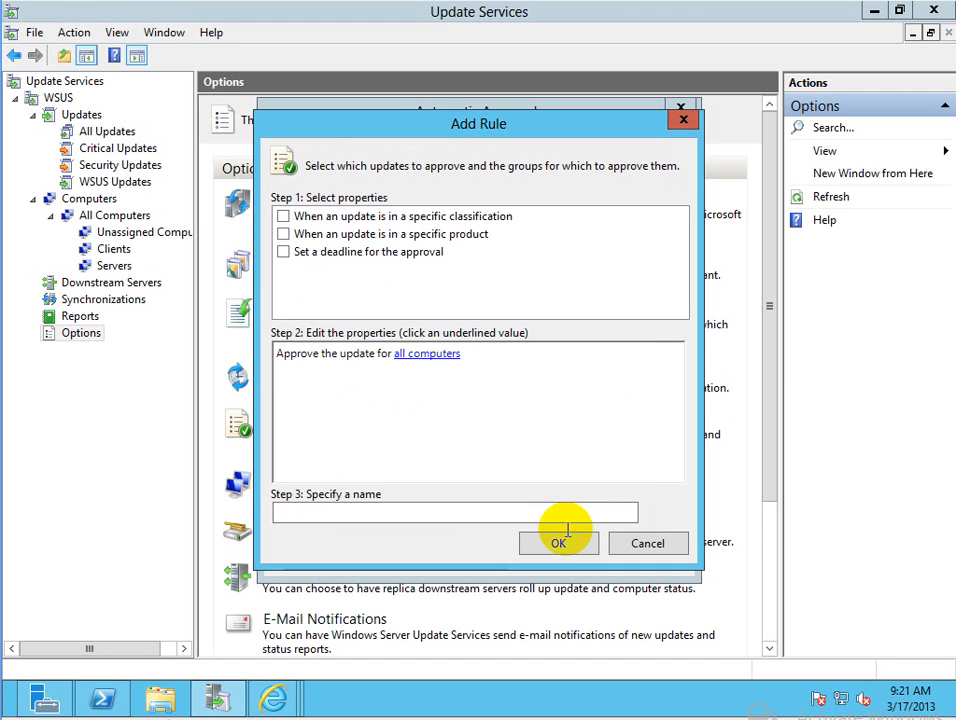
# Enable the rule's classification and deadline properties, review the classification and product choices, and leave the specific product property off.
pyautogui.click(283, 216)
pyautogui.click(283, 234)
pyautogui.click(283, 252)
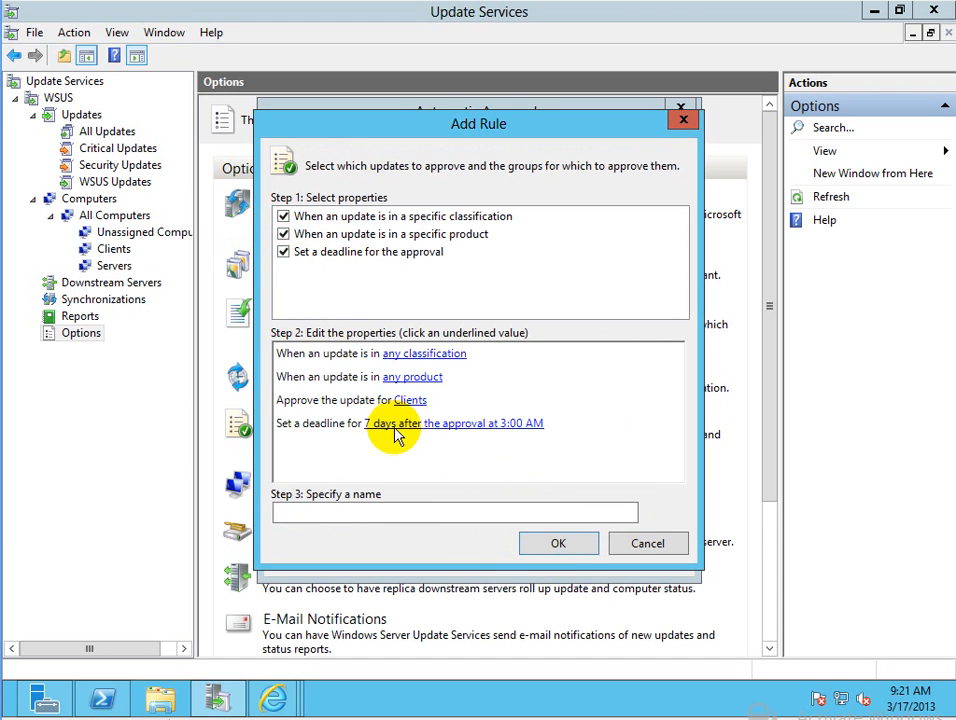
pyautogui.click(411, 360)
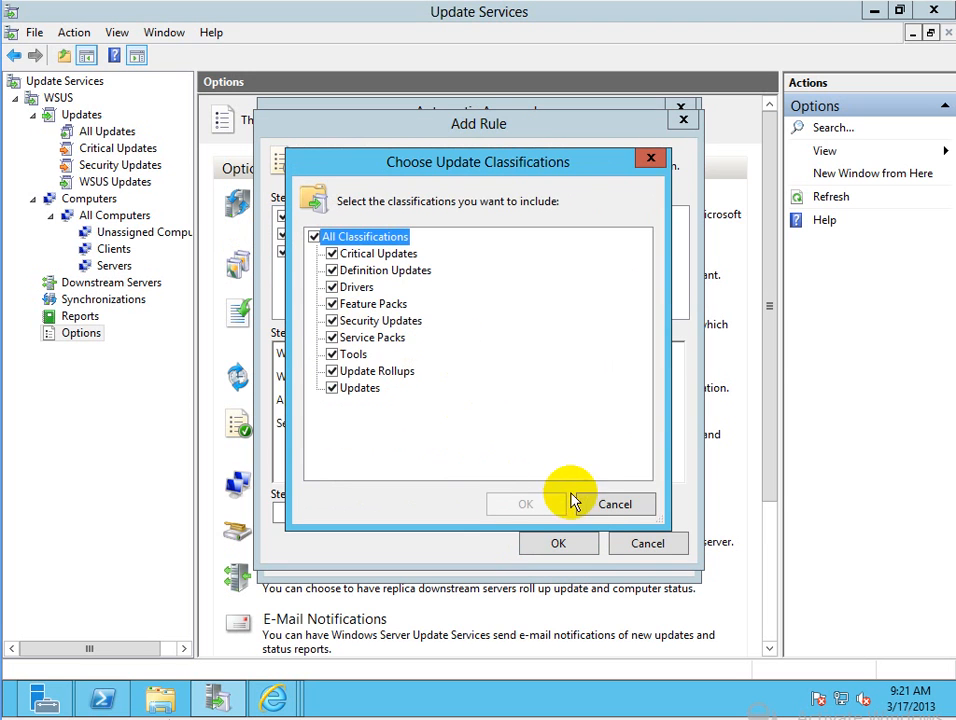
pyautogui.click(600, 503)
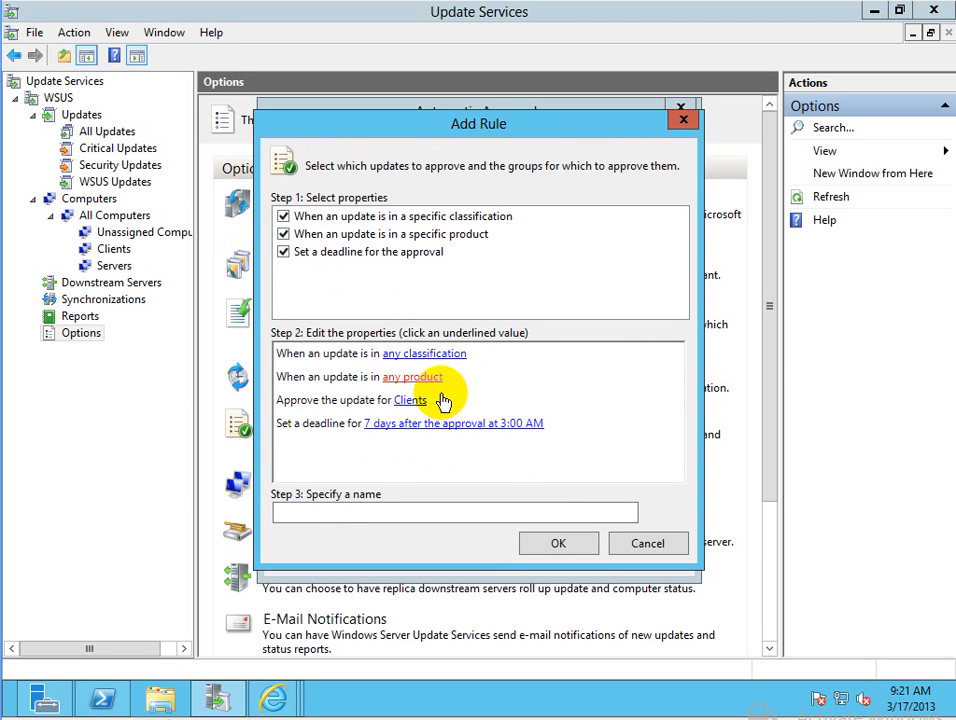
pyautogui.click(415, 379)
pyautogui.click(641, 505)
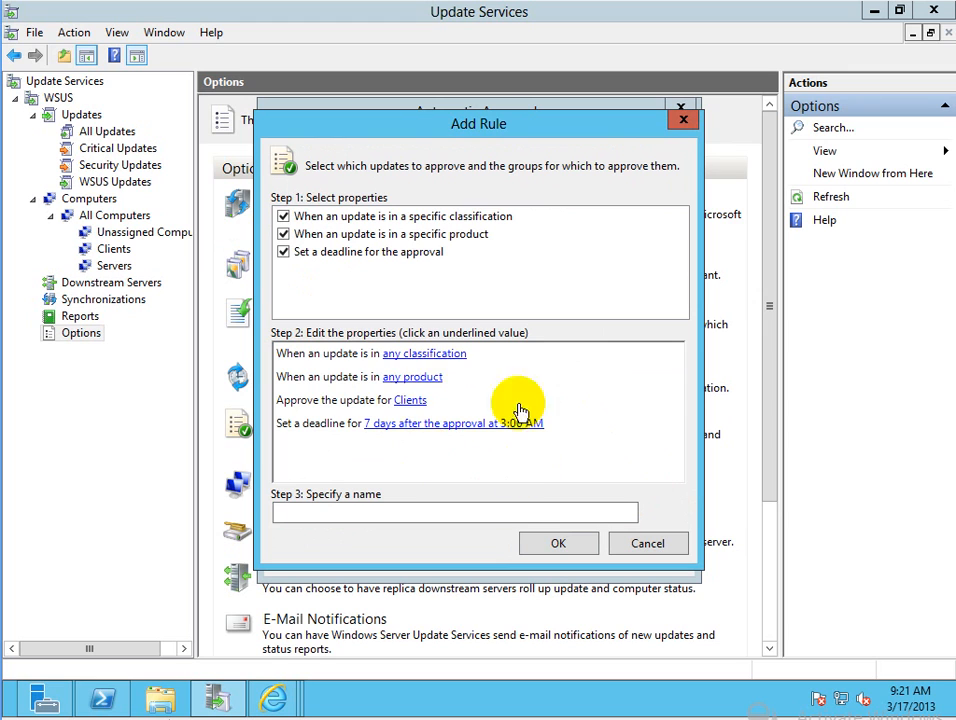
pyautogui.click(283, 234)
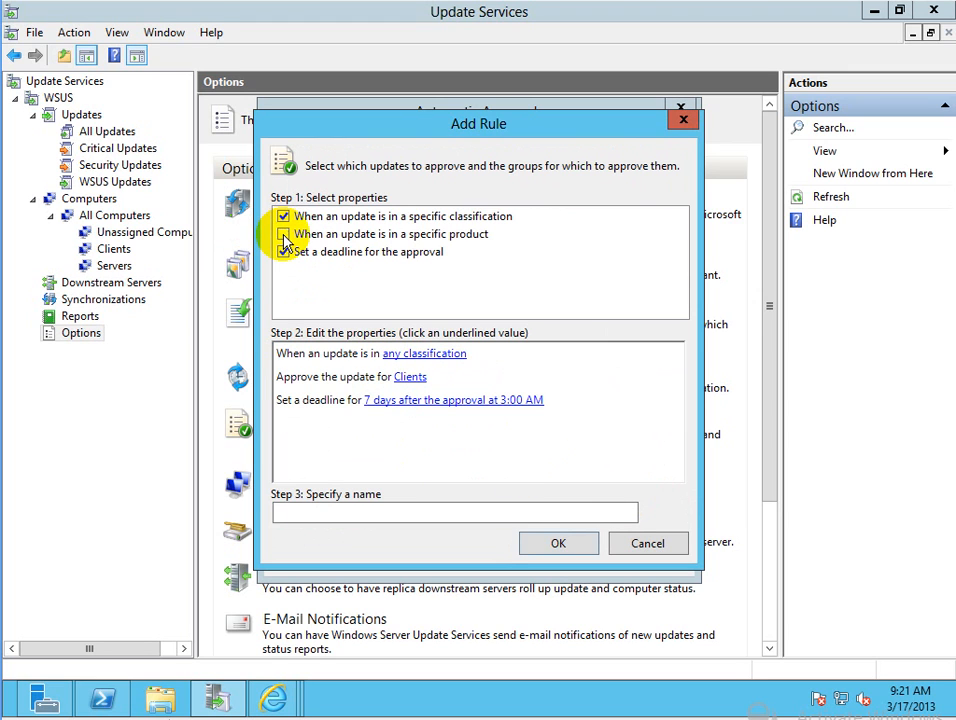
# Name the rule "Clients update" and save it with the automatic approval settings.
pyautogui.click(559, 543)
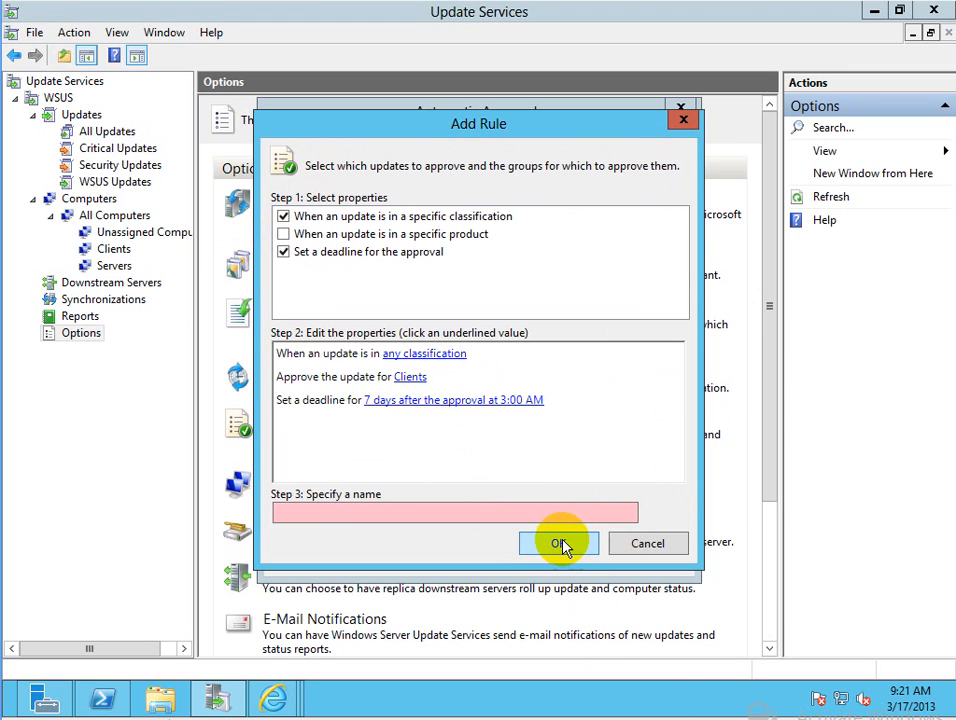
pyautogui.click(397, 514)
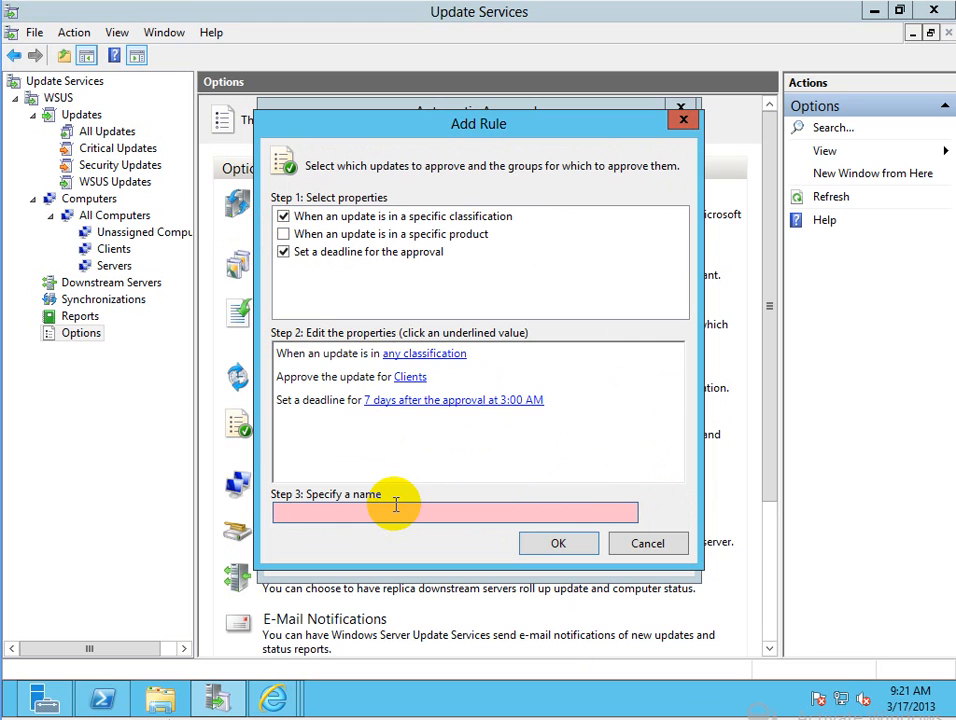
pyautogui.write('Cli')
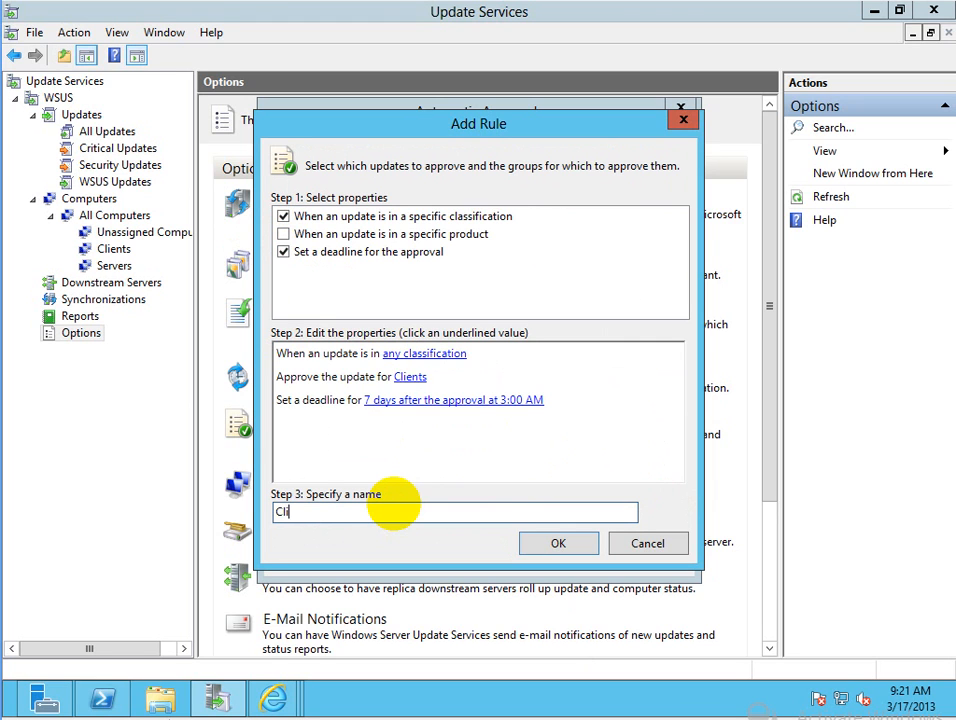
pyautogui.write('ents update')
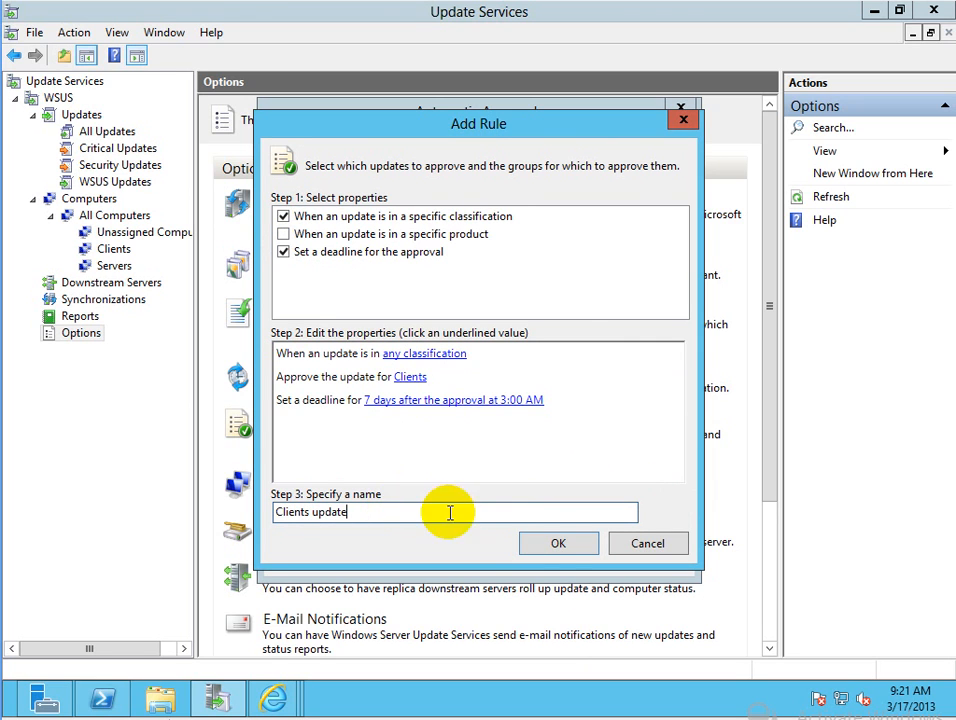
pyautogui.click(558, 546)
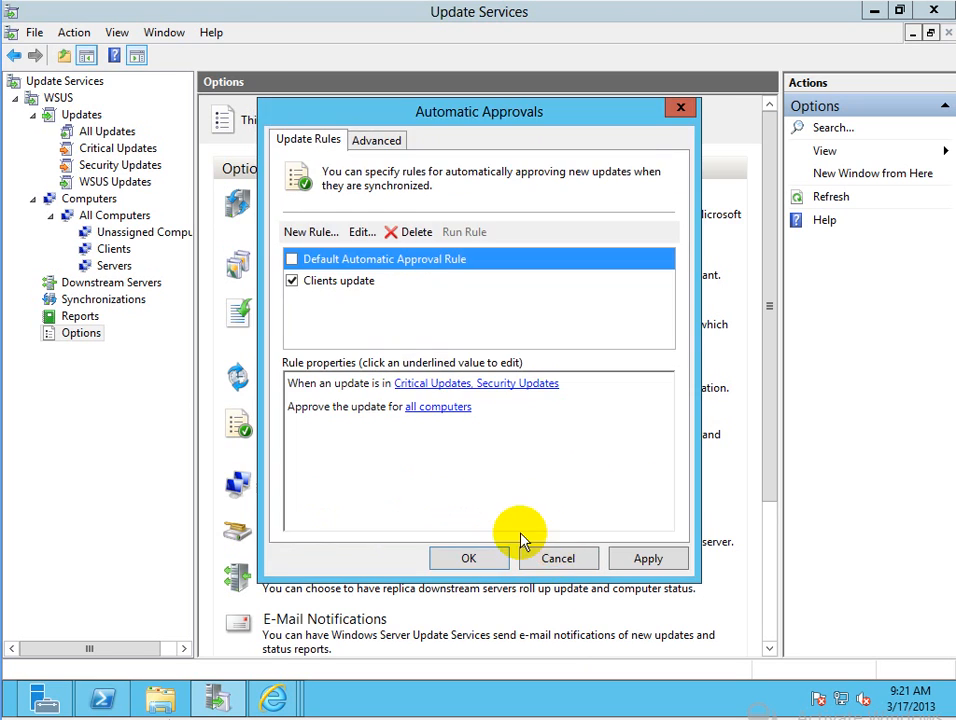
pyautogui.click(345, 282)
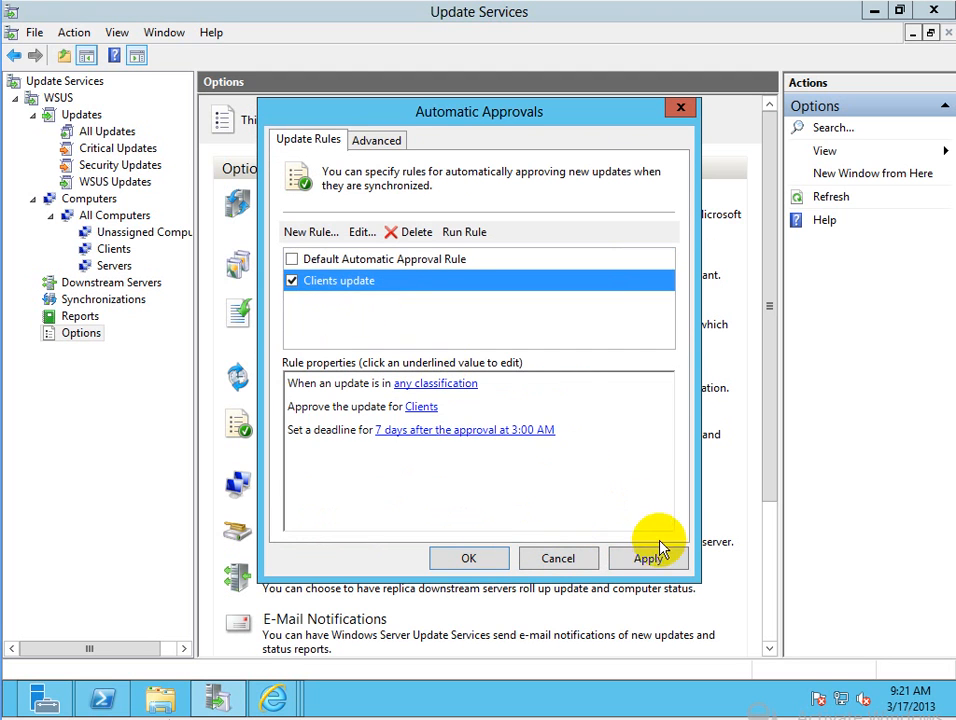
pyautogui.click(476, 560)
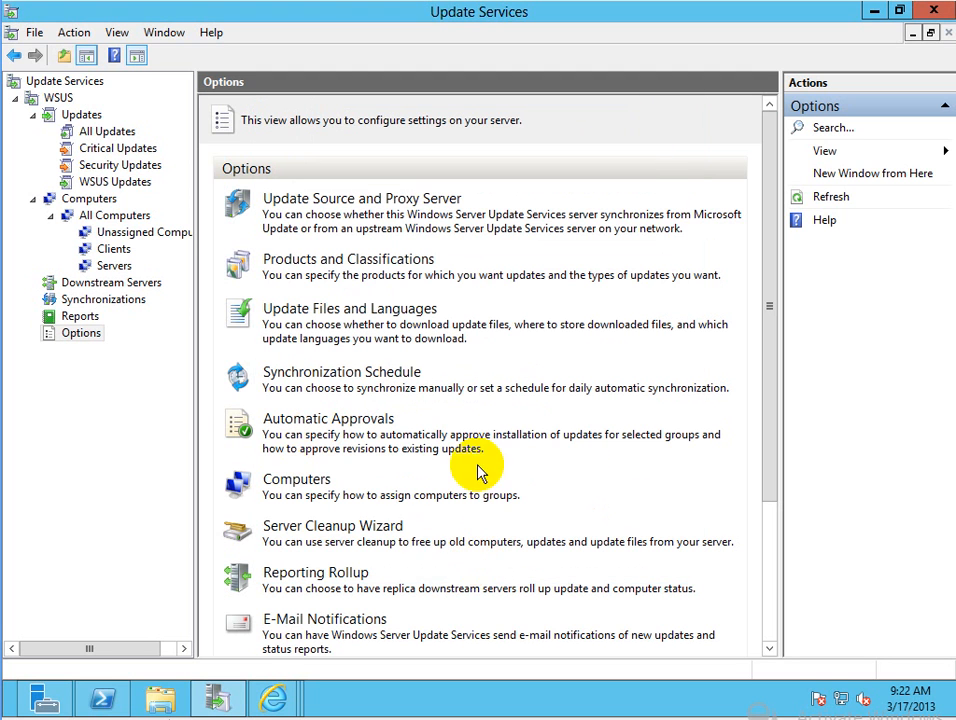
# Open the Clients computer group and sort its computers by IP address.
pyautogui.click(122, 250)
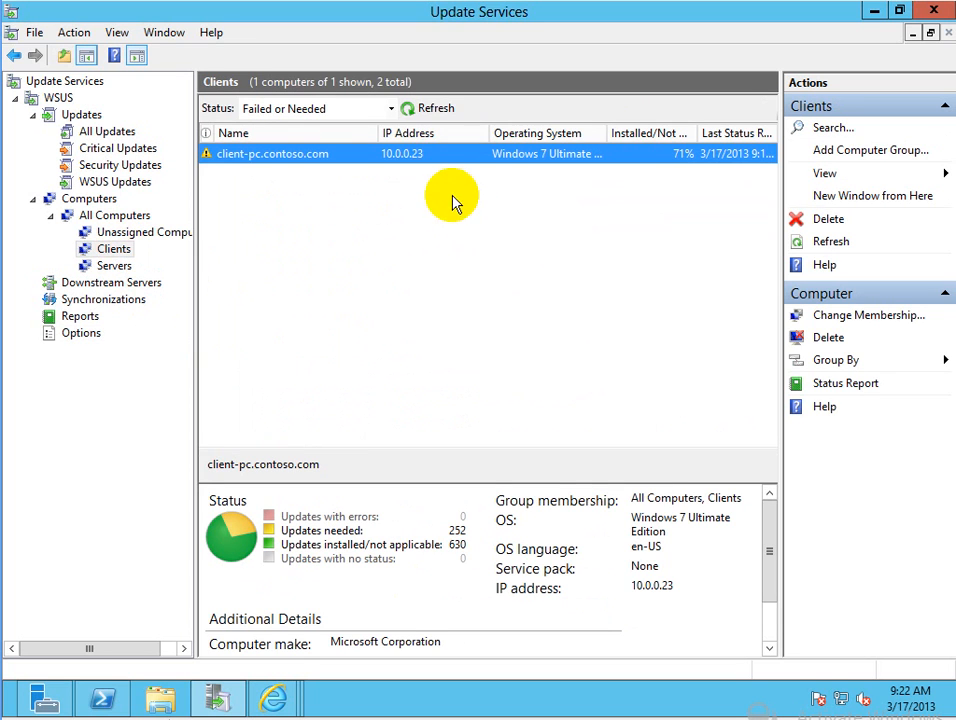
pyautogui.click(423, 136)
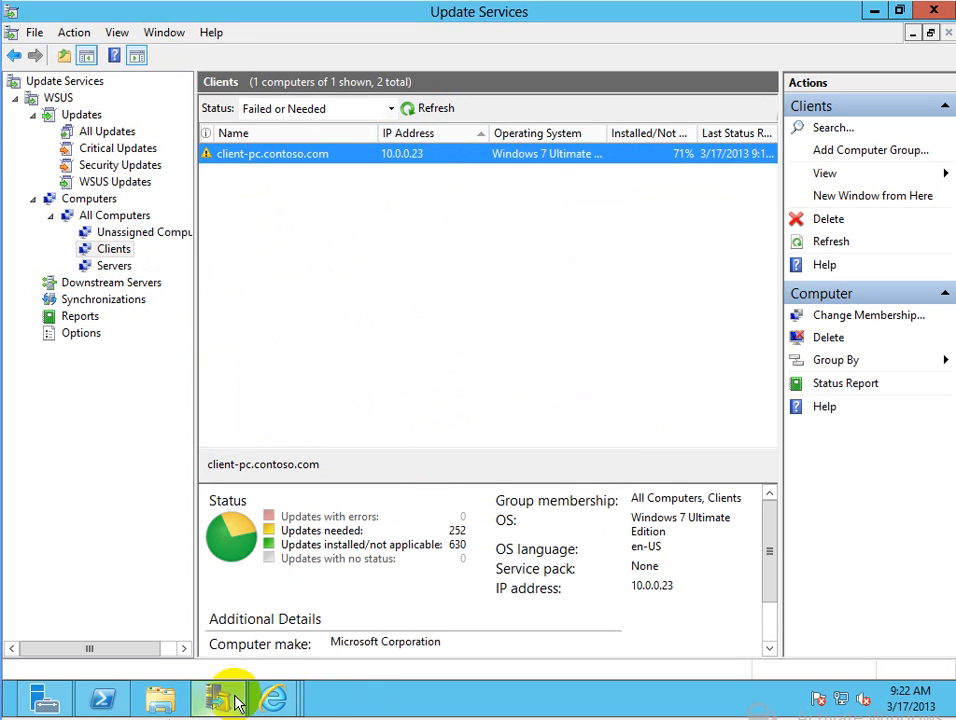
# Switch to the Windows 7 client and start a check for new updates in Windows Update.
pyautogui.moveTo(220, 698)
pyautogui.click(278, 700)
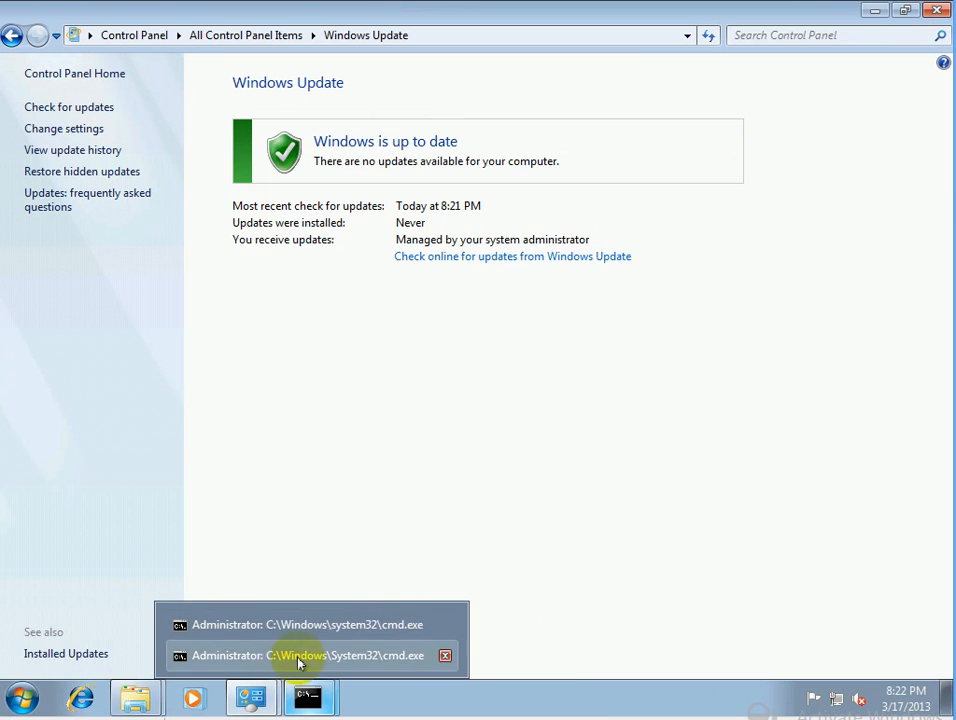
pyautogui.click(80, 110)
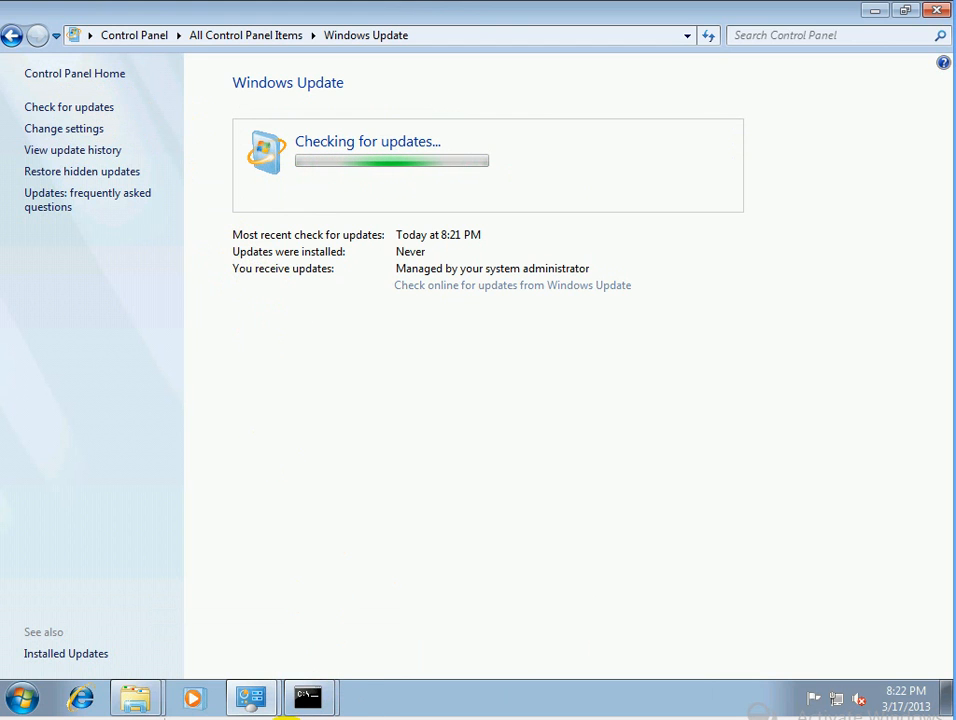
# Return to the WSUS server and approve all listed unapproved critical updates for installation on the Servers group.
pyautogui.click(155, 650)
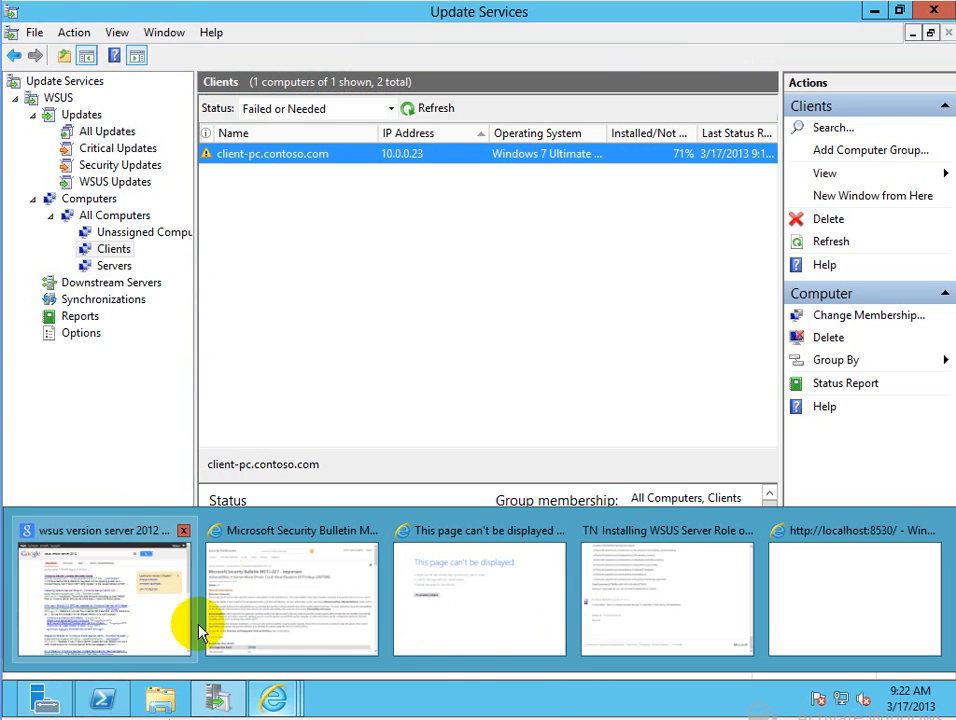
pyautogui.click(117, 148)
pyautogui.click(341, 215)
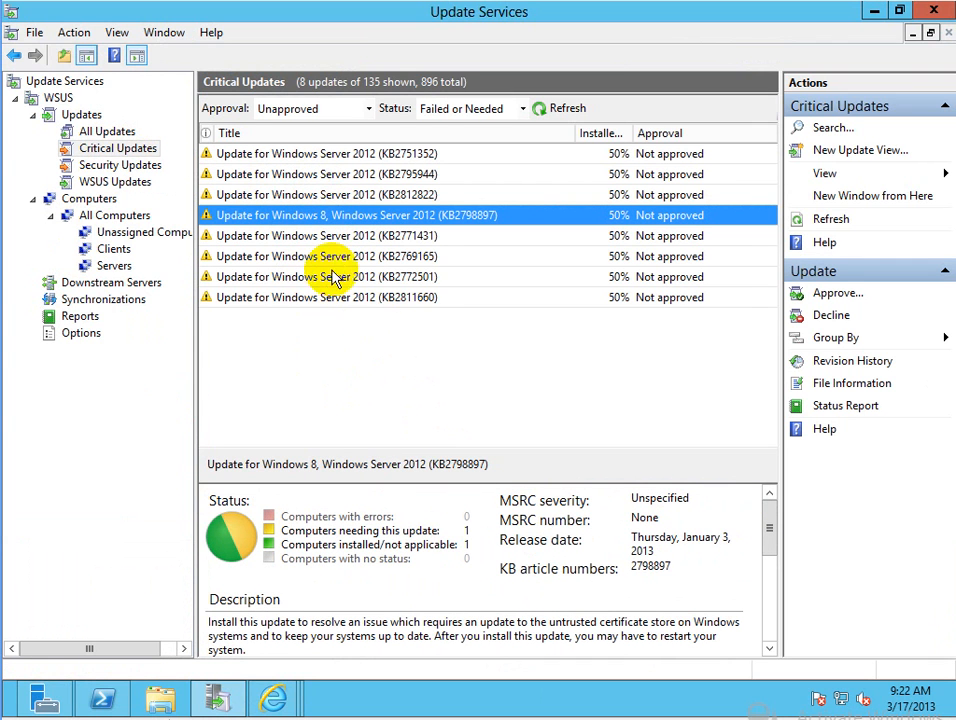
pyautogui.hotkey('ctrl', 'a')
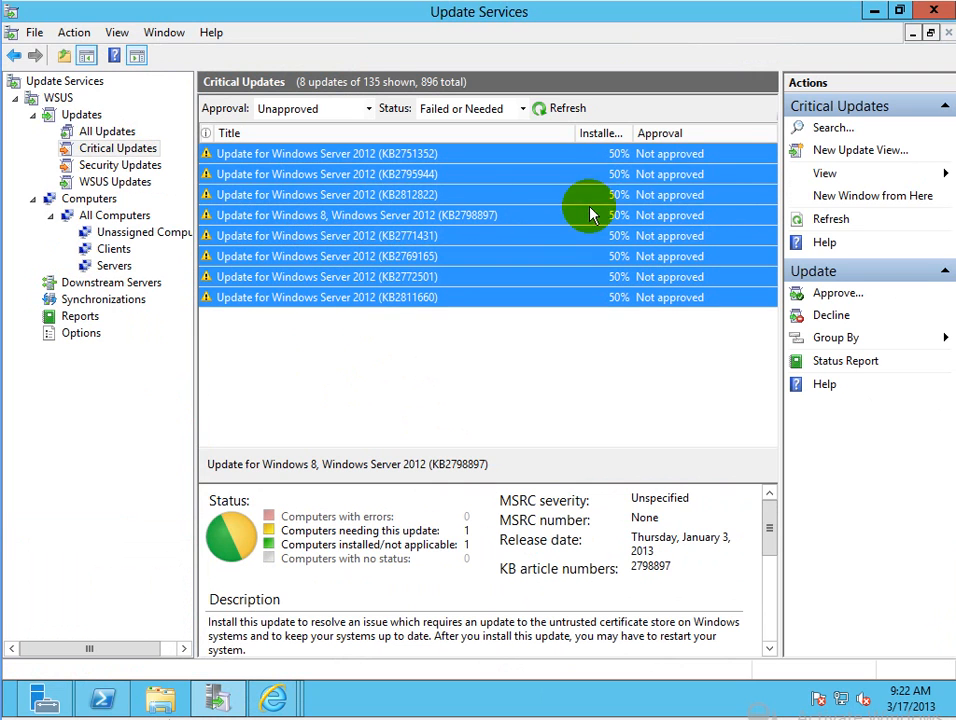
pyautogui.rightClick(338, 203)
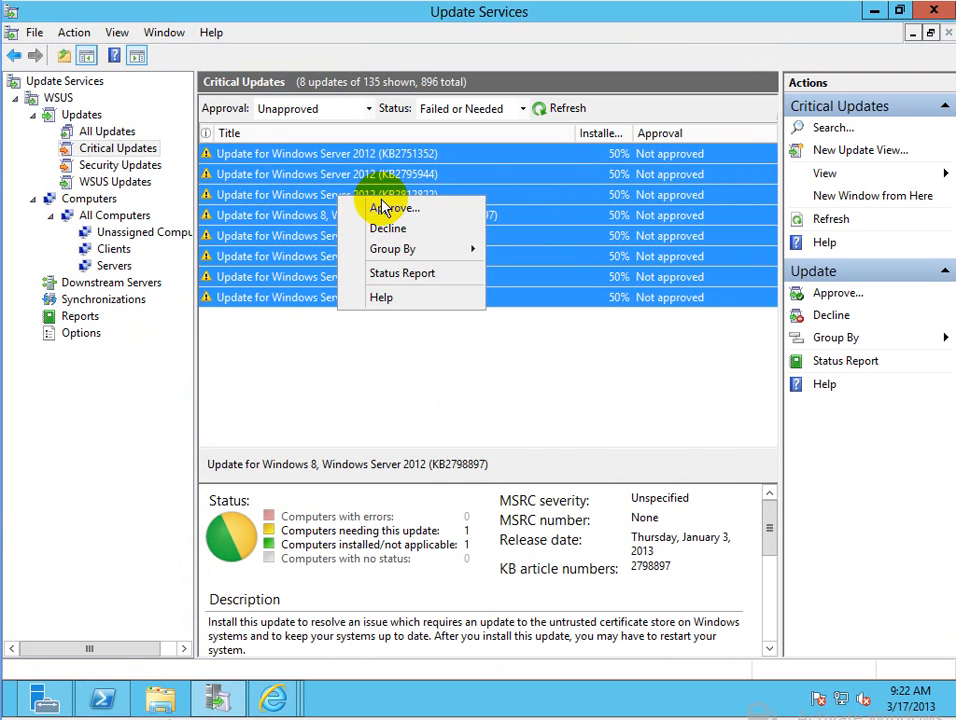
pyautogui.click(380, 207)
pyautogui.click(272, 362)
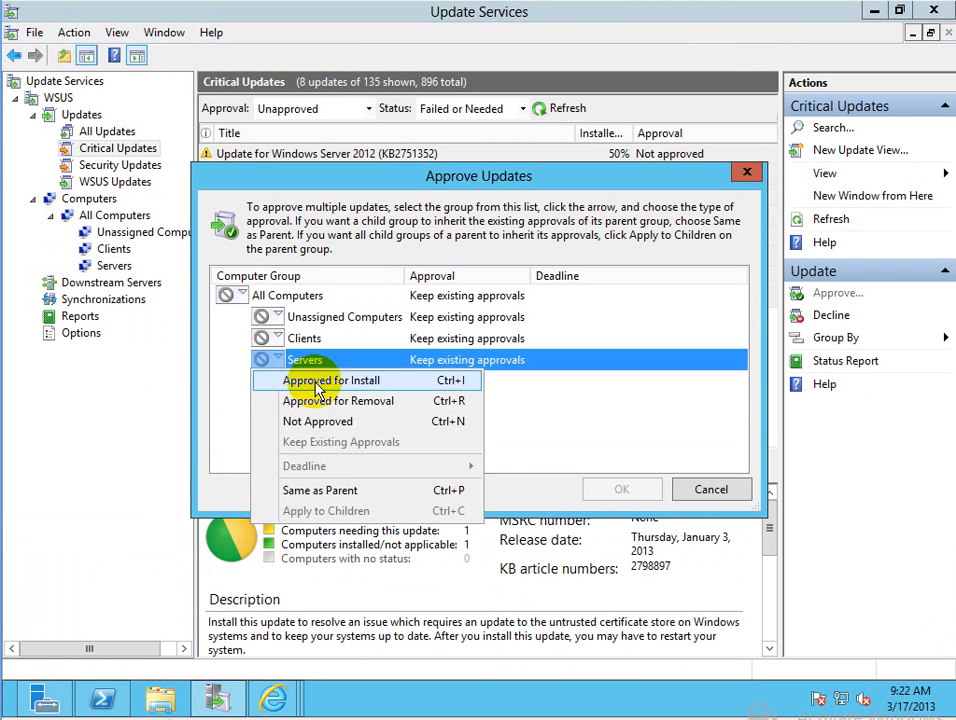
pyautogui.click(265, 381)
pyautogui.click(630, 488)
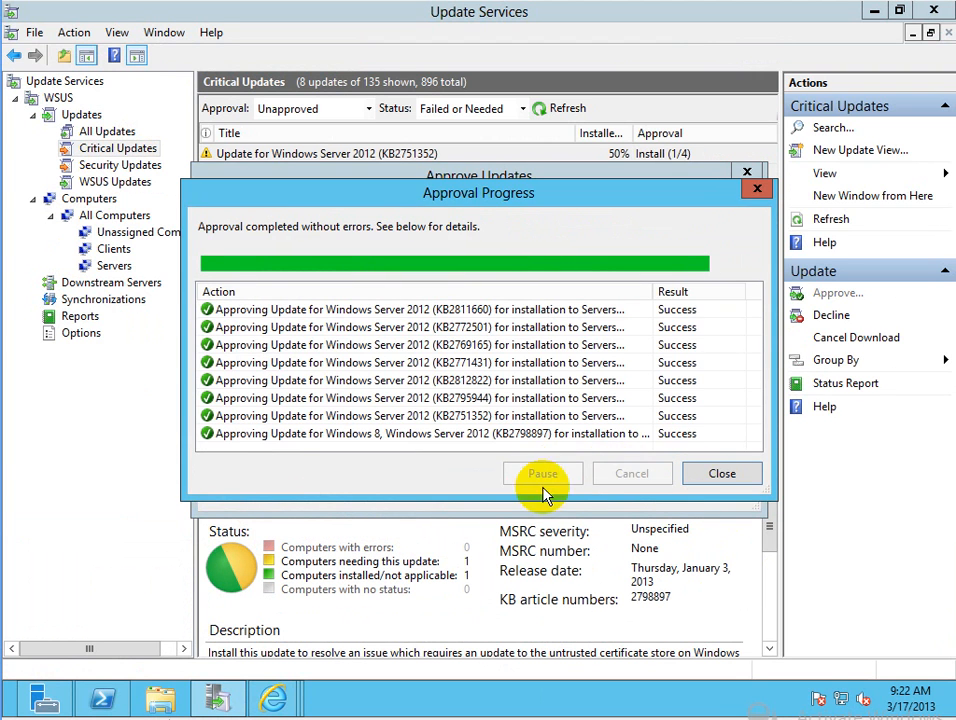
pyautogui.click(722, 475)
# Select the computer in the Servers group, then switch to that server, view its Windows Update settings and check for updates.
pyautogui.click(116, 265)
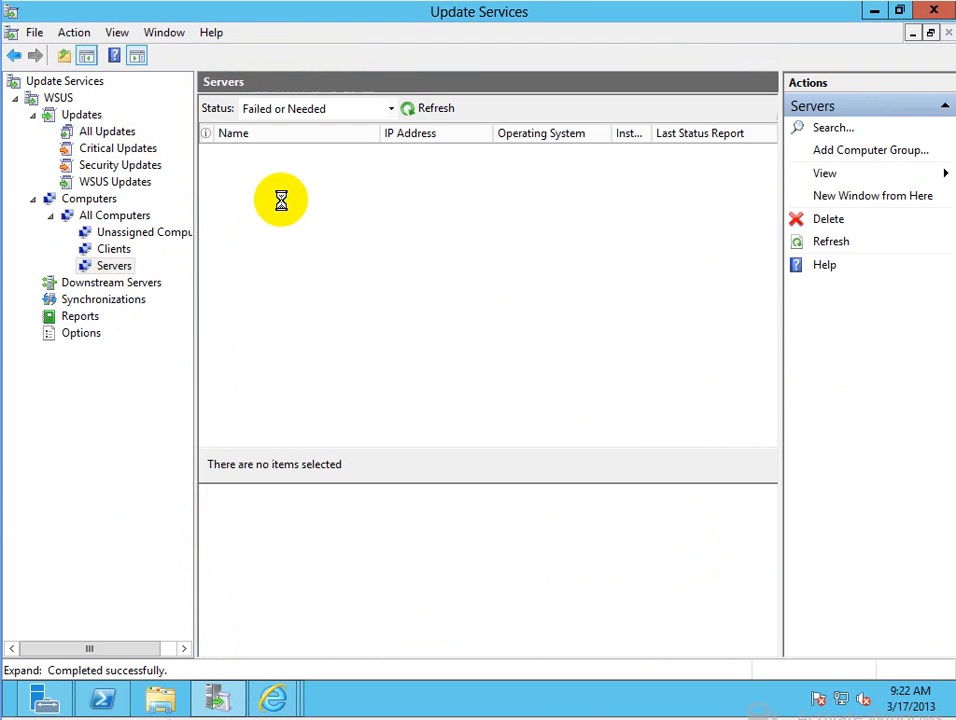
pyautogui.click(350, 156)
pyautogui.moveTo(219, 695)
pyautogui.click(250, 683)
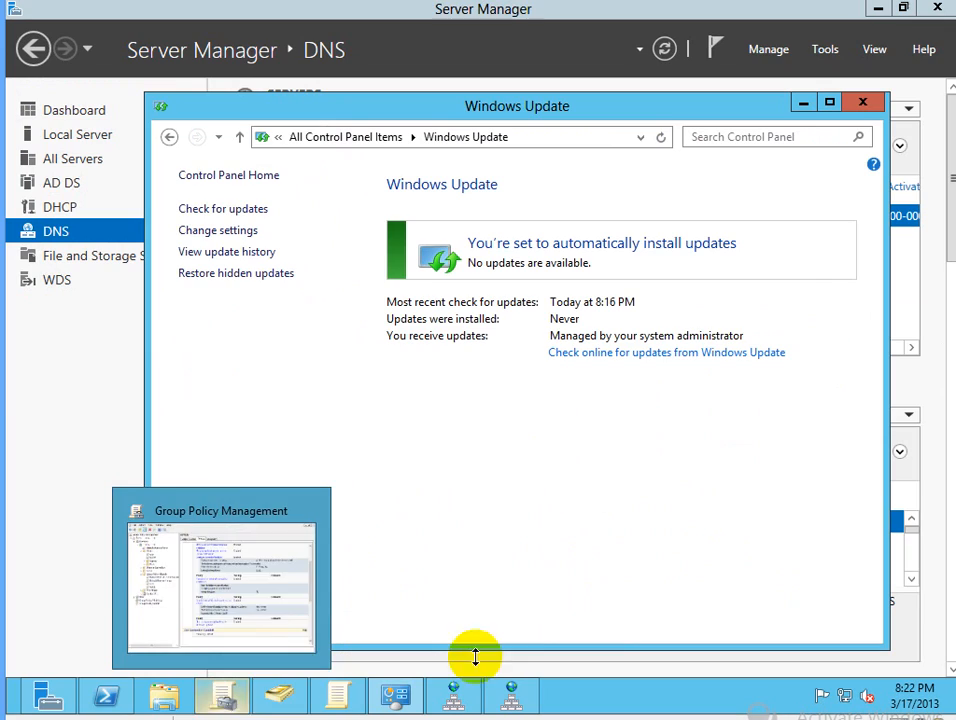
pyautogui.click(212, 209)
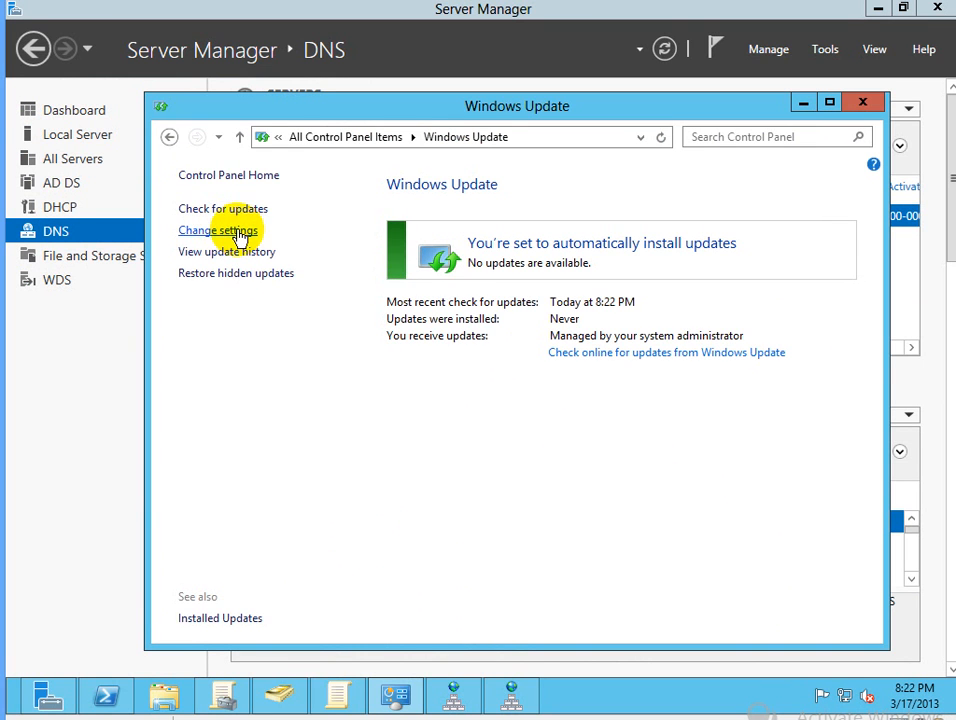
pyautogui.click(238, 231)
pyautogui.click(170, 140)
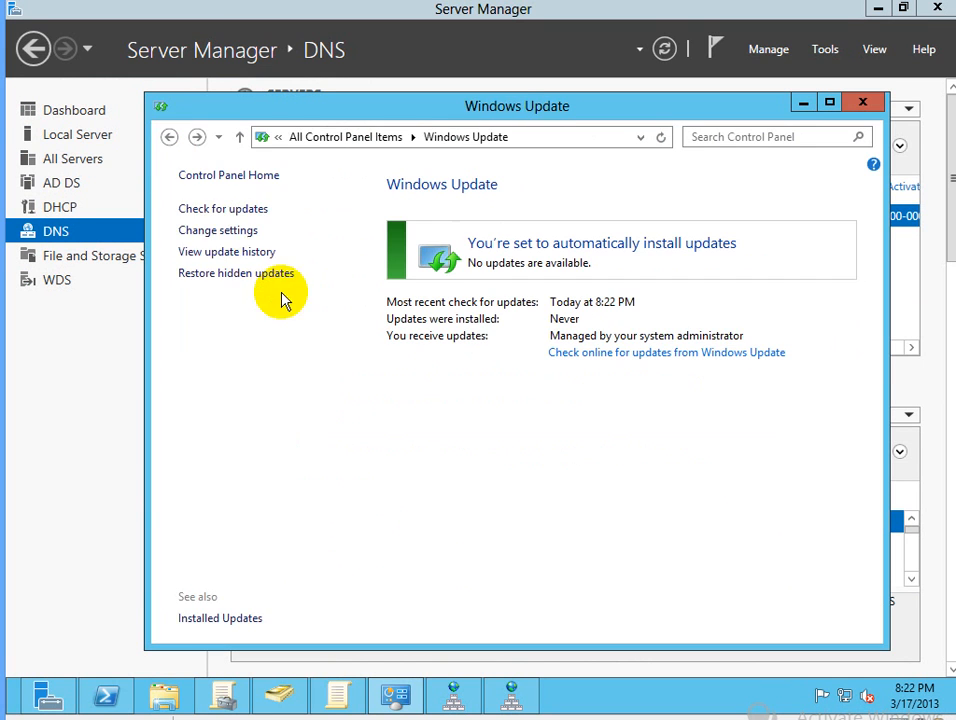
pyautogui.click(209, 214)
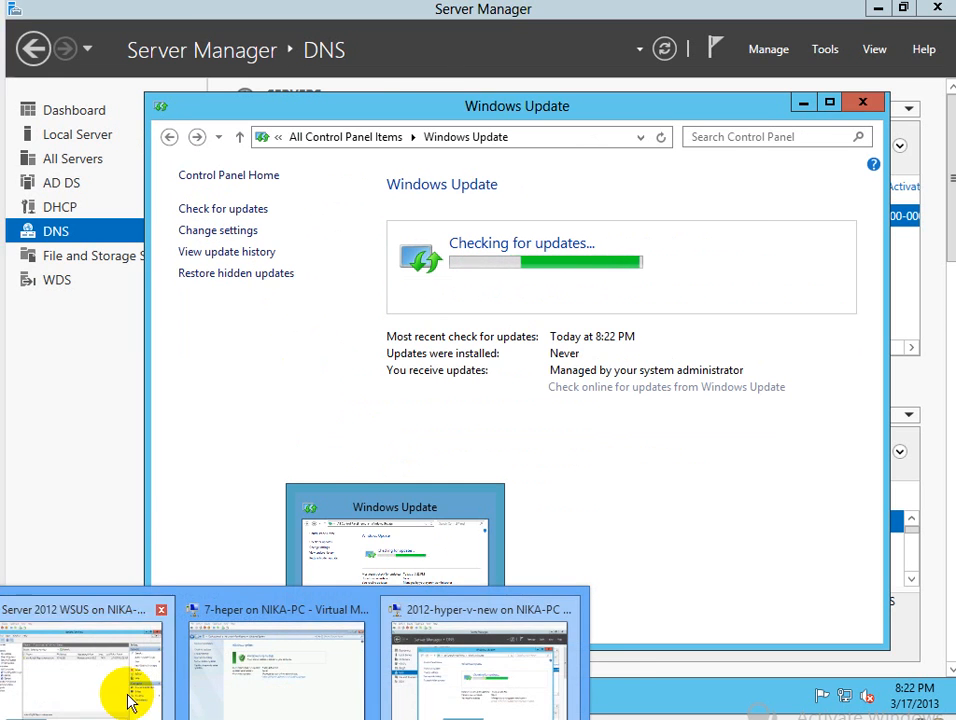
# Return to the WSUS server, review the security and critical update lists, and refresh the All Updates view.
pyautogui.click(128, 703)
pyautogui.click(110, 165)
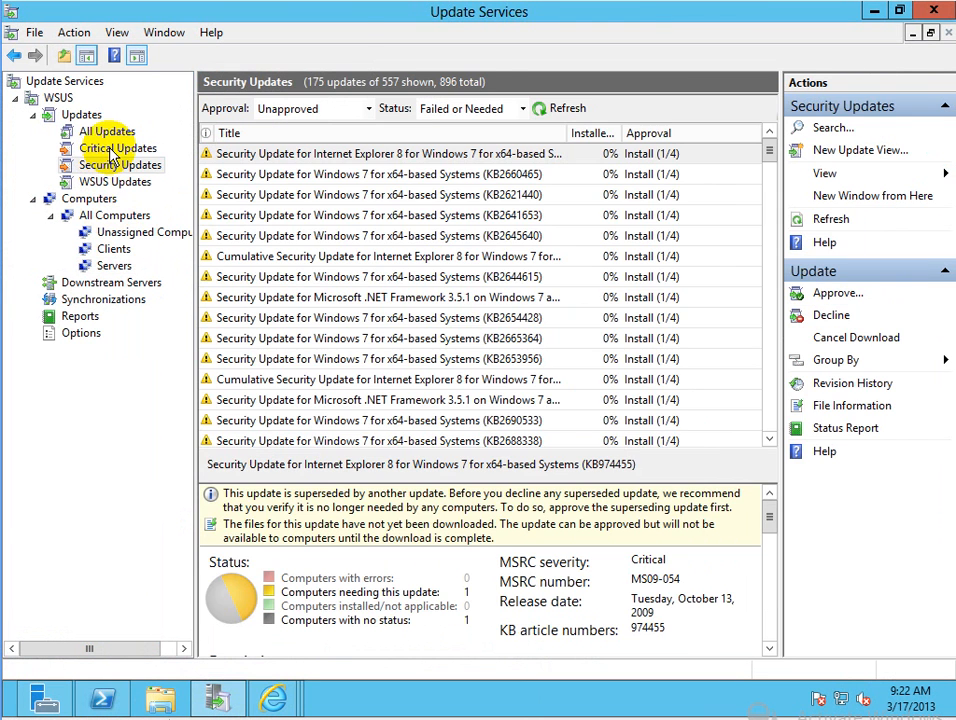
pyautogui.click(113, 150)
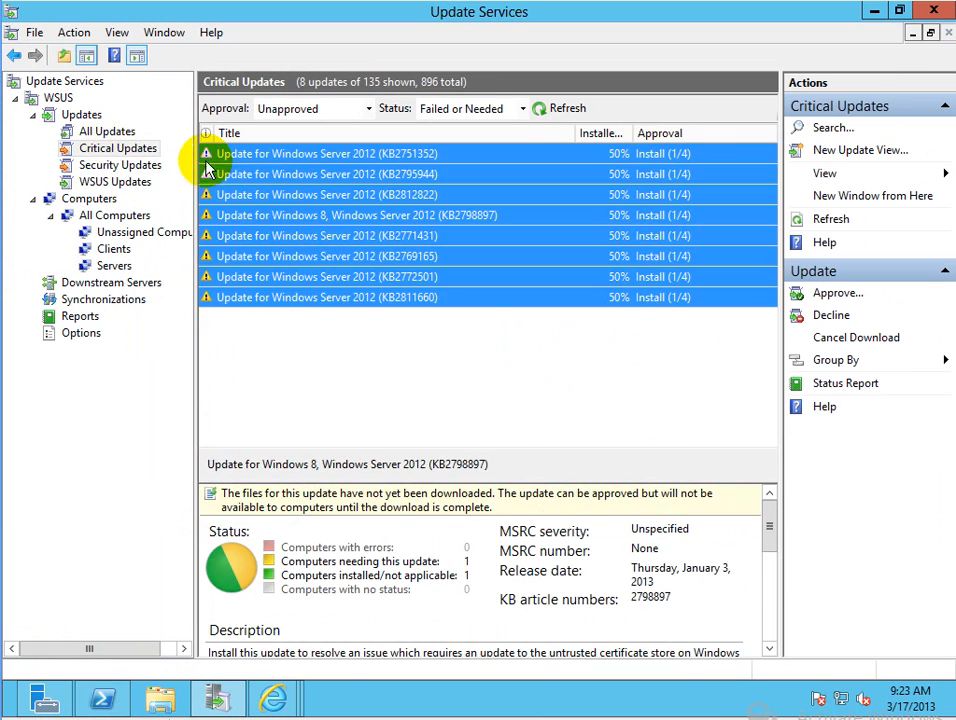
pyautogui.click(107, 131)
pyautogui.click(560, 108)
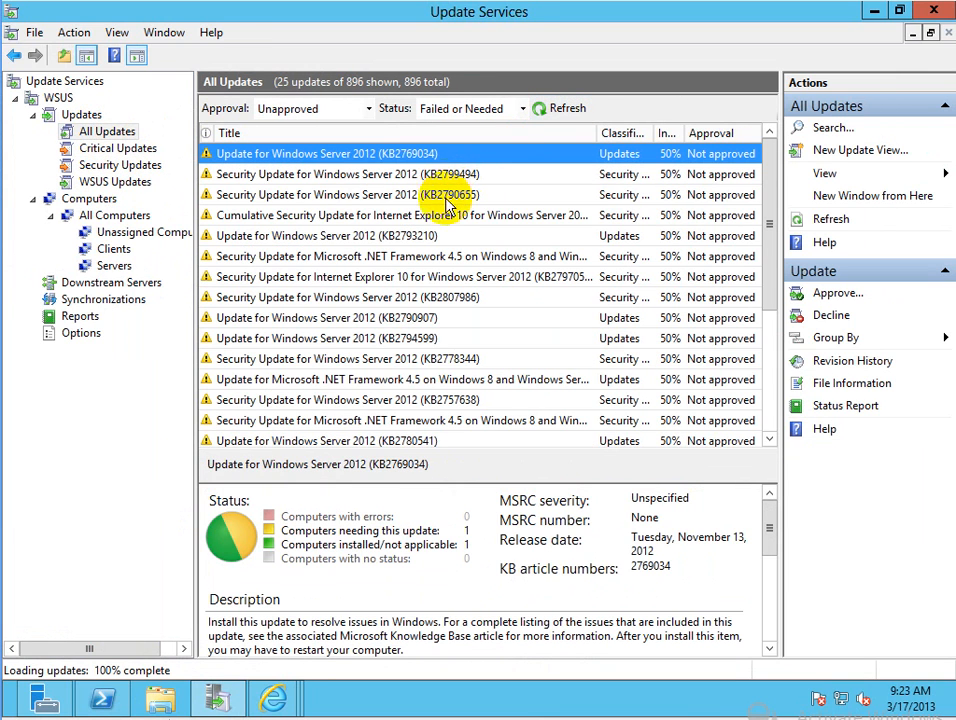
# Refresh the Clients group's status and try to open the client computer's report of needed updates.
pyautogui.click(140, 232)
pyautogui.click(113, 249)
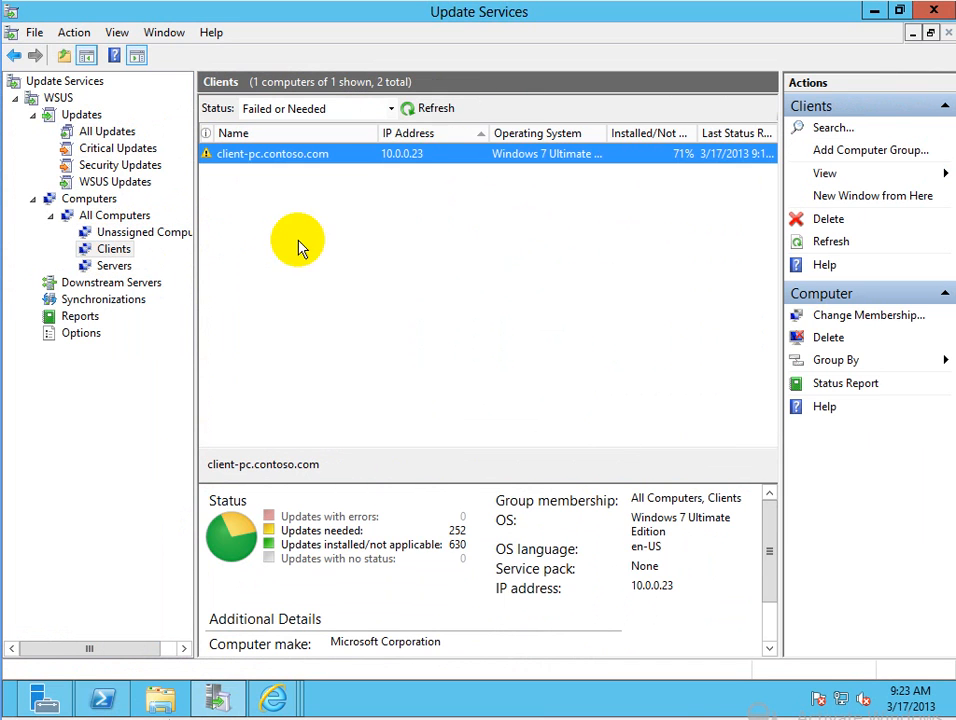
pyautogui.click(437, 110)
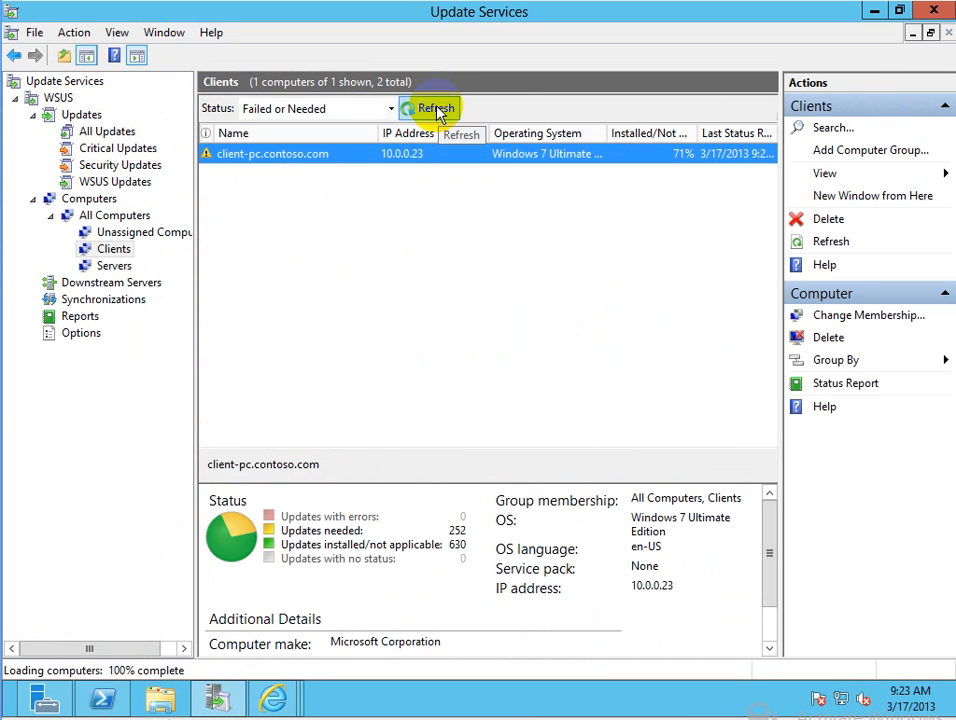
pyautogui.click(335, 531)
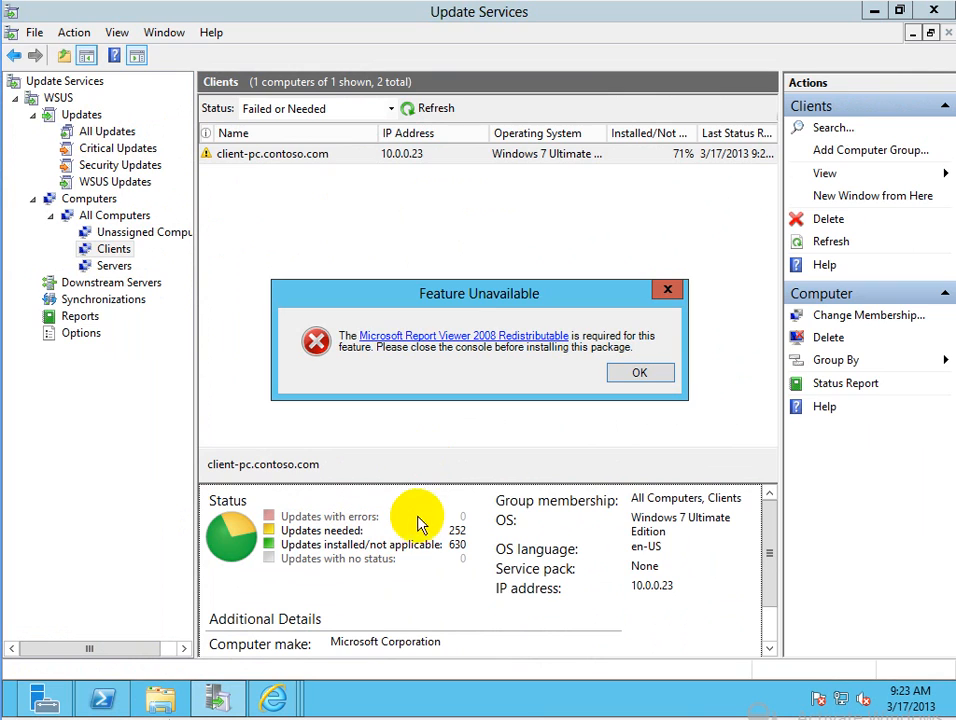
# Follow the Microsoft Report Viewer 2008 Redistributable link and download and save ReportViewer.exe.
pyautogui.click(414, 337)
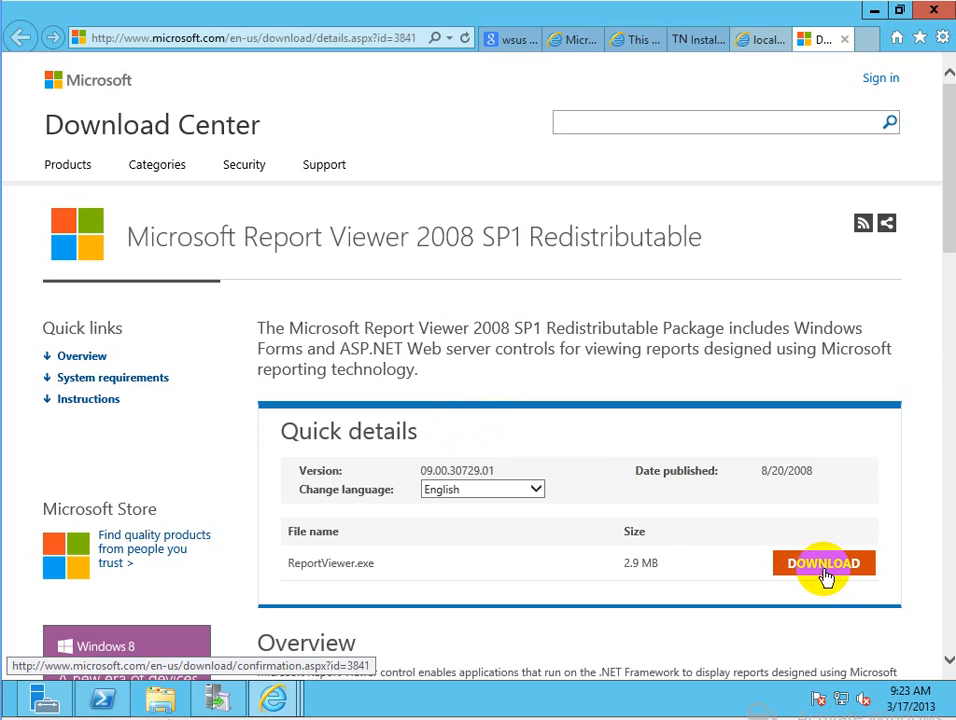
pyautogui.click(826, 574)
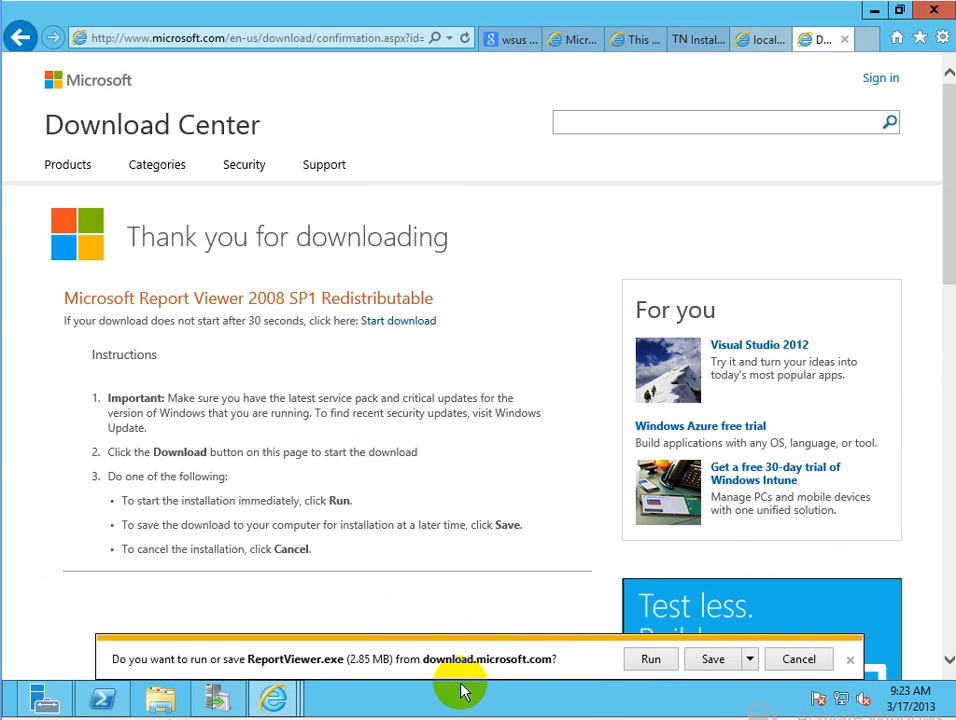
pyautogui.click(698, 668)
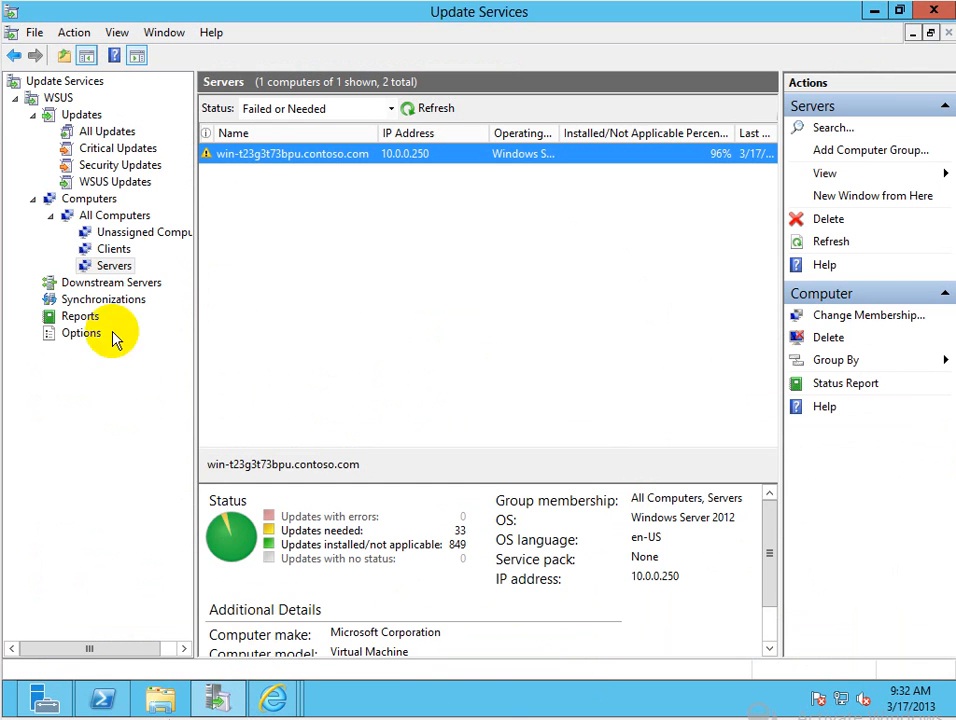
# Look over the Clients group, then switch to the Windows 7 client, review its four important updates and install them.
pyautogui.click(119, 236)
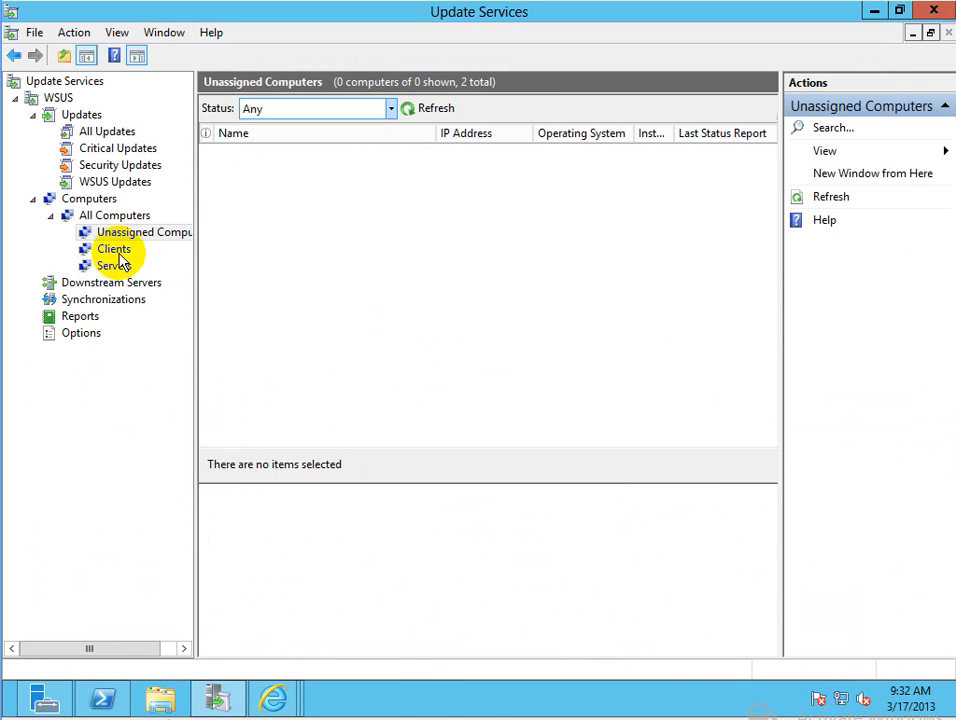
pyautogui.click(120, 249)
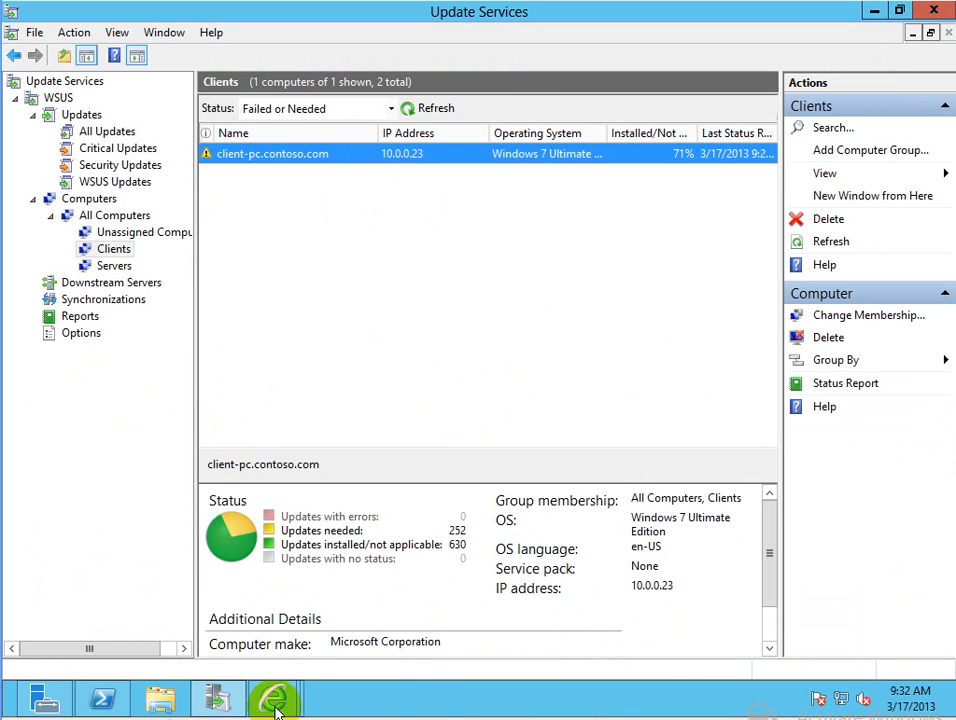
pyautogui.moveTo(217, 697)
pyautogui.click(331, 653)
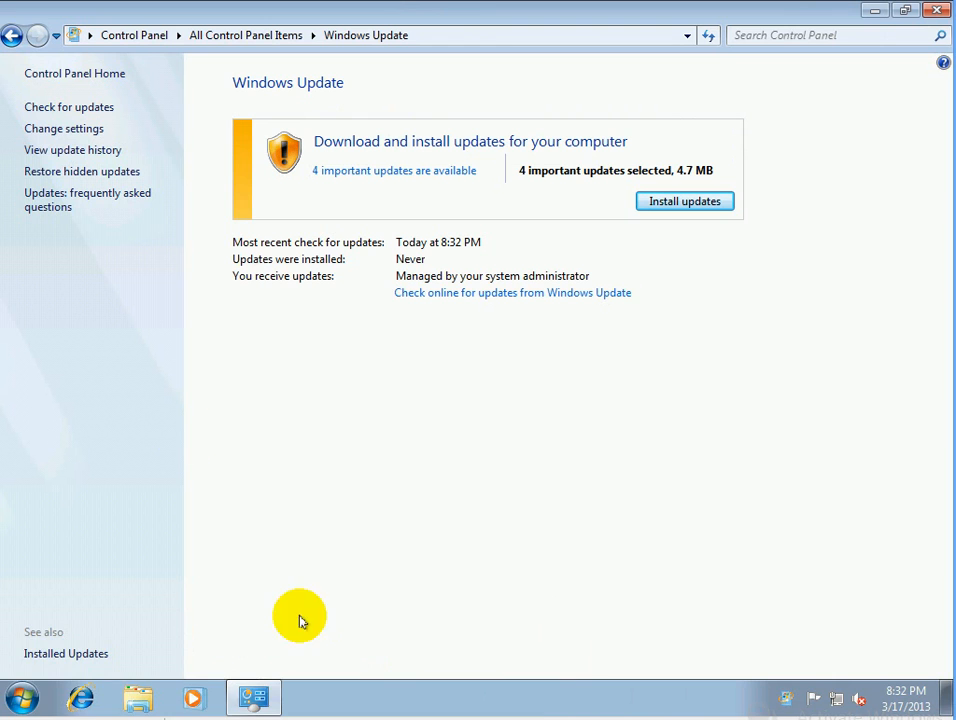
pyautogui.click(355, 172)
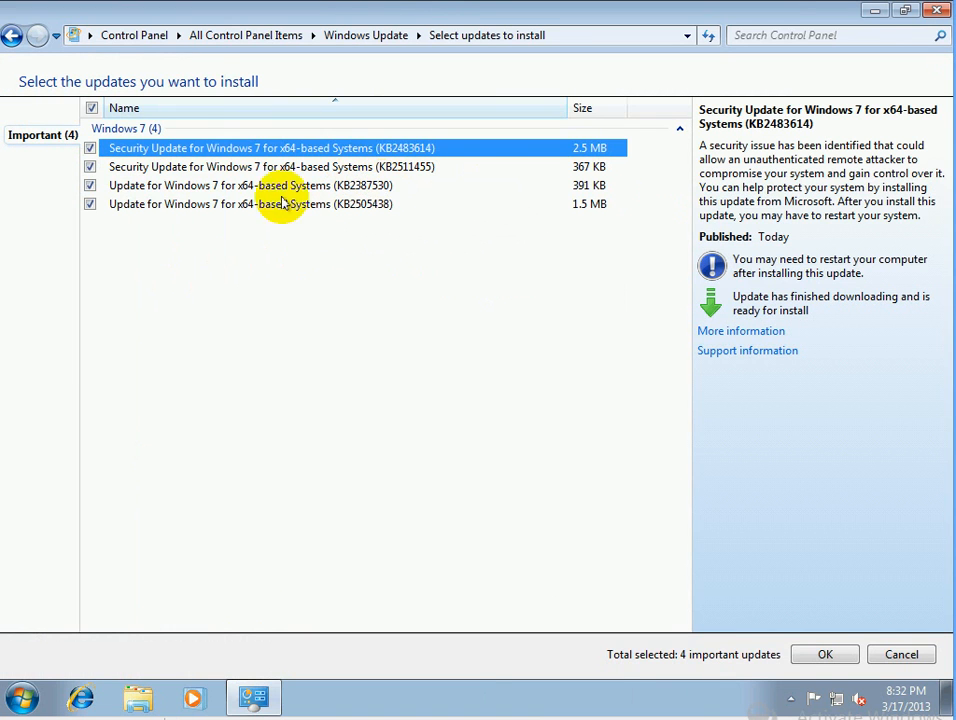
pyautogui.click(815, 655)
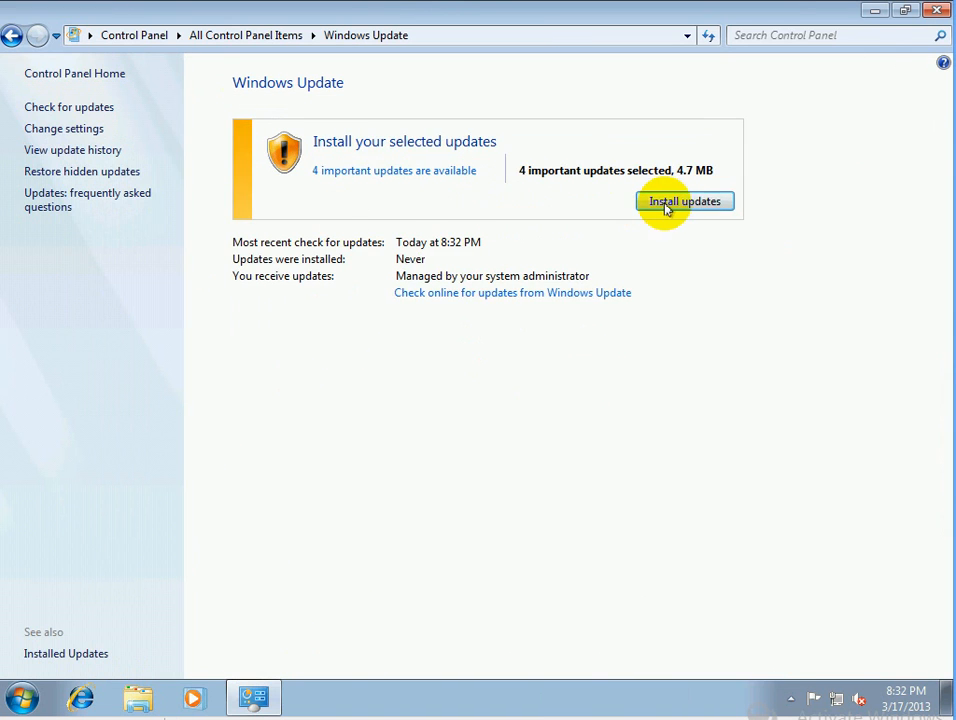
pyautogui.click(665, 200)
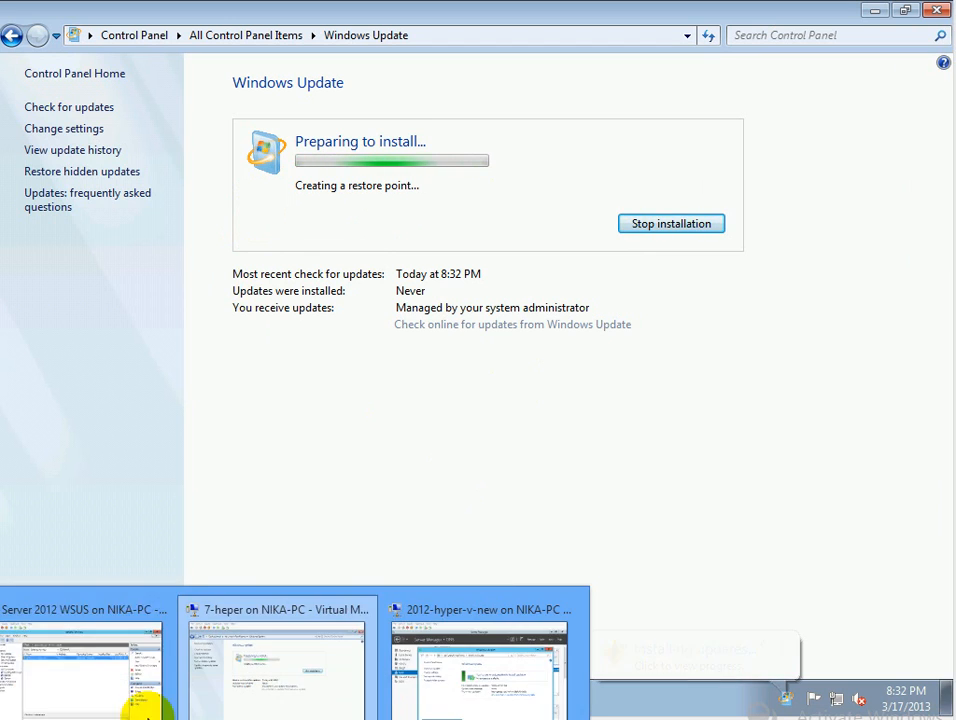
# On the WSUS server, try to install Report Viewer 2008 SP1 and open its .NET Framework 2.0 prerequisite, then exit setup and cancel the repeated download.
pyautogui.click(132, 700)
pyautogui.moveTo(295, 705)
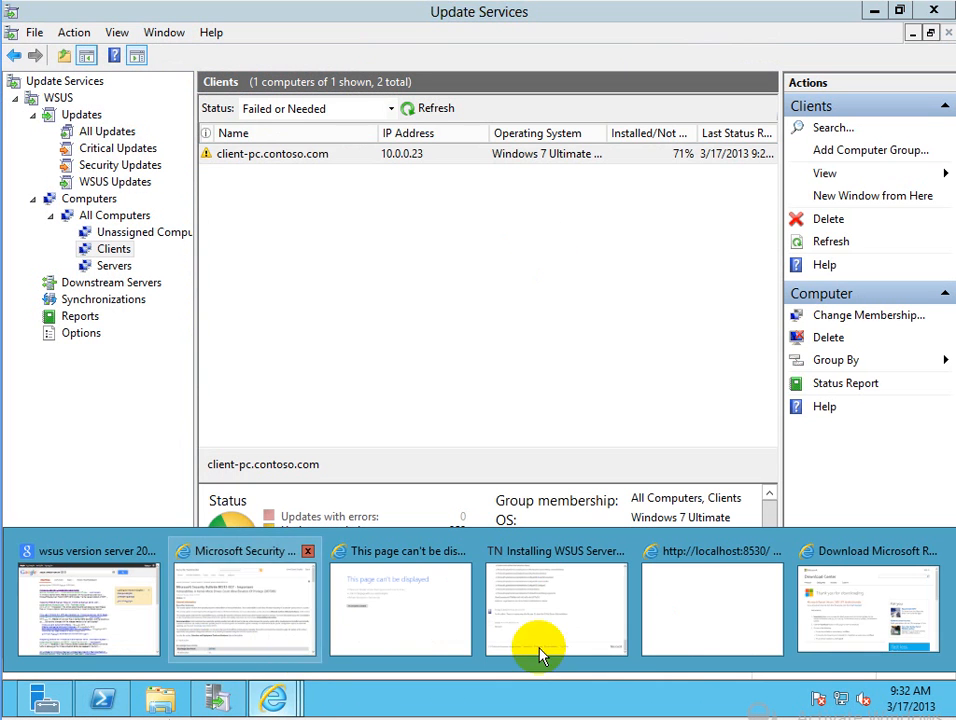
pyautogui.click(851, 602)
pyautogui.click(582, 659)
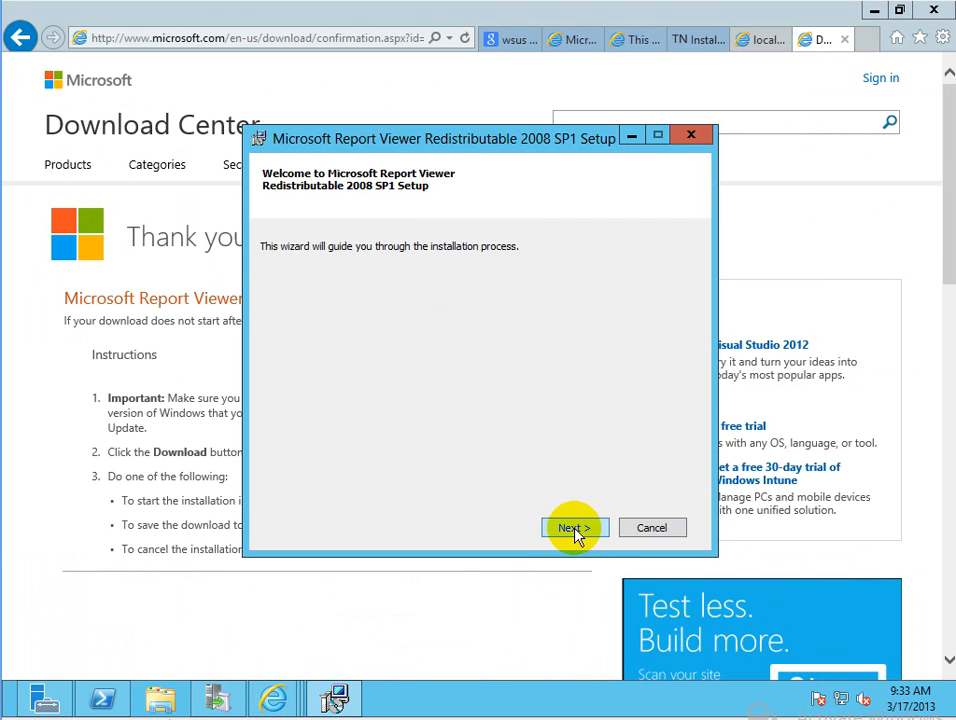
pyautogui.click(572, 528)
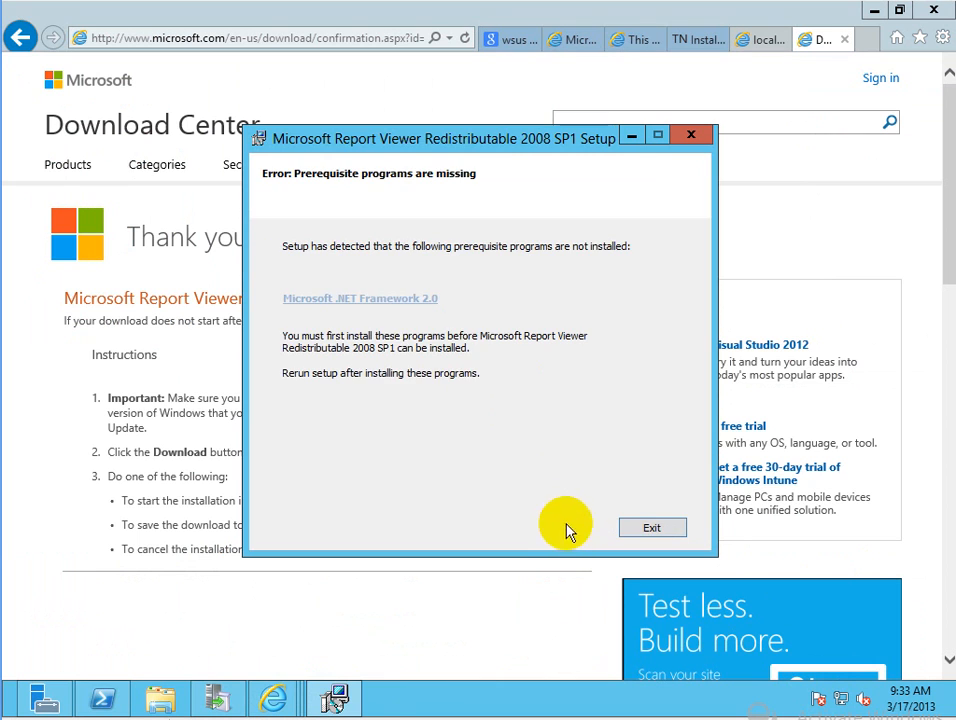
pyautogui.click(344, 302)
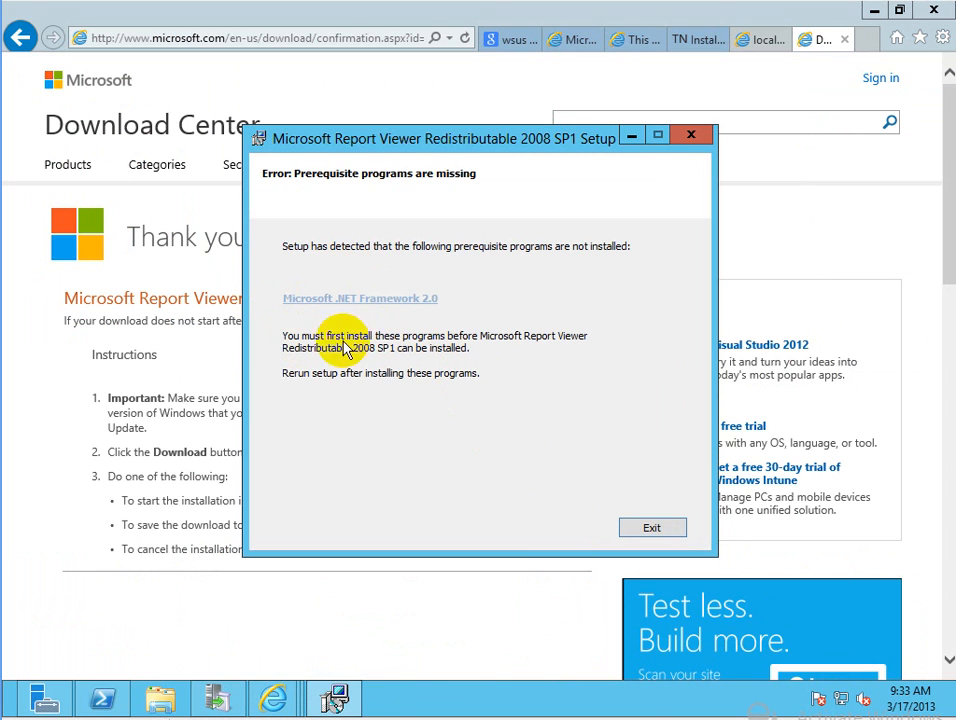
pyautogui.click(644, 524)
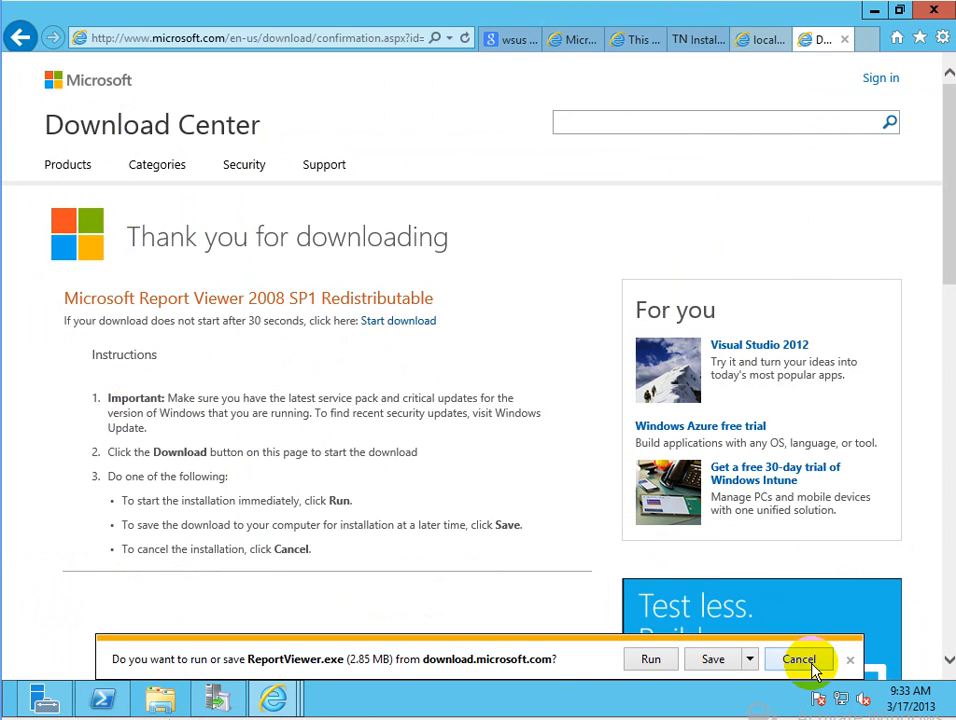
pyautogui.click(813, 667)
pyautogui.click(876, 12)
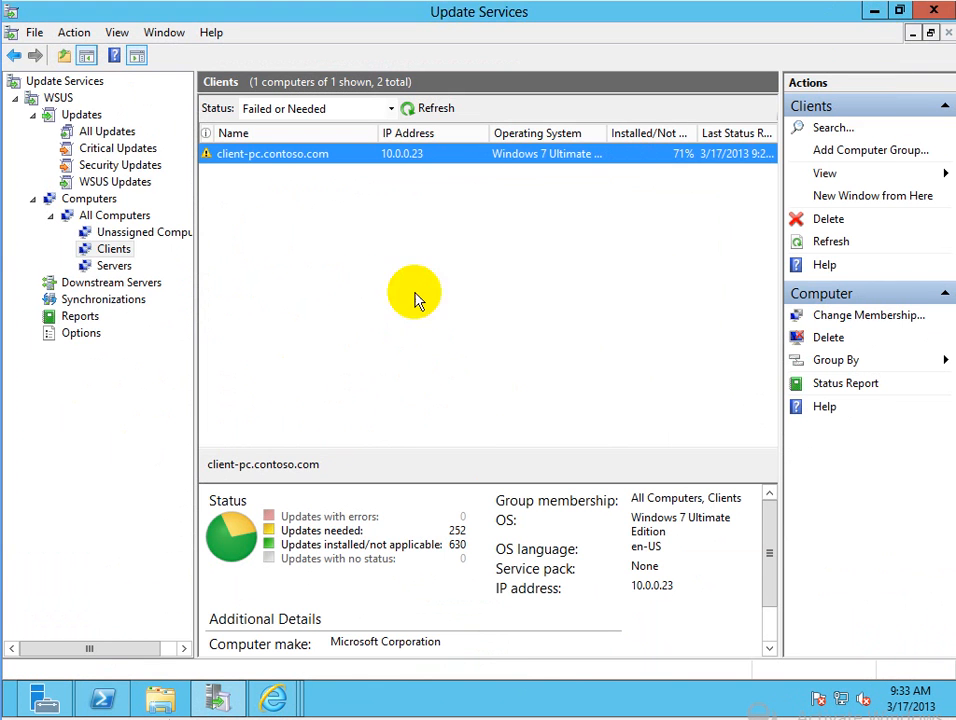
# Review the Updates and Computers status summaries, and check the installation progress on the Windows 7 client.
pyautogui.click(108, 265)
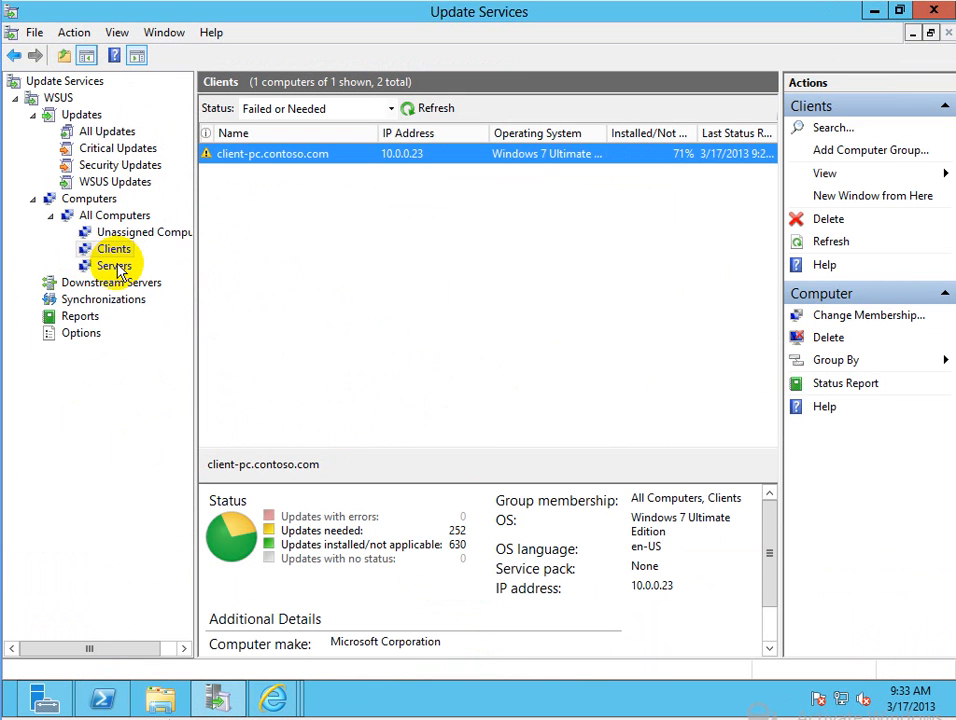
pyautogui.click(78, 116)
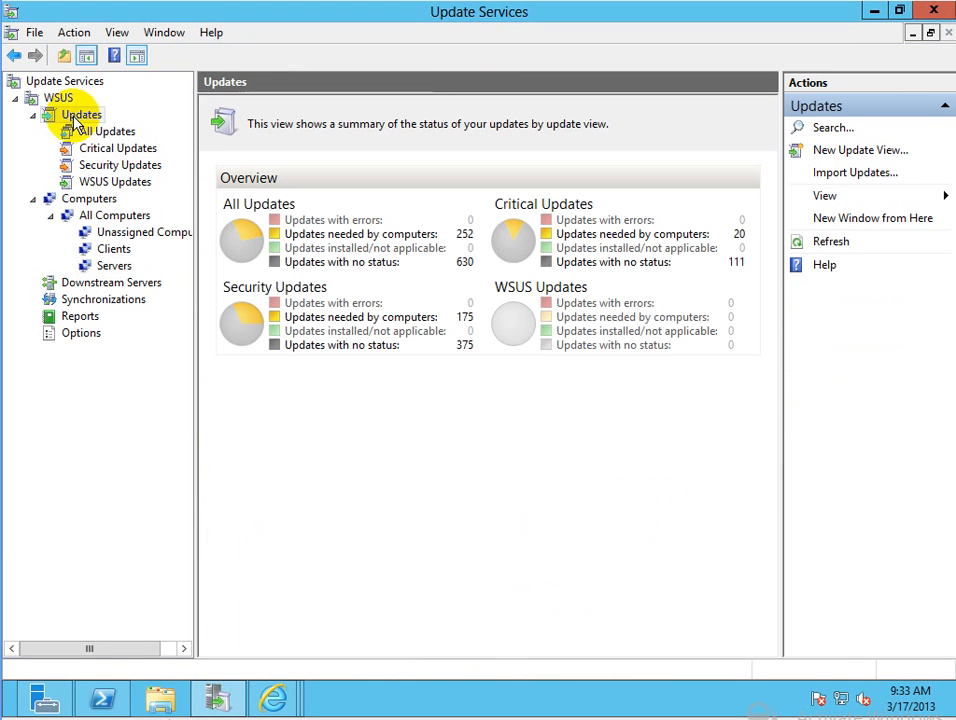
pyautogui.click(92, 199)
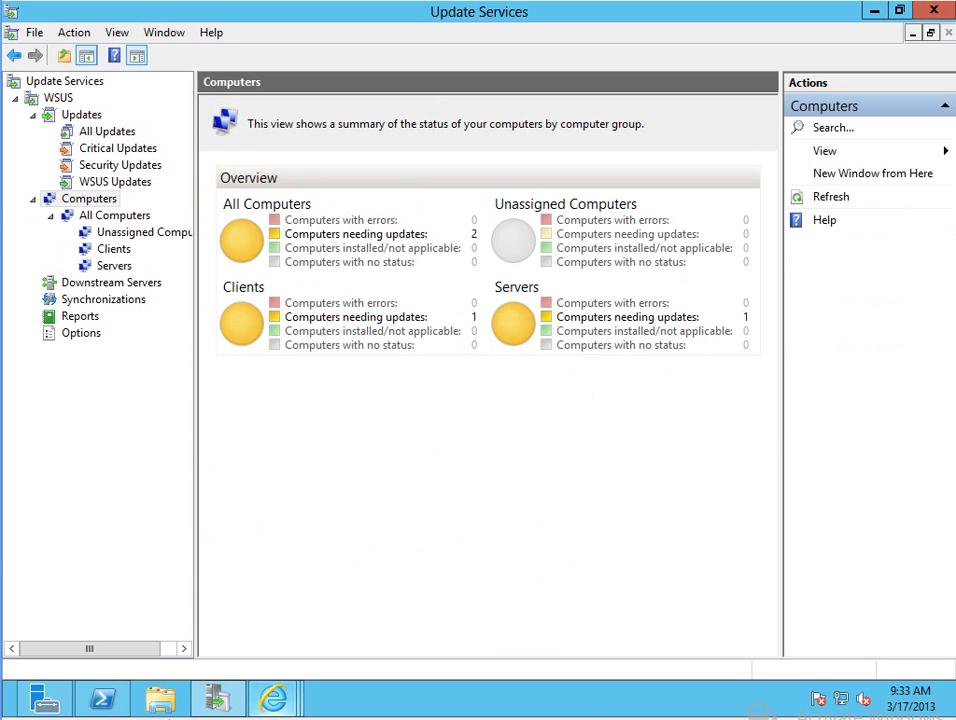
pyautogui.click(259, 706)
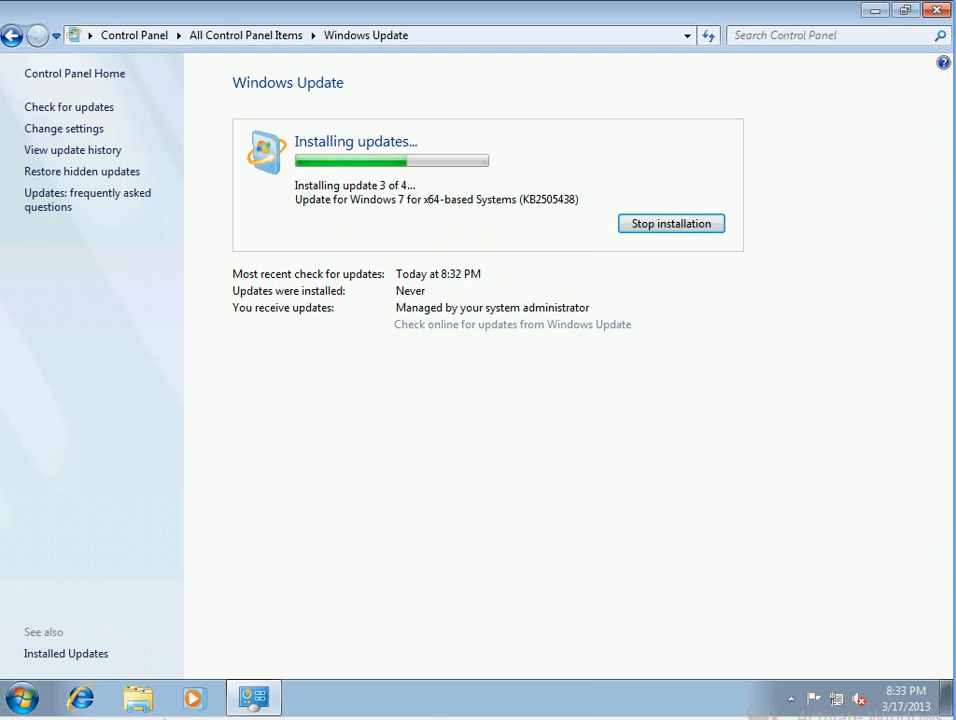
pyautogui.moveTo(277, 712)
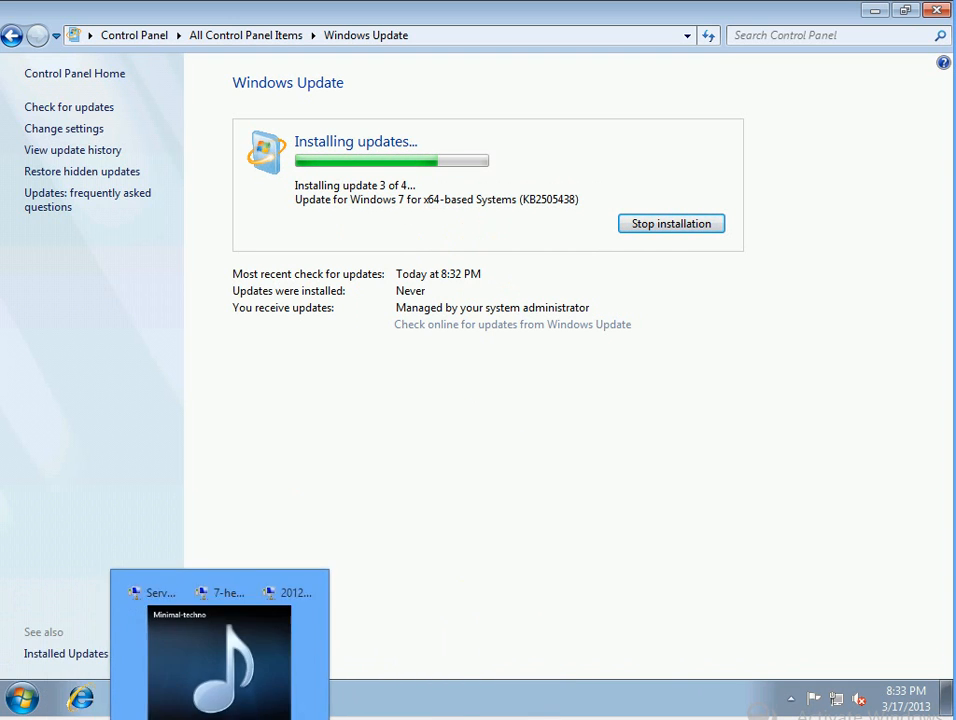
pyautogui.click(107, 700)
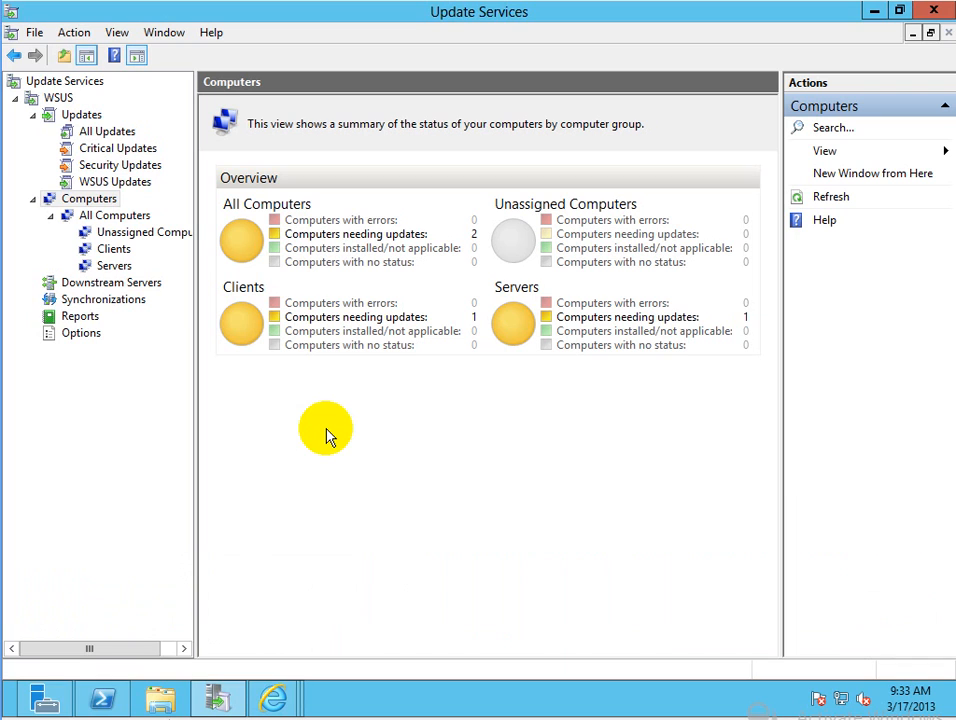